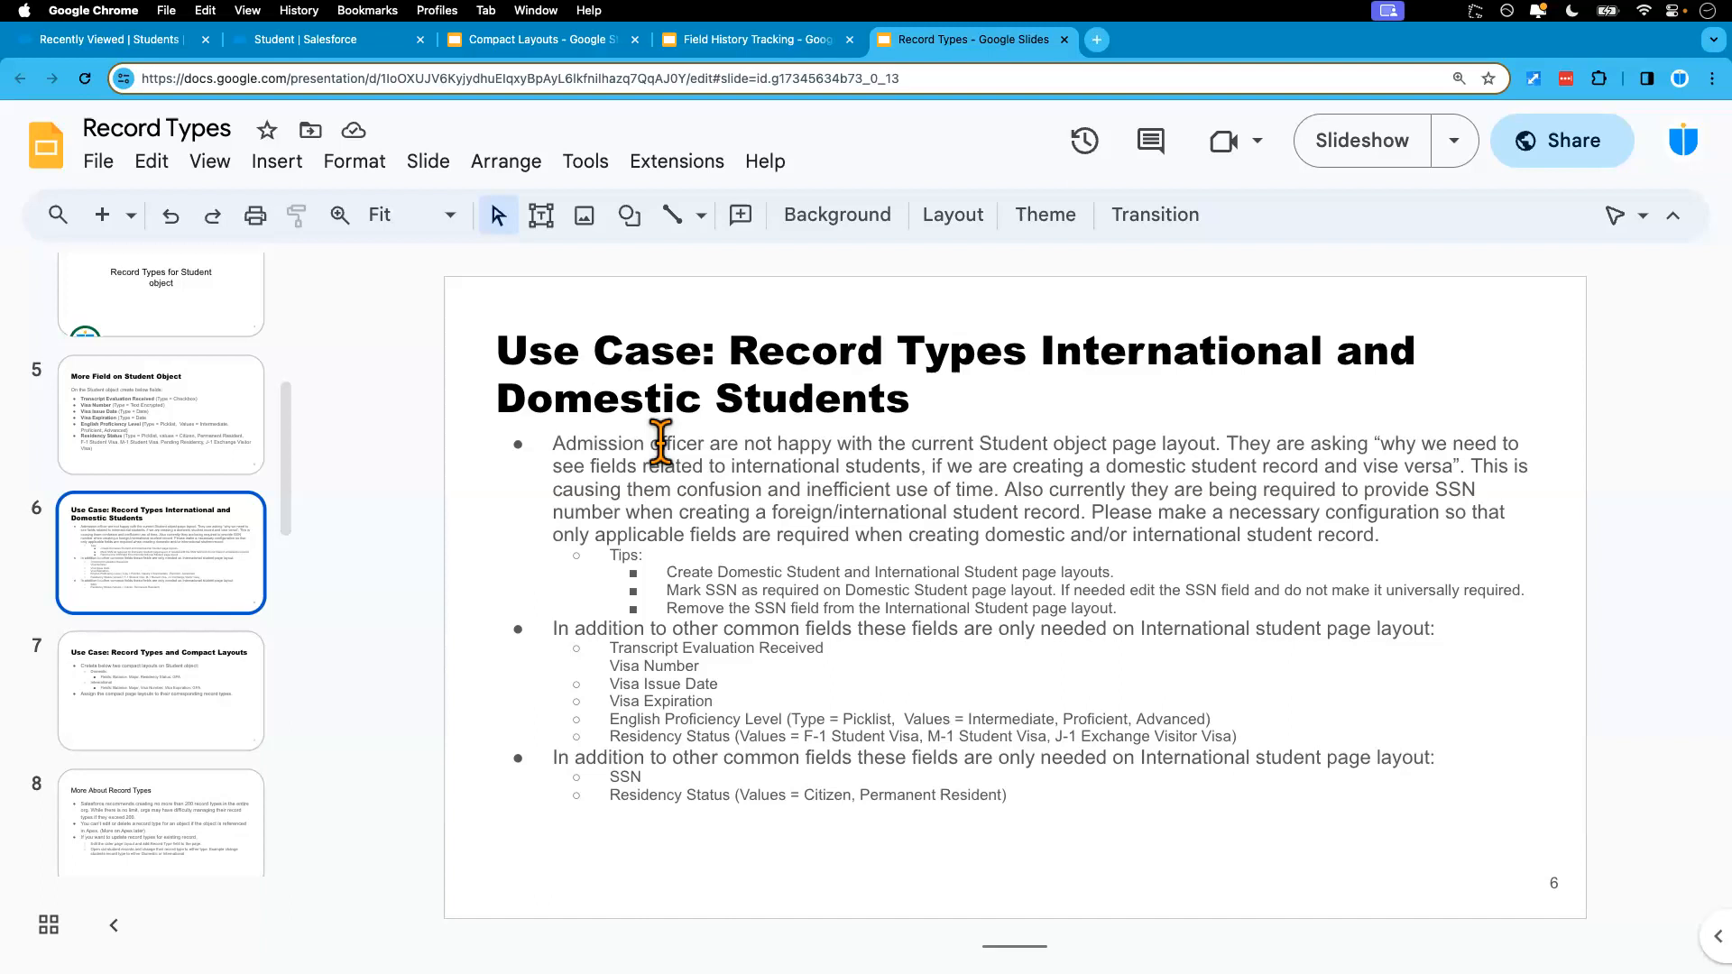
- Go back to the Salesforce Student object's Fields & Relationships list of 27 fields
left_click(361, 40)
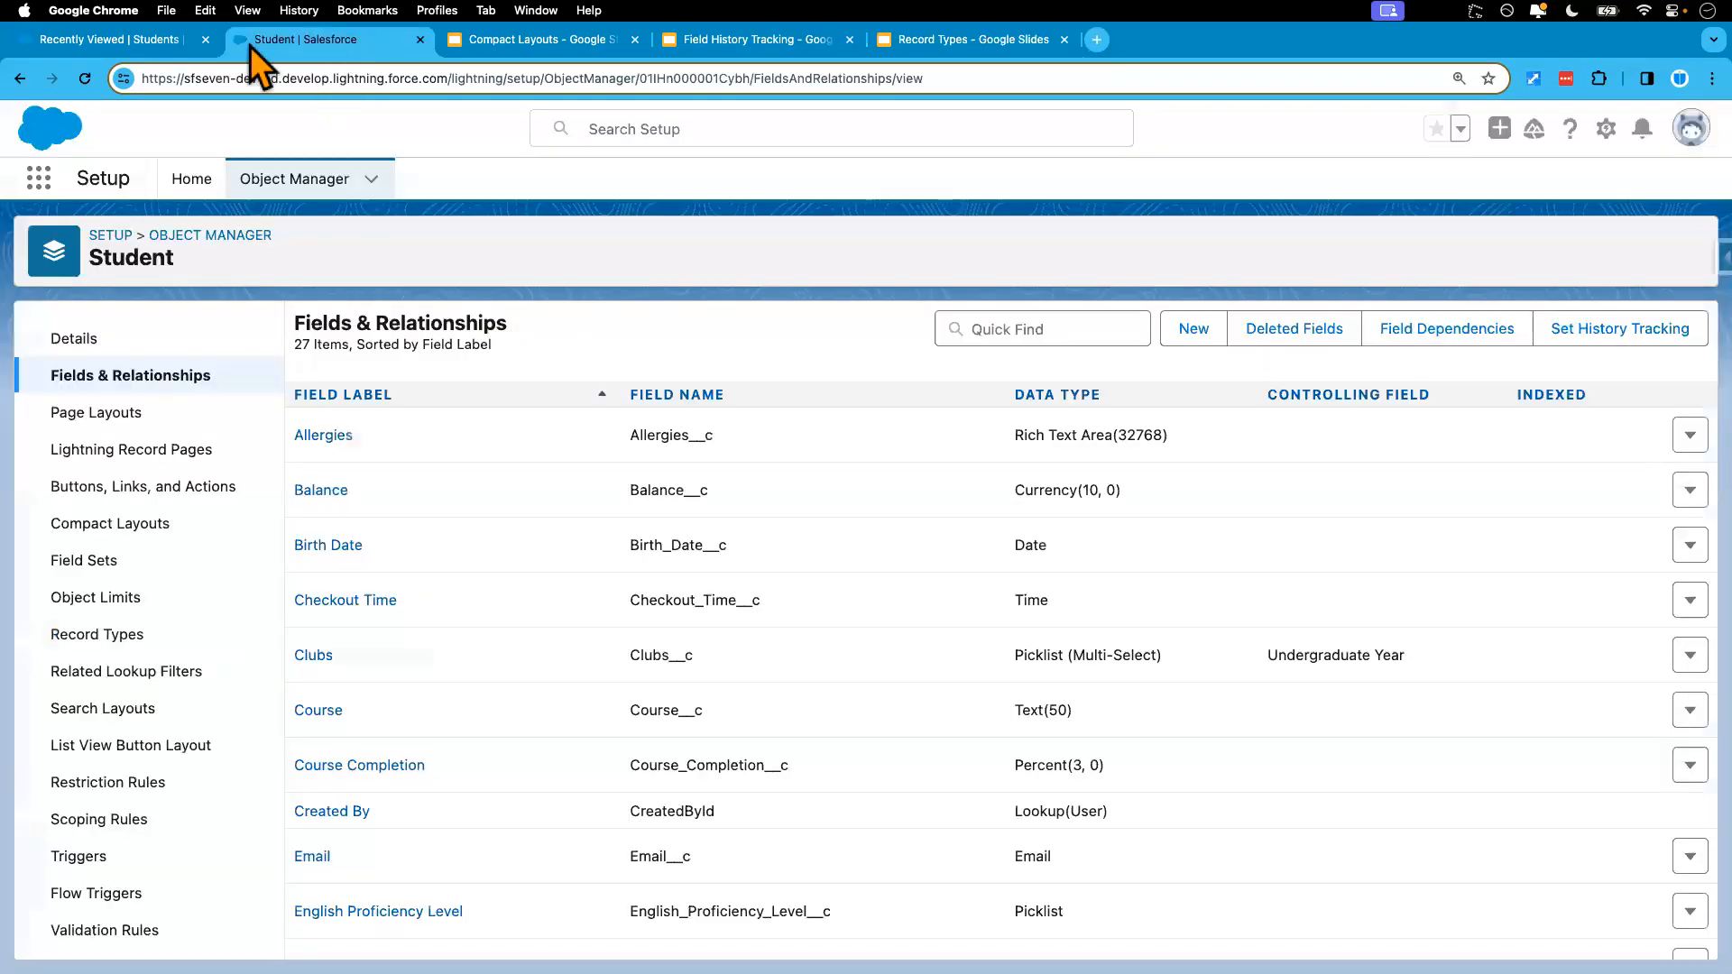
- Open a blank New Student record from the Recently Viewed Students list
left_click(122, 40)
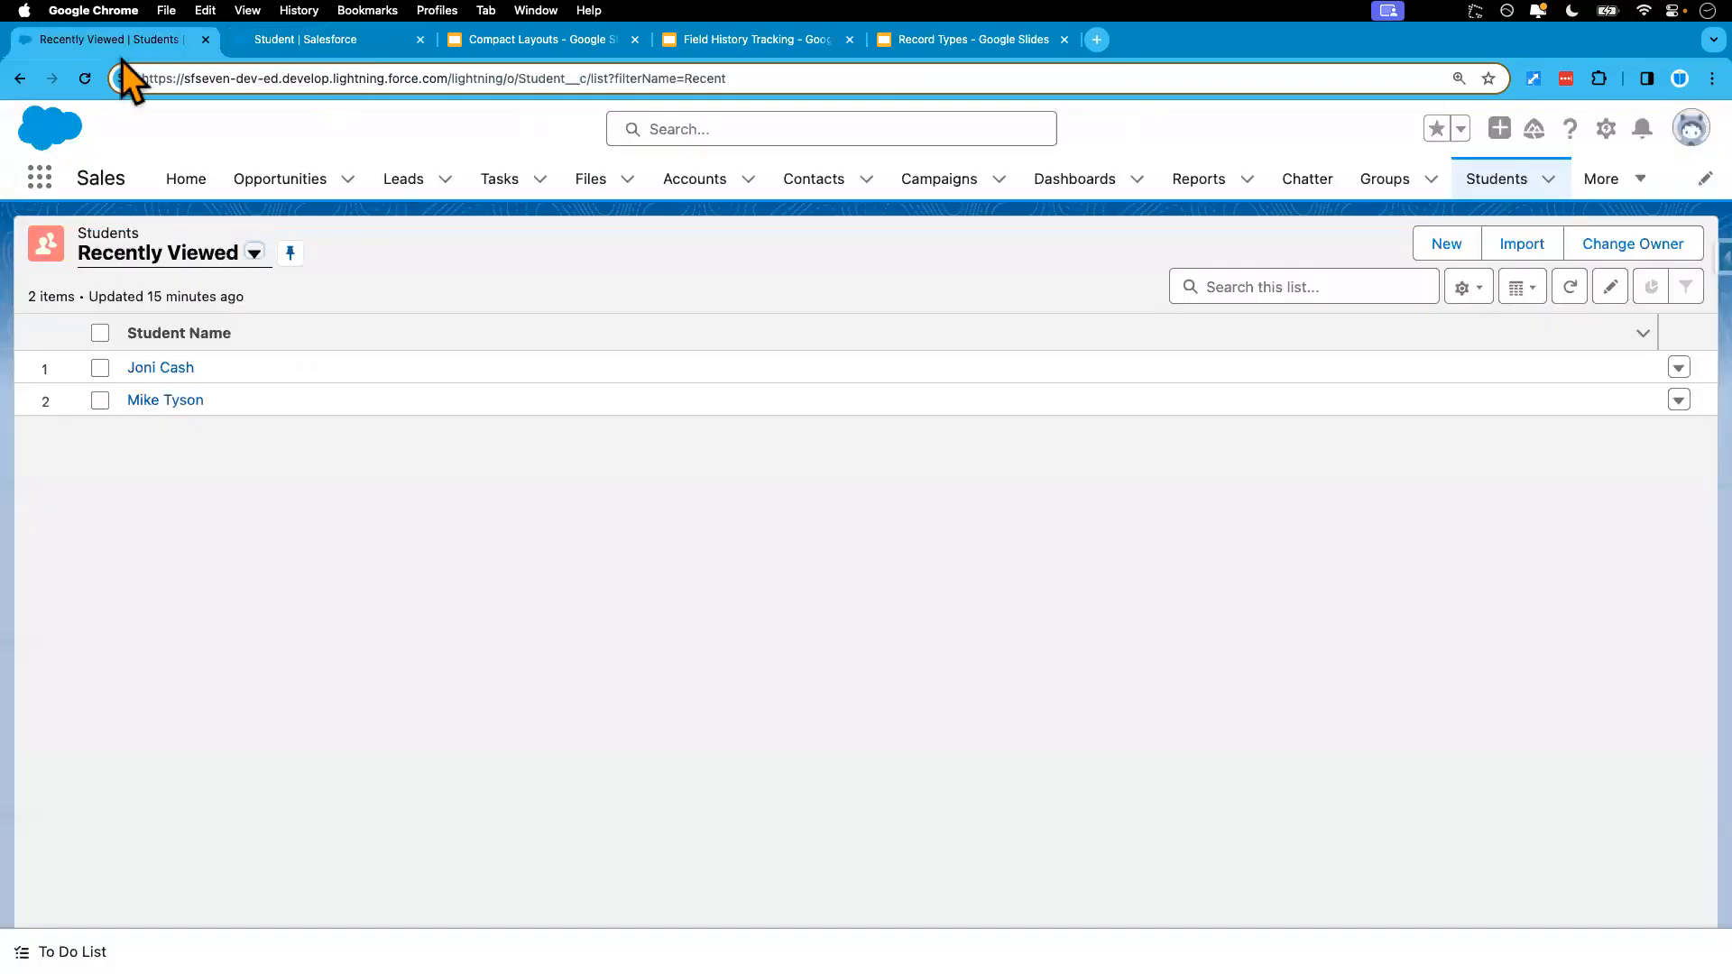
left_click(1443, 255)
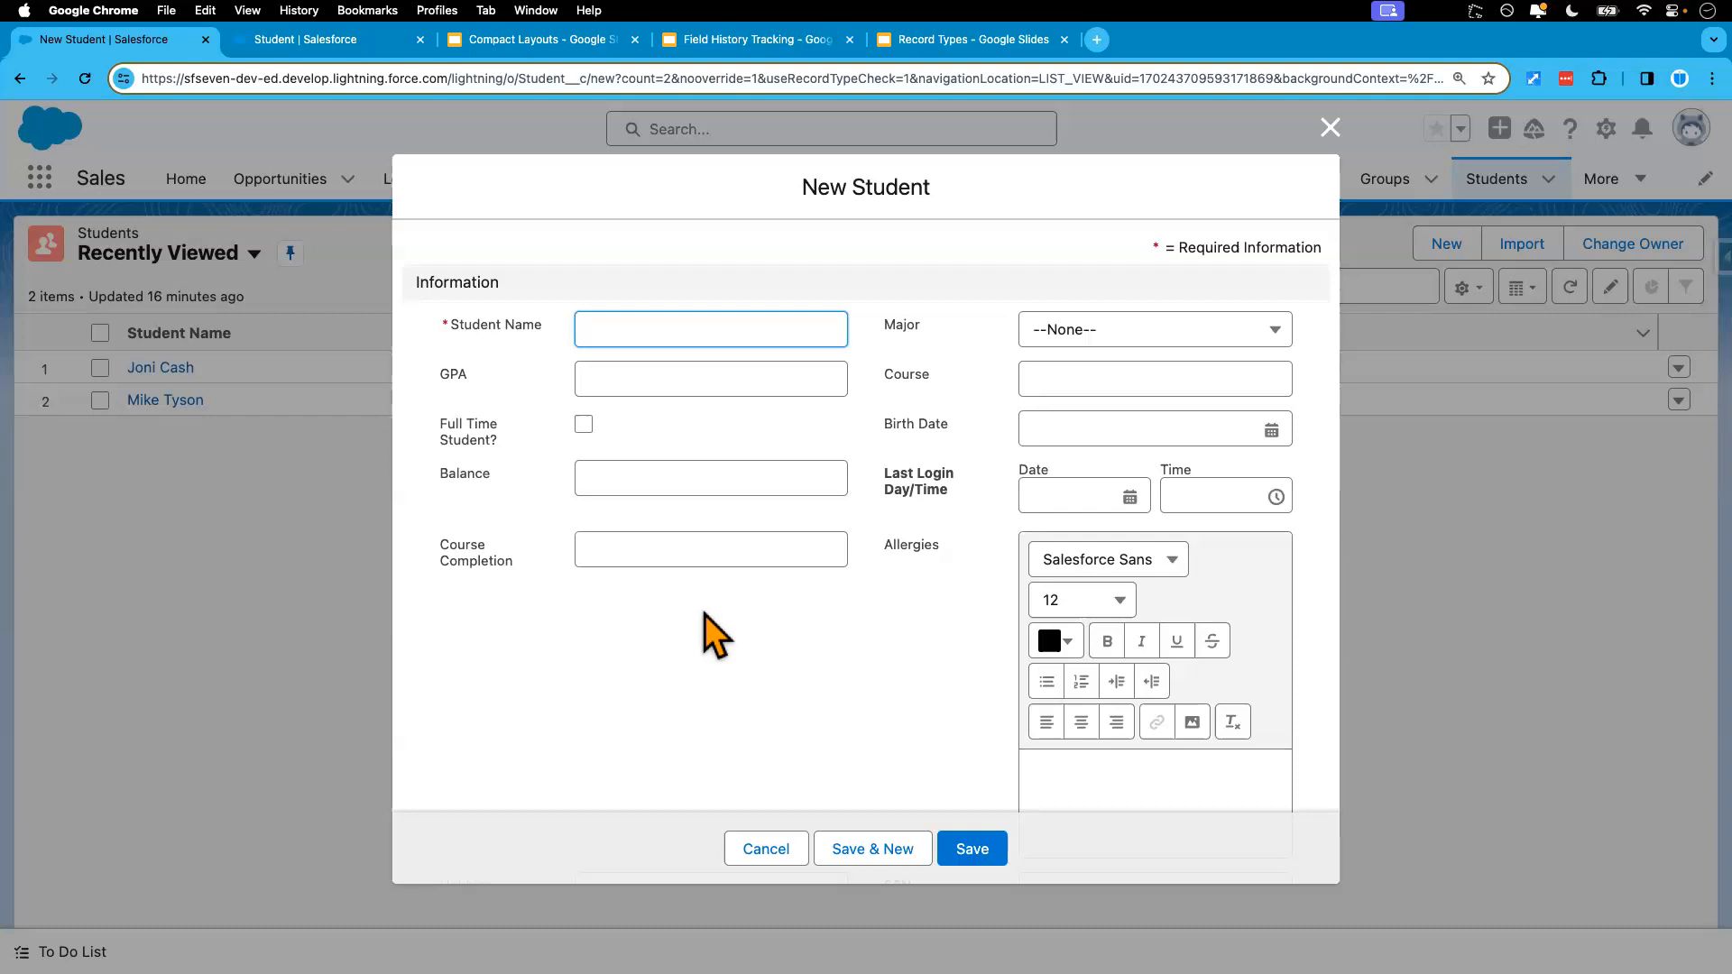
scroll(706, 615, "down", 5)
scroll(719, 729, "down", 1)
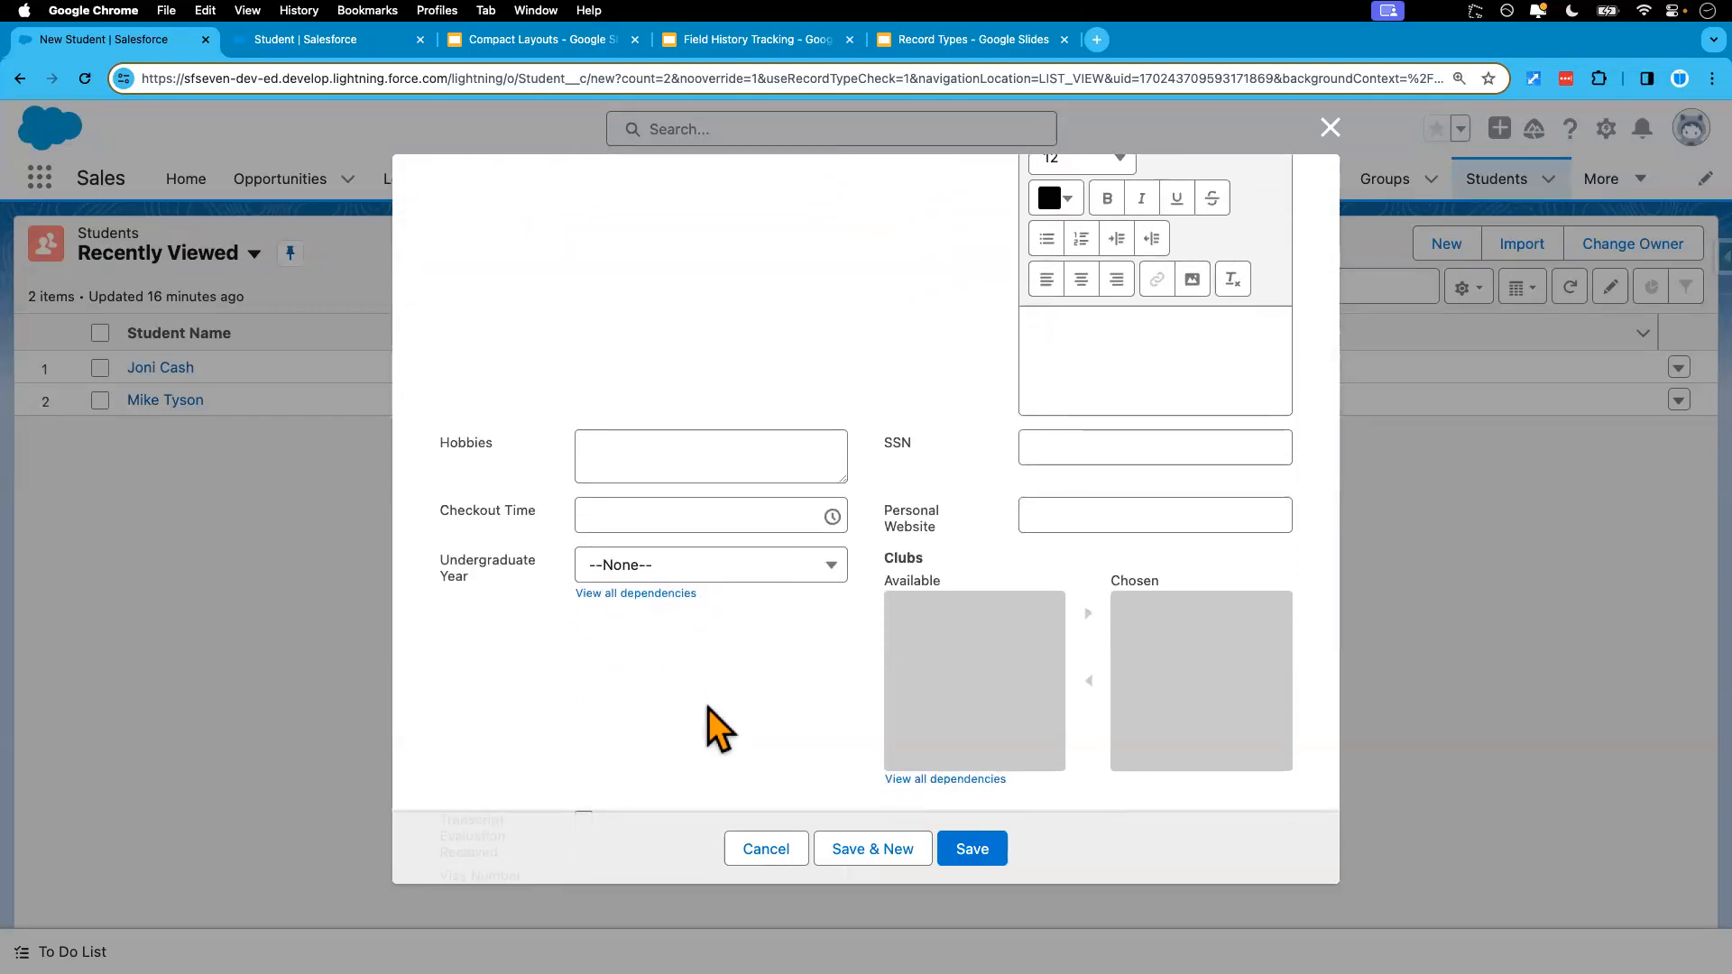
double_click(896, 445)
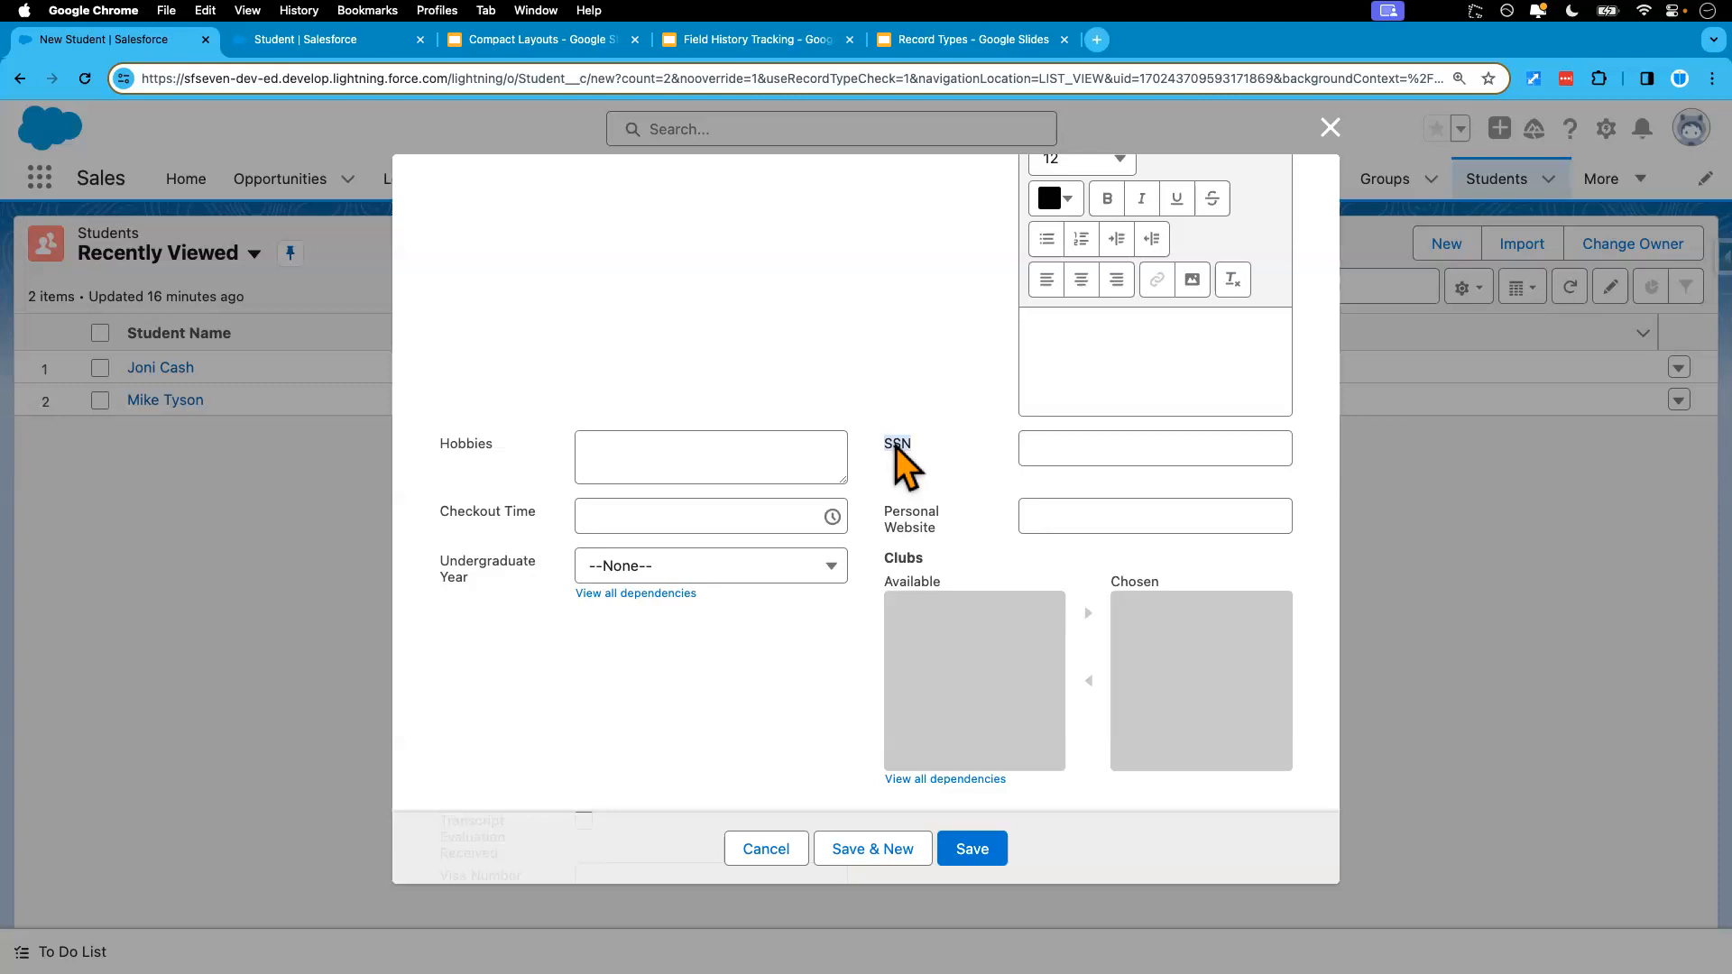
left_click(922, 464)
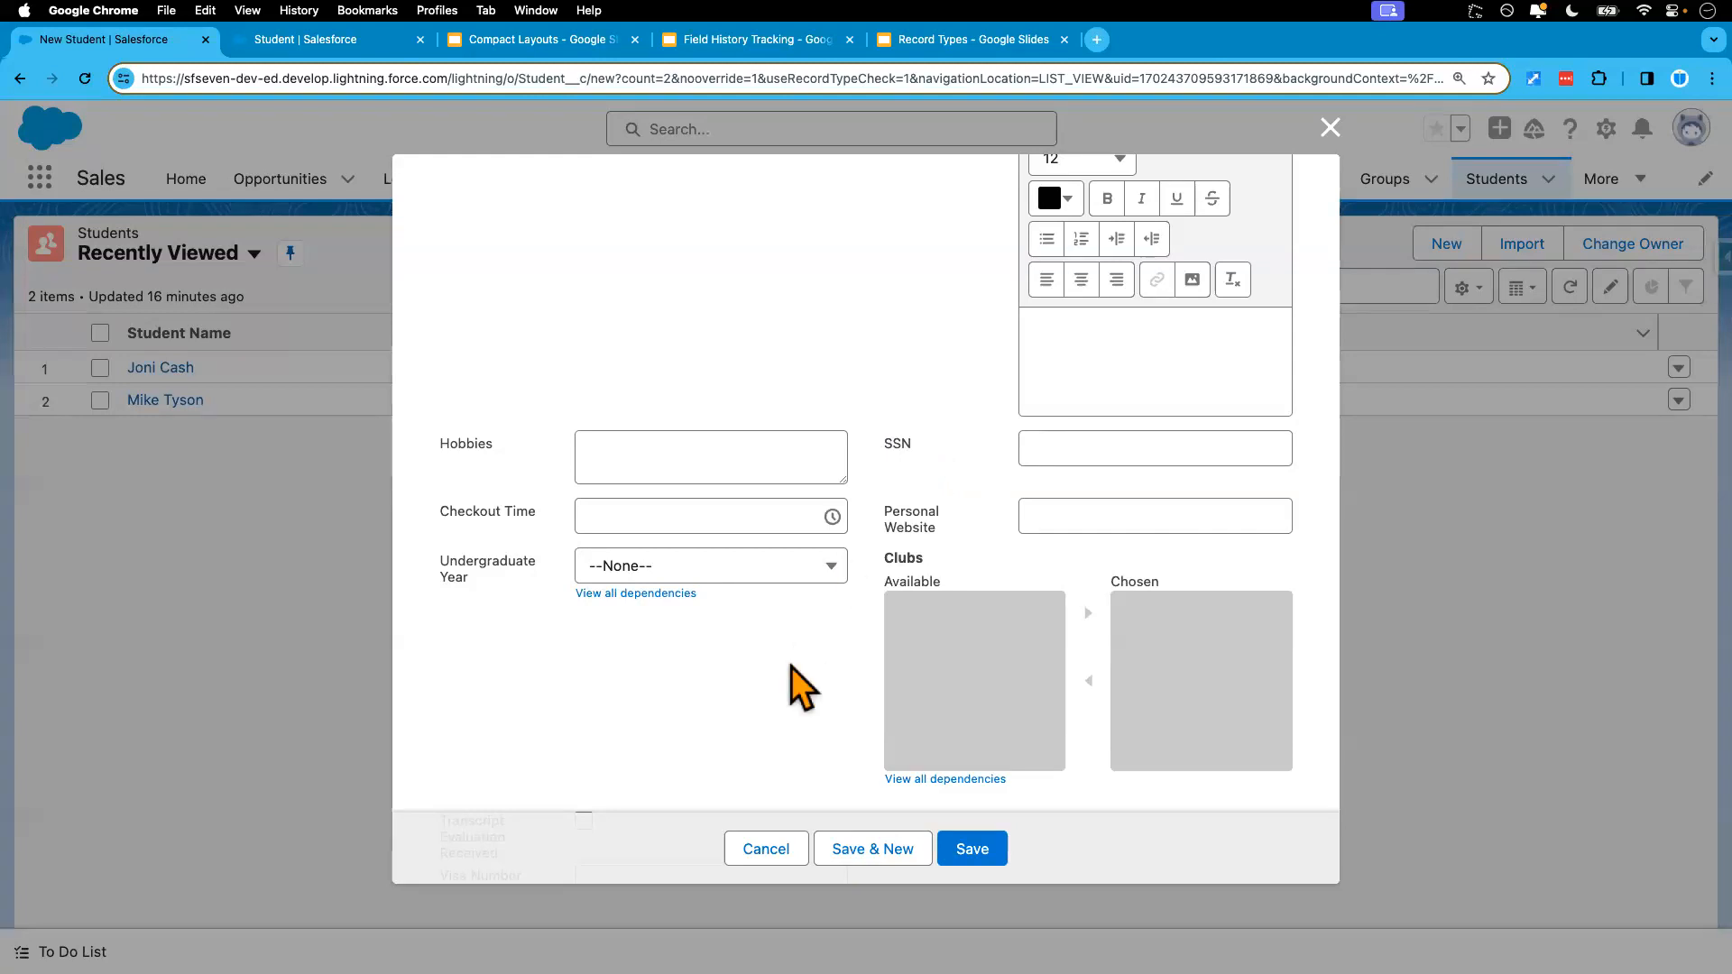
scroll(794, 686, "down", 6)
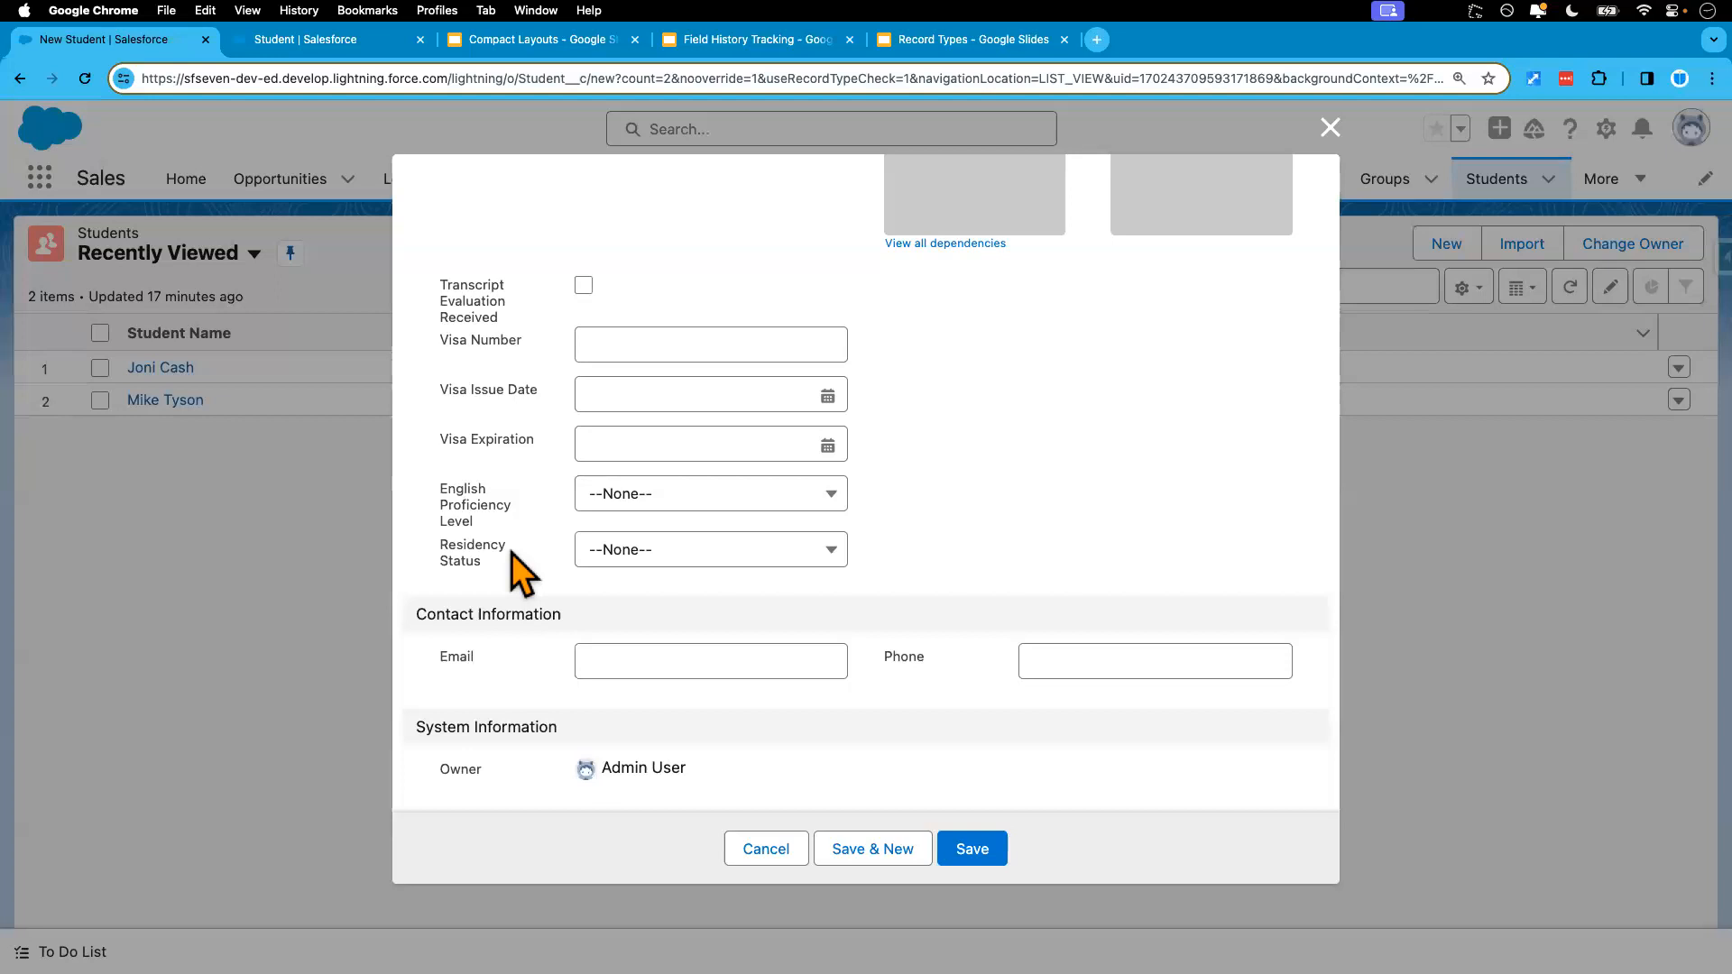
left_click(646, 551)
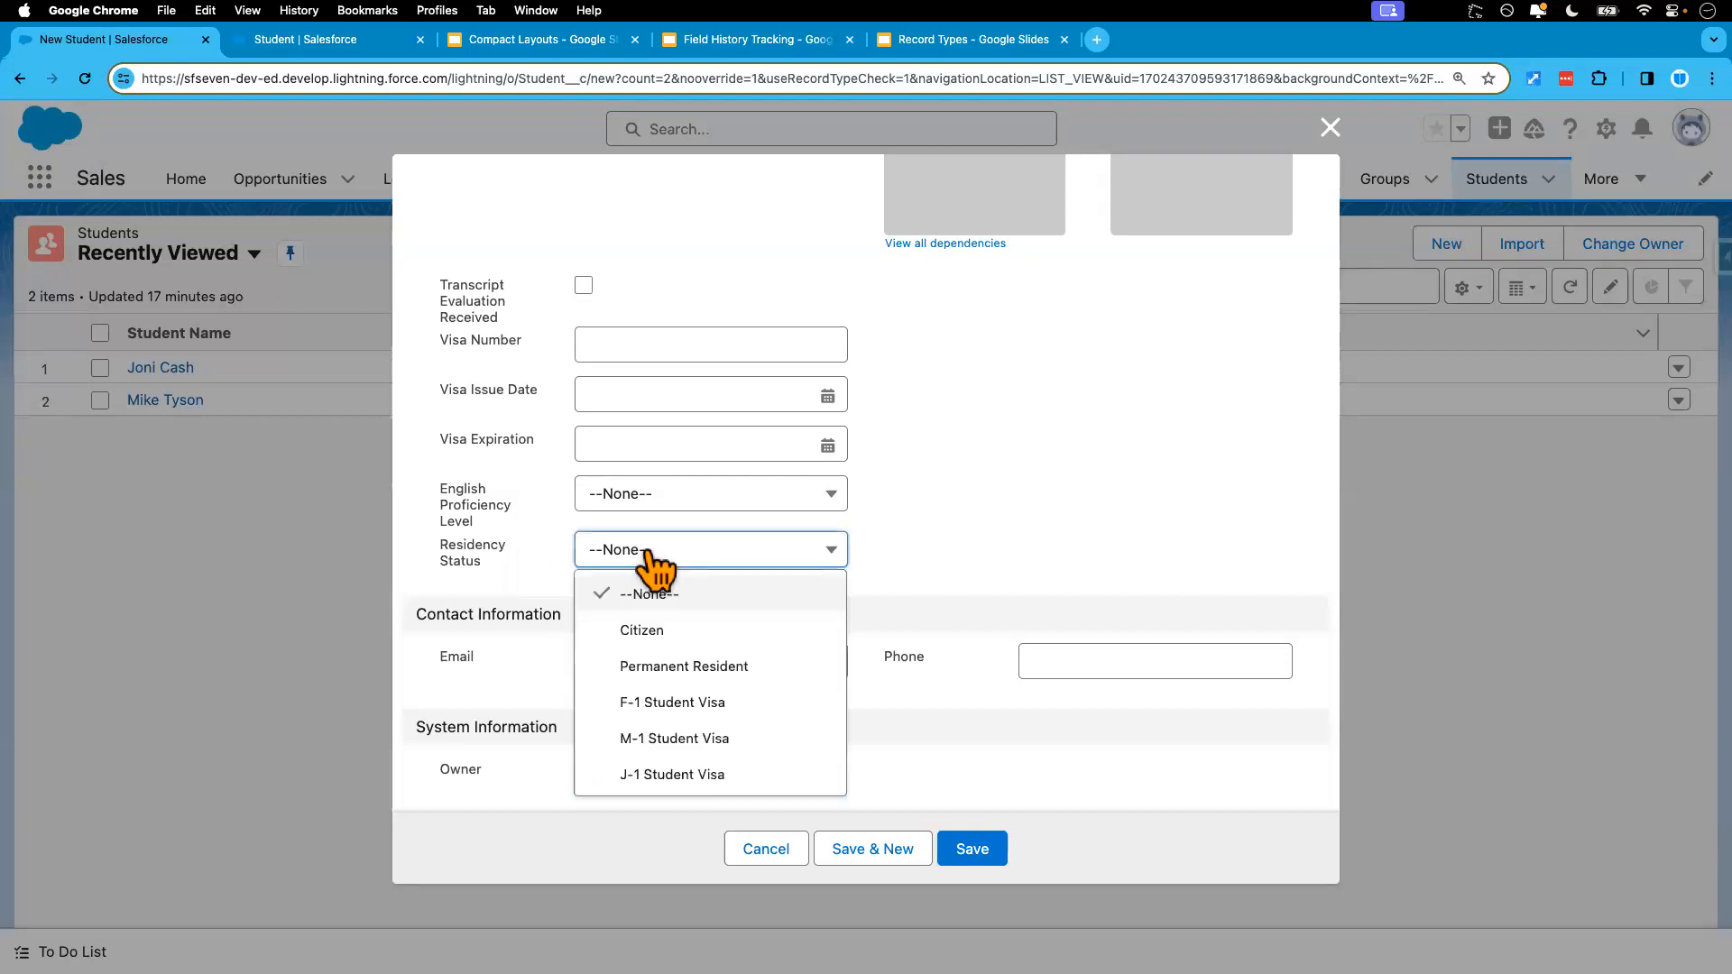
left_click(919, 534)
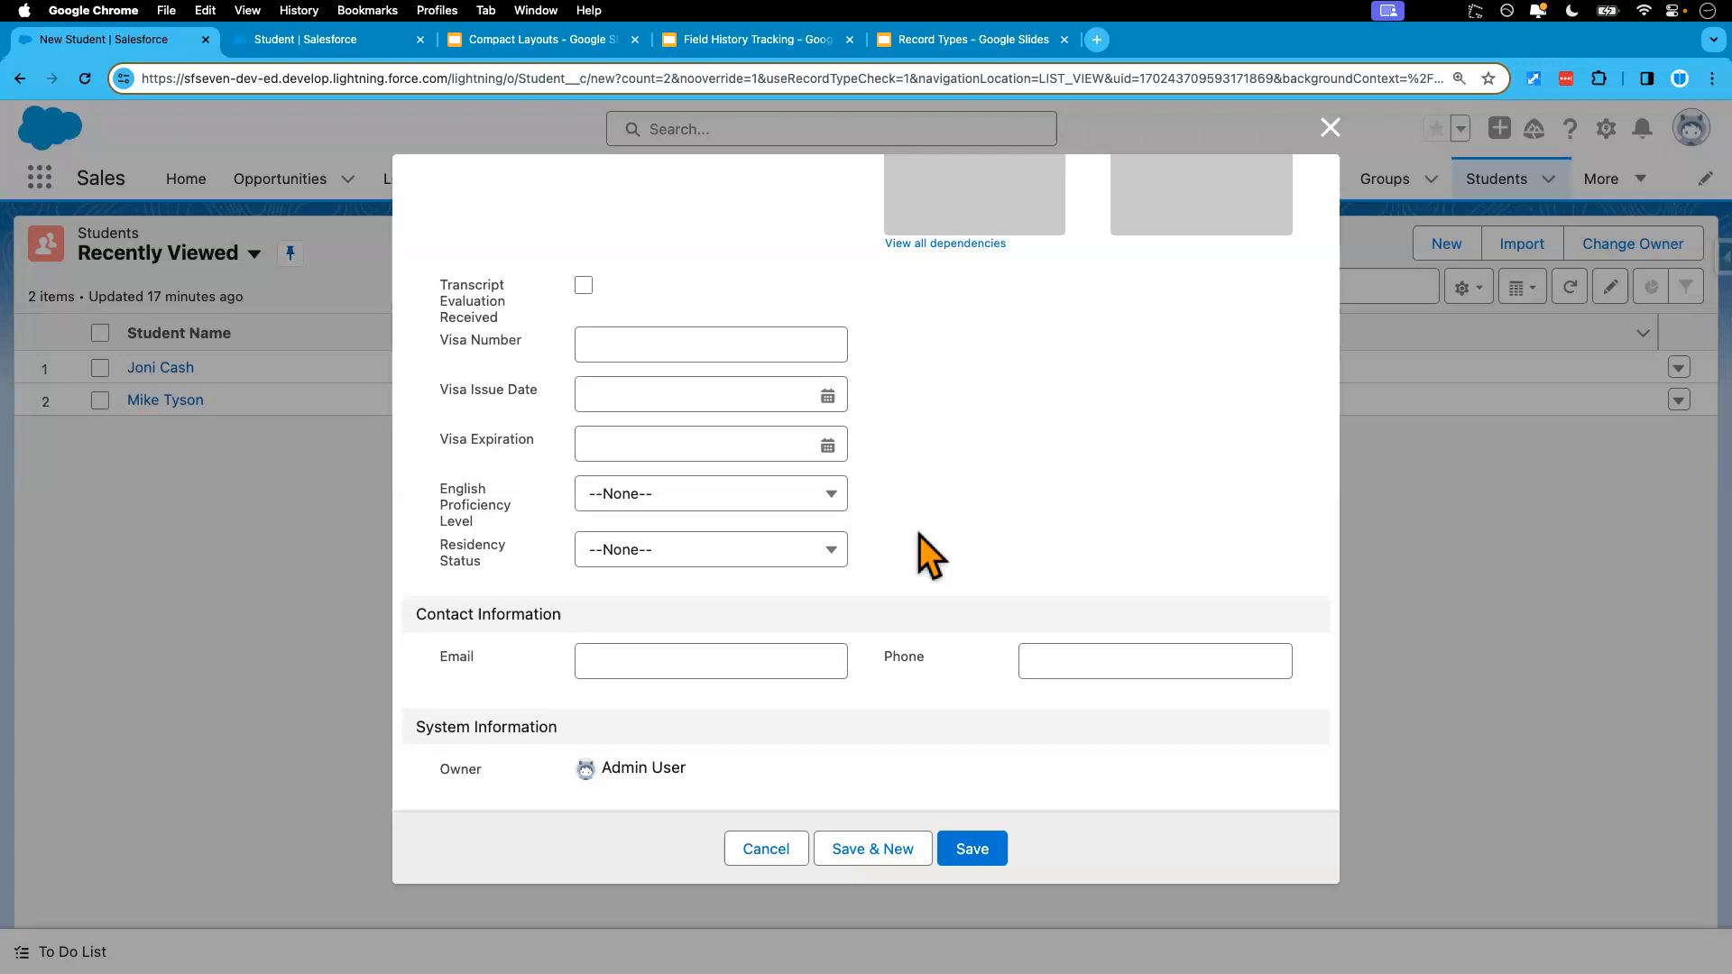
scroll(920, 534, "up", 10)
scroll(920, 534, "down", 6)
scroll(919, 534, "down", 3)
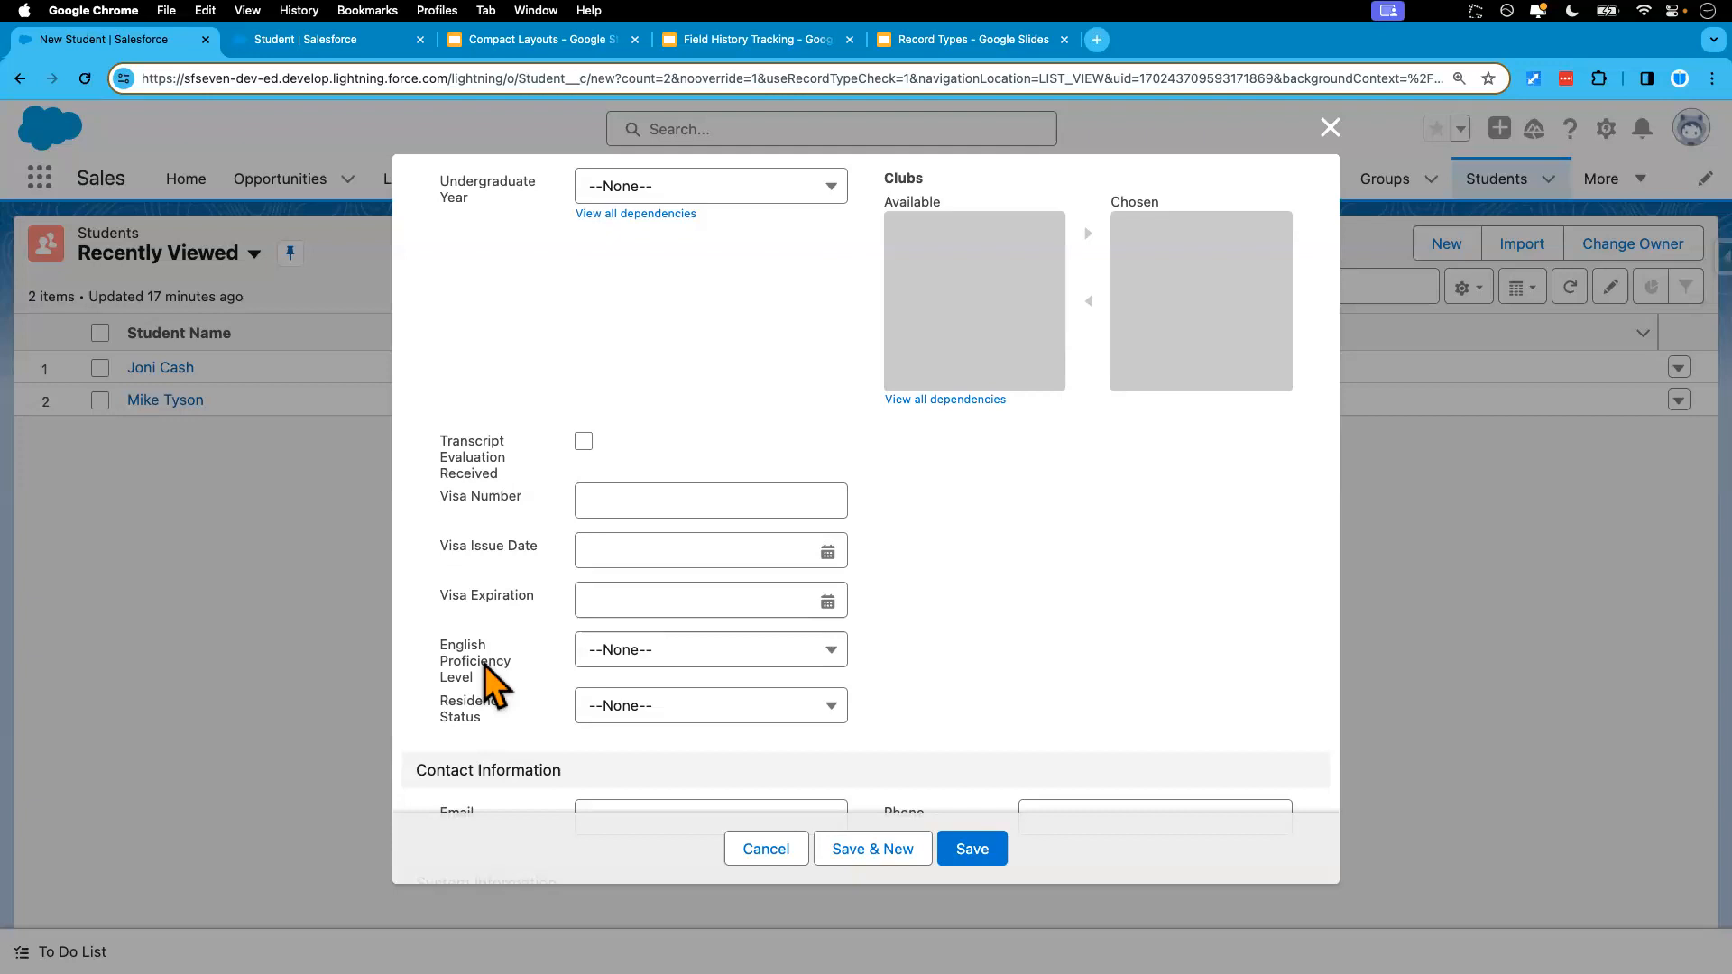
scroll(492, 685, "up", 5)
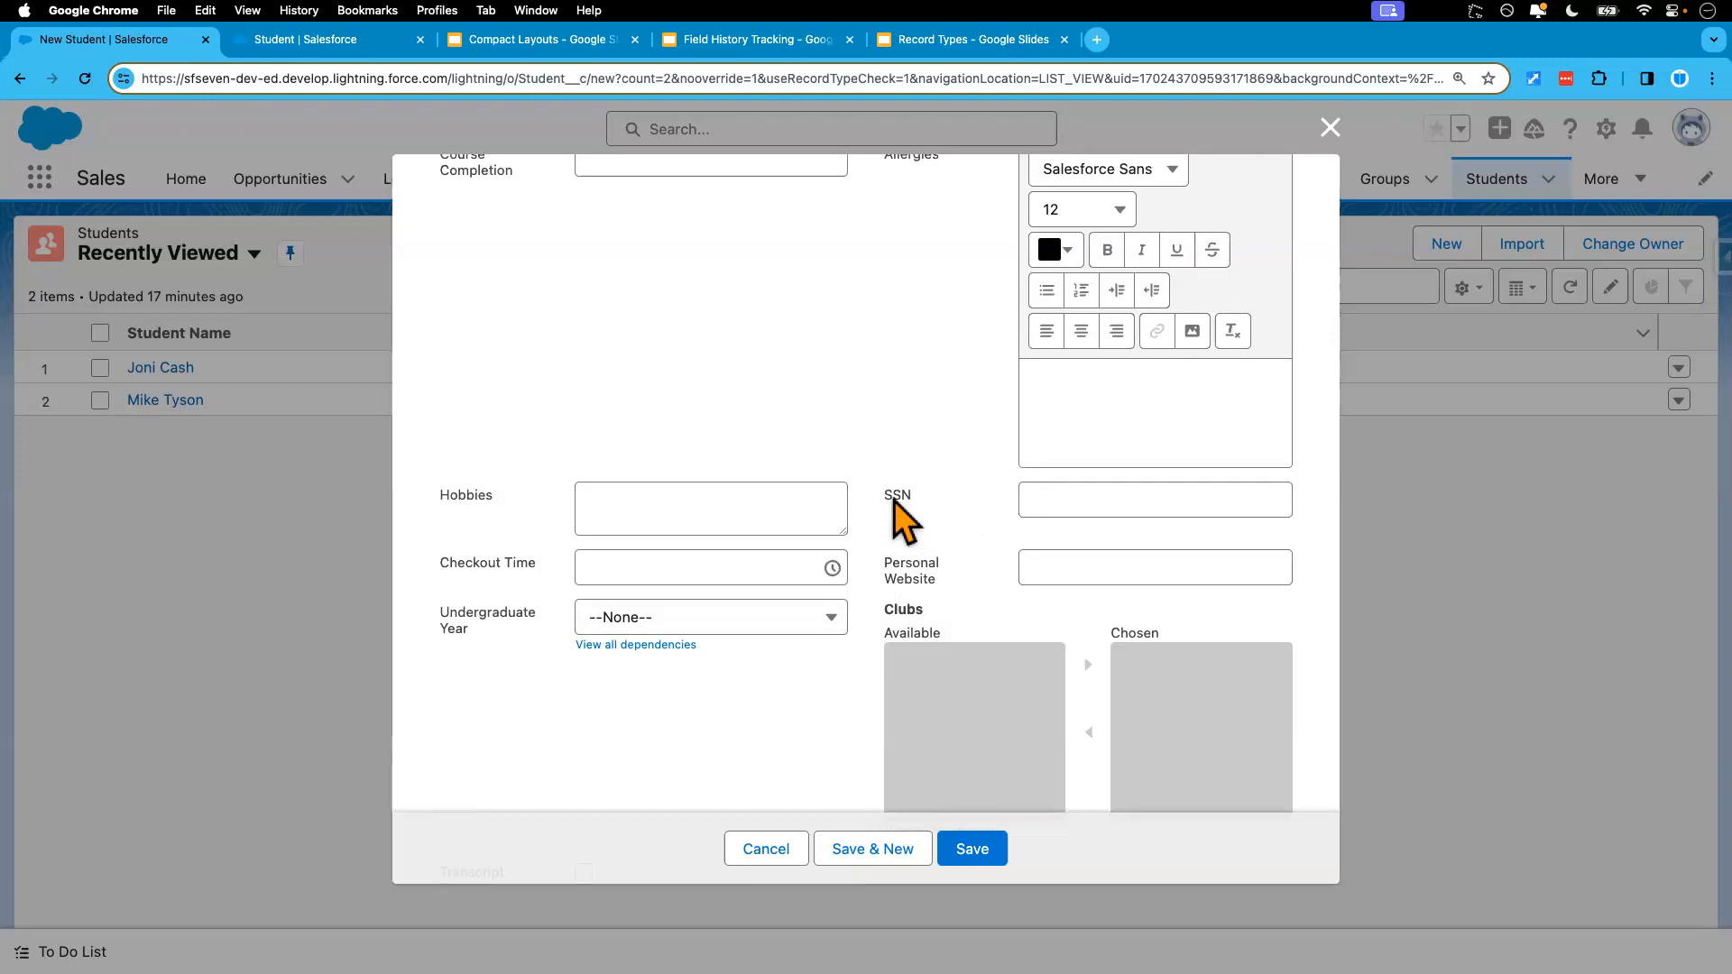
scroll(756, 729, "down", 7)
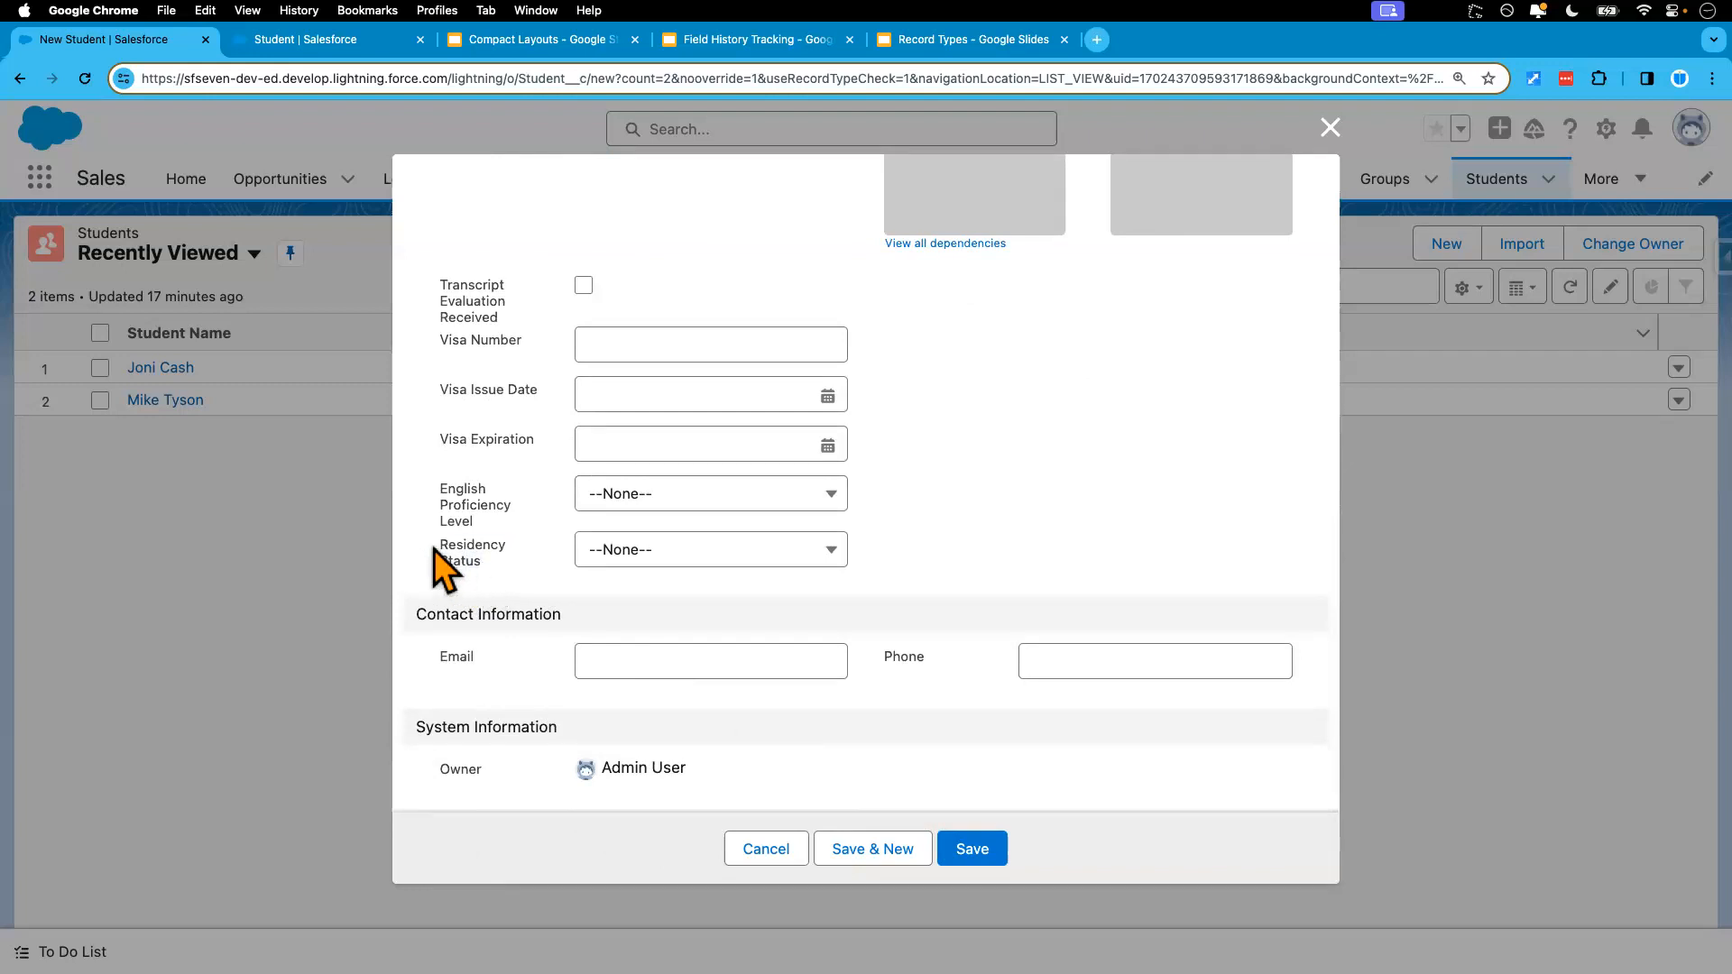
left_click(637, 558)
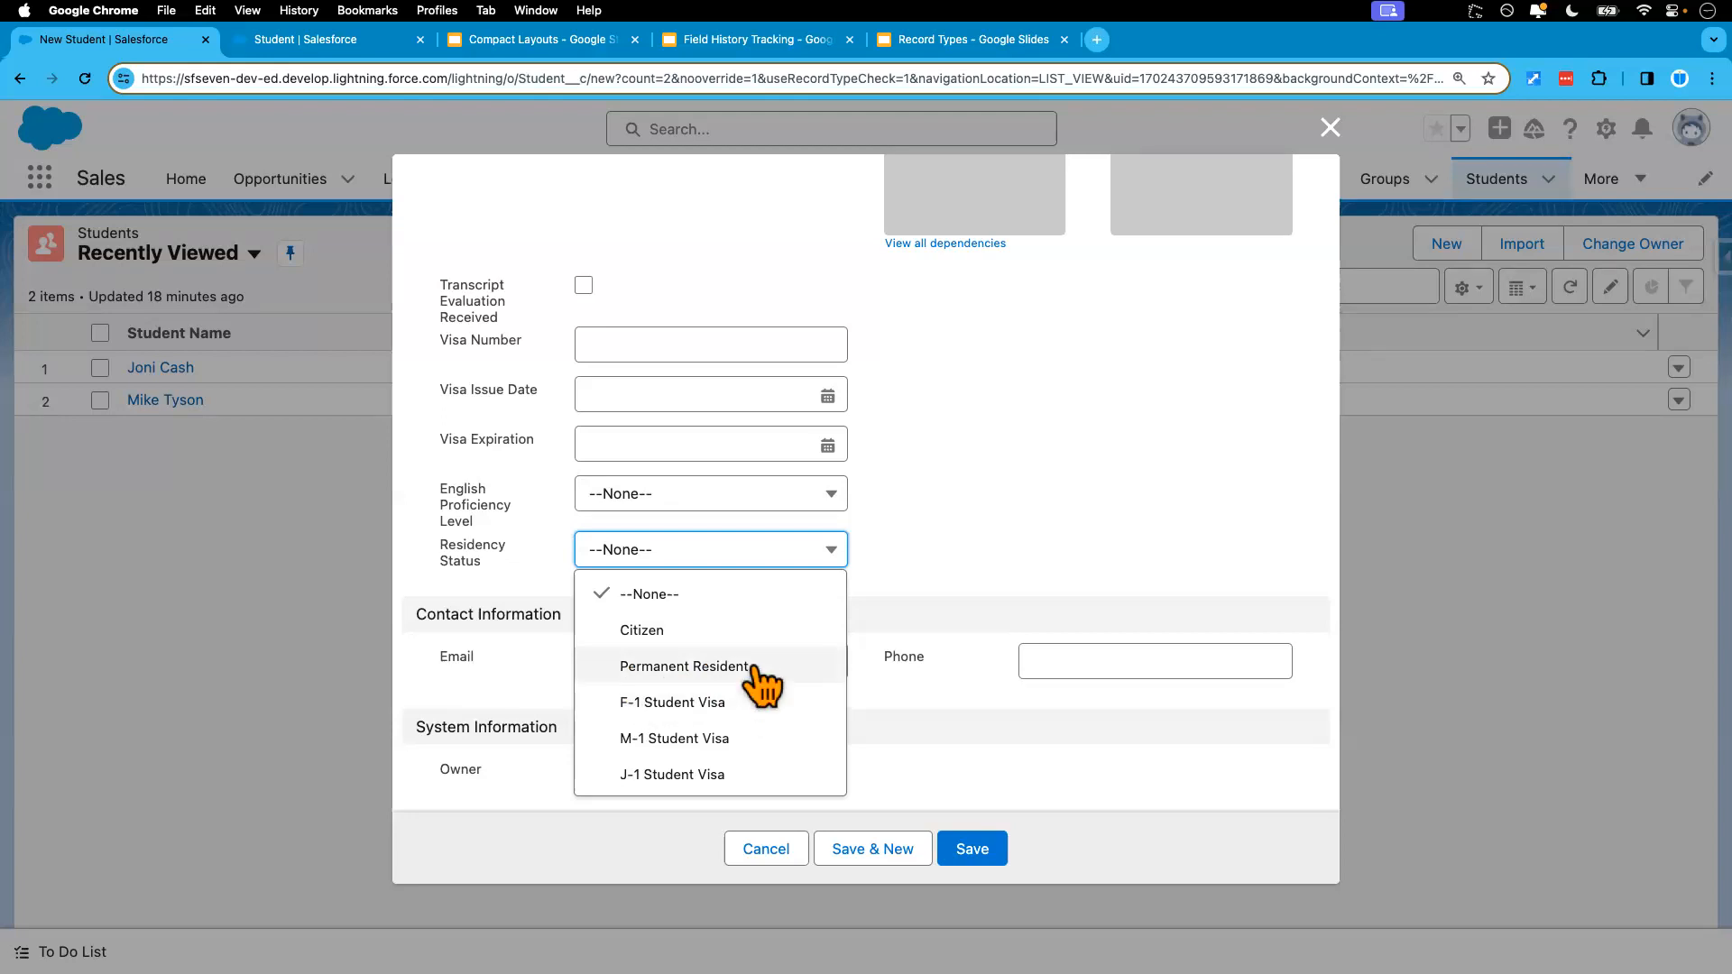
left_click(928, 530)
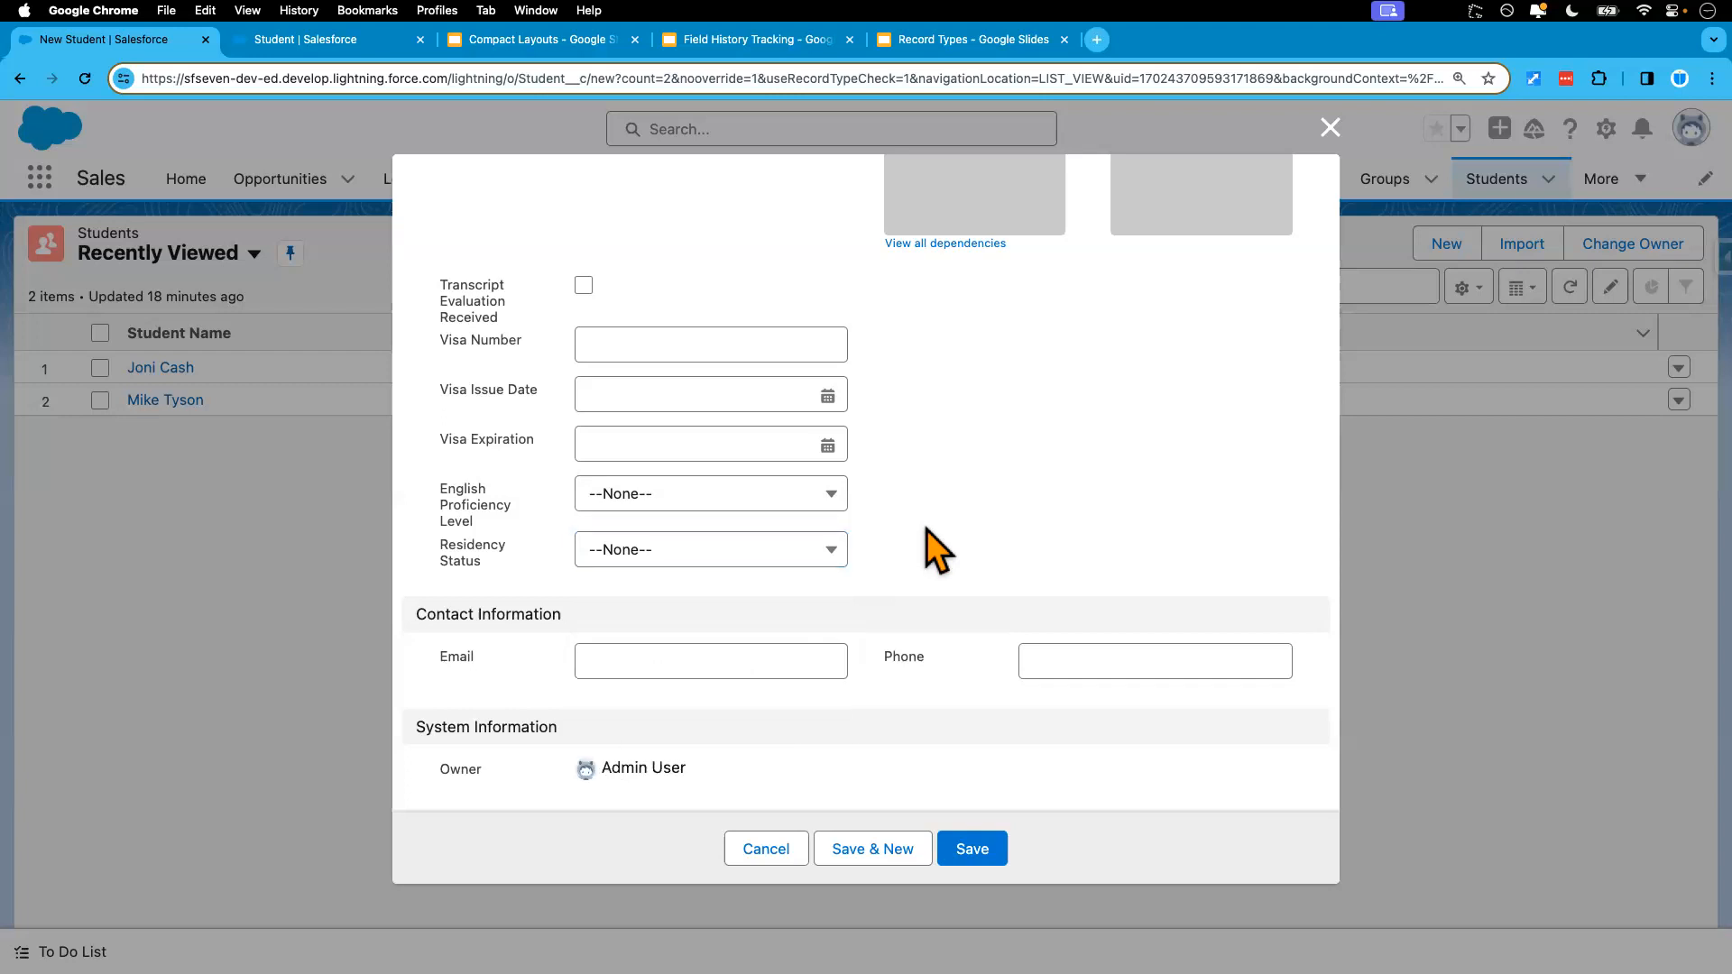
scroll(927, 529, "up", 5)
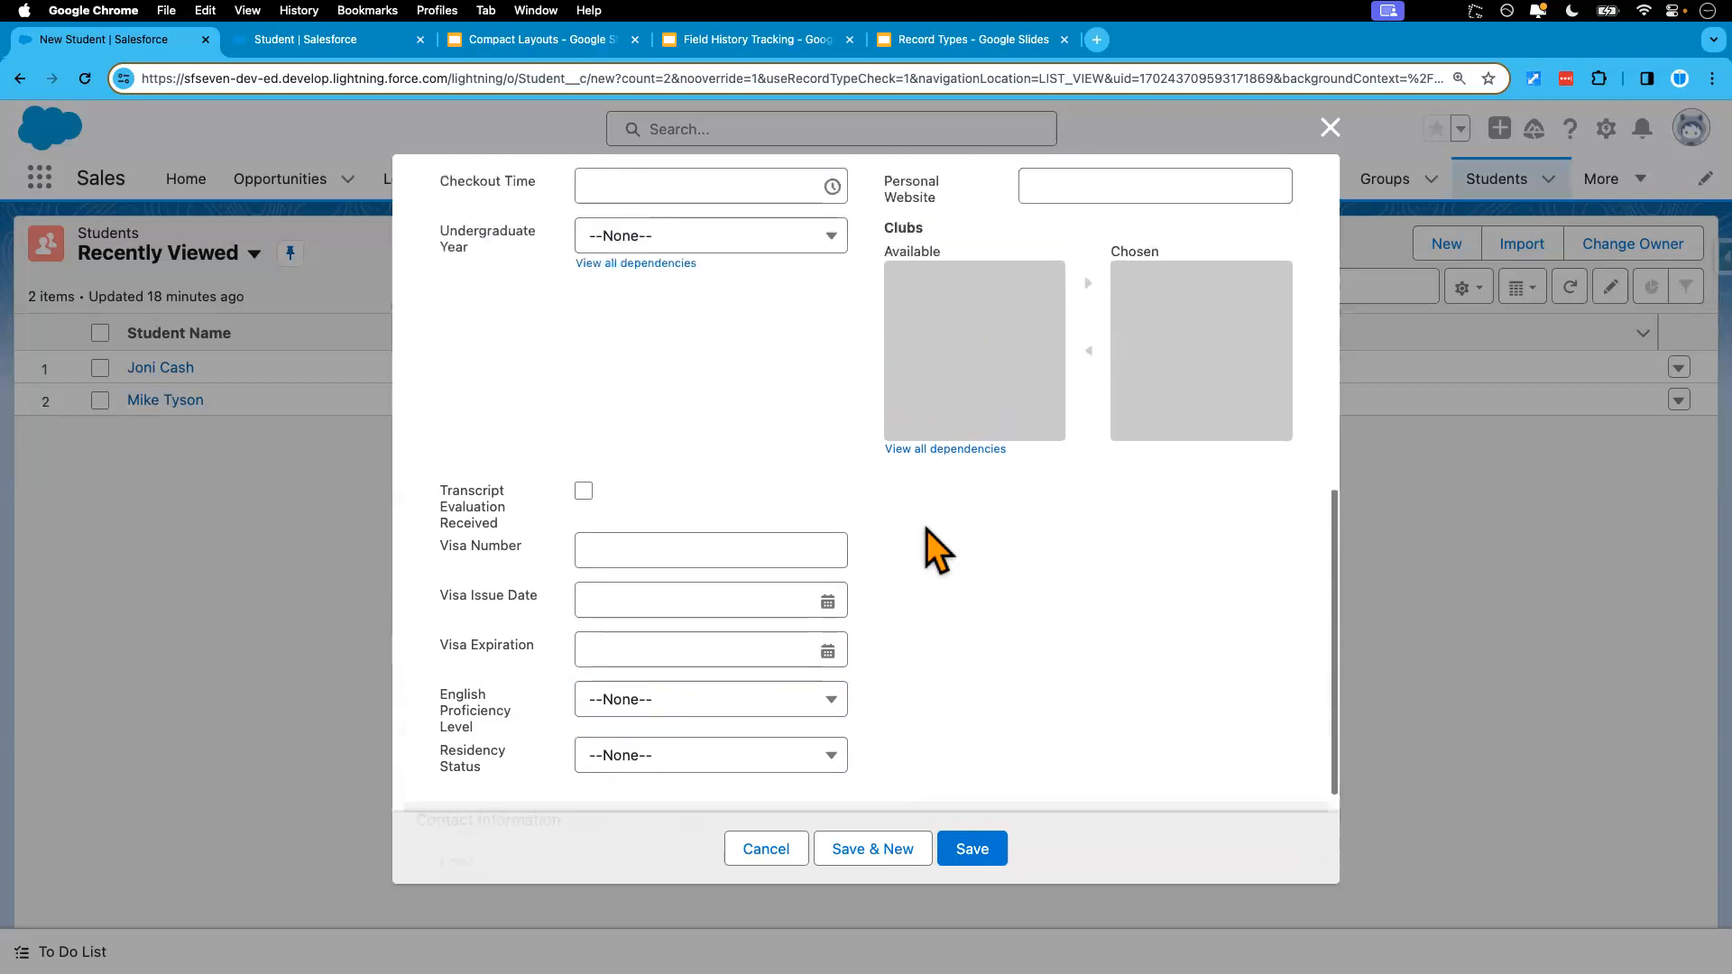
scroll(808, 632, "down", 4)
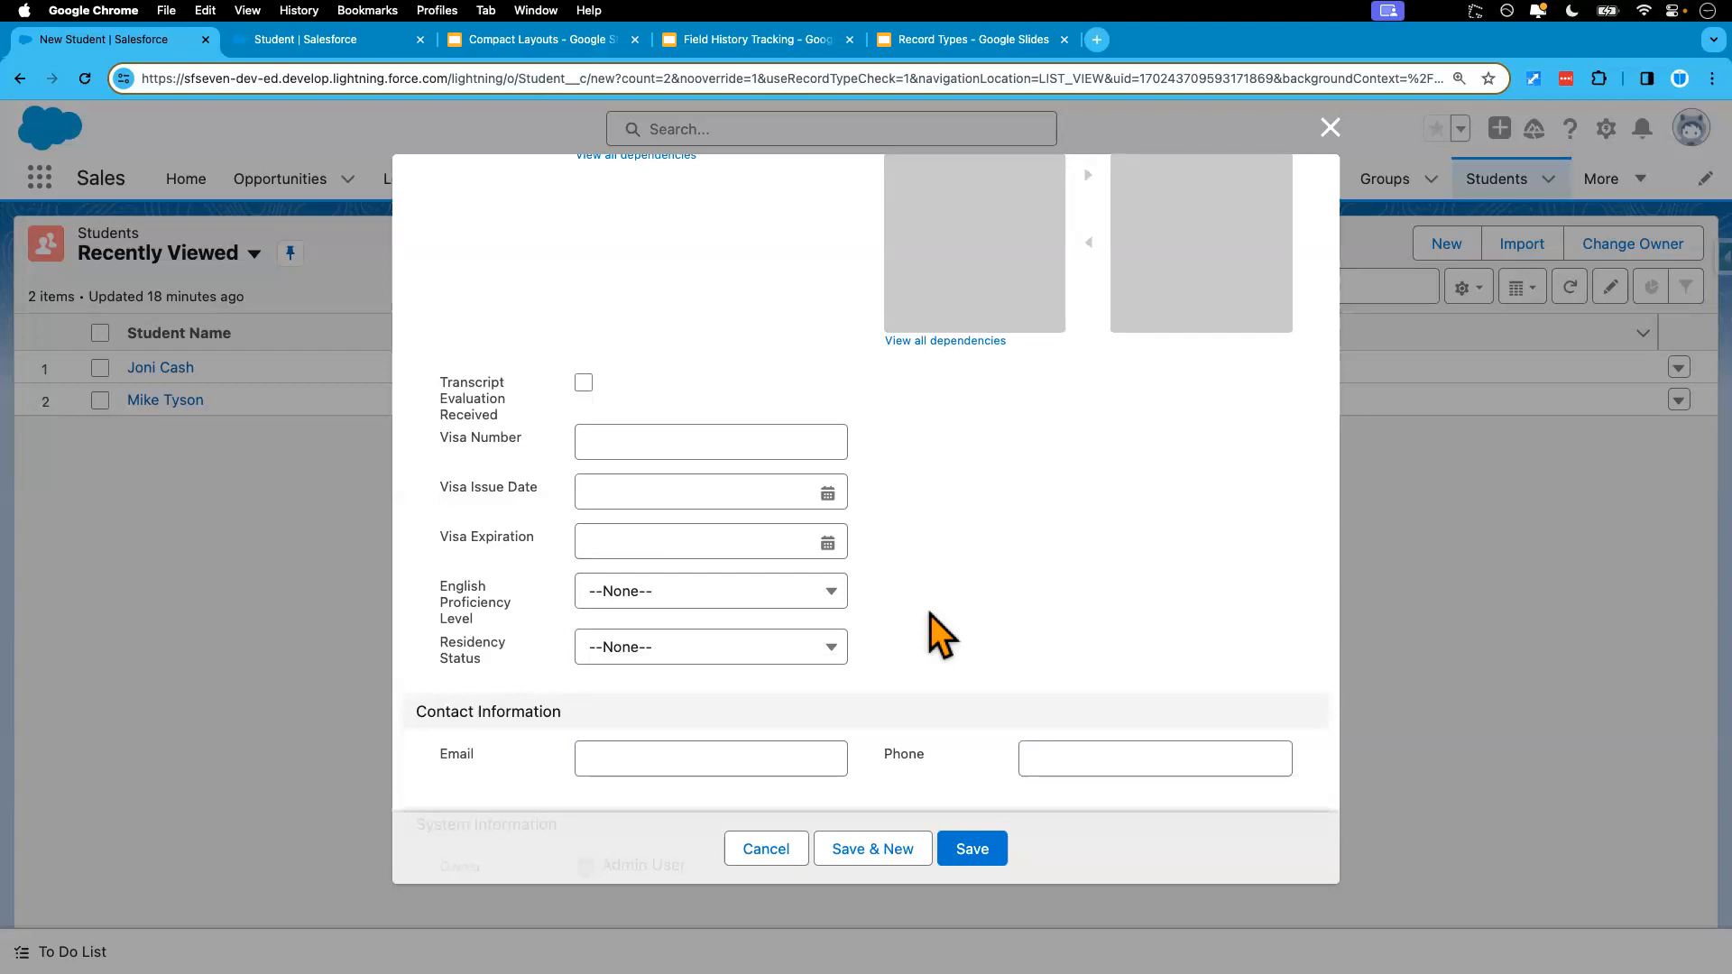
scroll(929, 614, "up", 10)
scroll(939, 631, "up", 3)
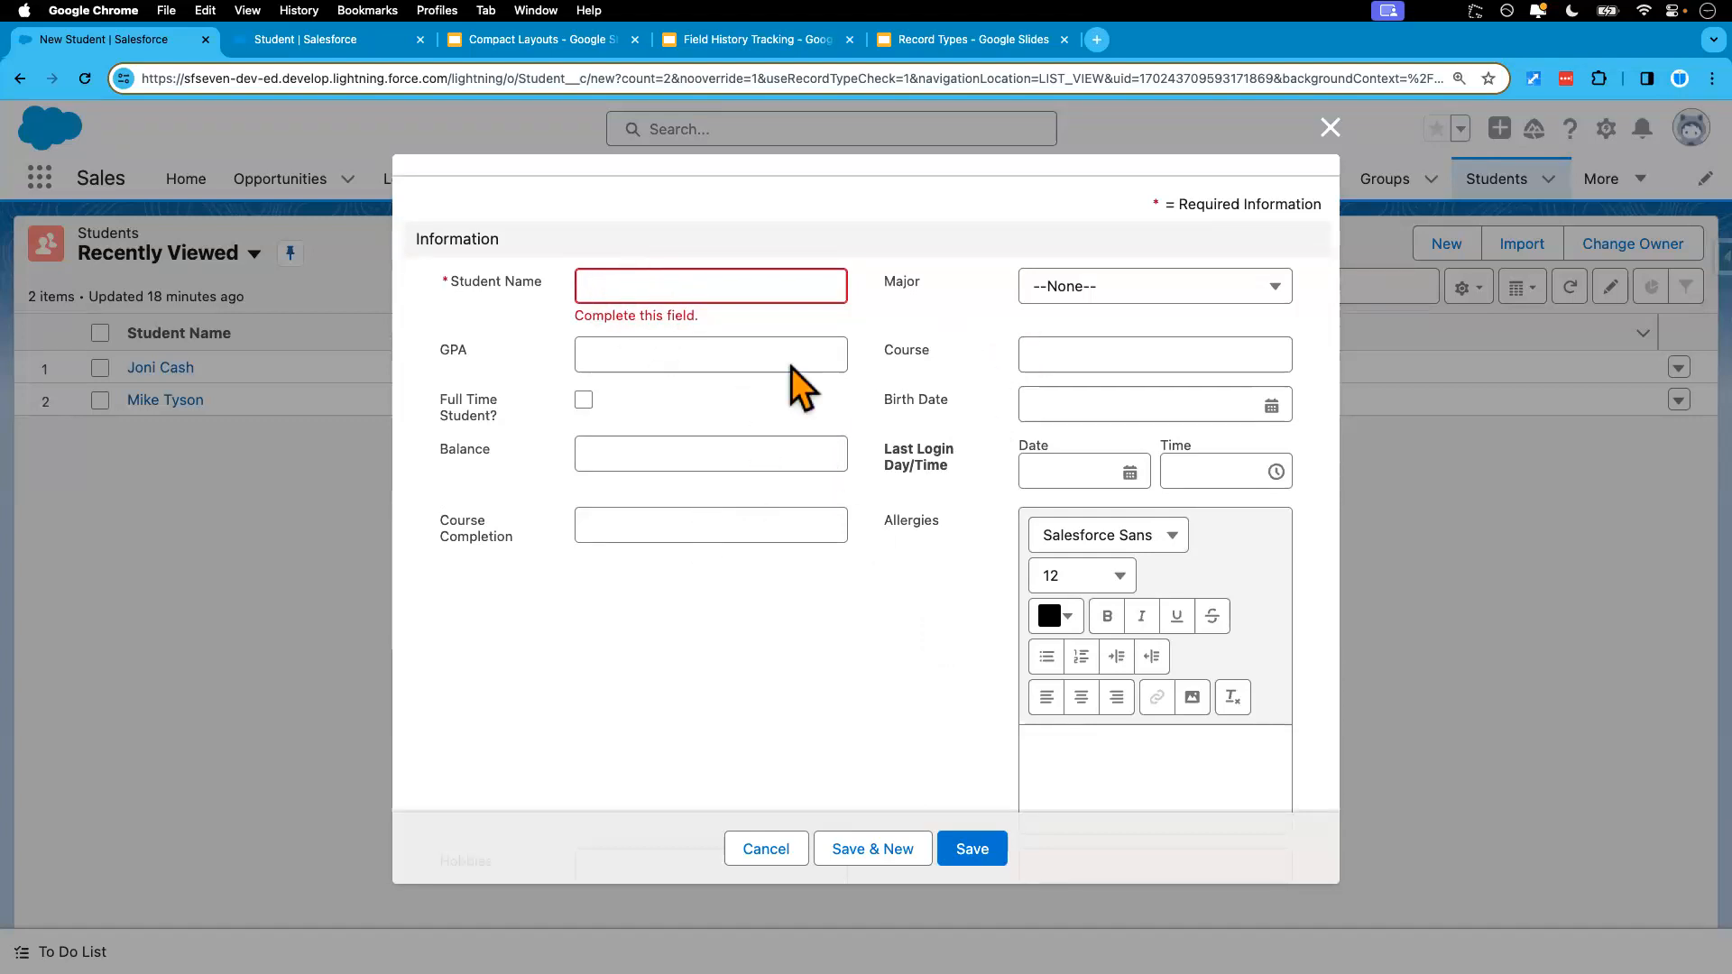
scroll(781, 707, "down", 5)
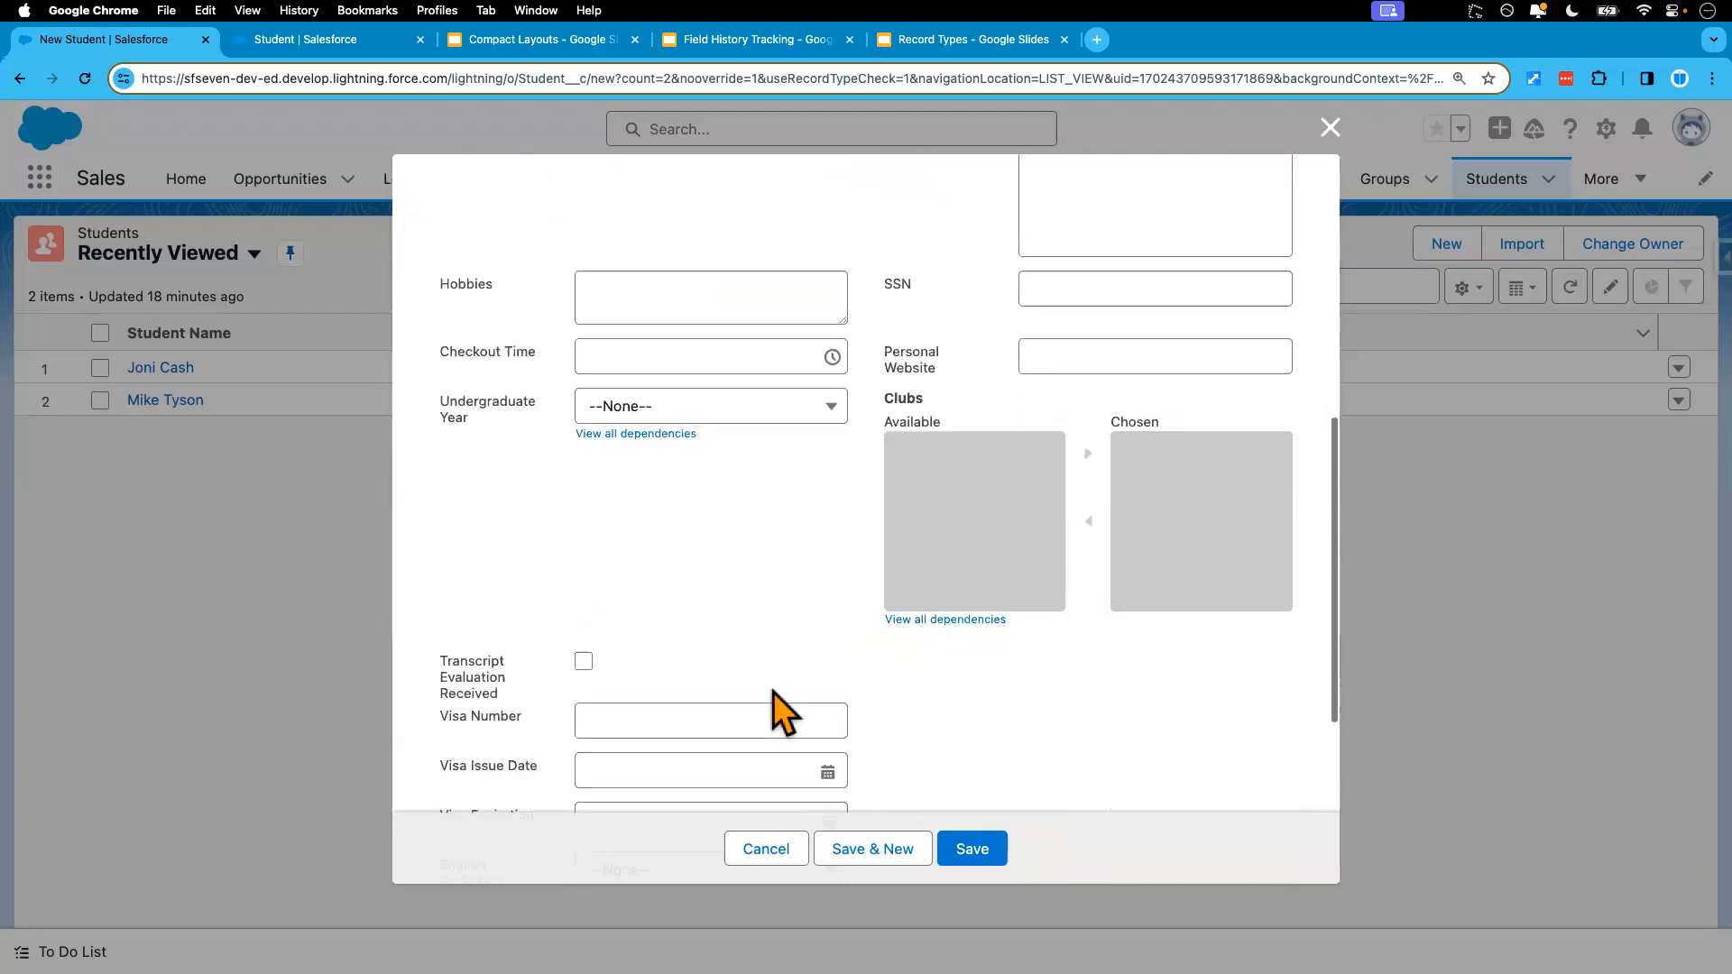
scroll(812, 650, "up", 4)
scroll(599, 611, "up", 3)
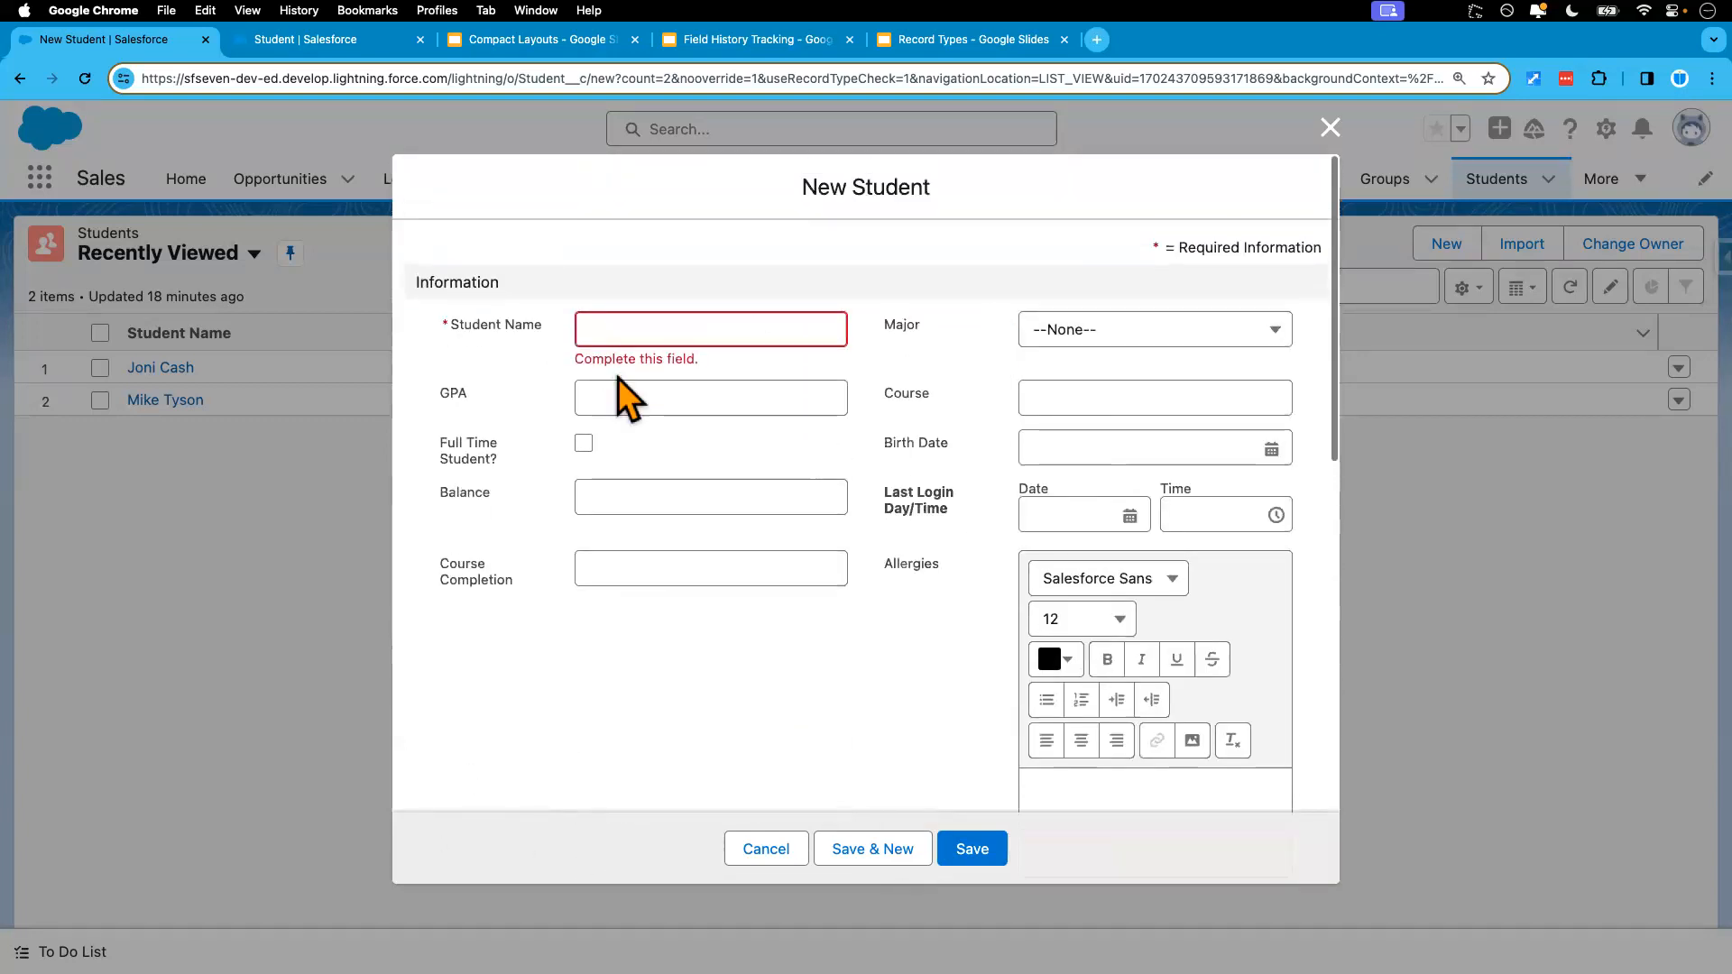
scroll(746, 678, "down", 10)
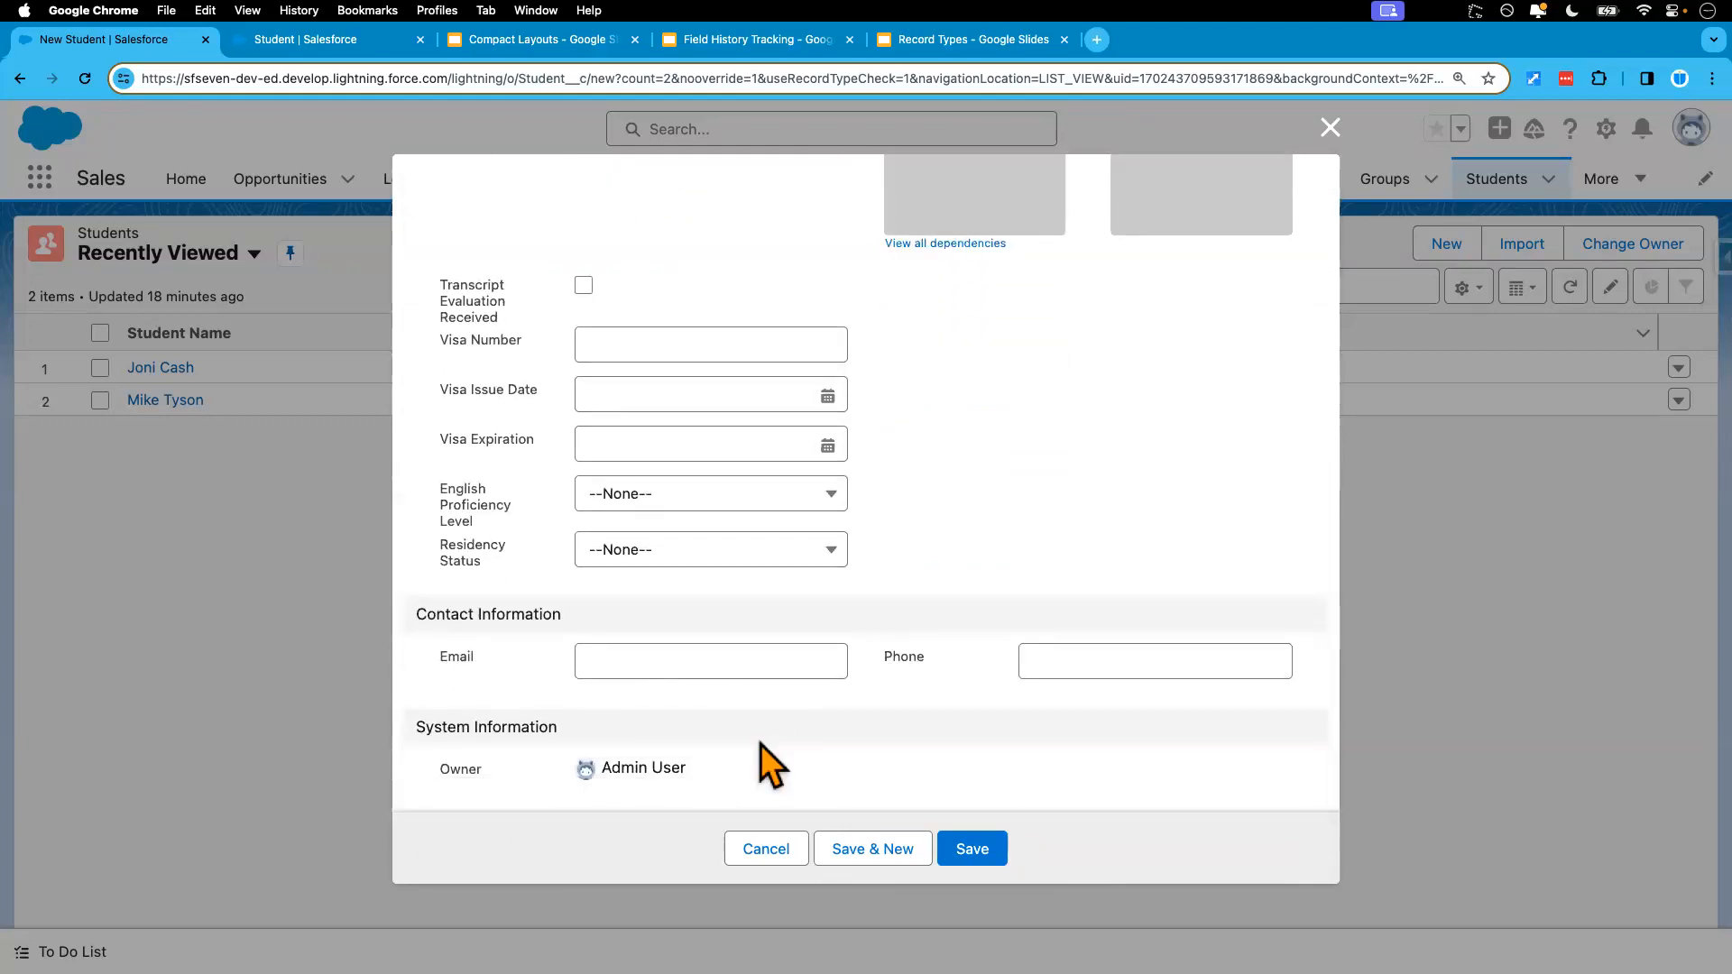
scroll(761, 744, "up", 4)
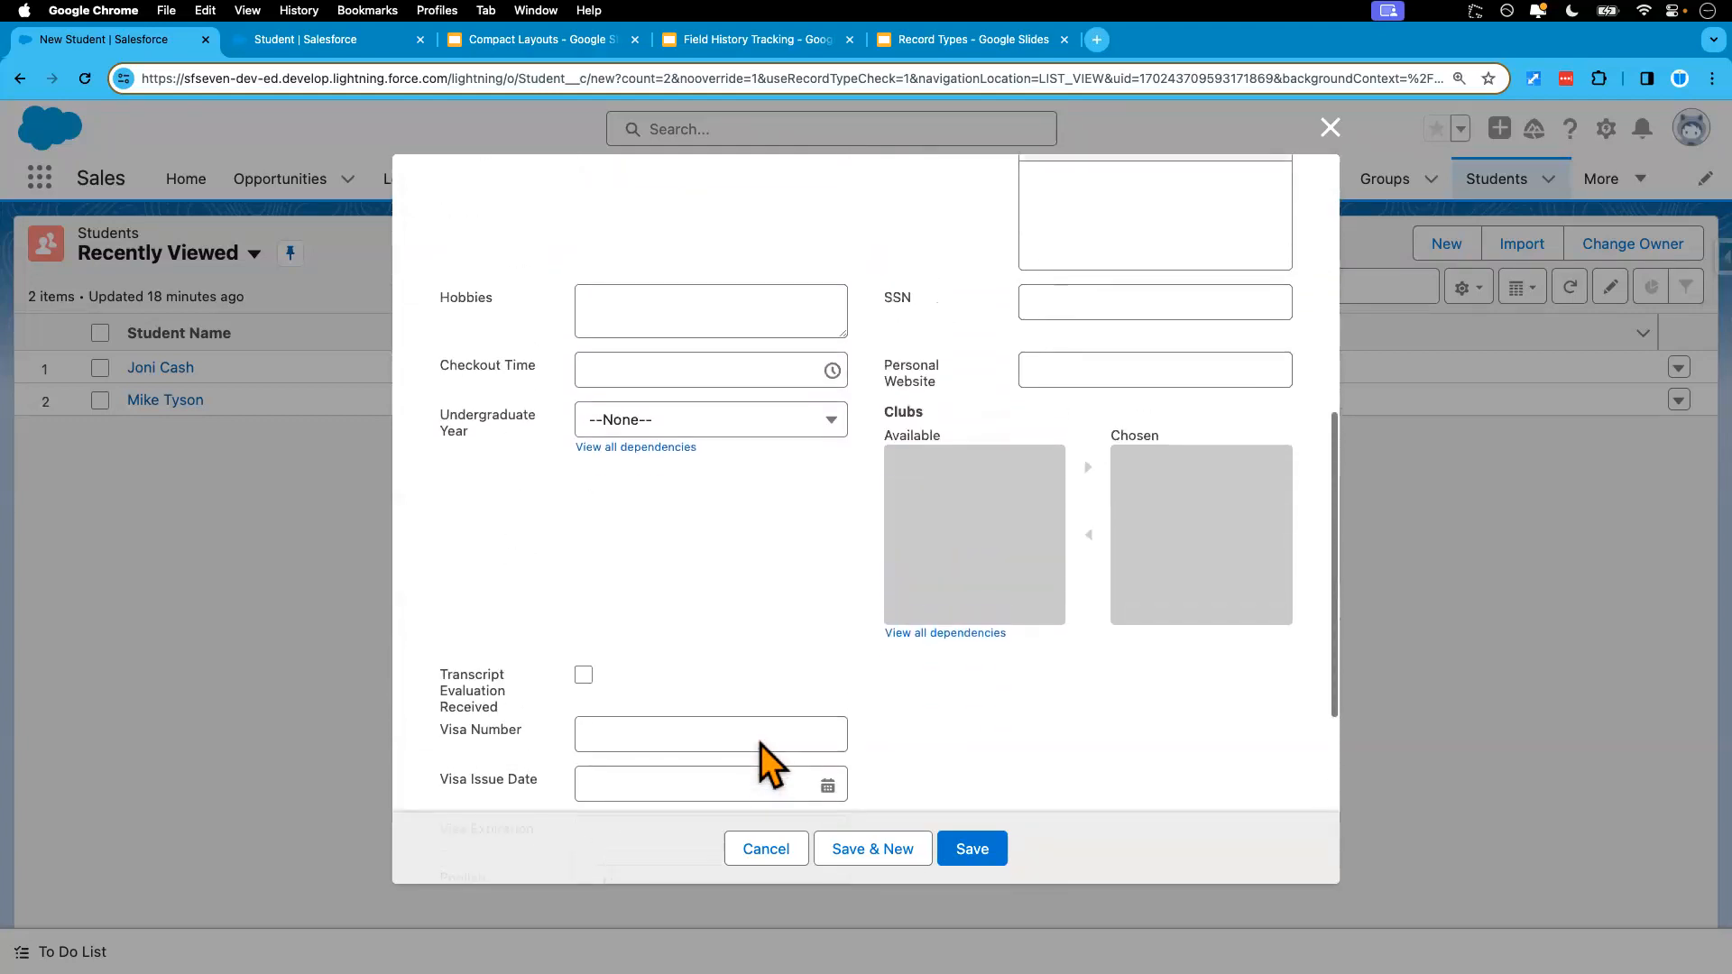
scroll(760, 744, "up", 6)
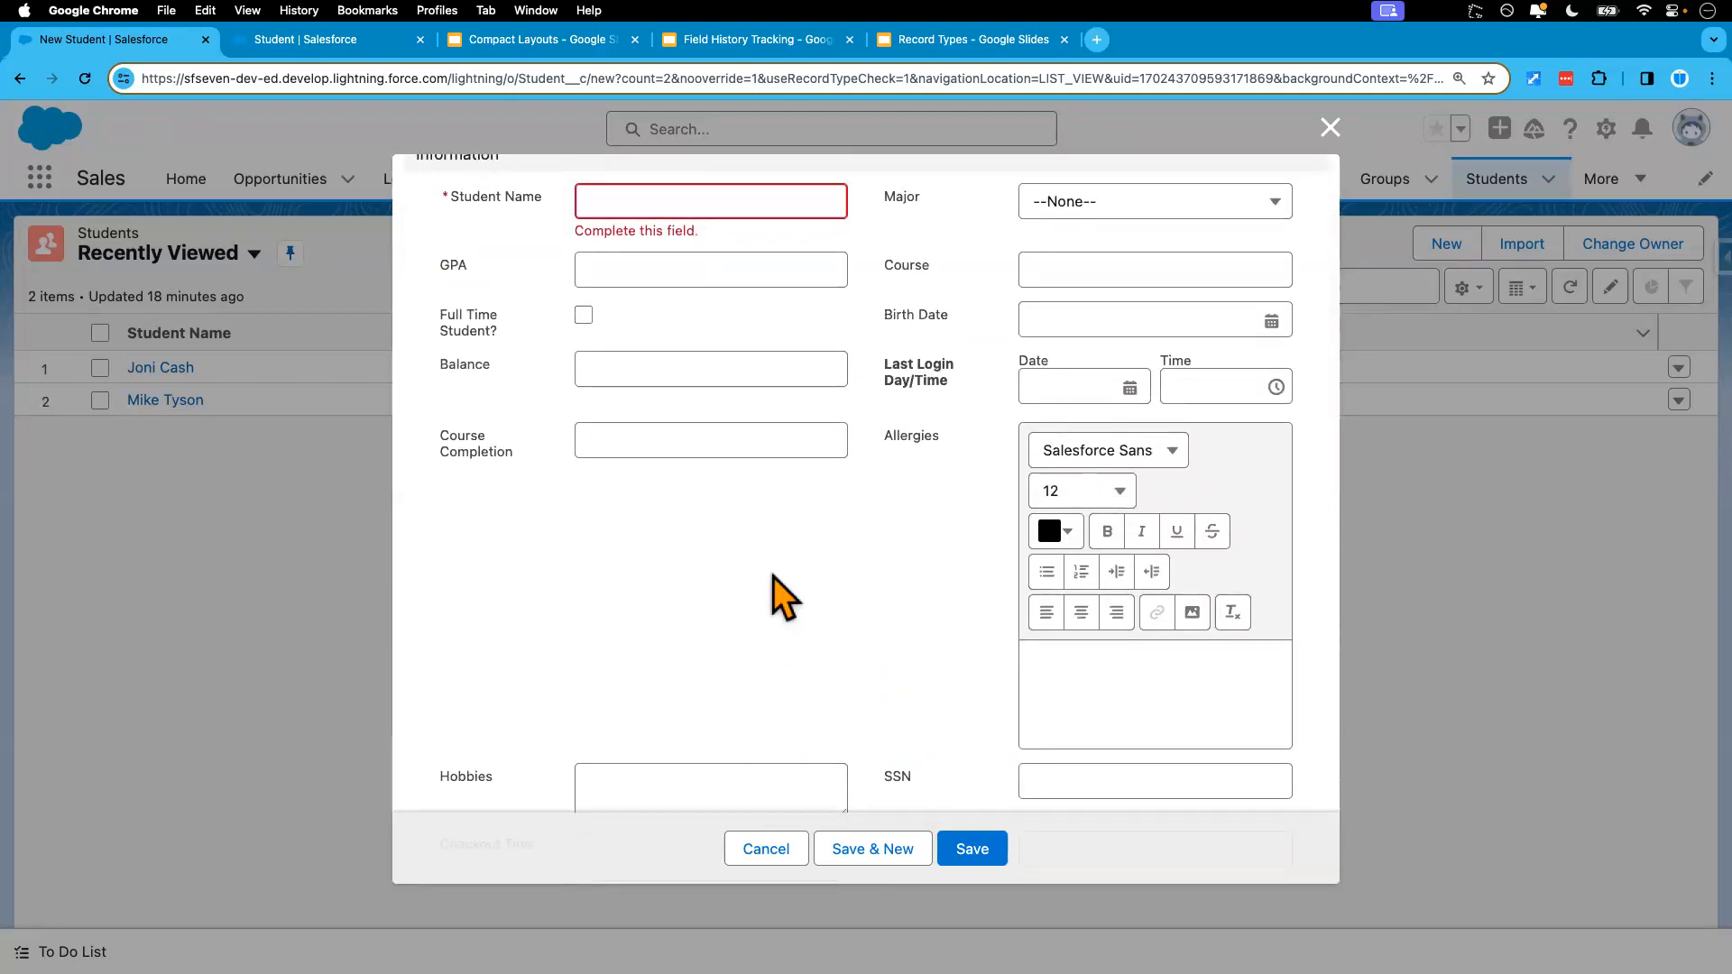
scroll(728, 644, "down", 1)
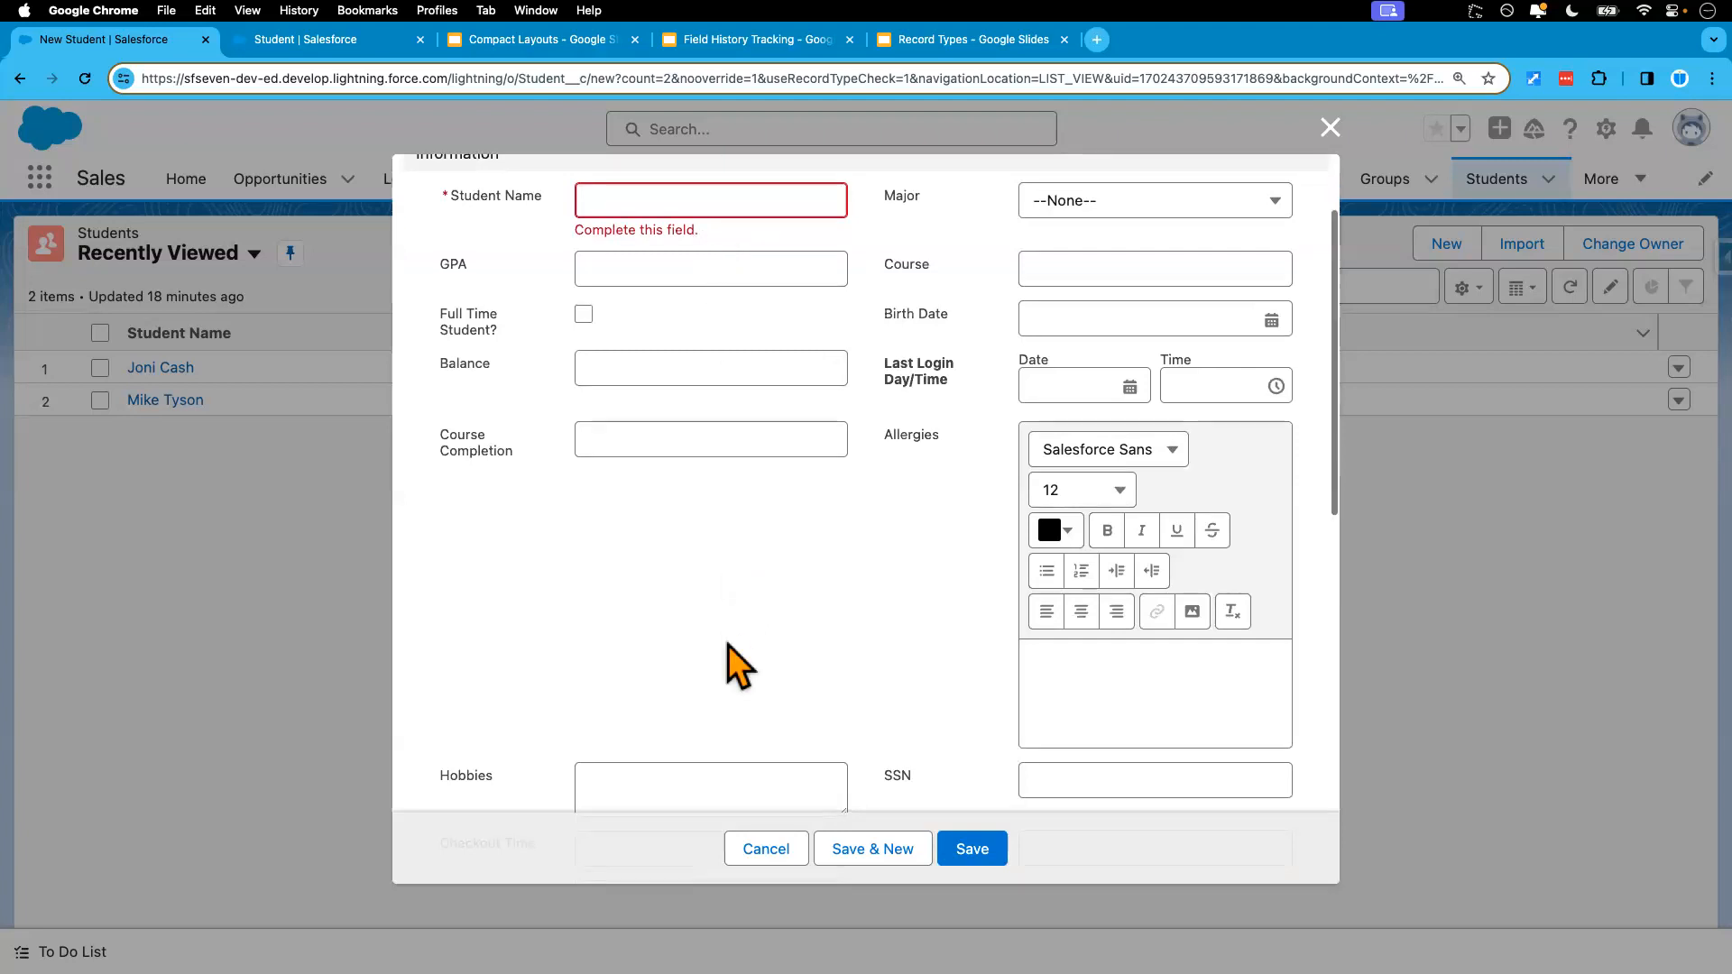
scroll(728, 646, "down", 10)
left_click(647, 344)
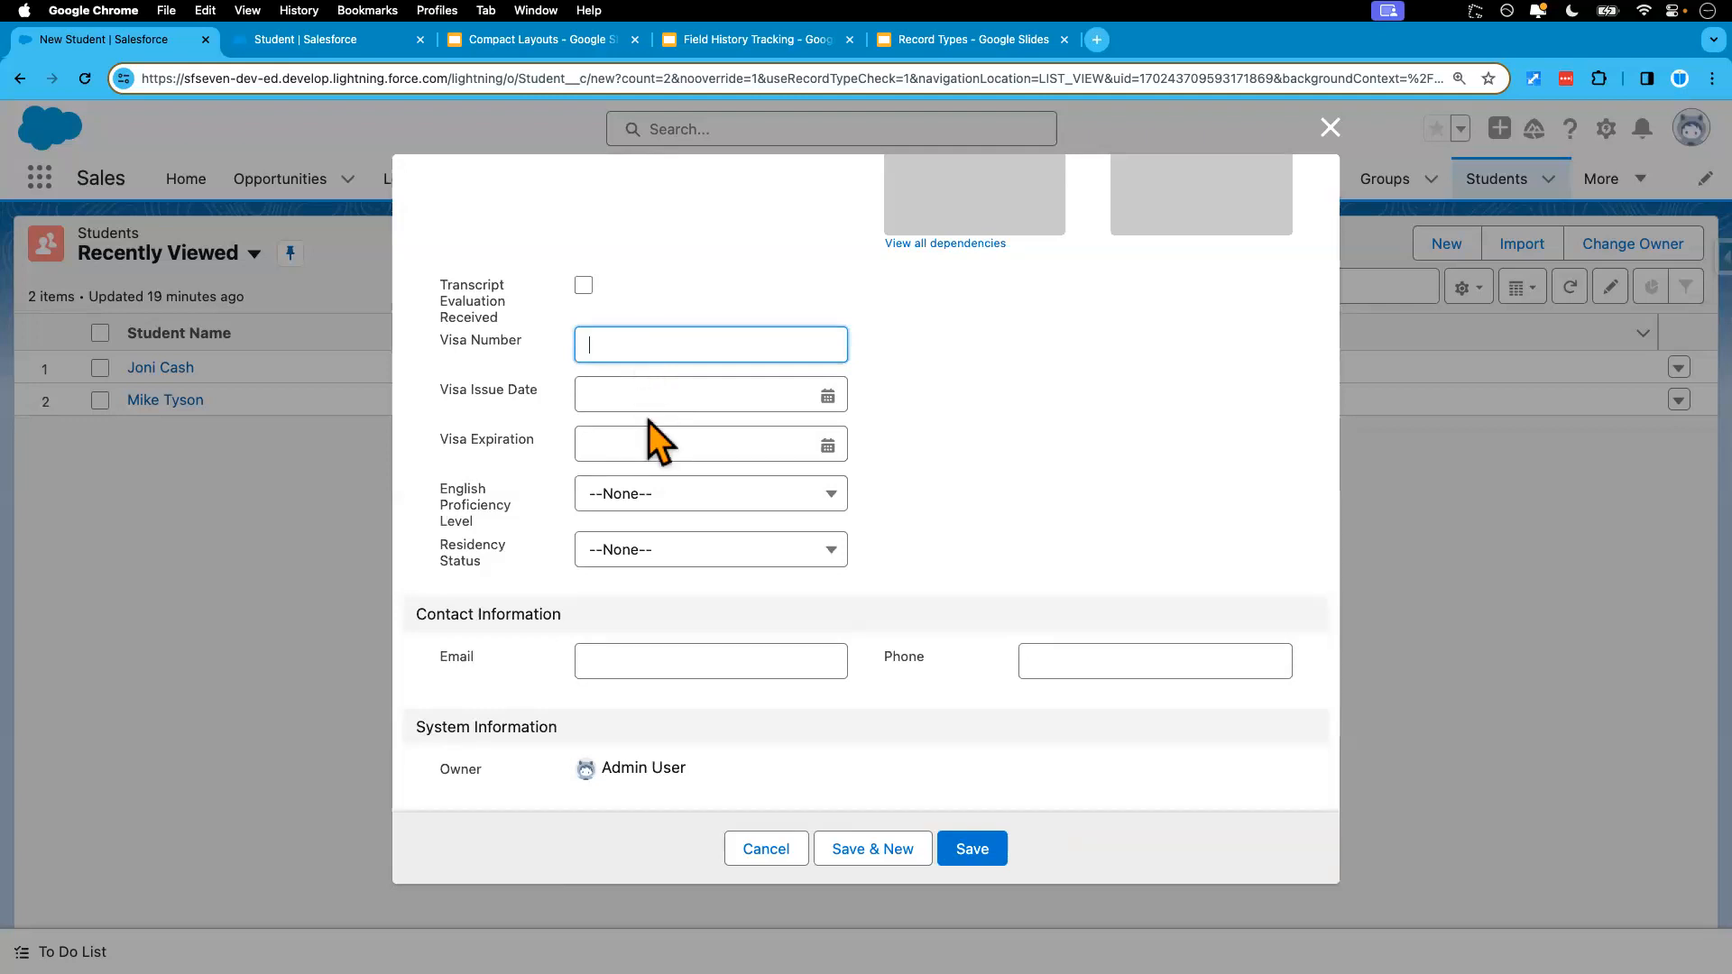
- Look over the Visa Number and Visa Issue Date fields, then cancel the unsaved New Student form
left_click(644, 392)
left_click(651, 350)
scroll(651, 347, "up", 10)
scroll(651, 348, "up", 3)
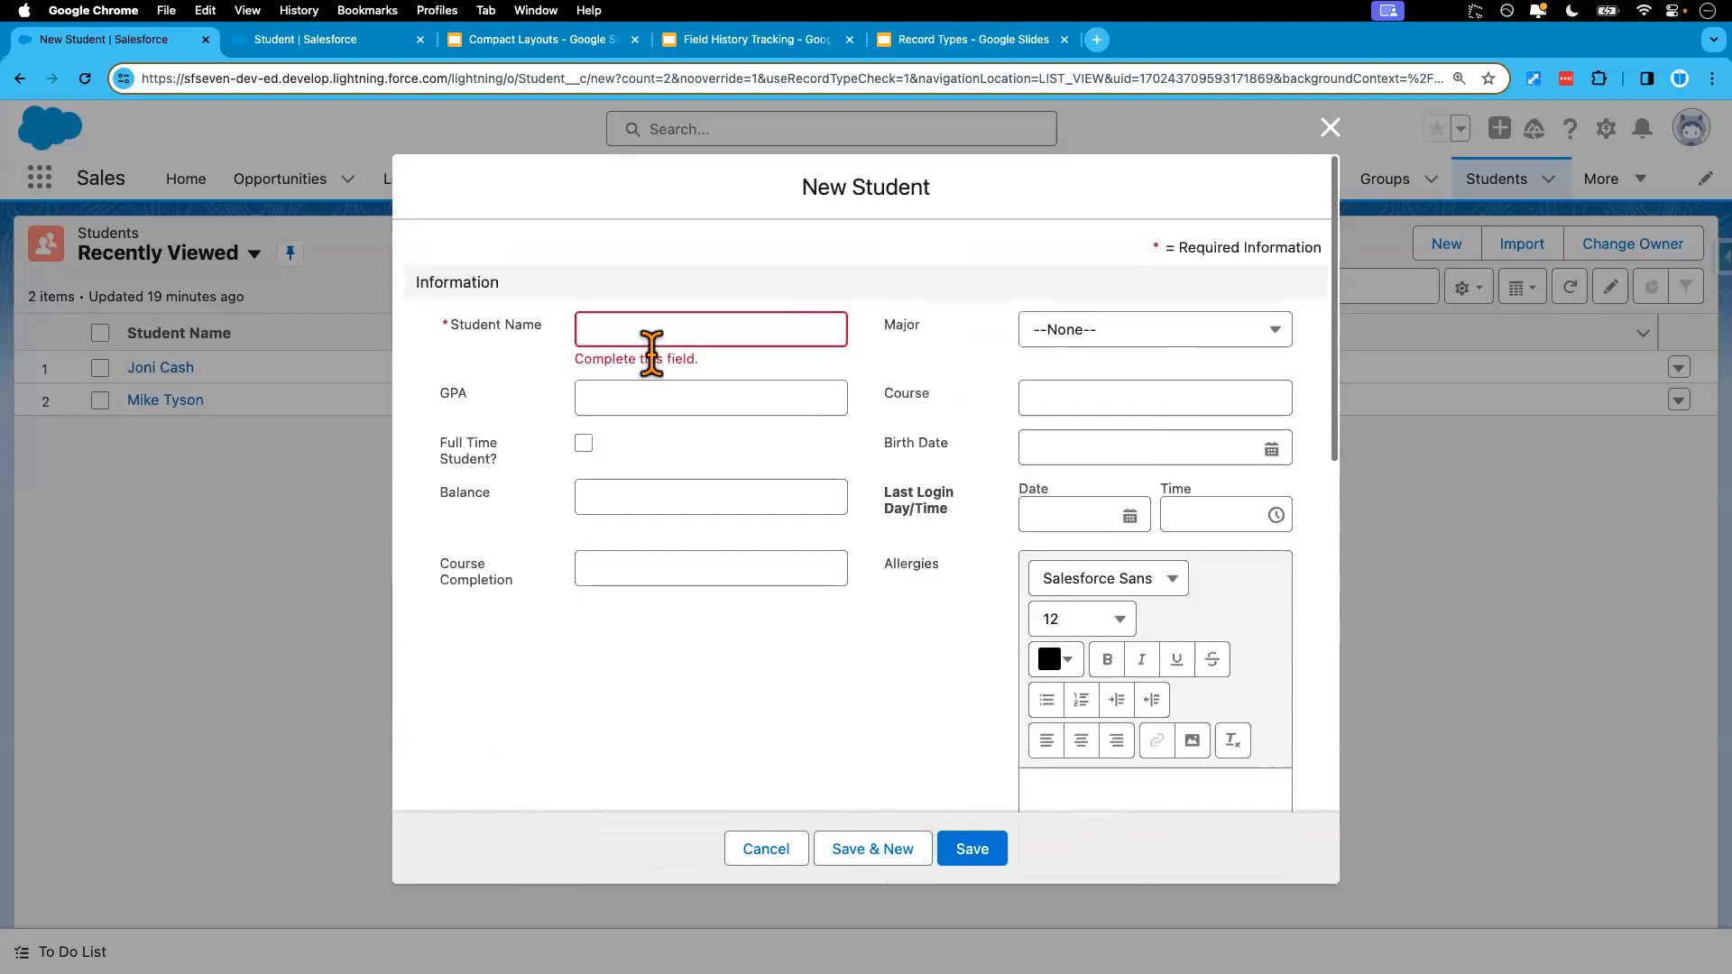
scroll(706, 602, "down", 10)
scroll(705, 603, "down", 3)
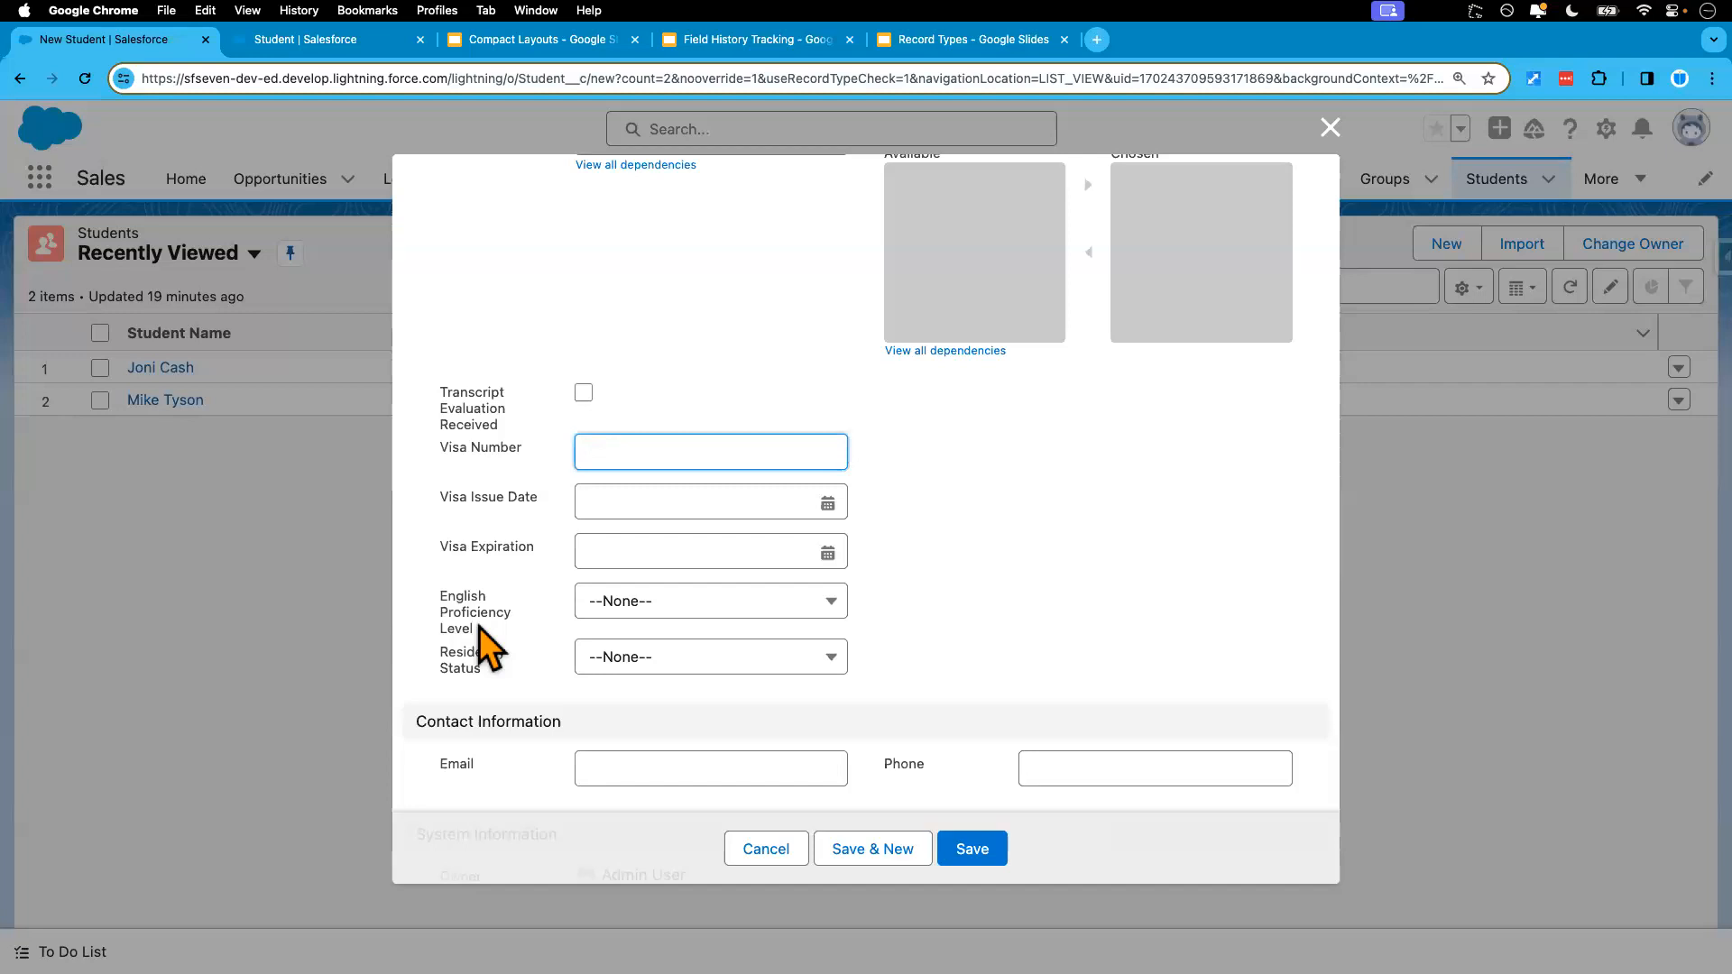
scroll(487, 648, "up", 6)
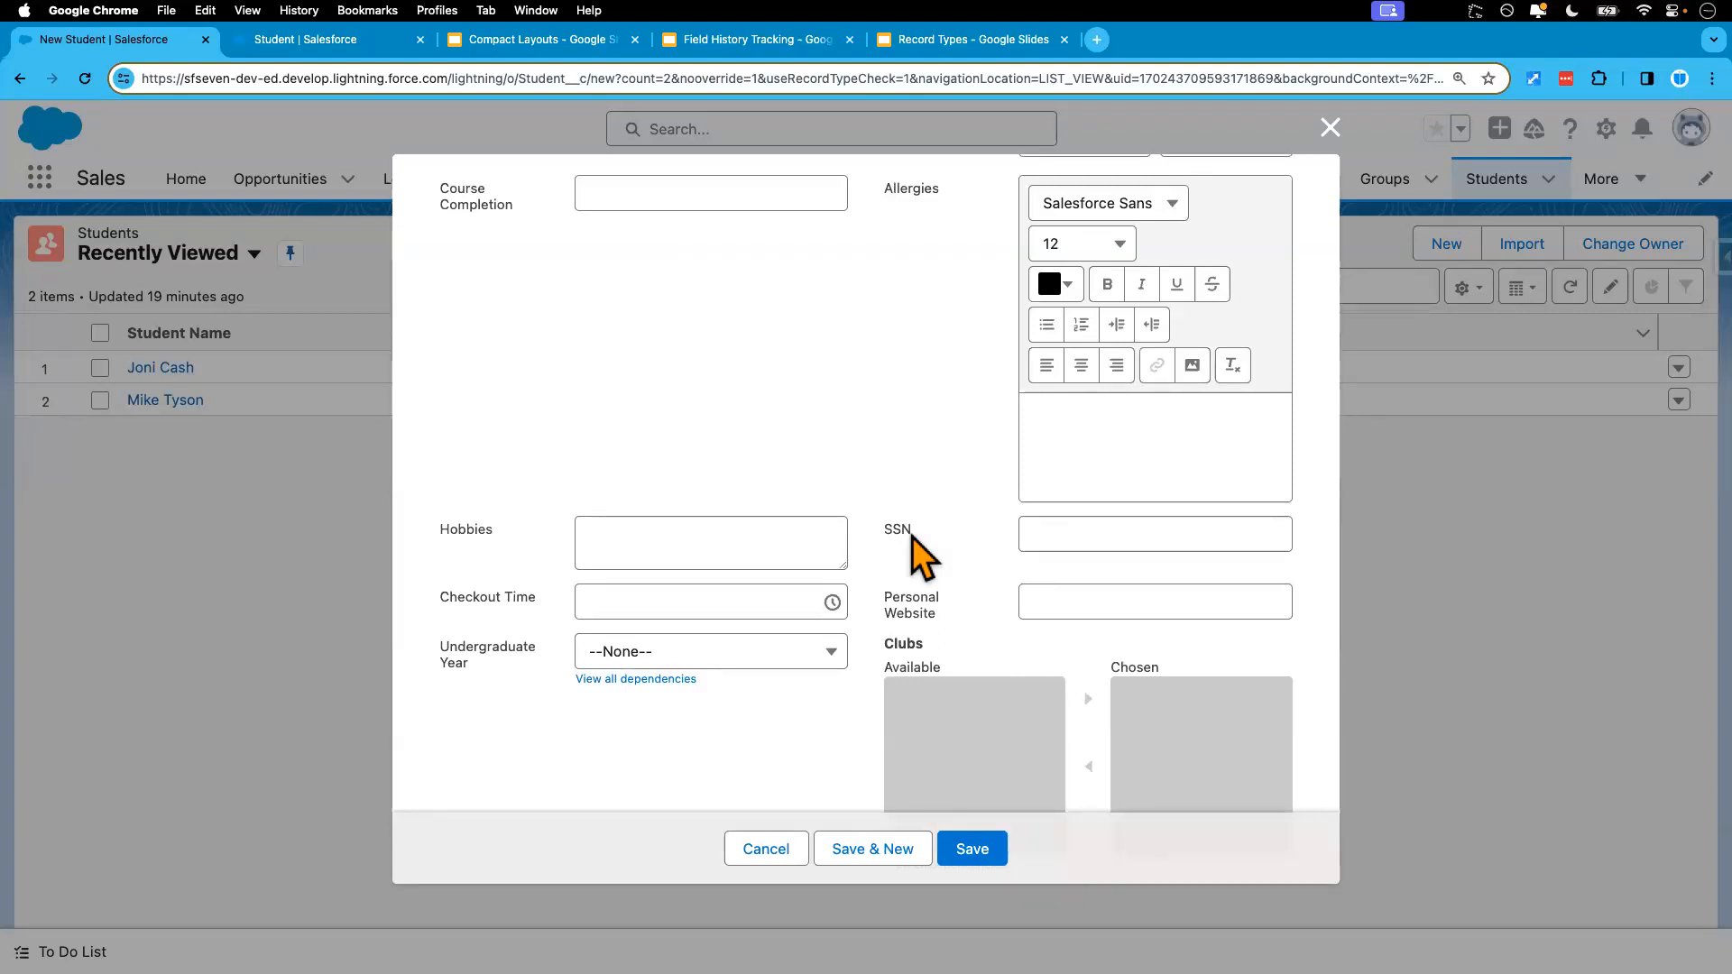
left_click(766, 849)
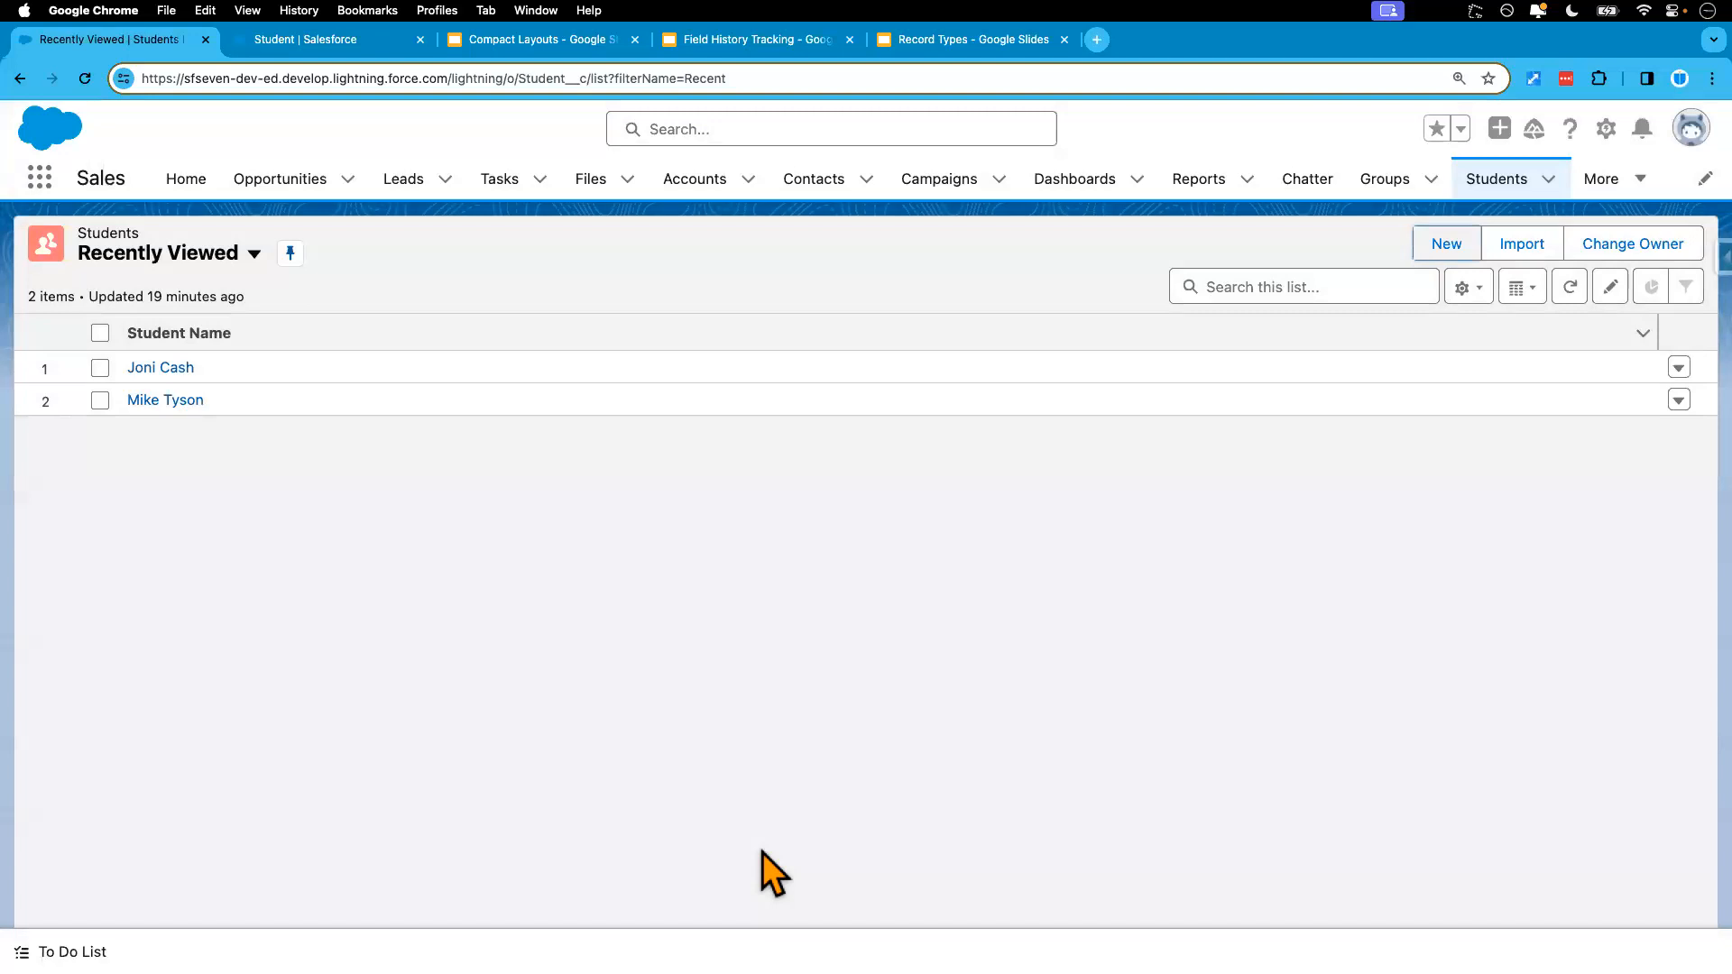
- Open the SF Notes Jamboard and add sticky notes 'Record Types' and 'Step-1 Pagelayouts'
left_click(1099, 45)
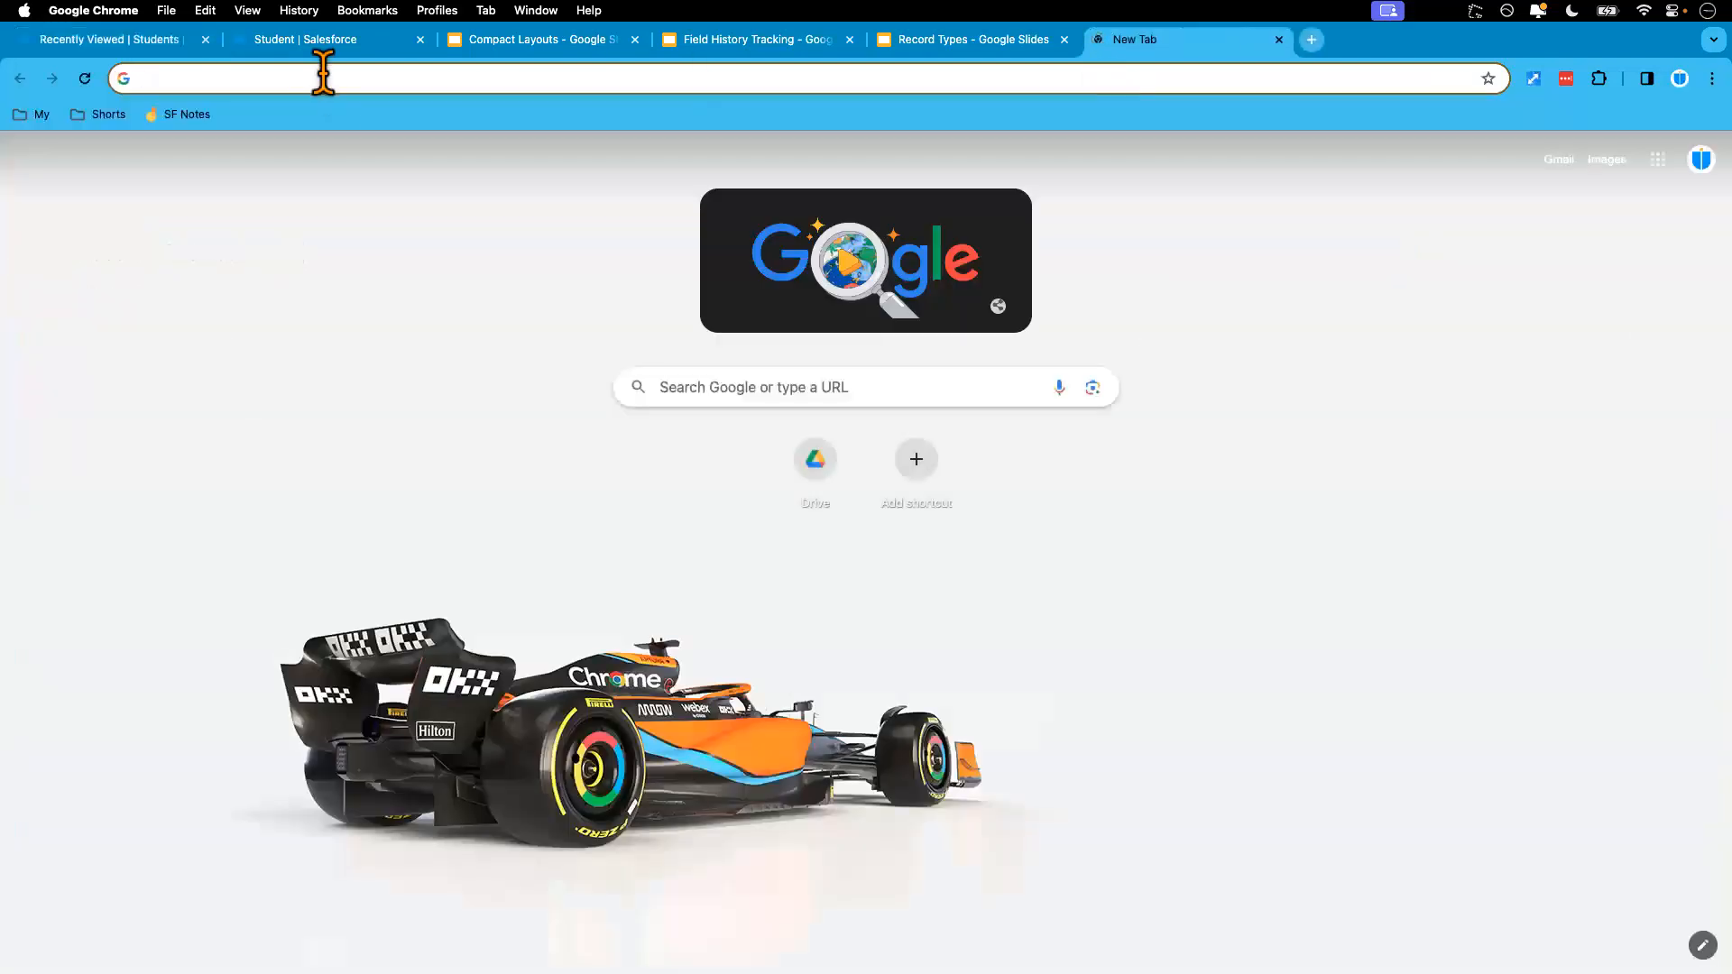
left_click(182, 118)
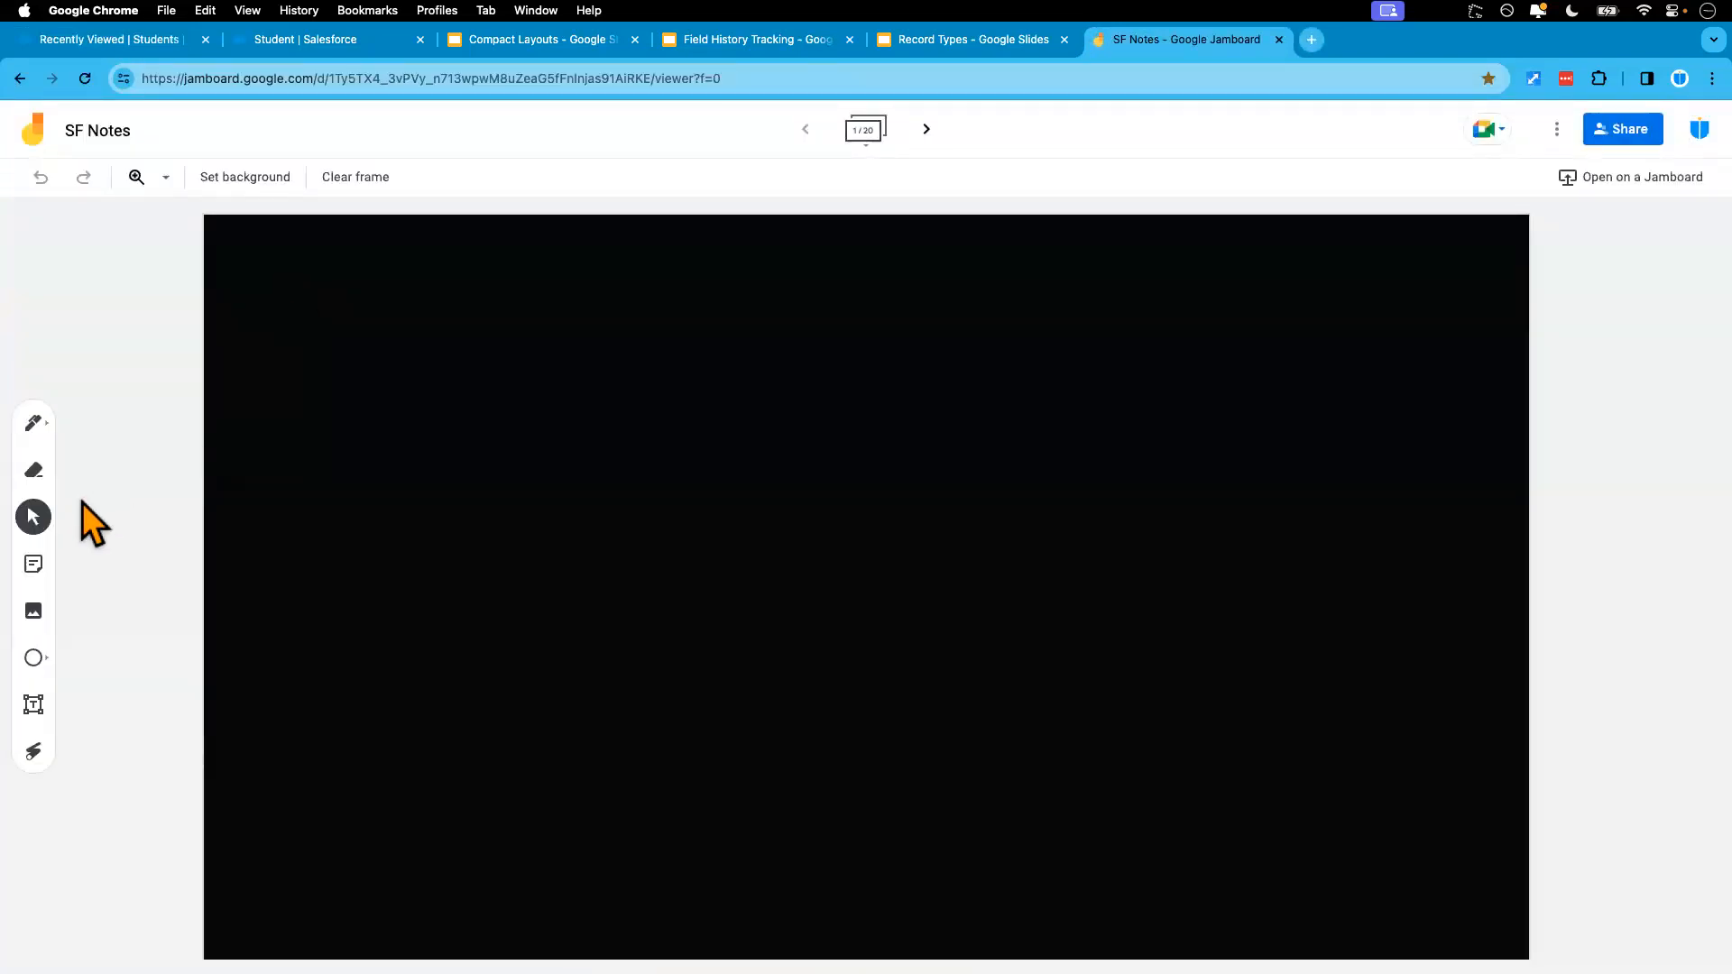
left_click(33, 564)
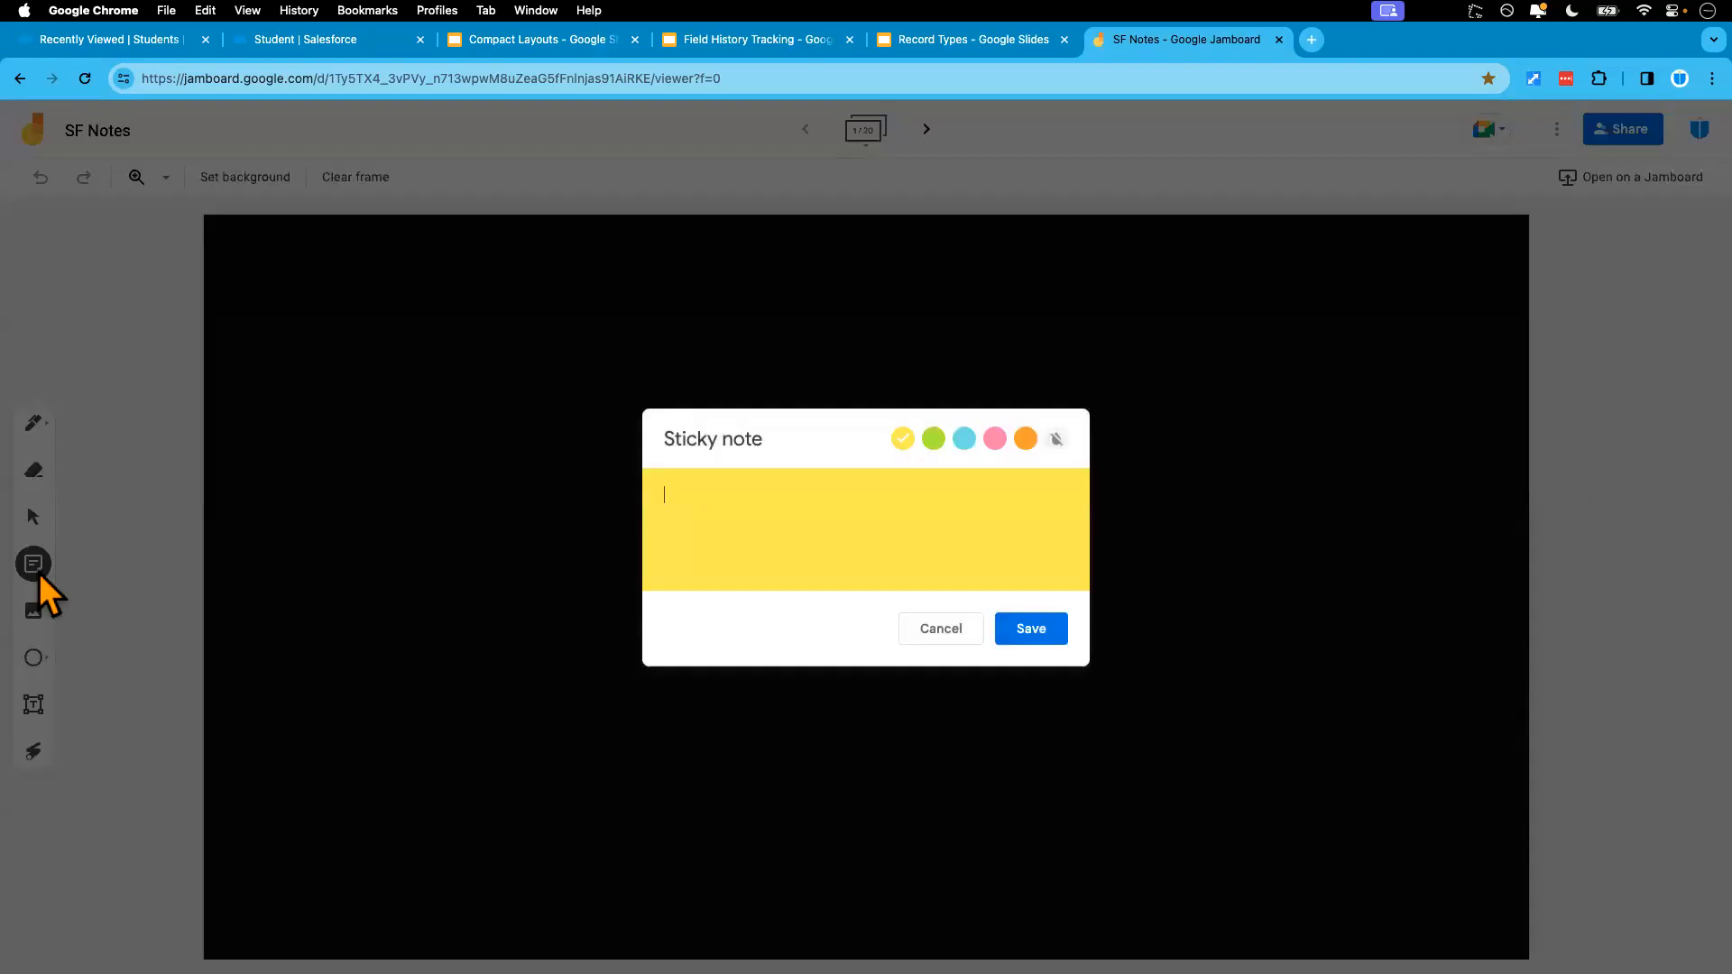
type("Record Ty")
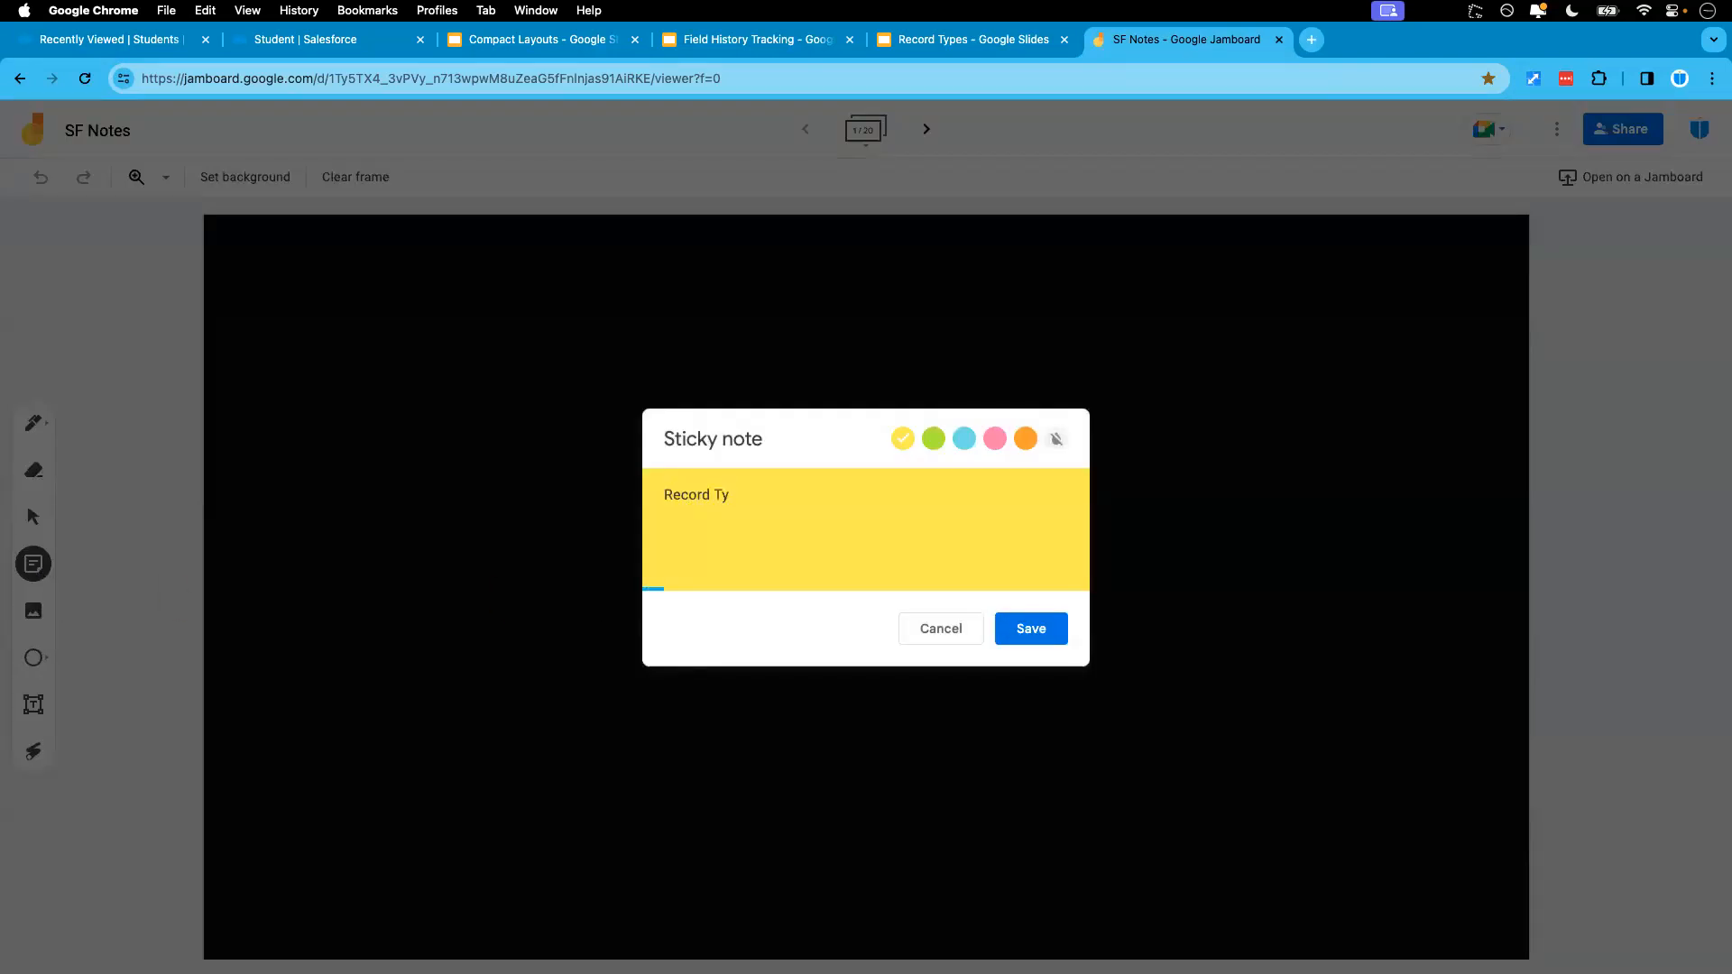
type("pes")
key("Return")
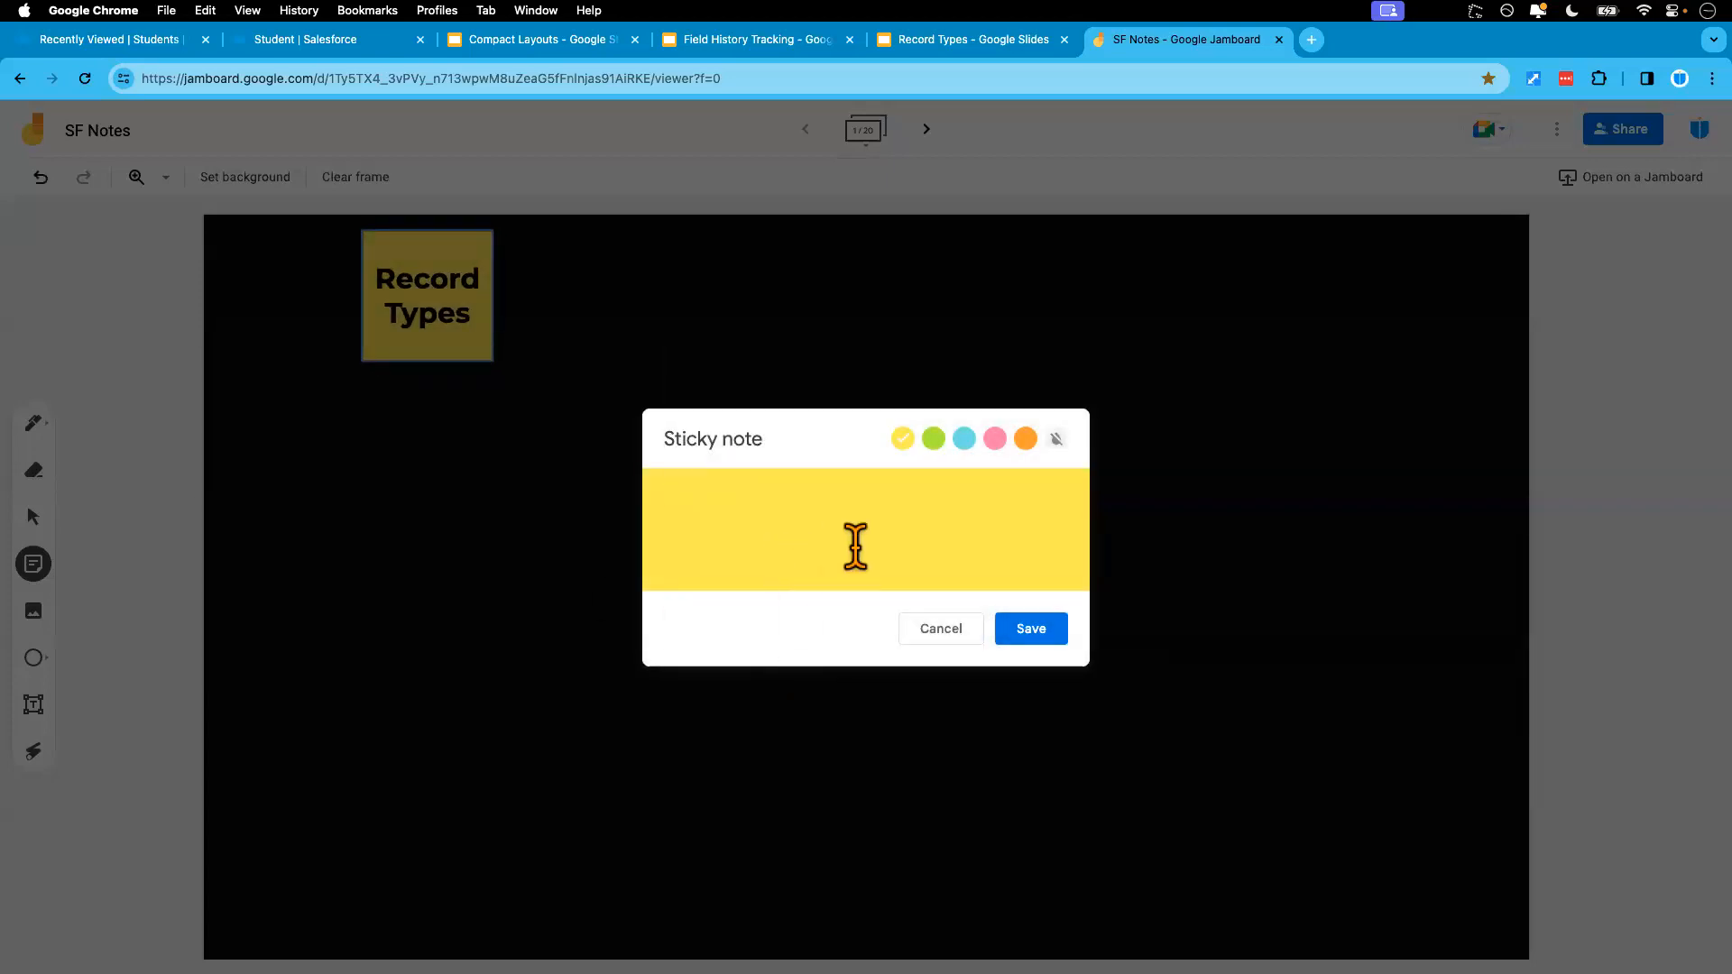
type("Step-1 Pagelayouts")
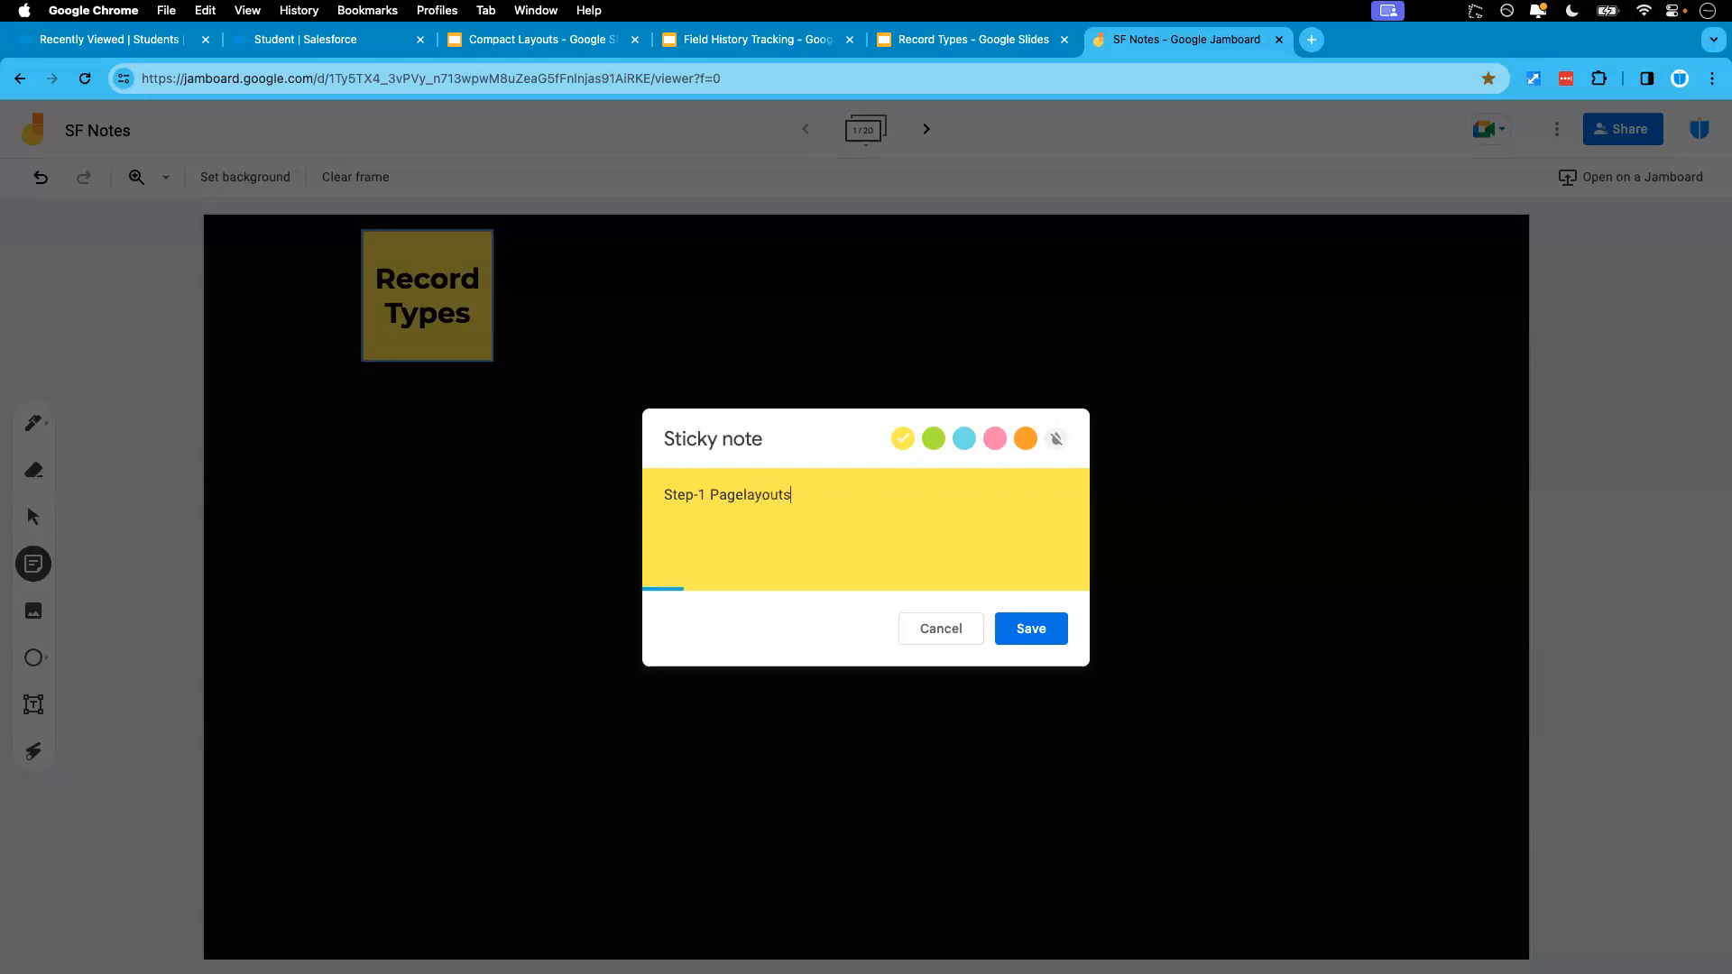
key("Return")
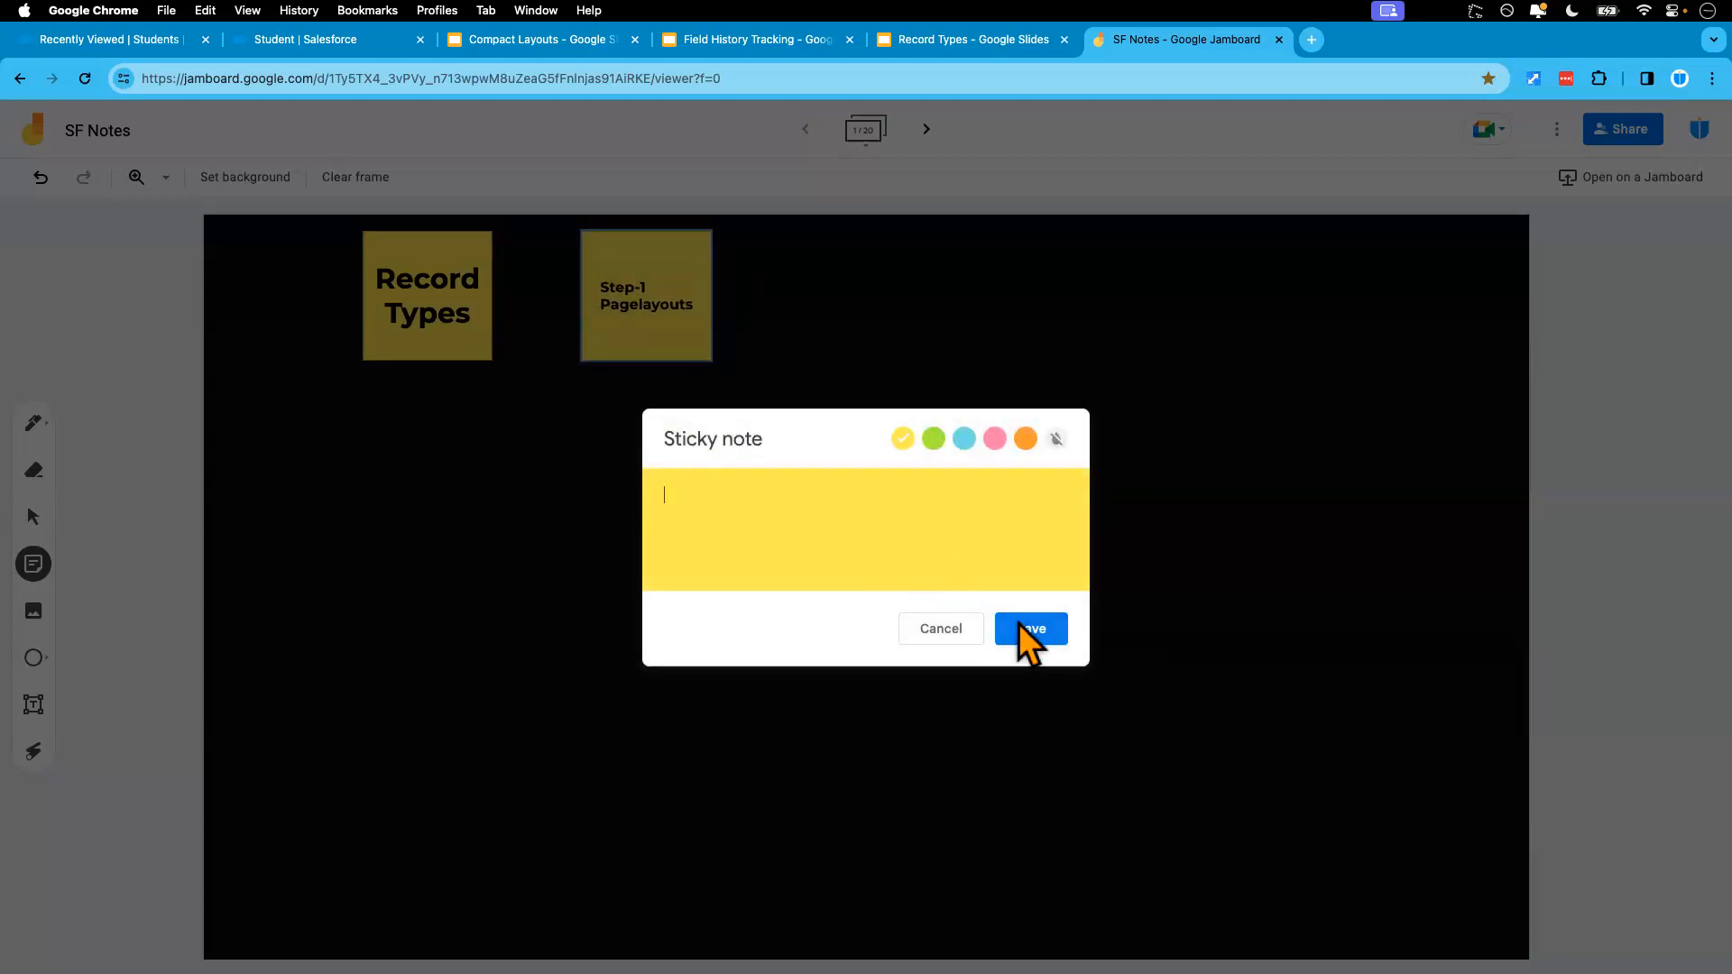
left_click(941, 630)
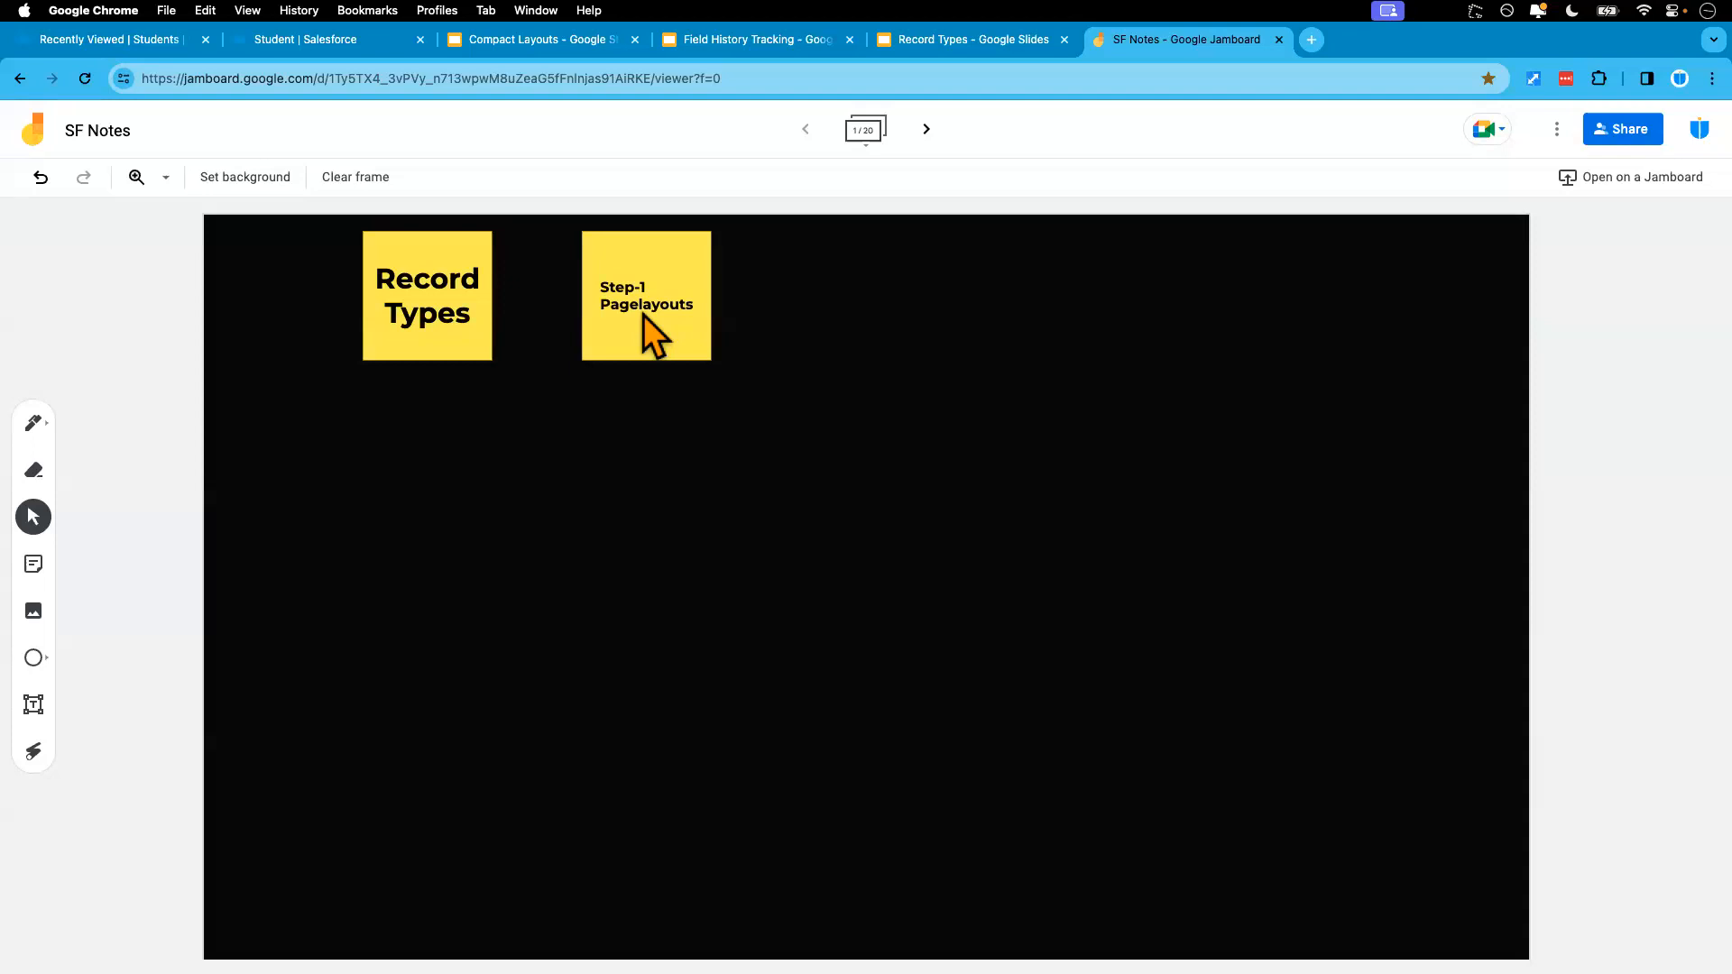
- Move 'Step-1 Pagelayouts' below 'Record Types' and draw a white square on the board
left_click_drag(644, 317, 414, 485)
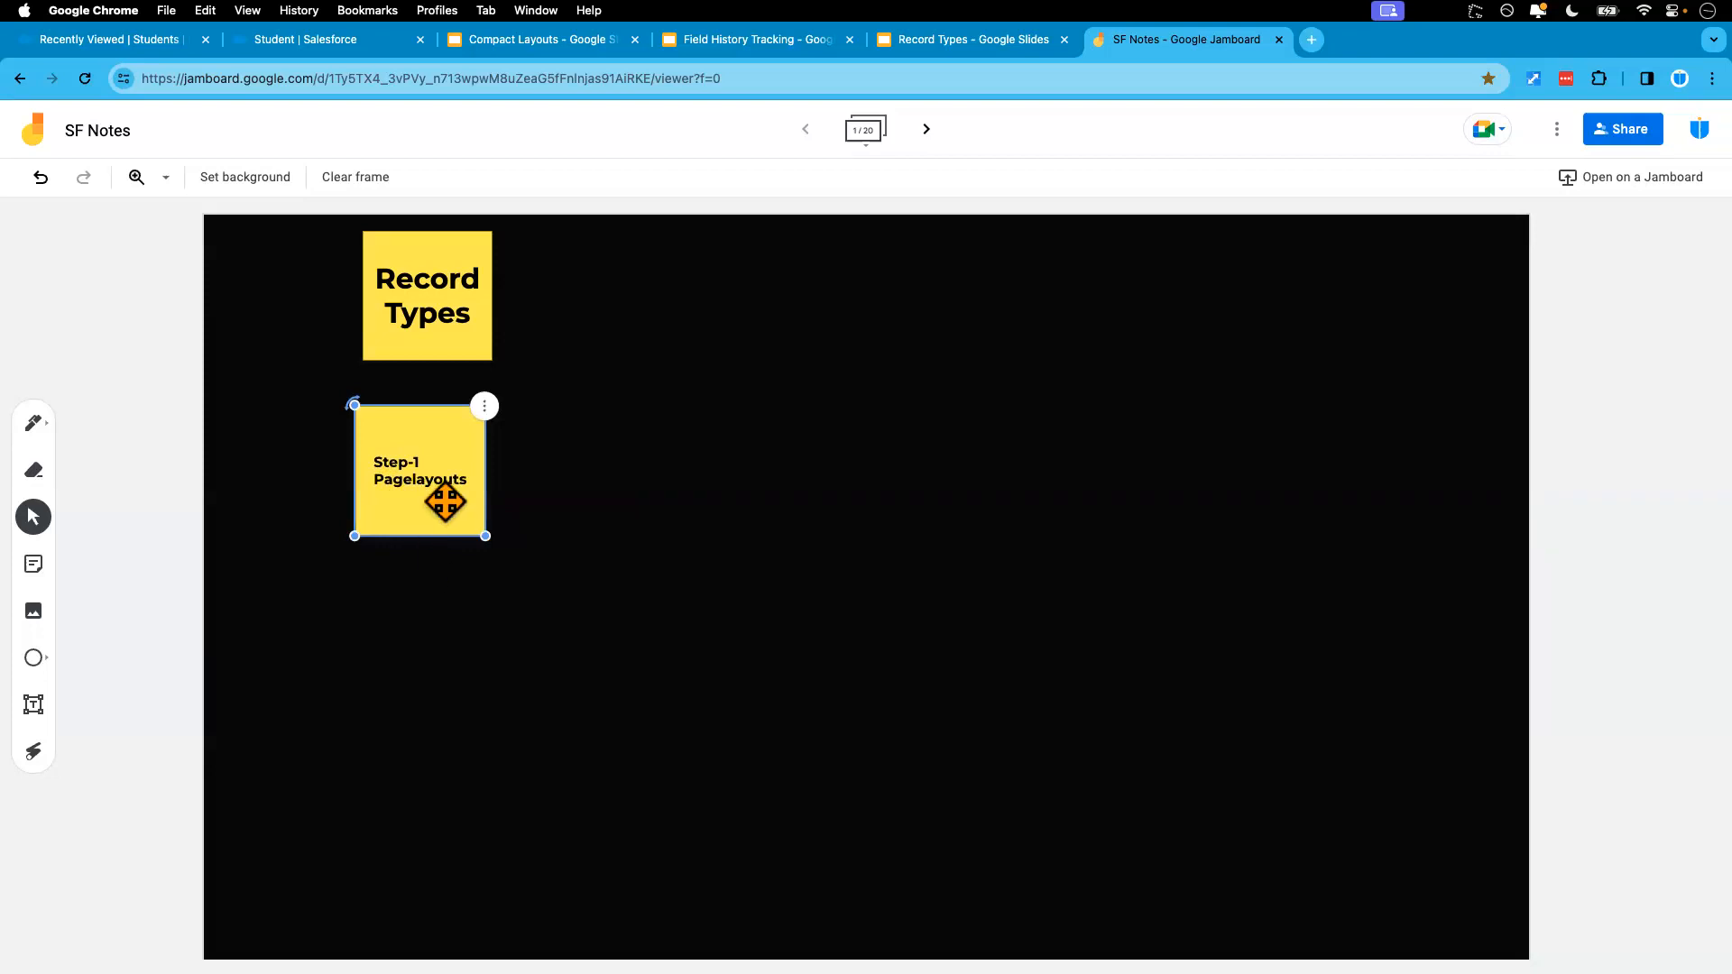
left_click(36, 659)
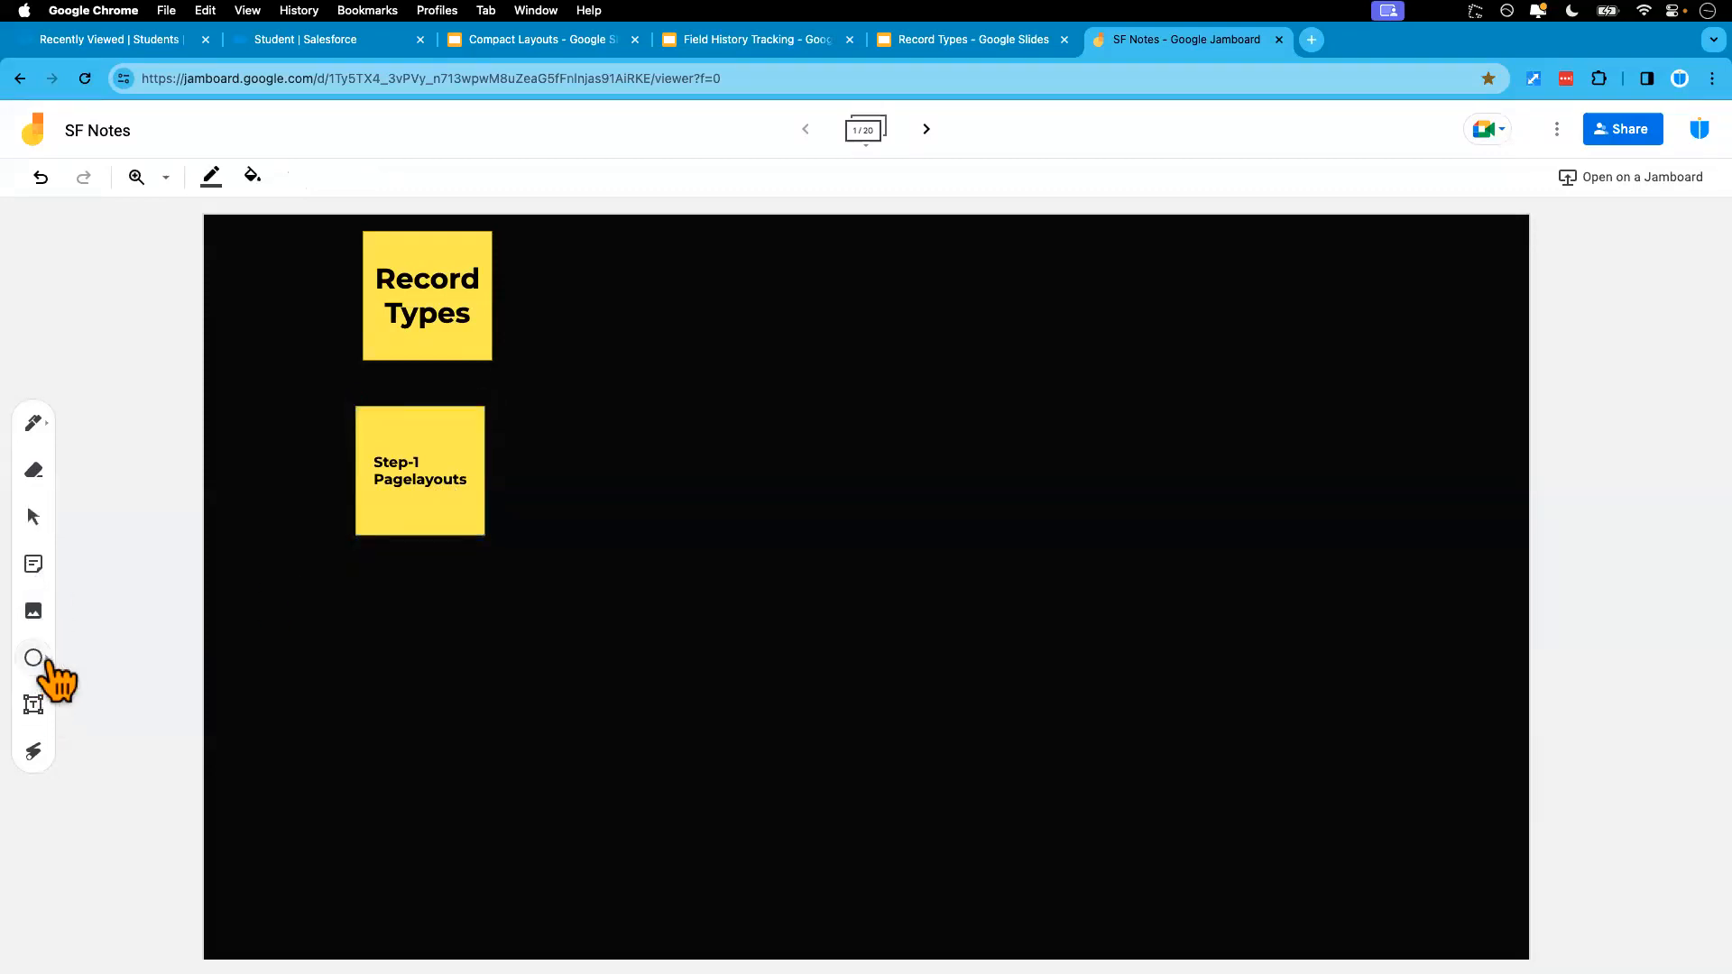
left_click(128, 656)
left_click_drag(574, 482, 881, 833)
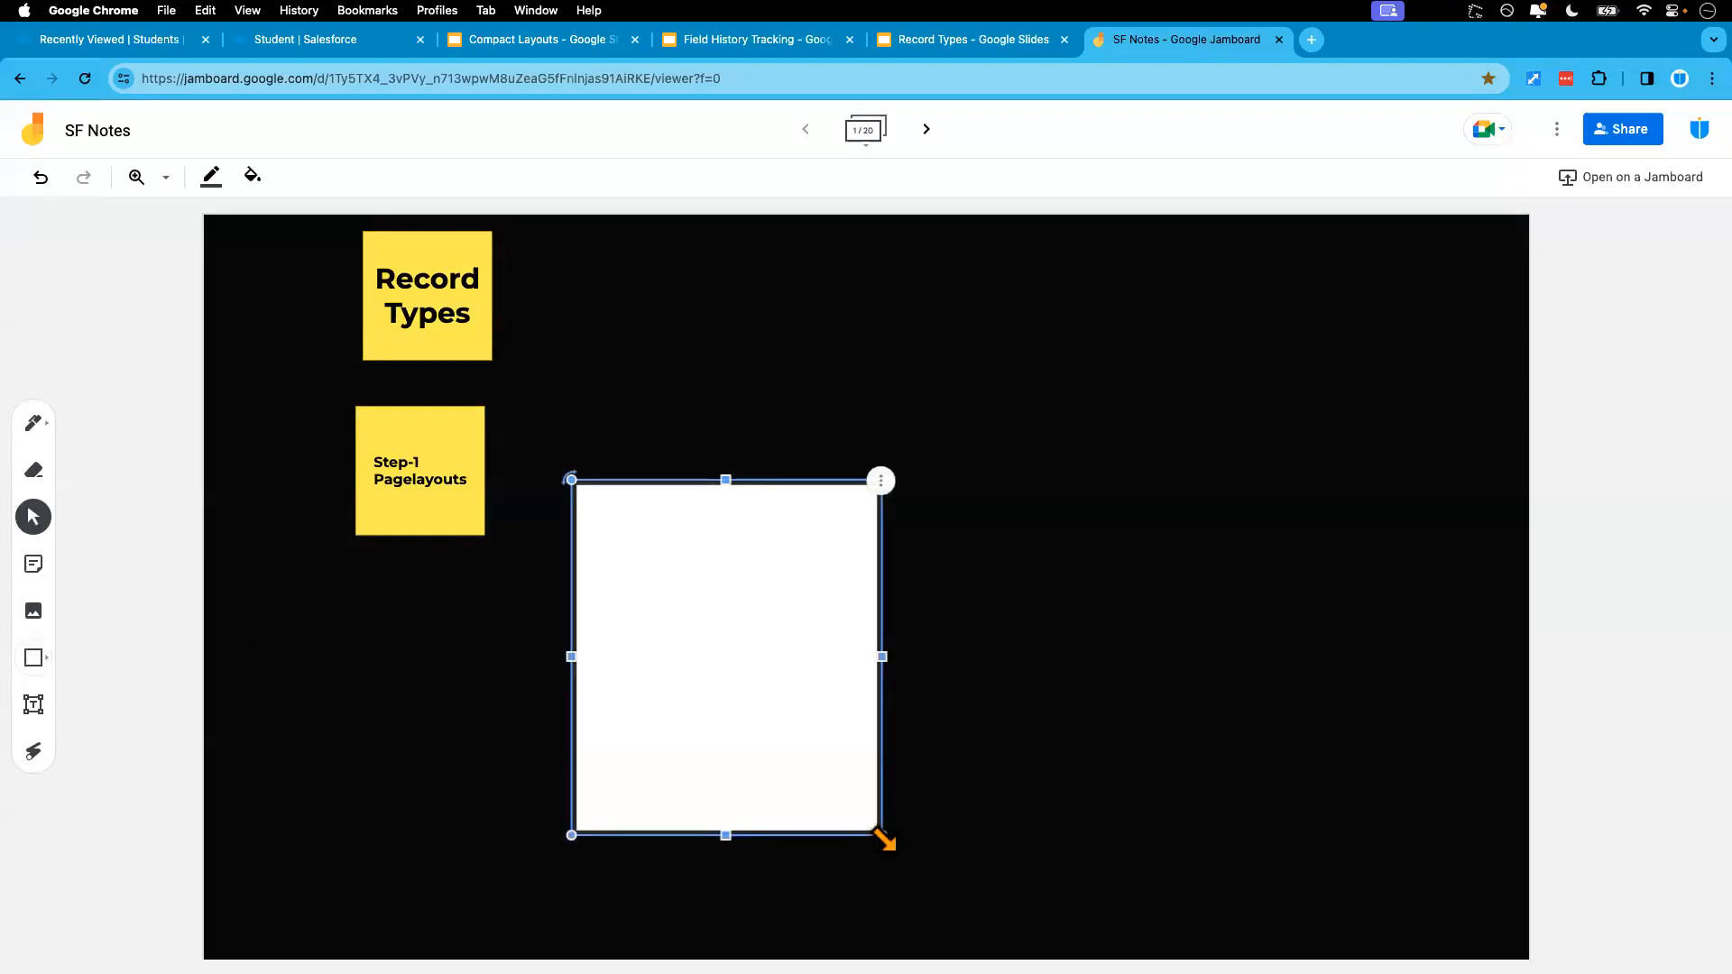
left_click(881, 481)
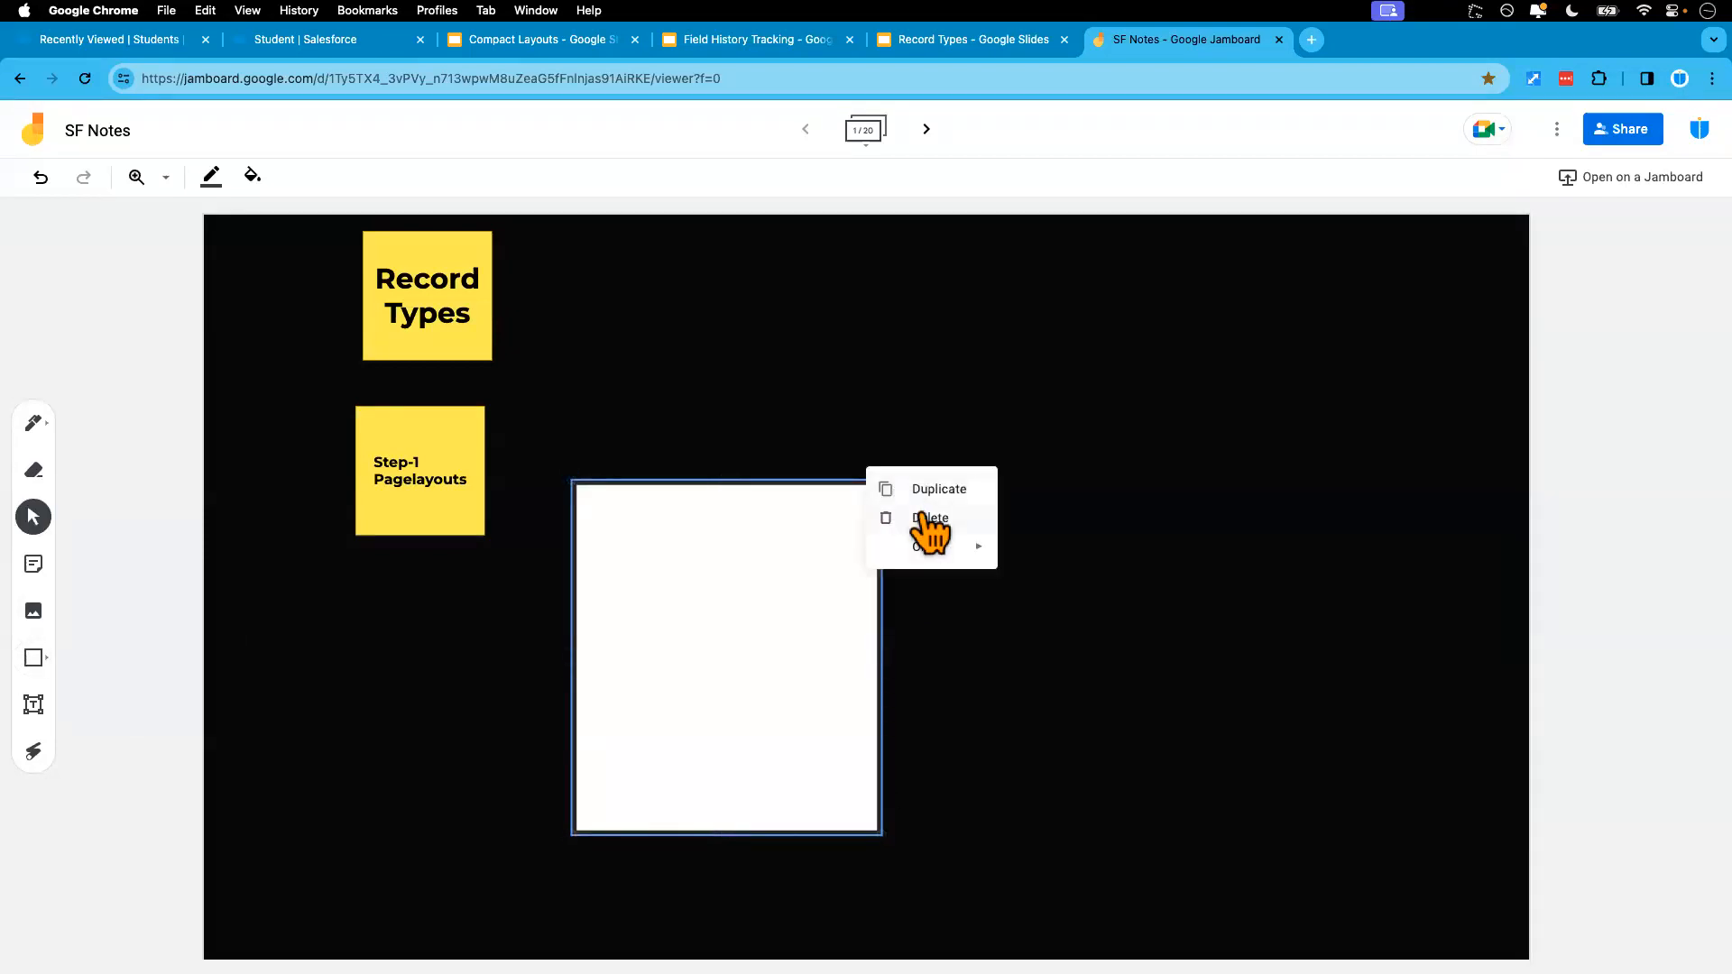
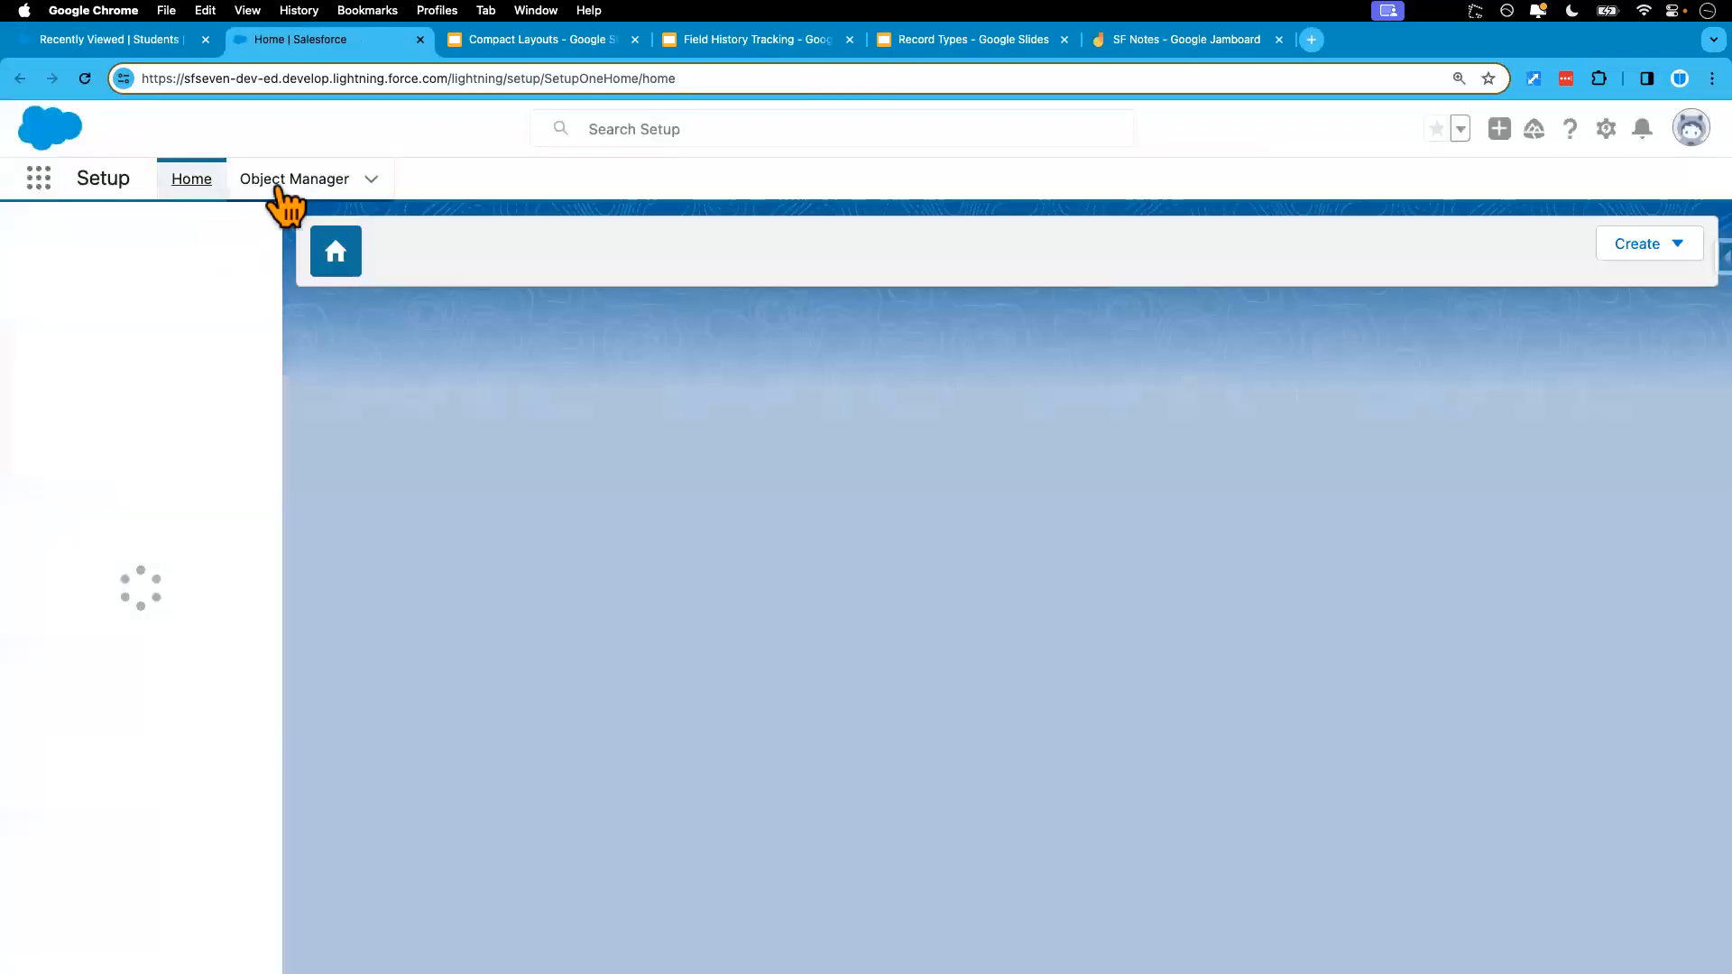
- Find 'student' in Object Manager's Quick Find and open the Student object's Page Layouts list
left_click(277, 186)
left_click(1353, 242)
type("student")
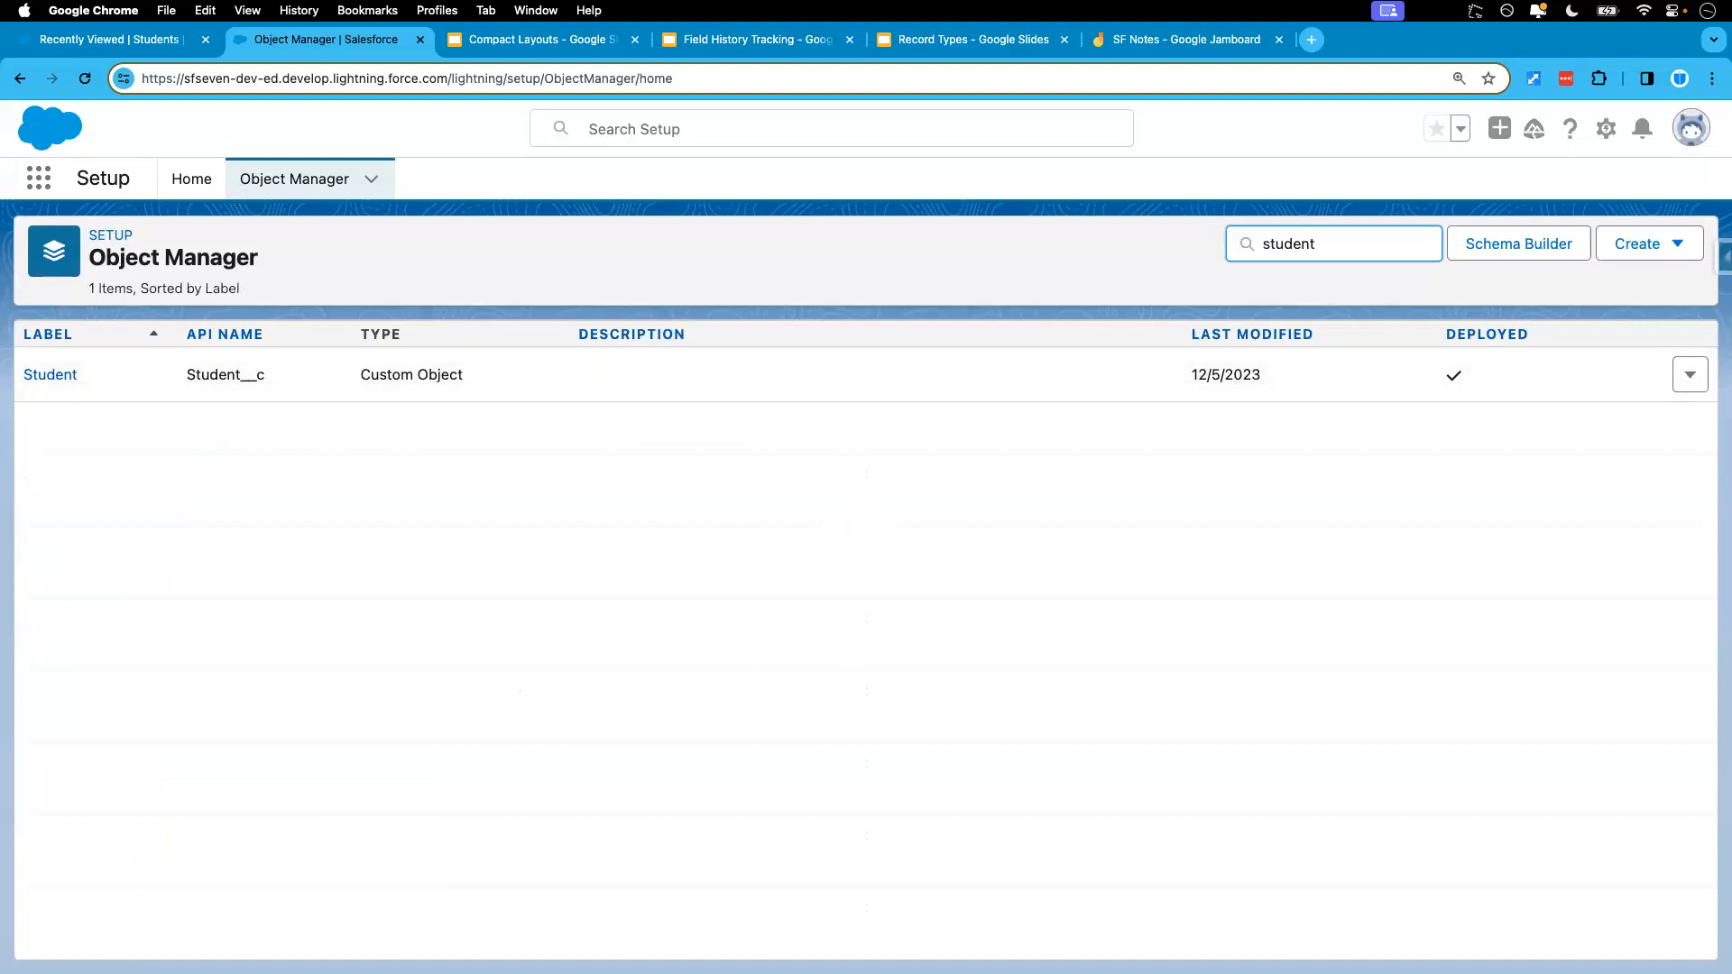
left_click(50, 374)
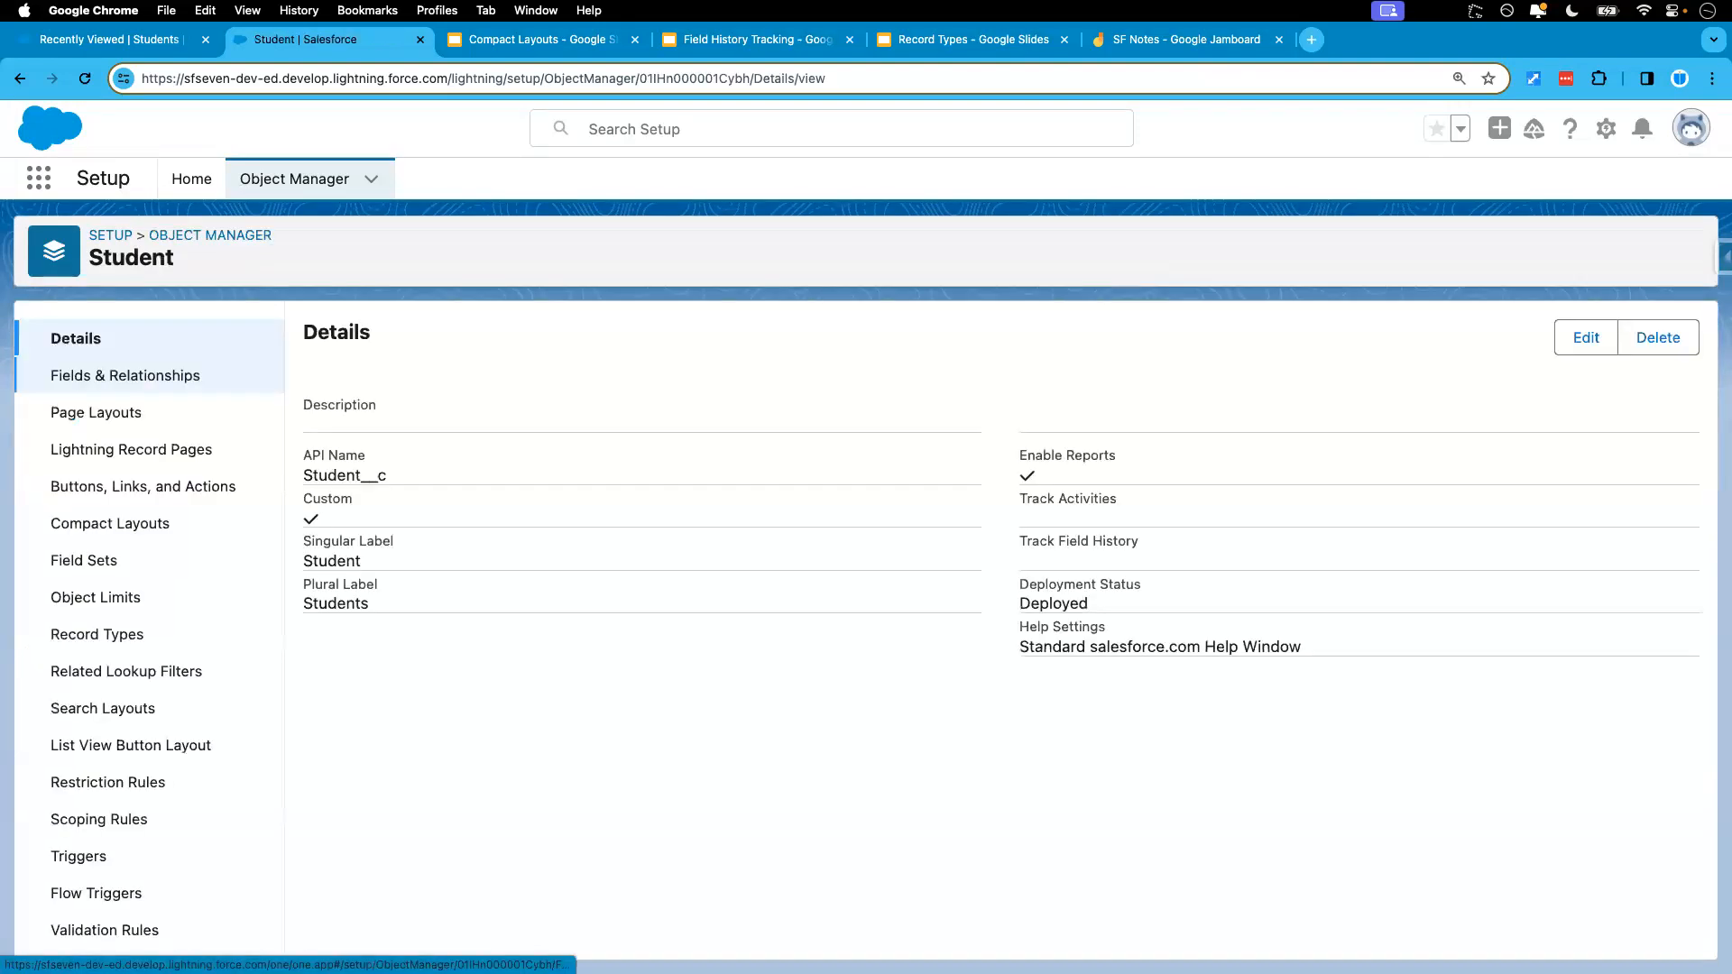
left_click(99, 412)
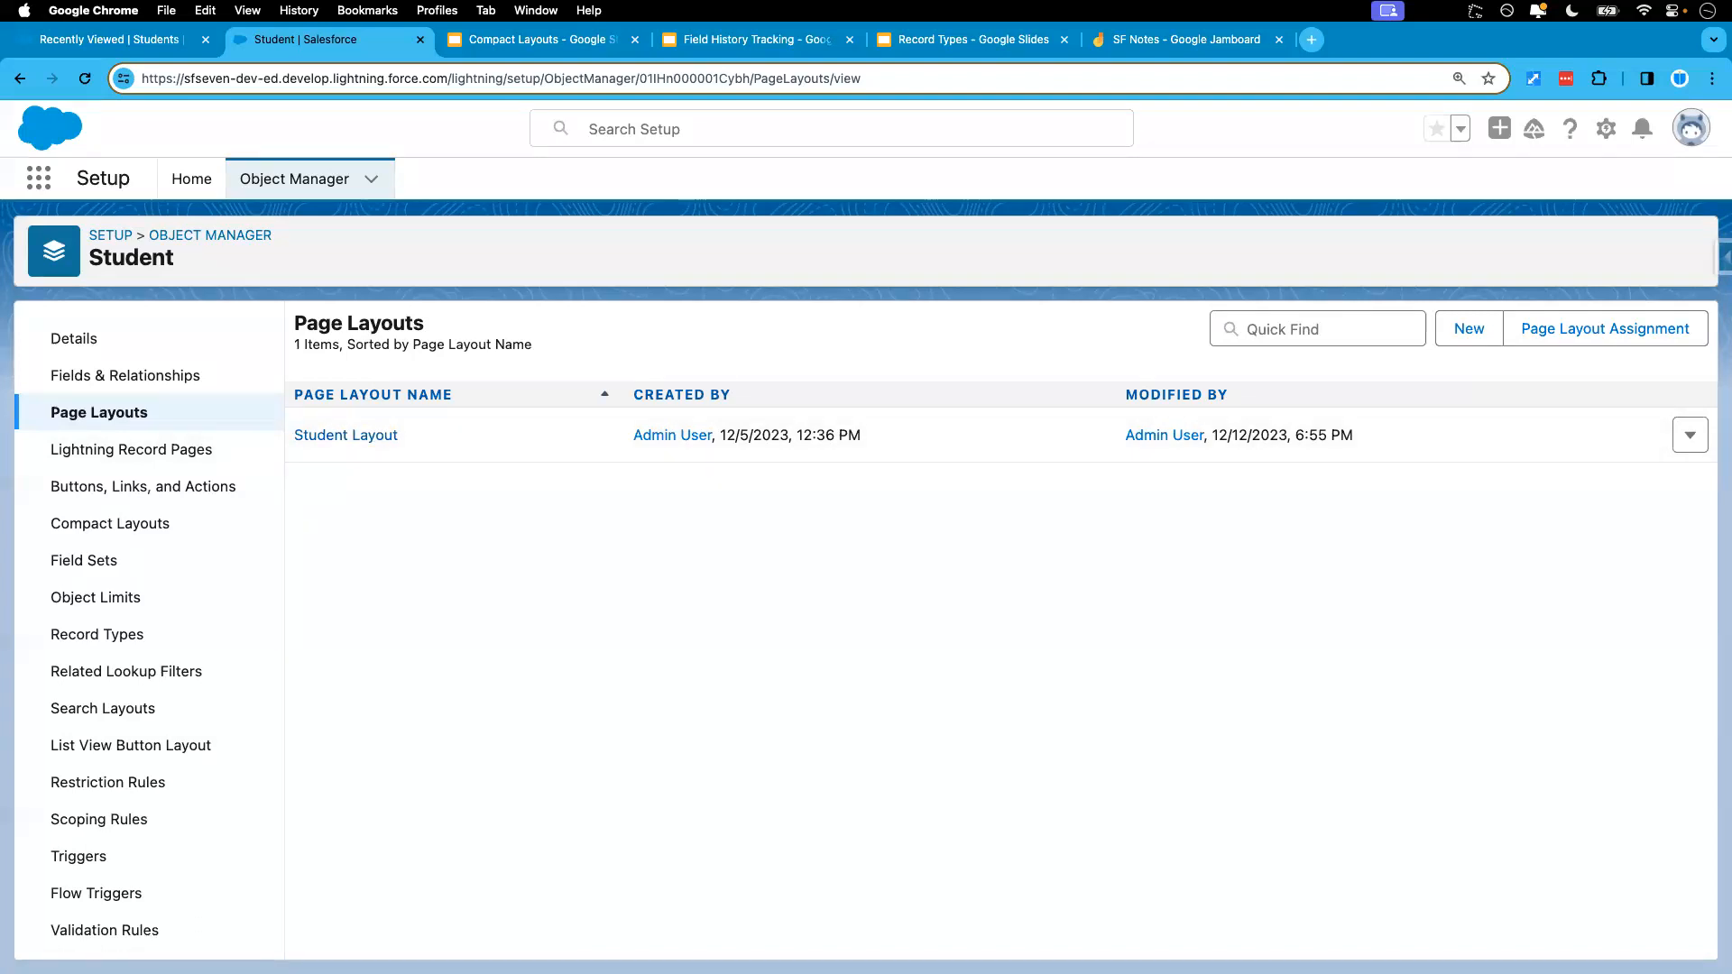
- Check the Domestic Student Pagelayout note on the Jamboard, then start a new Student page layout
left_click(1185, 40)
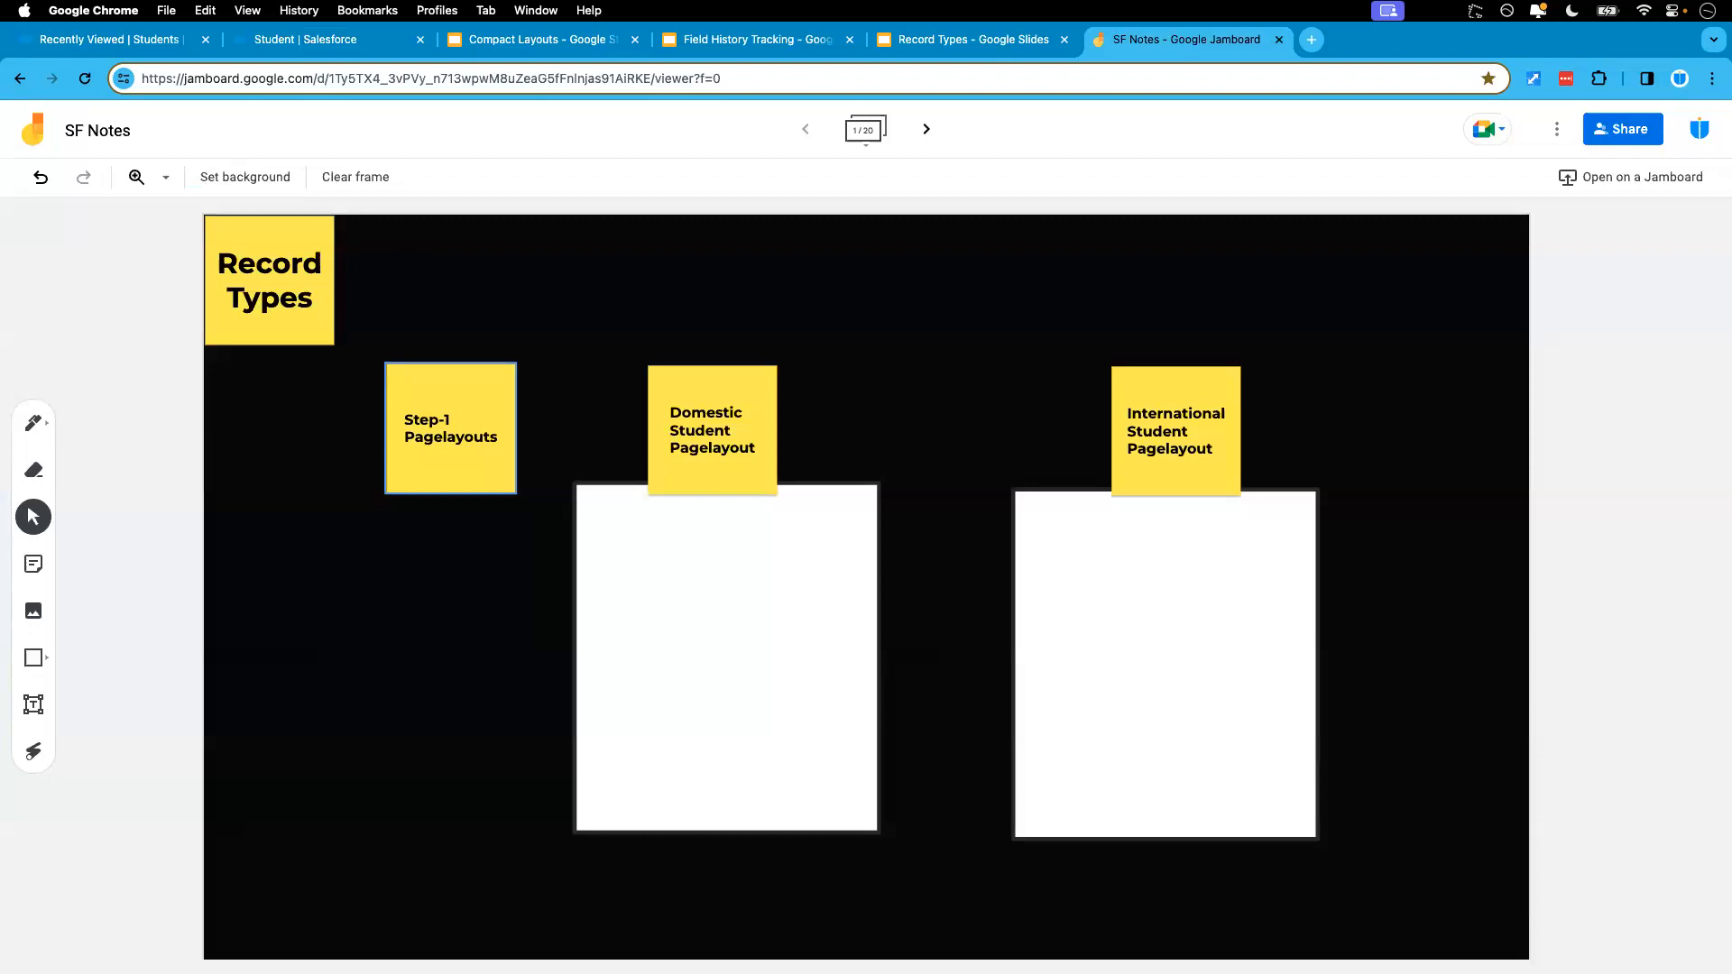
double_click(712, 430)
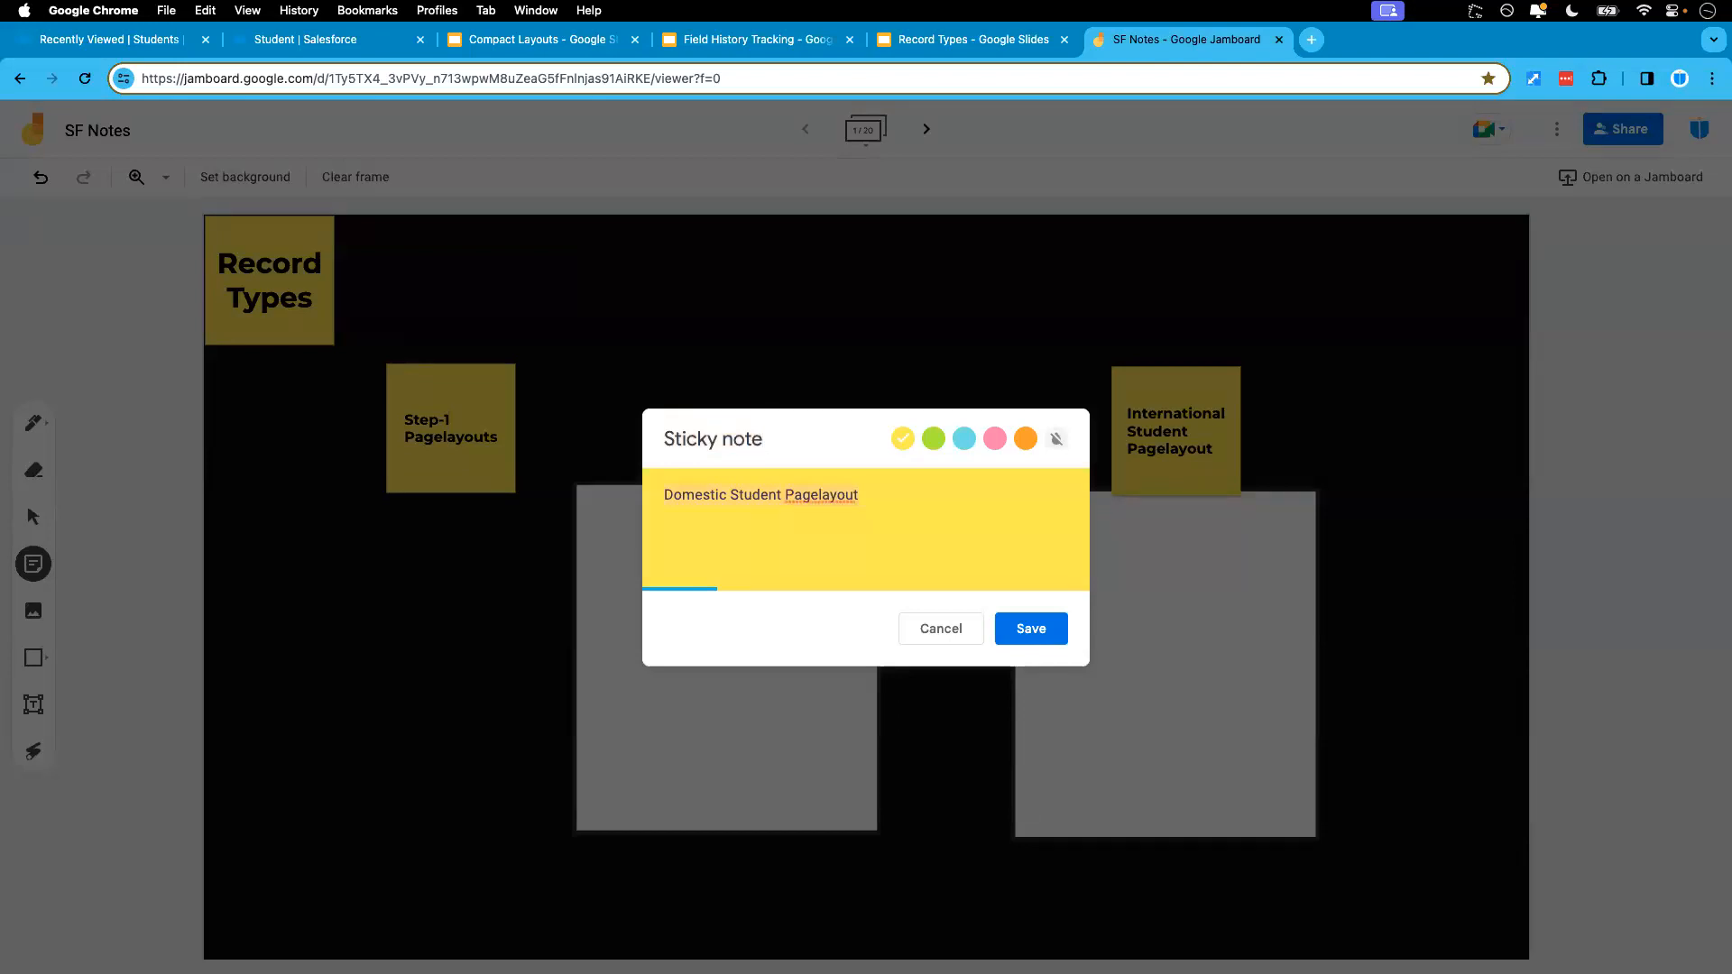
left_click(941, 629)
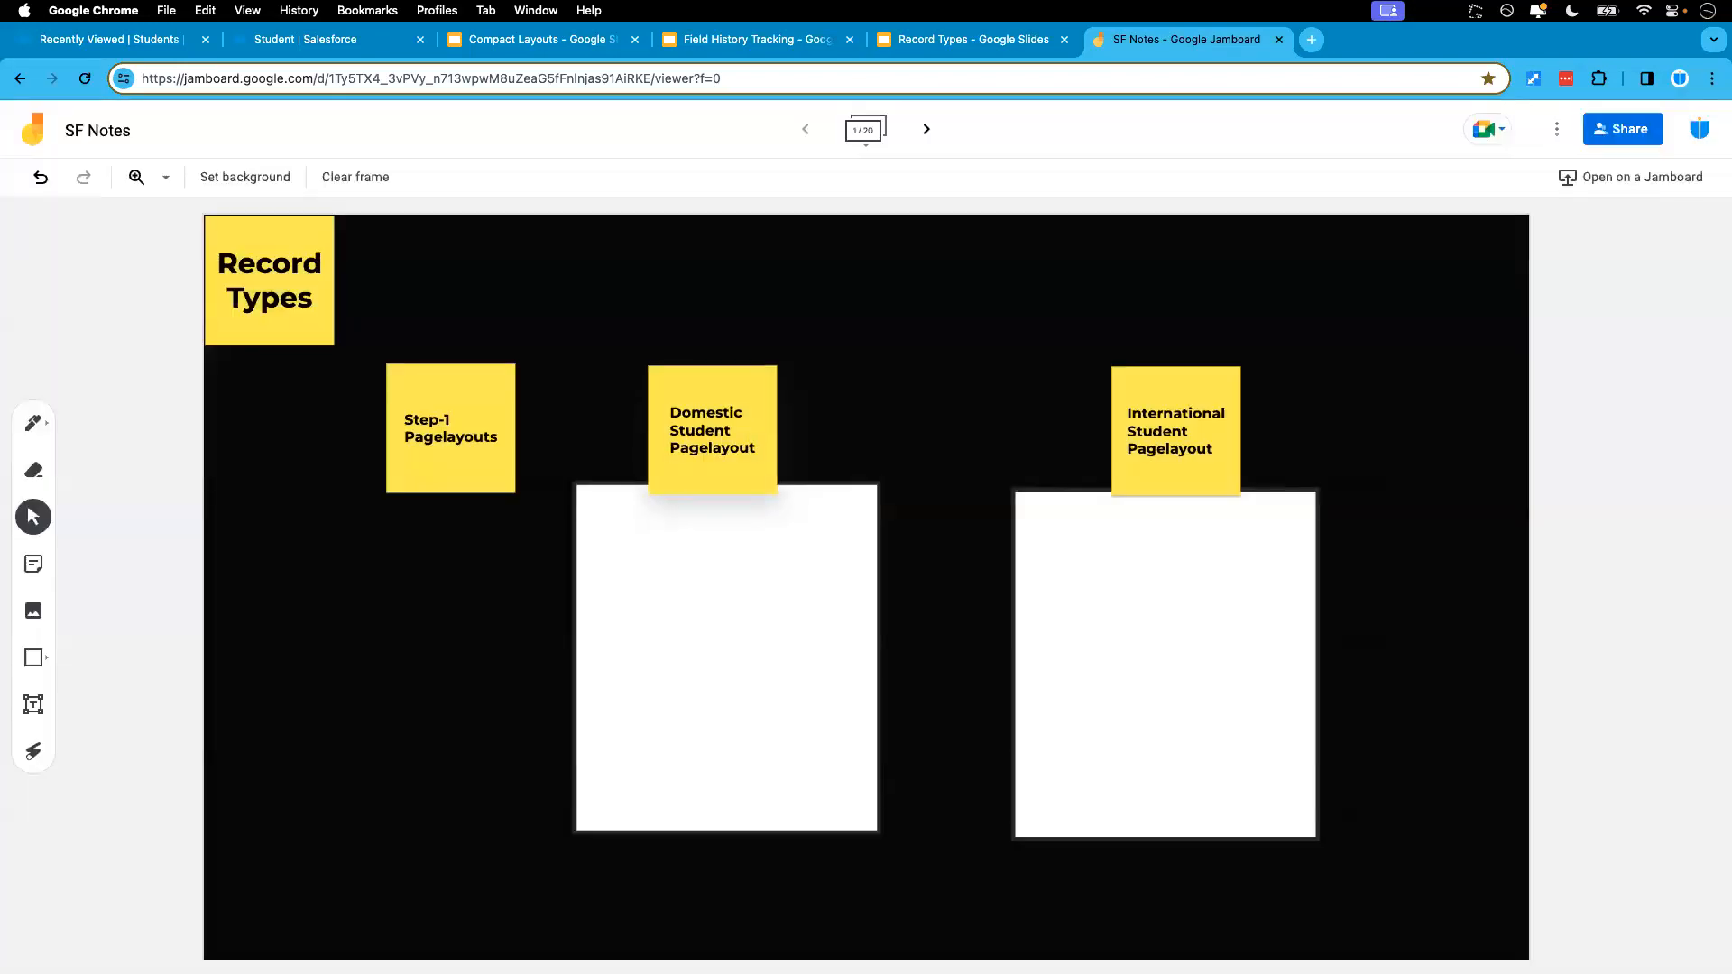
key("super+2")
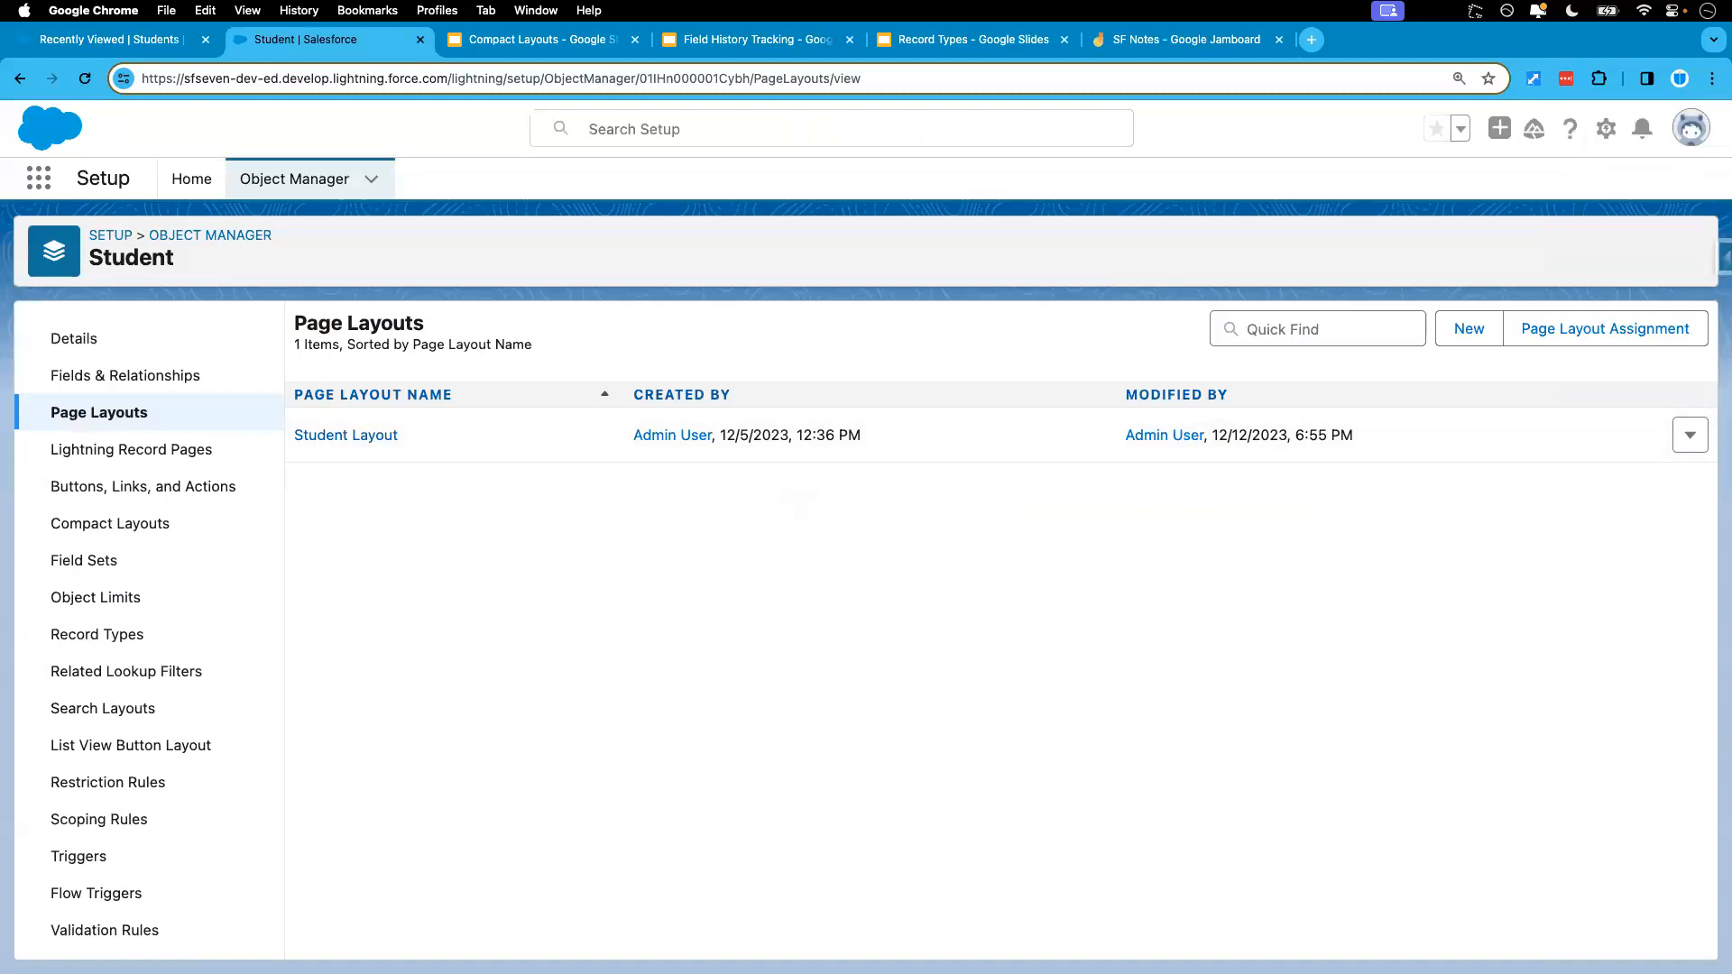
left_click(1469, 328)
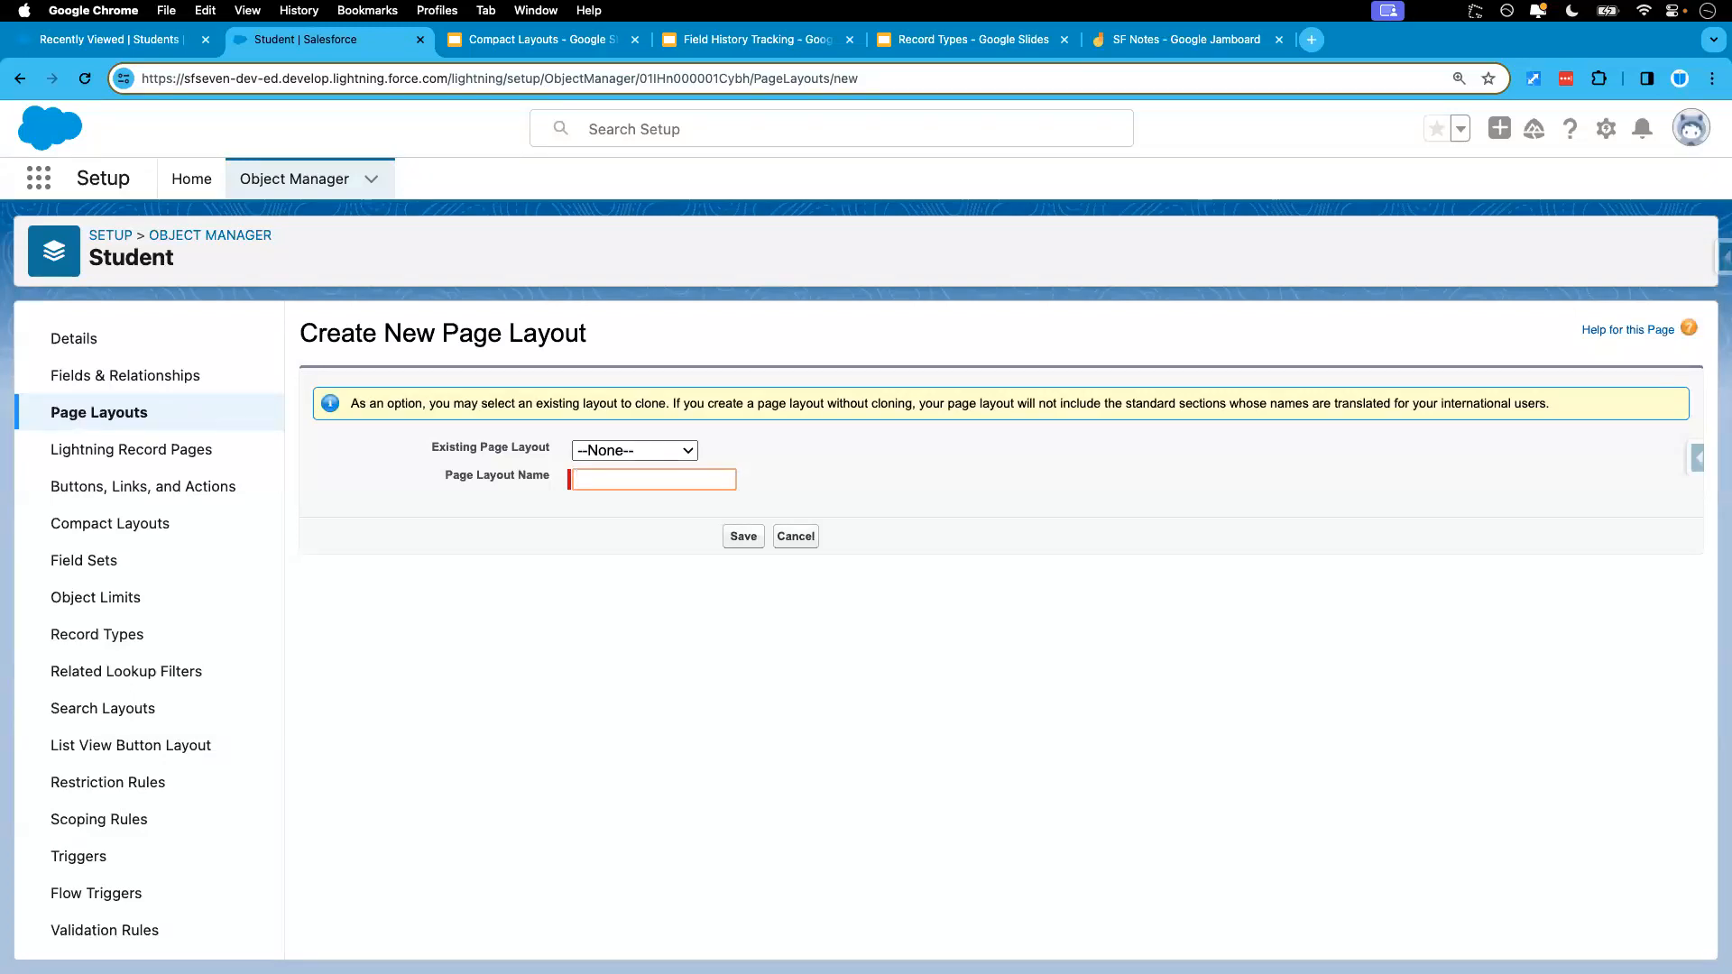
- Clone Student Layout into a new layout named 'Domestic Student Pagelayout' and save it
left_click(634, 450)
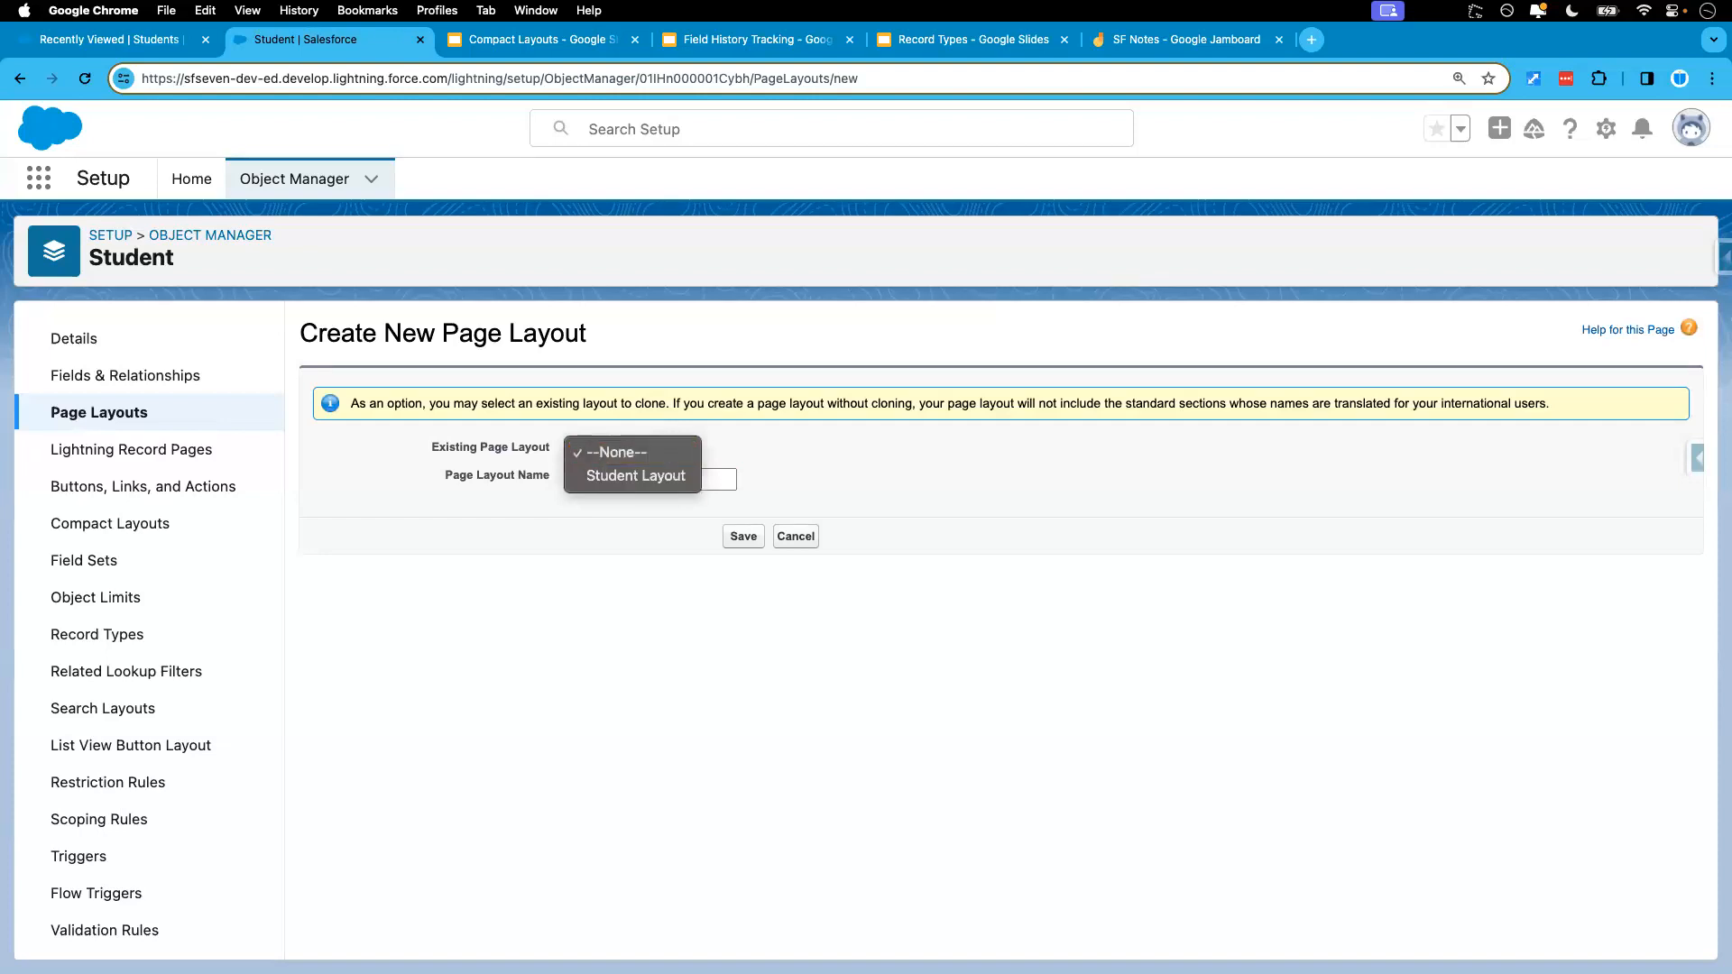
left_click(636, 475)
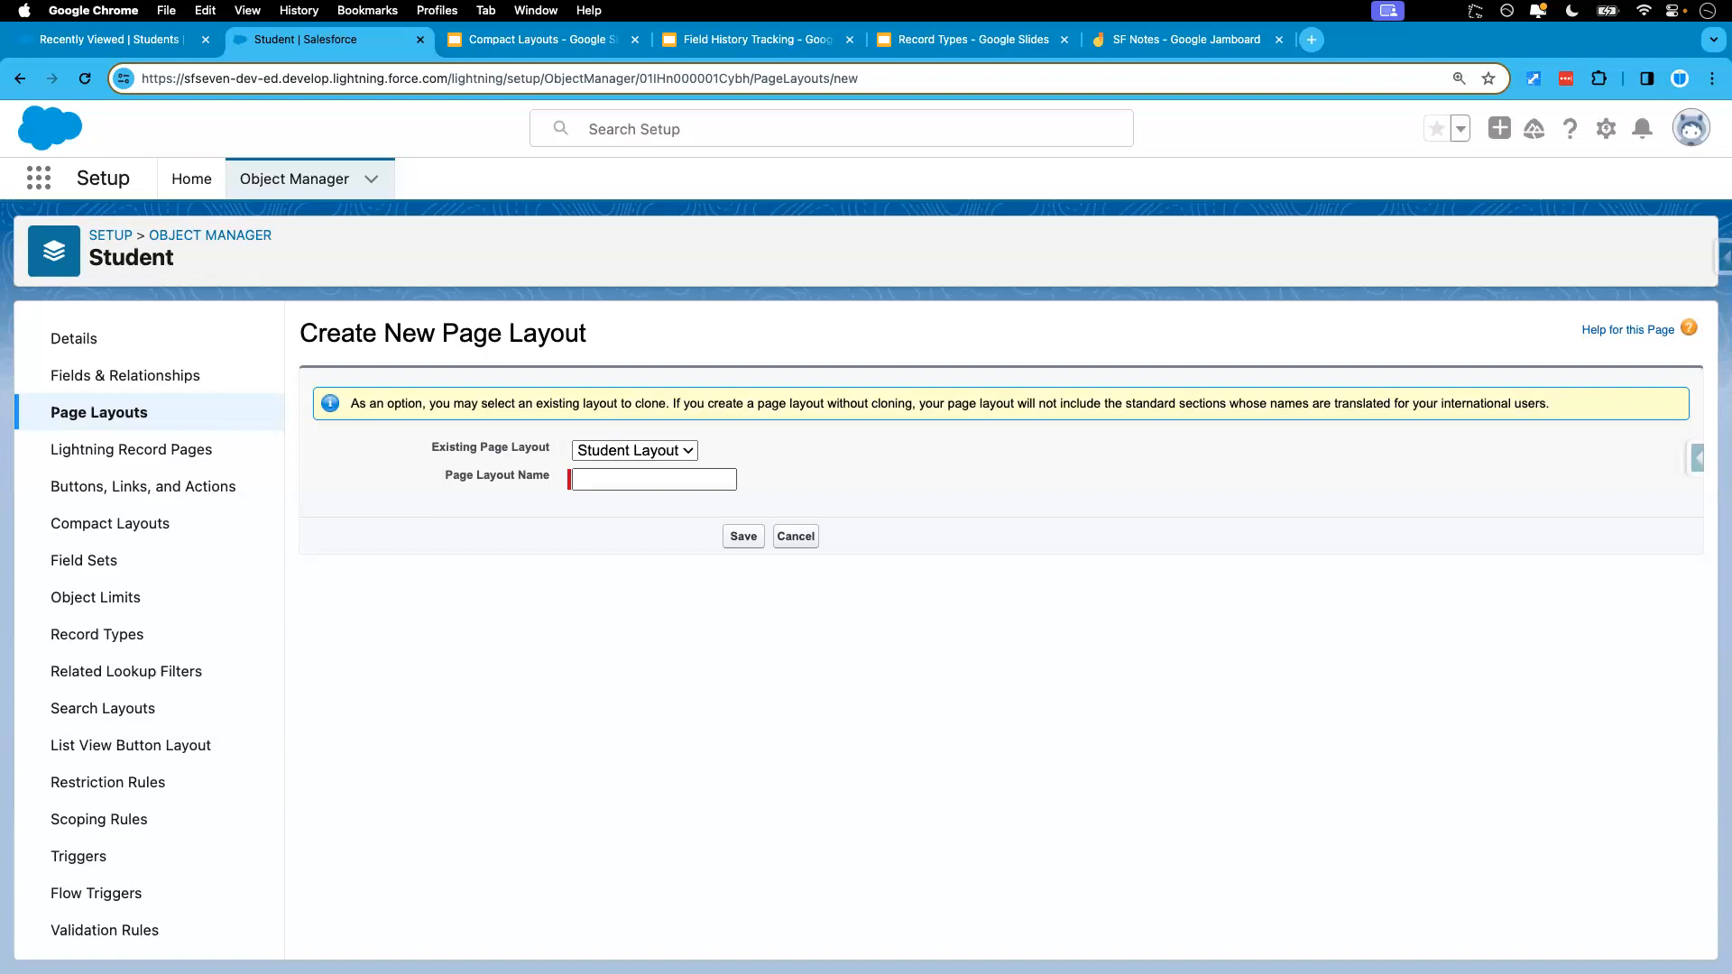
left_click(654, 480)
type("Domestic Student Pagelayout")
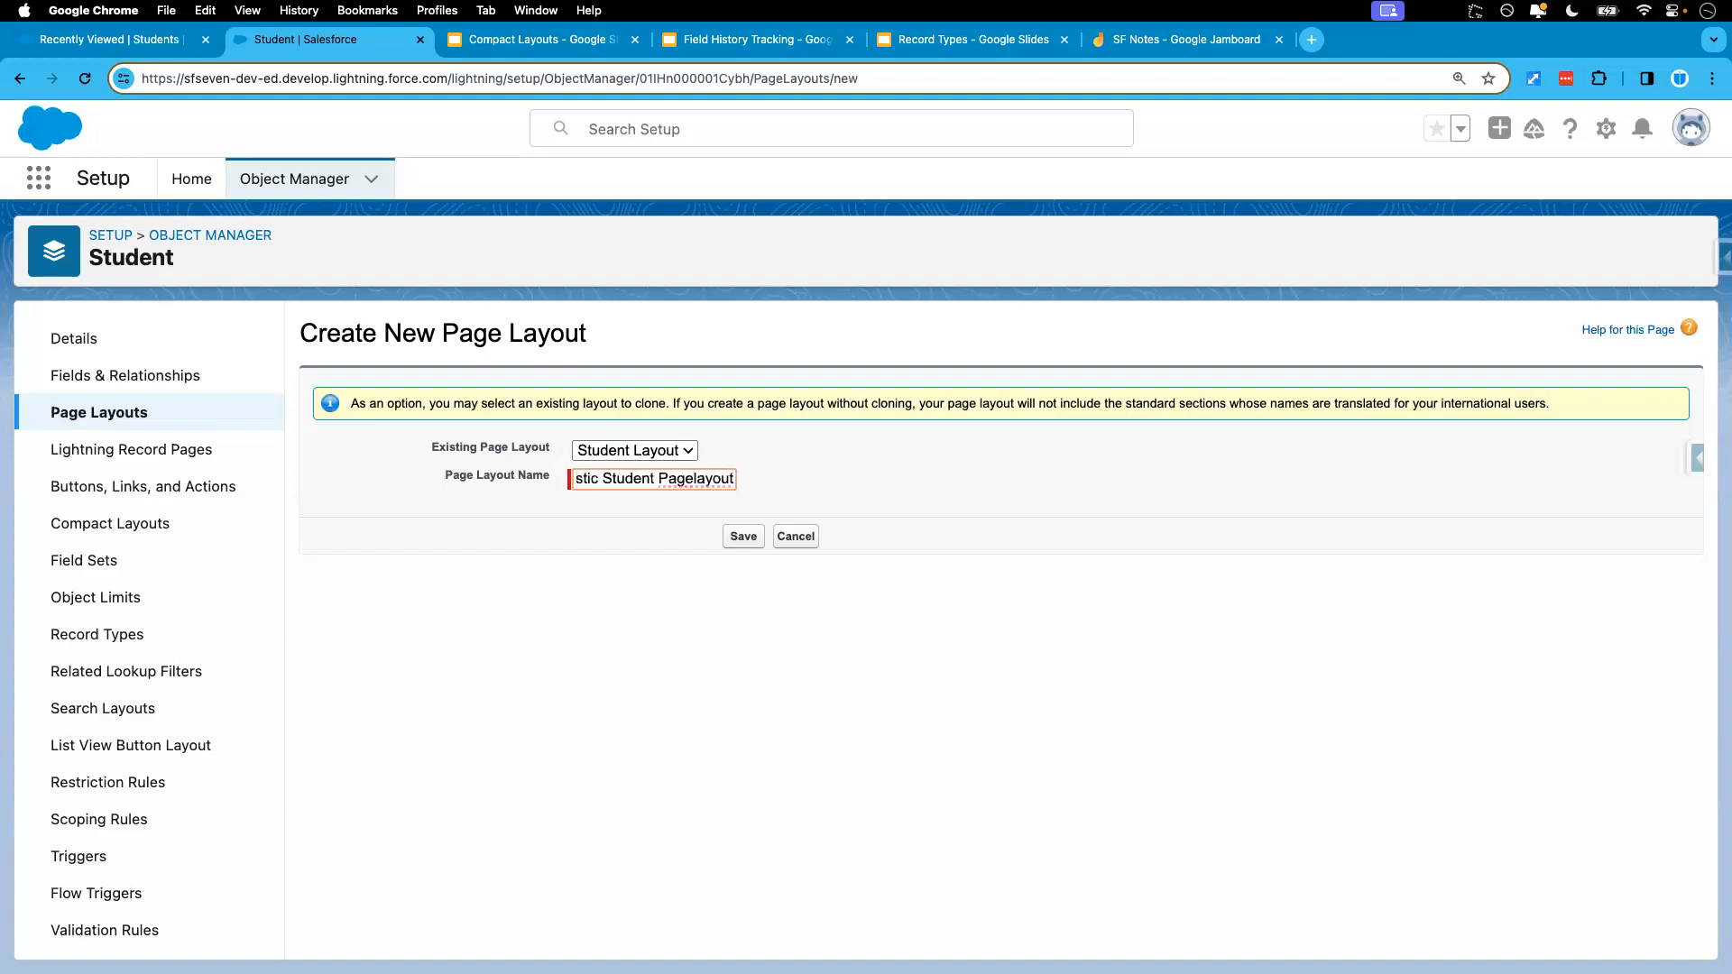
double_click(630, 479)
left_click(848, 487)
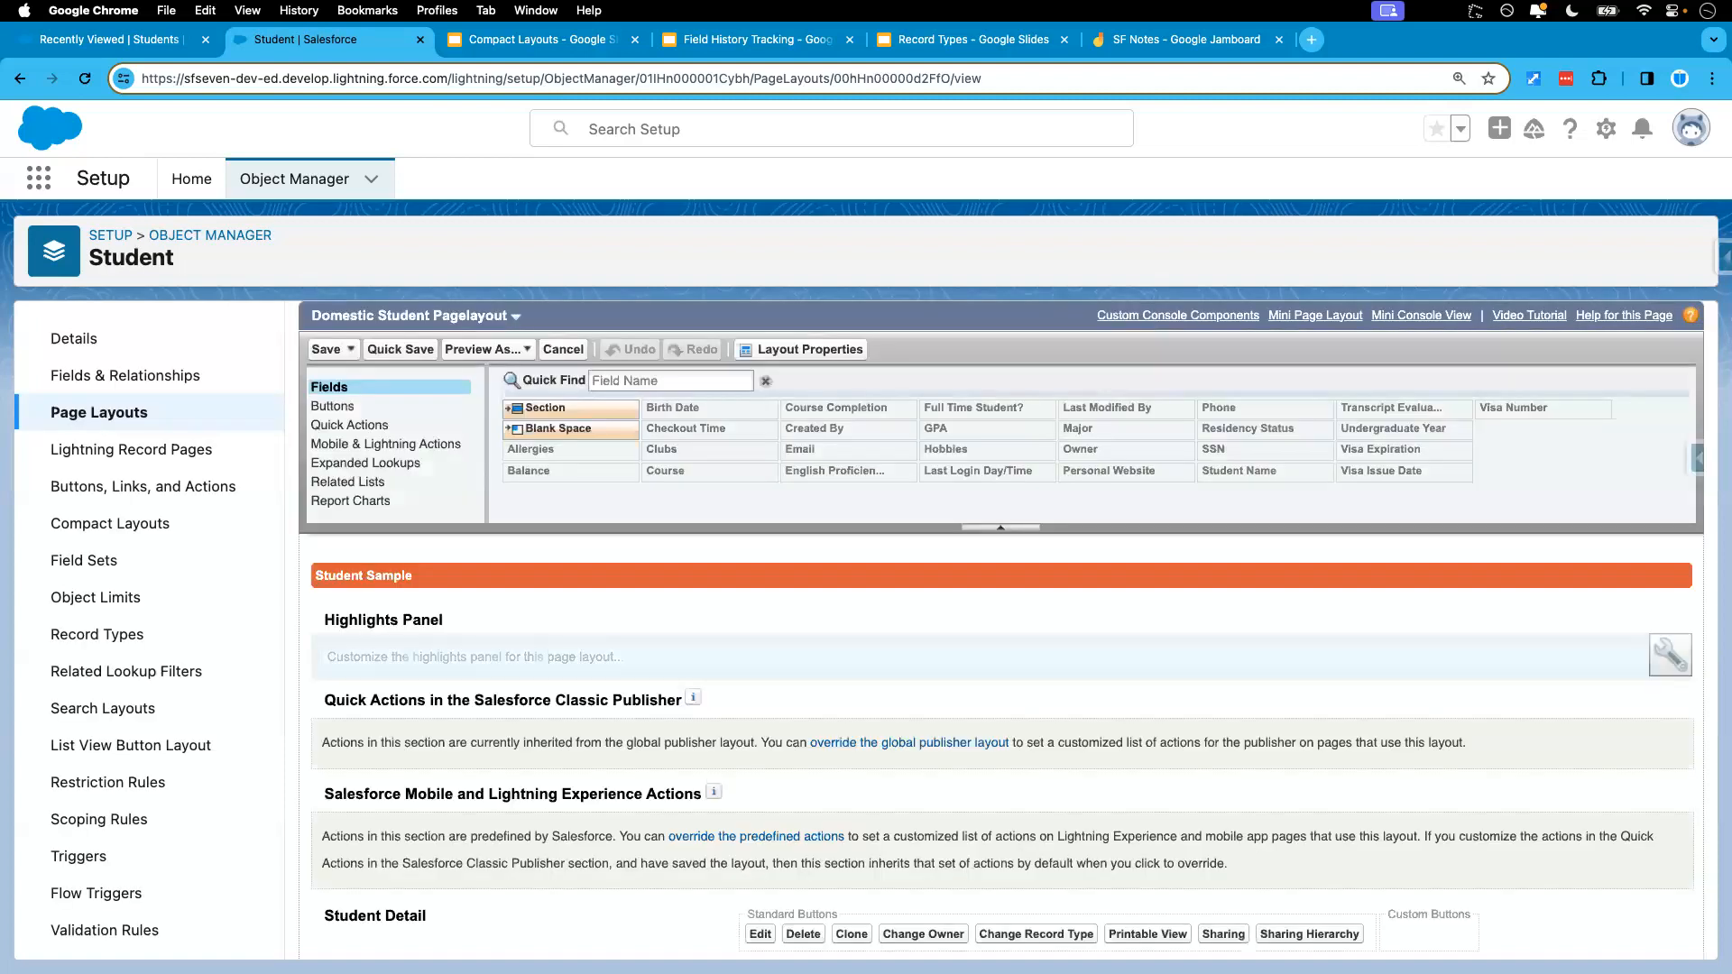
- Remove Transcript Evaluation Received, Visa Number, Visa Issue Date, Visa Expiration and English Proficiency Level from the layout
scroll(1001, 631, "down", 3)
scroll(993, 632, "down", 3)
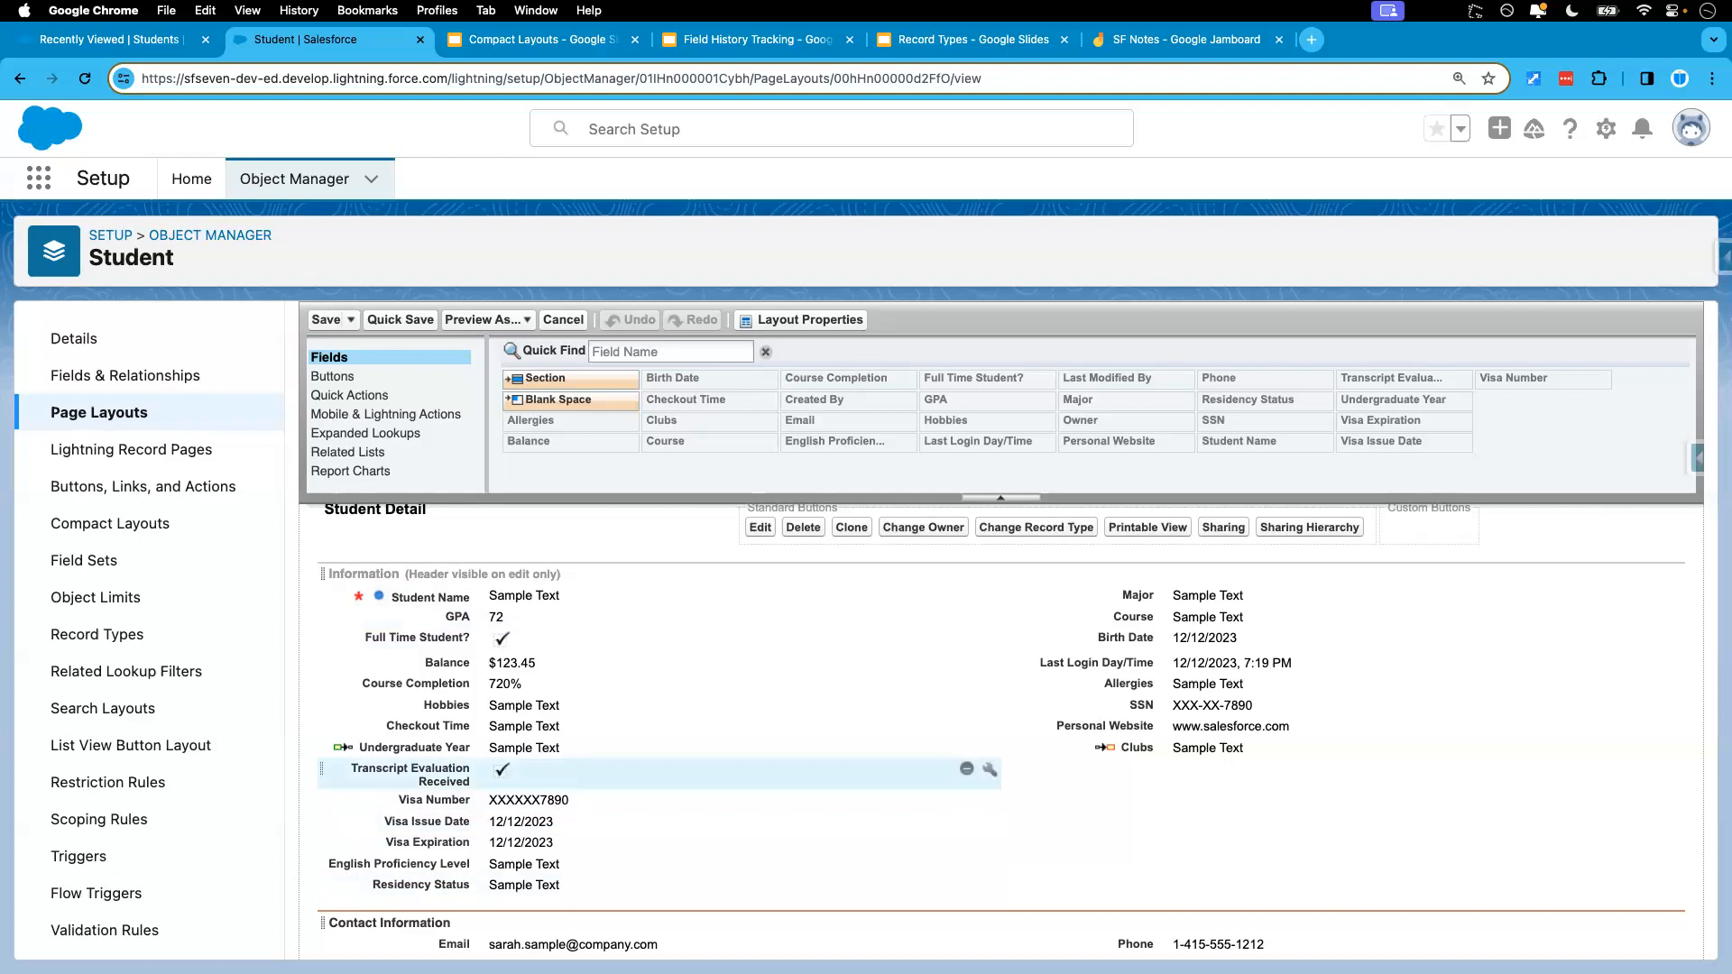
scroll(686, 767, "up", 5)
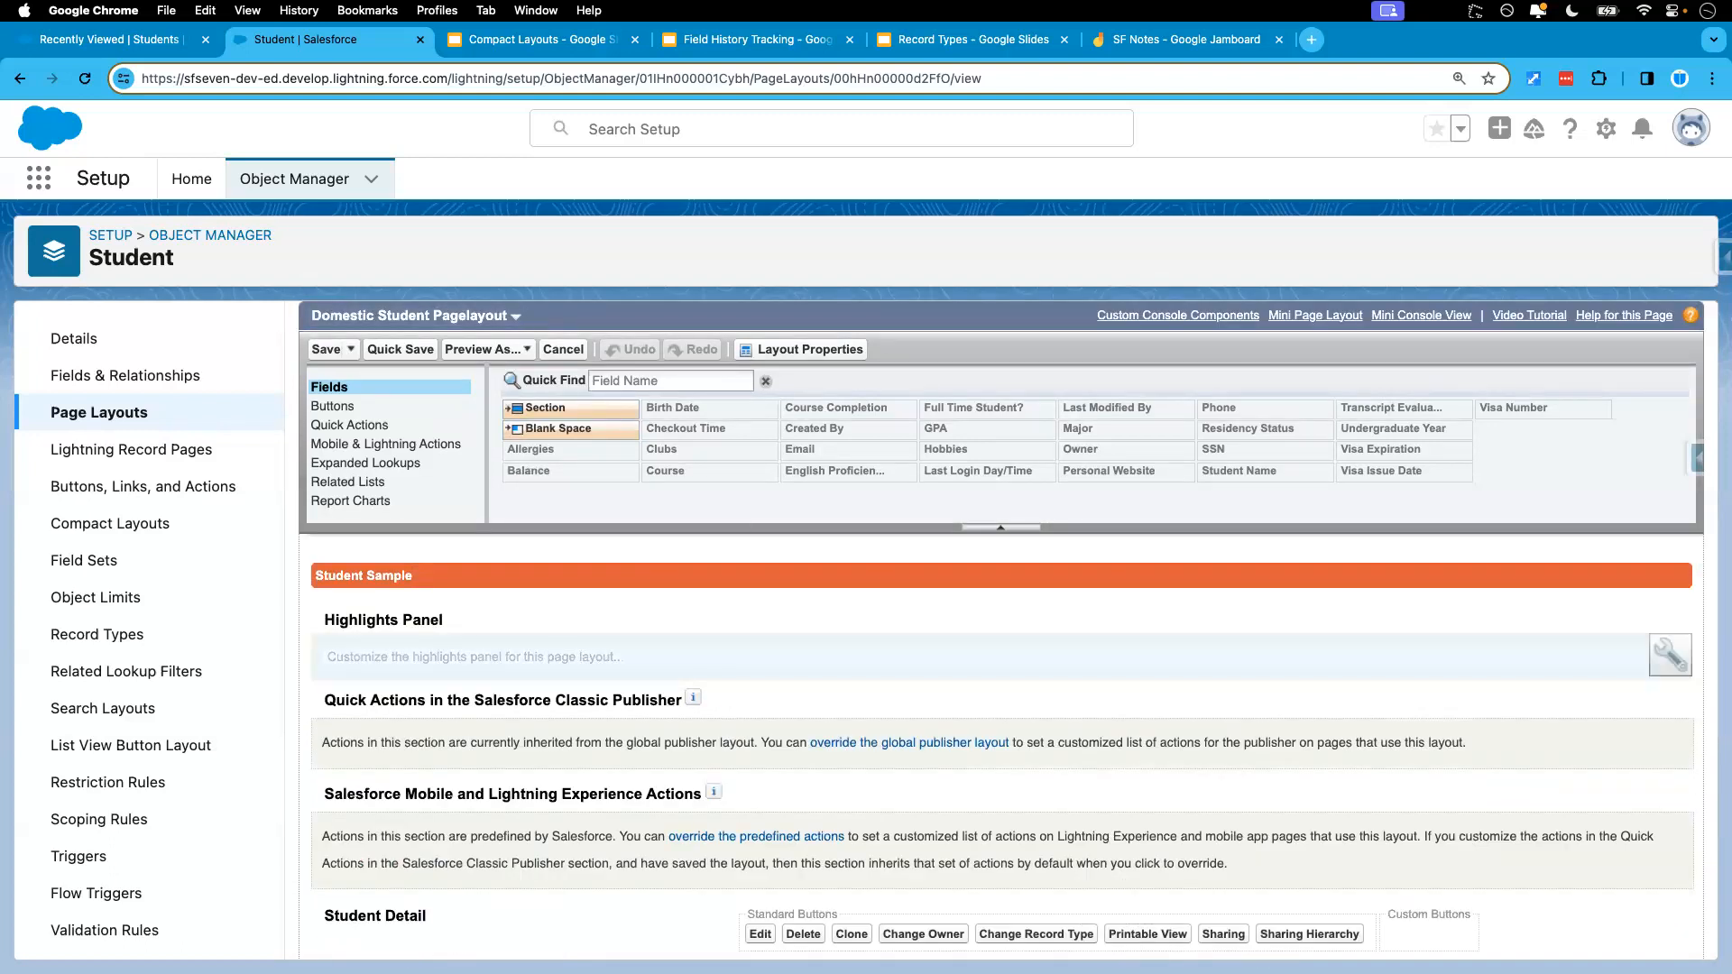
scroll(686, 623, "down", 6)
scroll(686, 632, "up", 2)
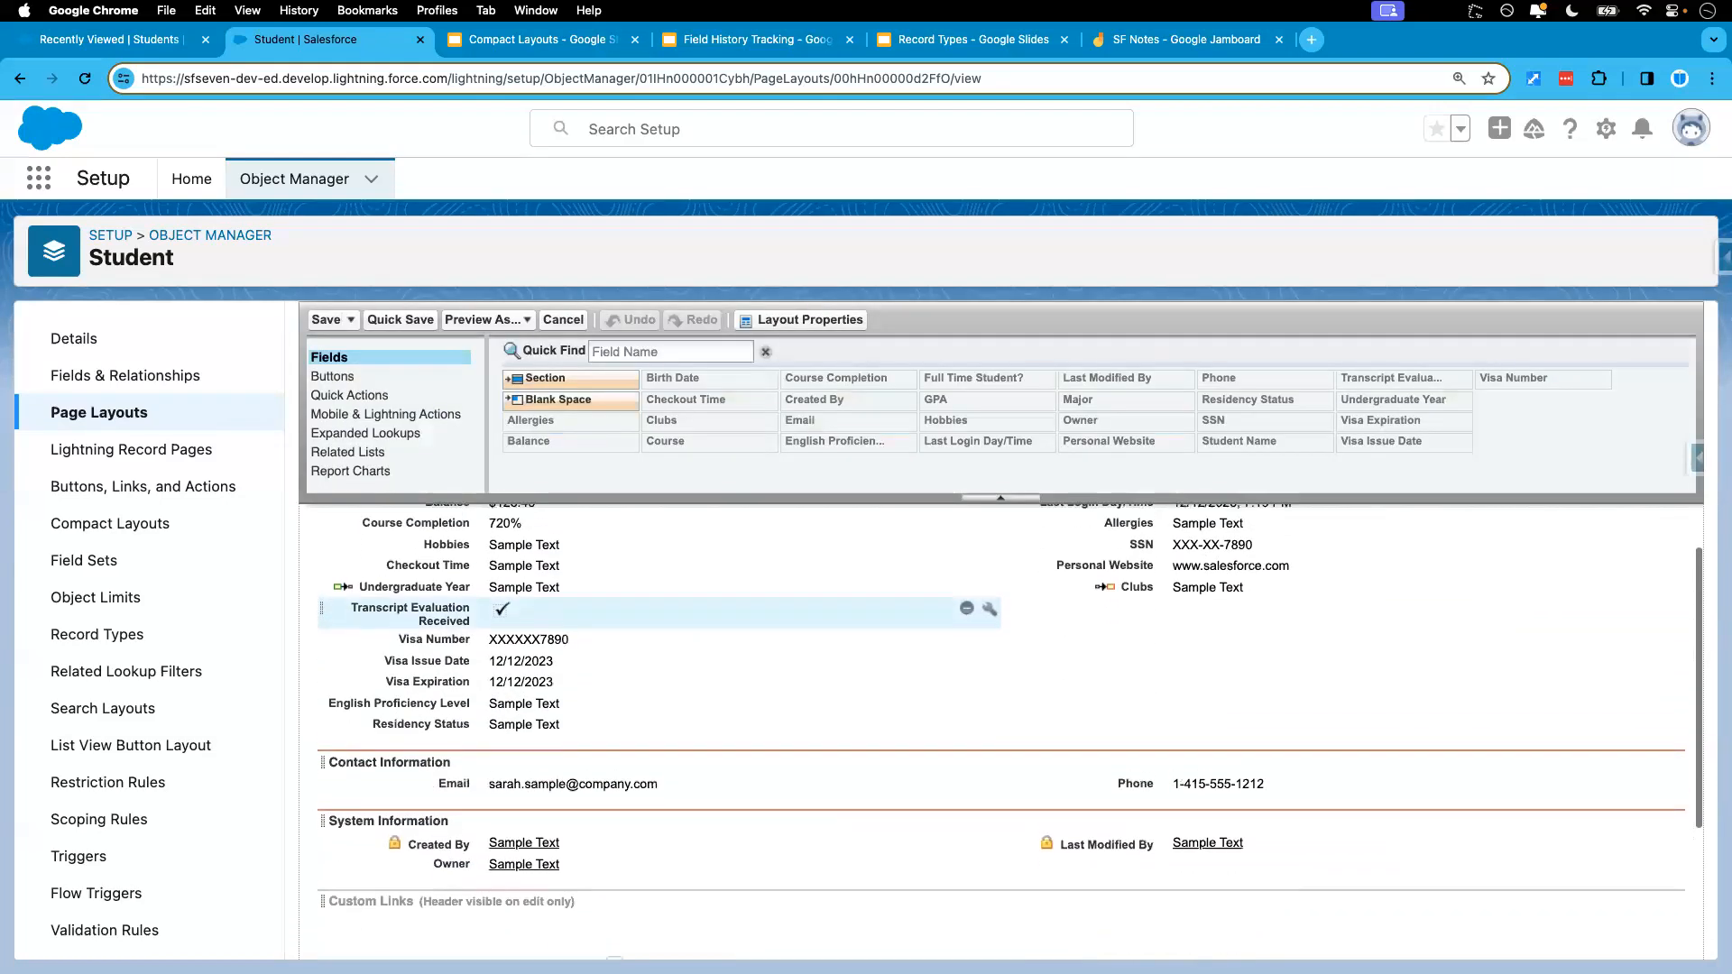
scroll(1001, 722, "up", 2)
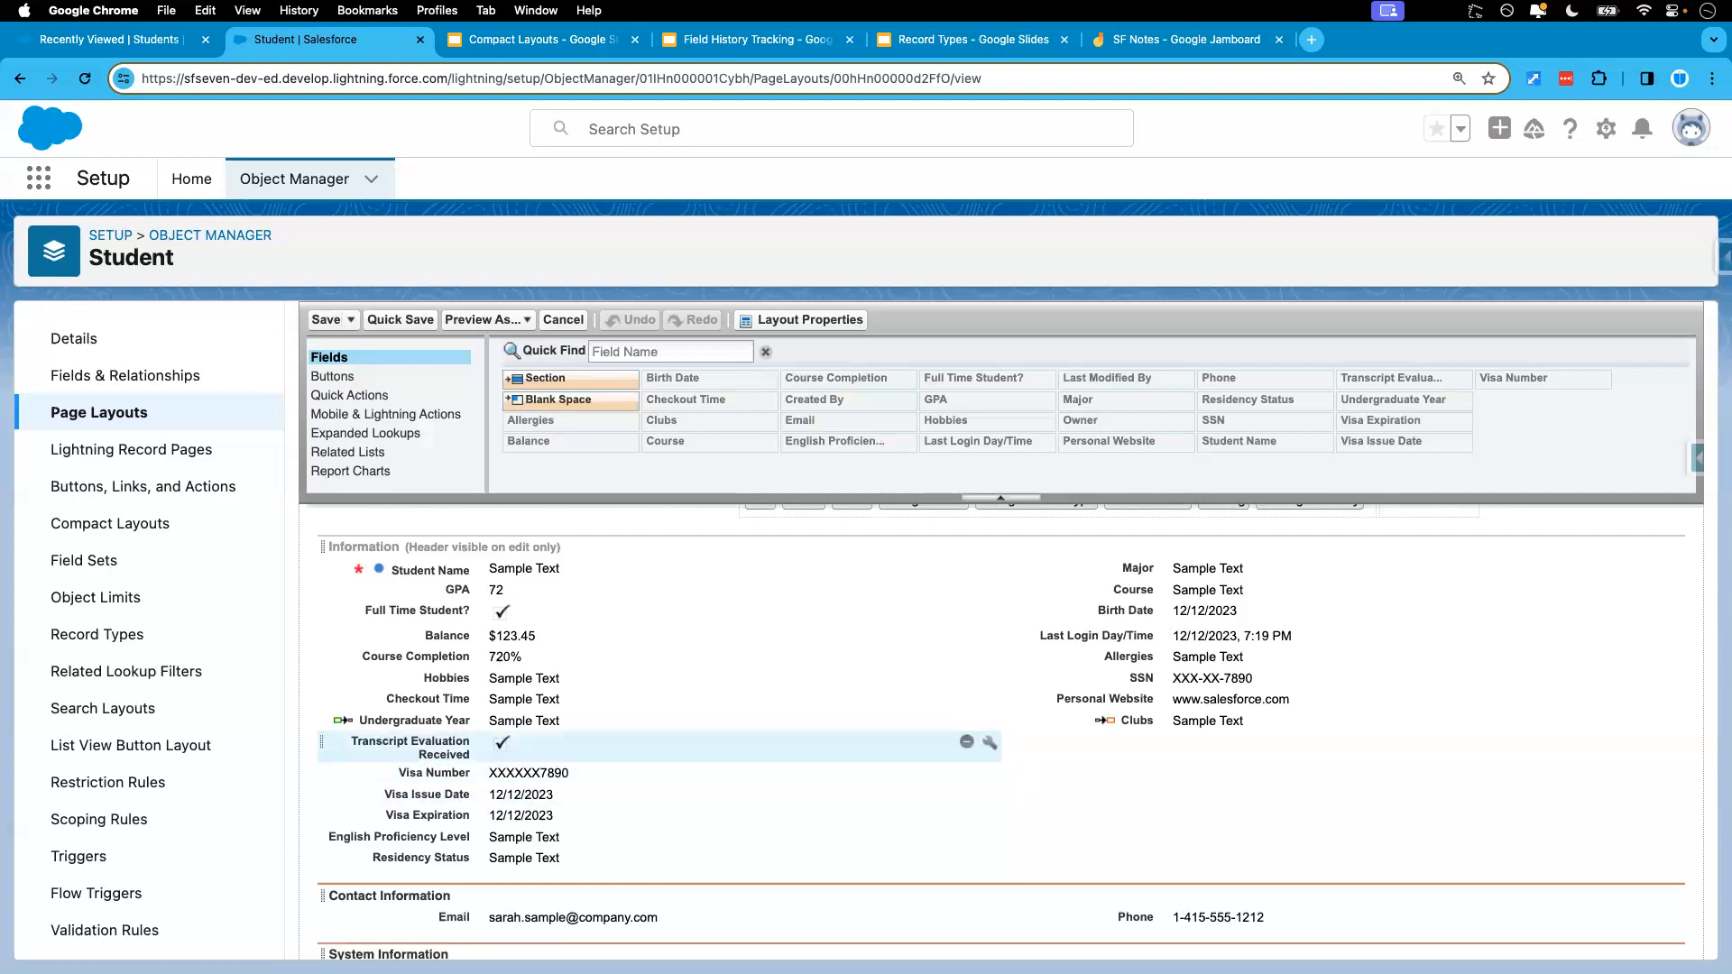
left_click(967, 741)
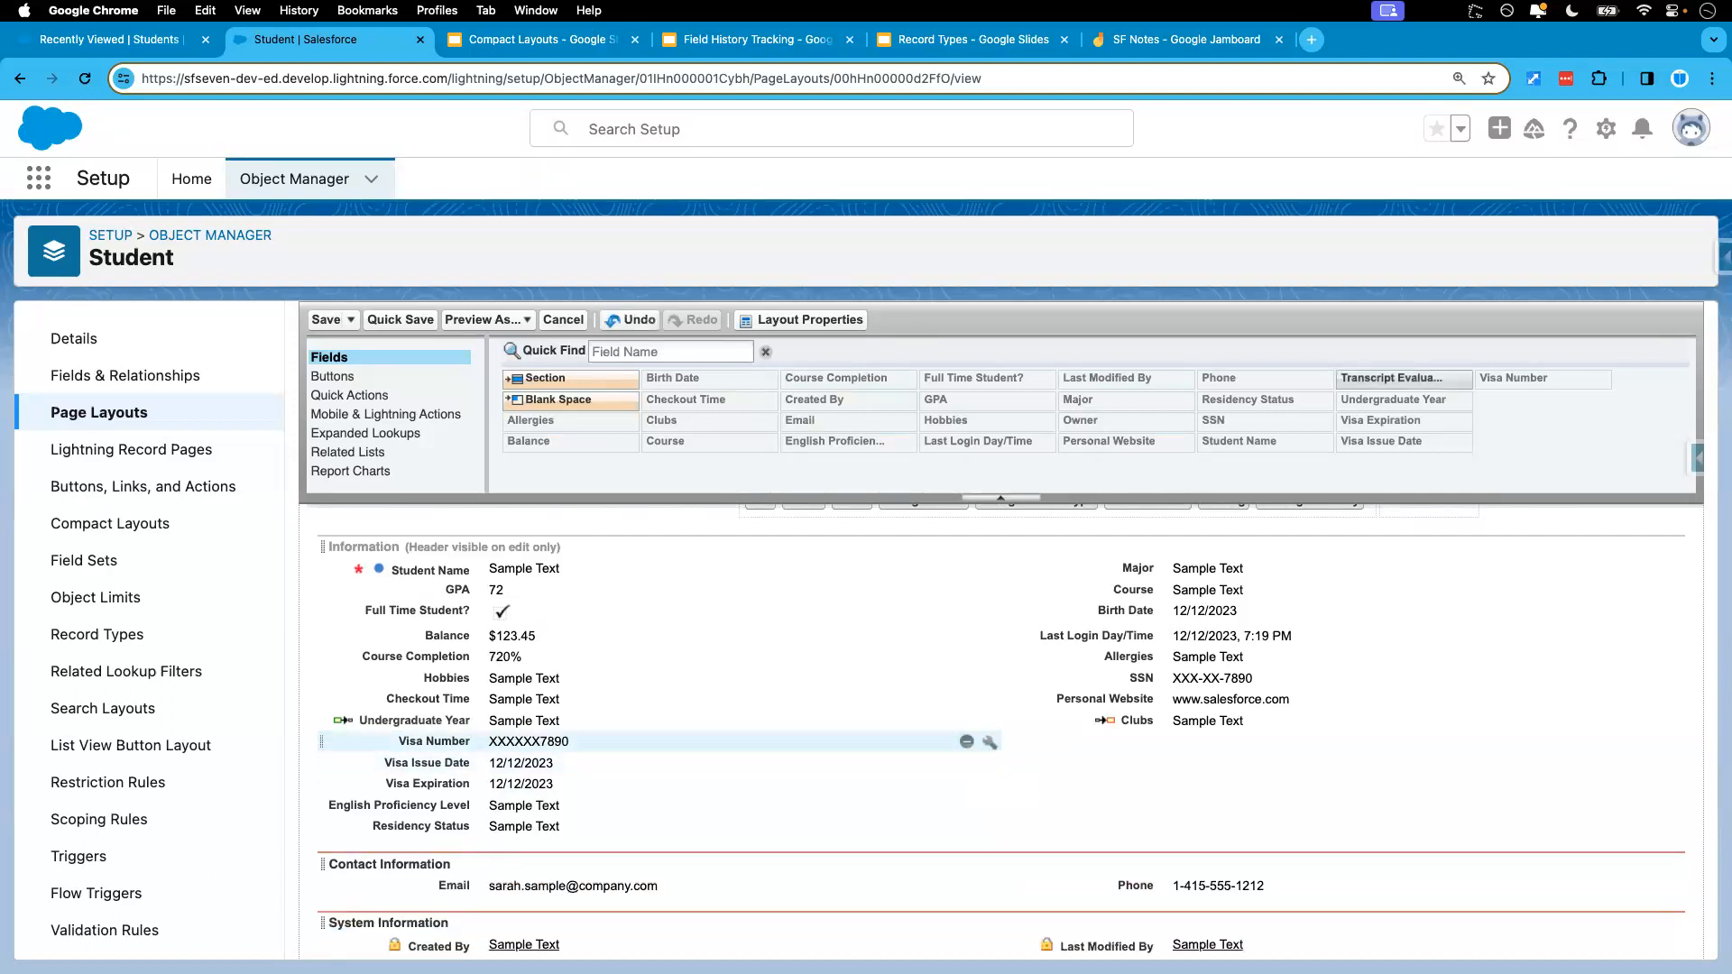
left_click(967, 742)
left_click(967, 741)
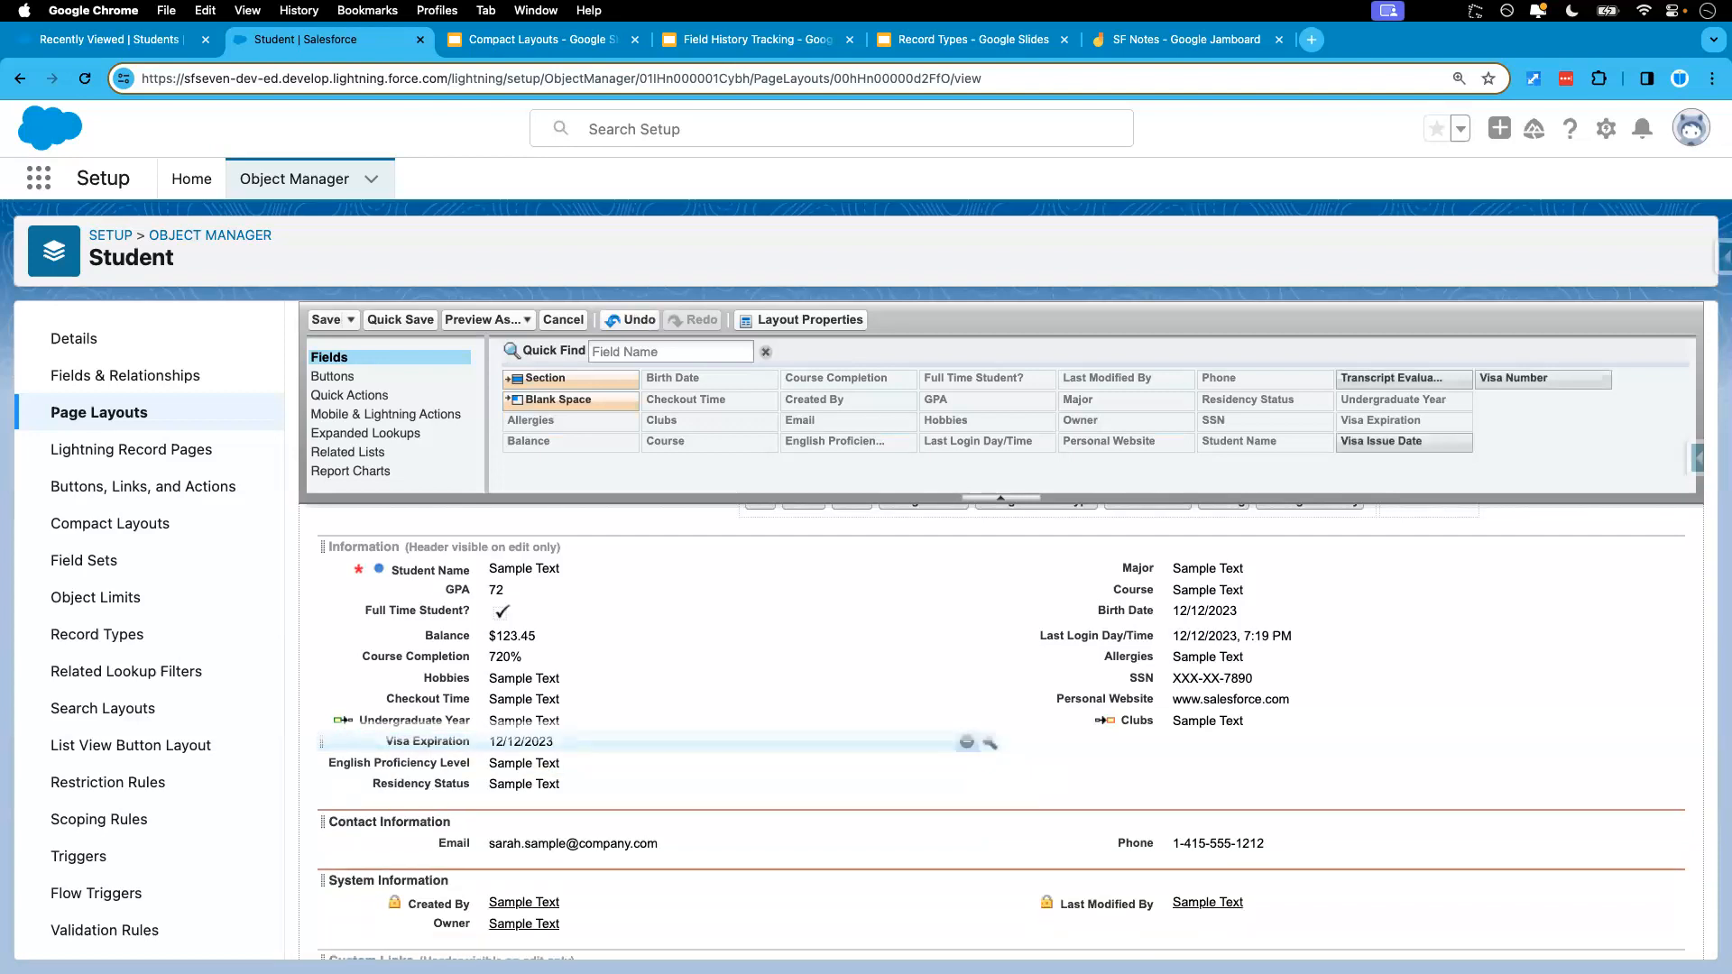
left_click(967, 741)
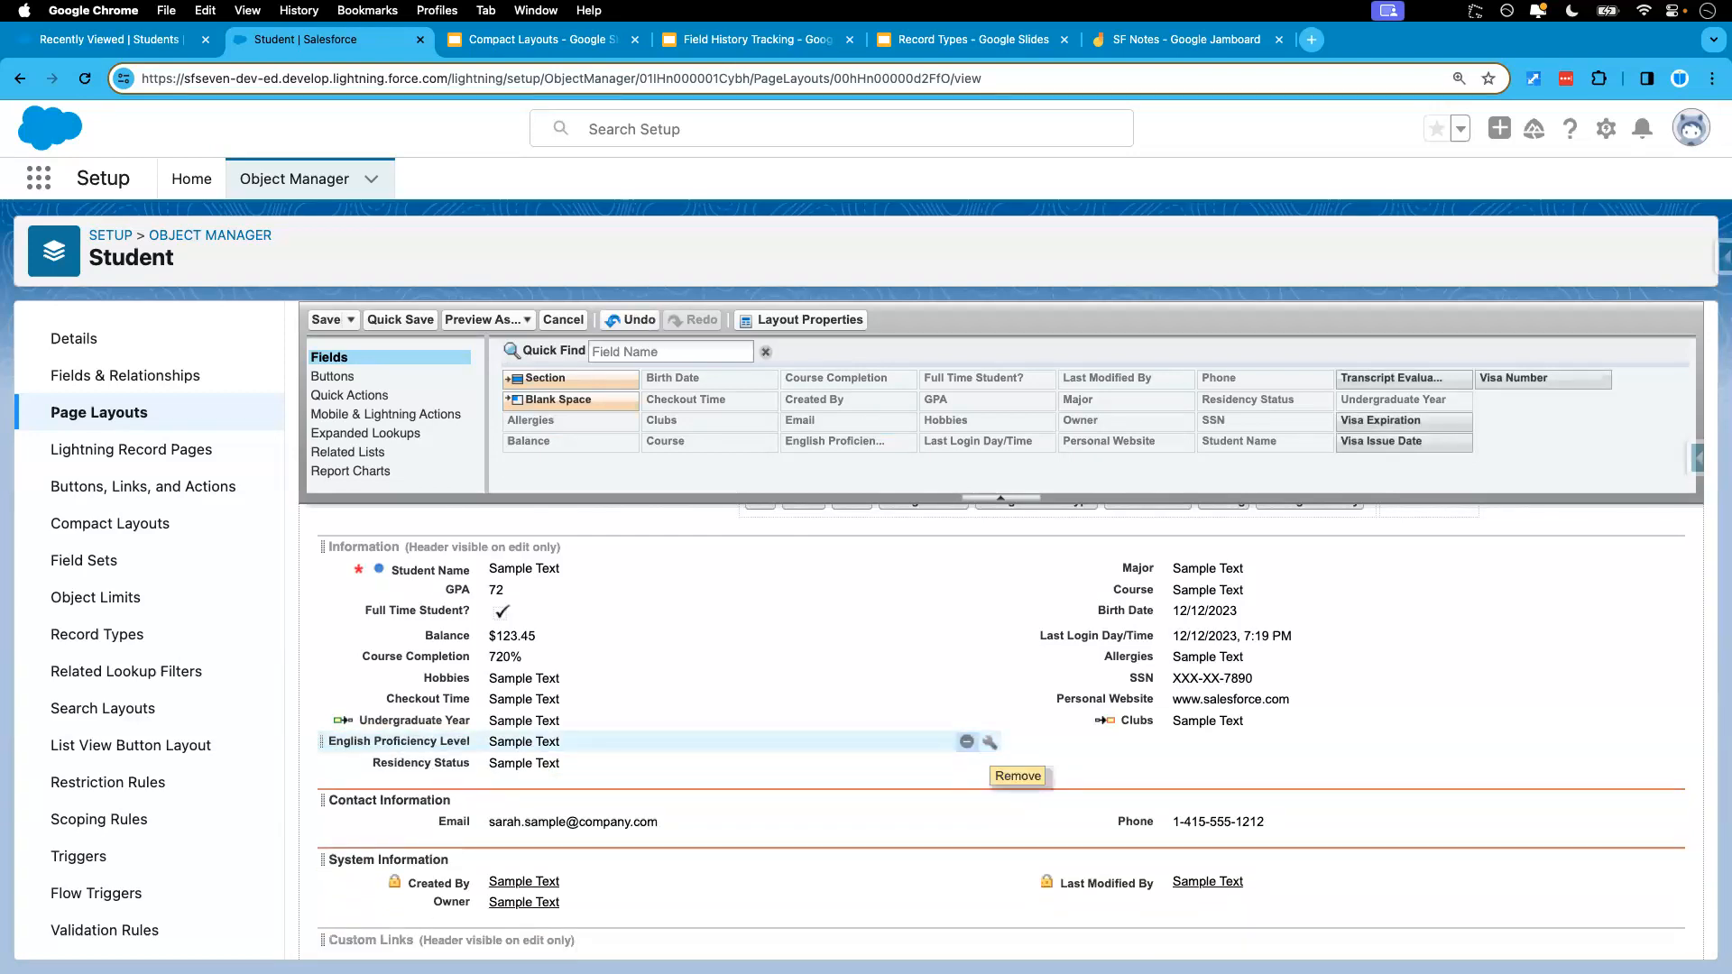
left_click(967, 742)
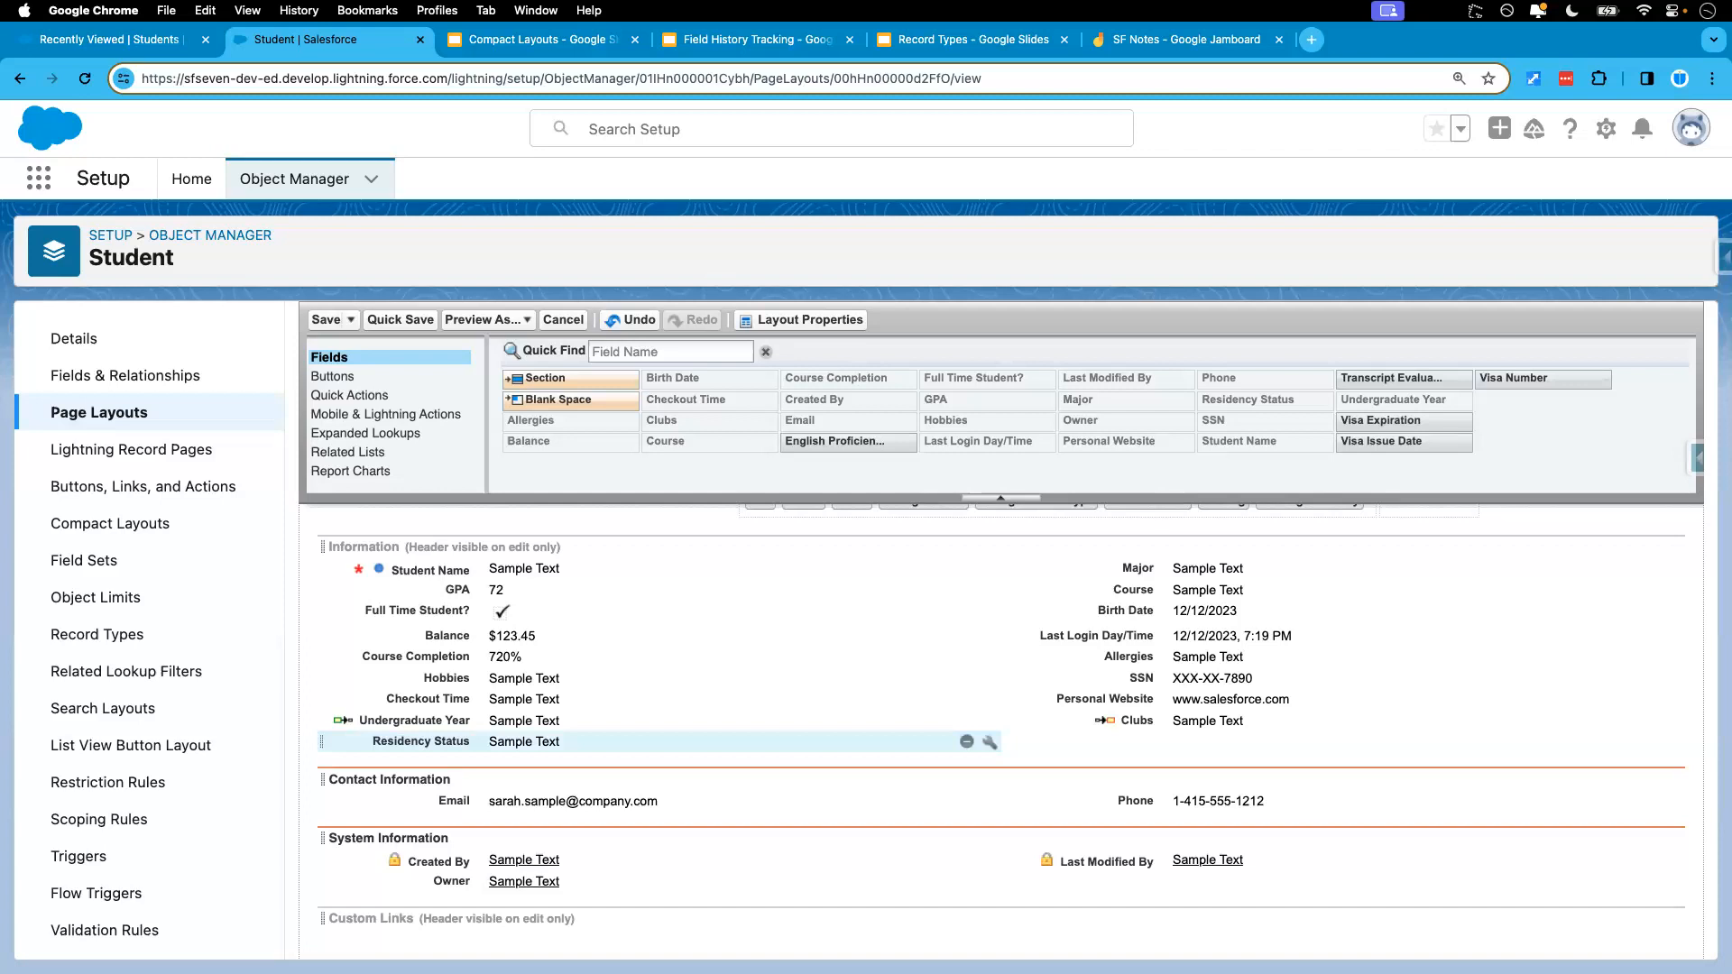
- Quick-save the Domestic Student Pagelayout and switch to the SF Notes board
scroll(1010, 722, "up", 1)
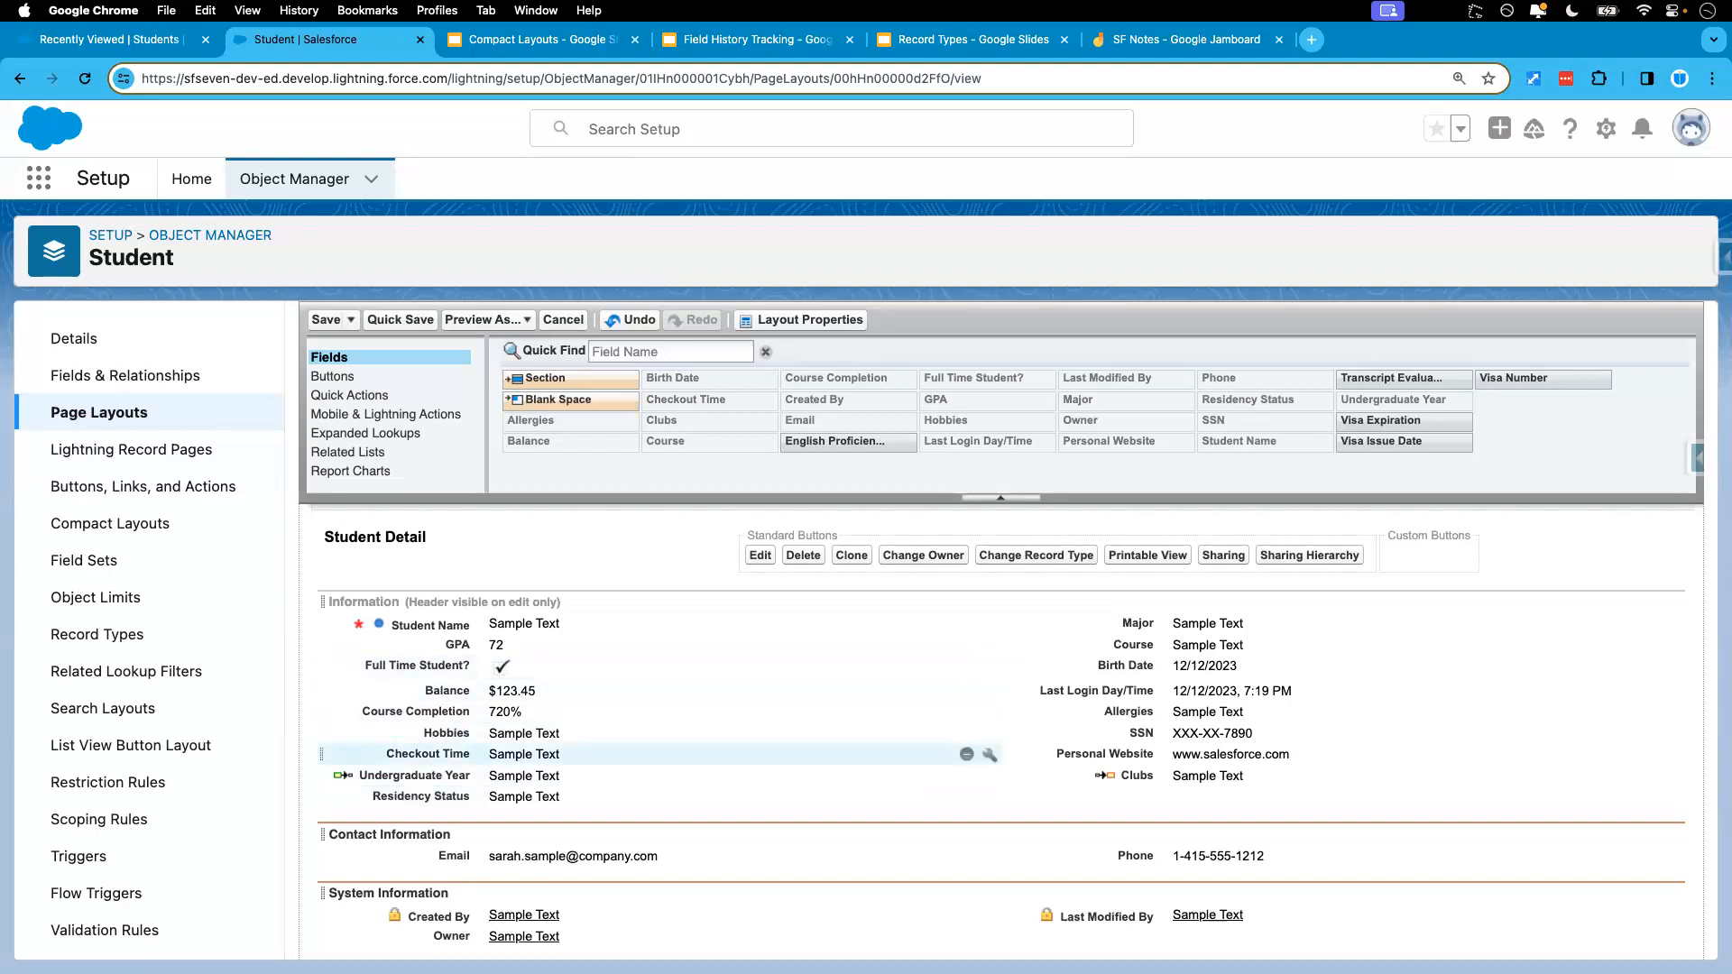
scroll(1002, 722, "down", 5)
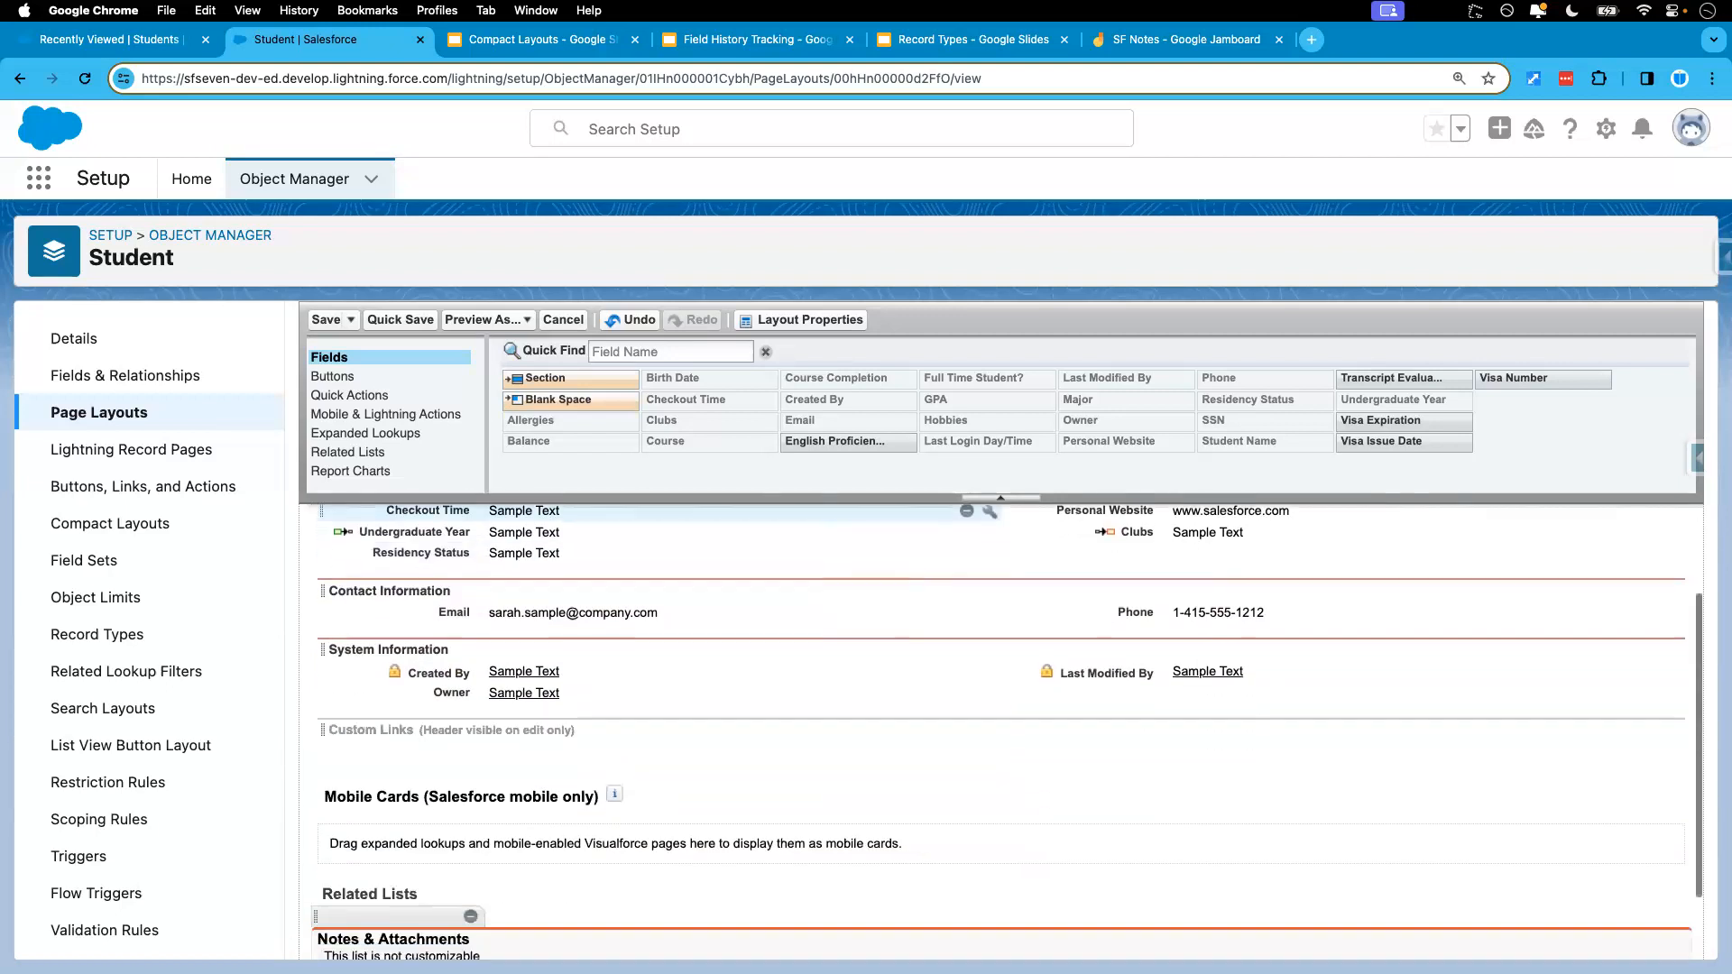
scroll(1002, 722, "up", 6)
left_click(400, 319)
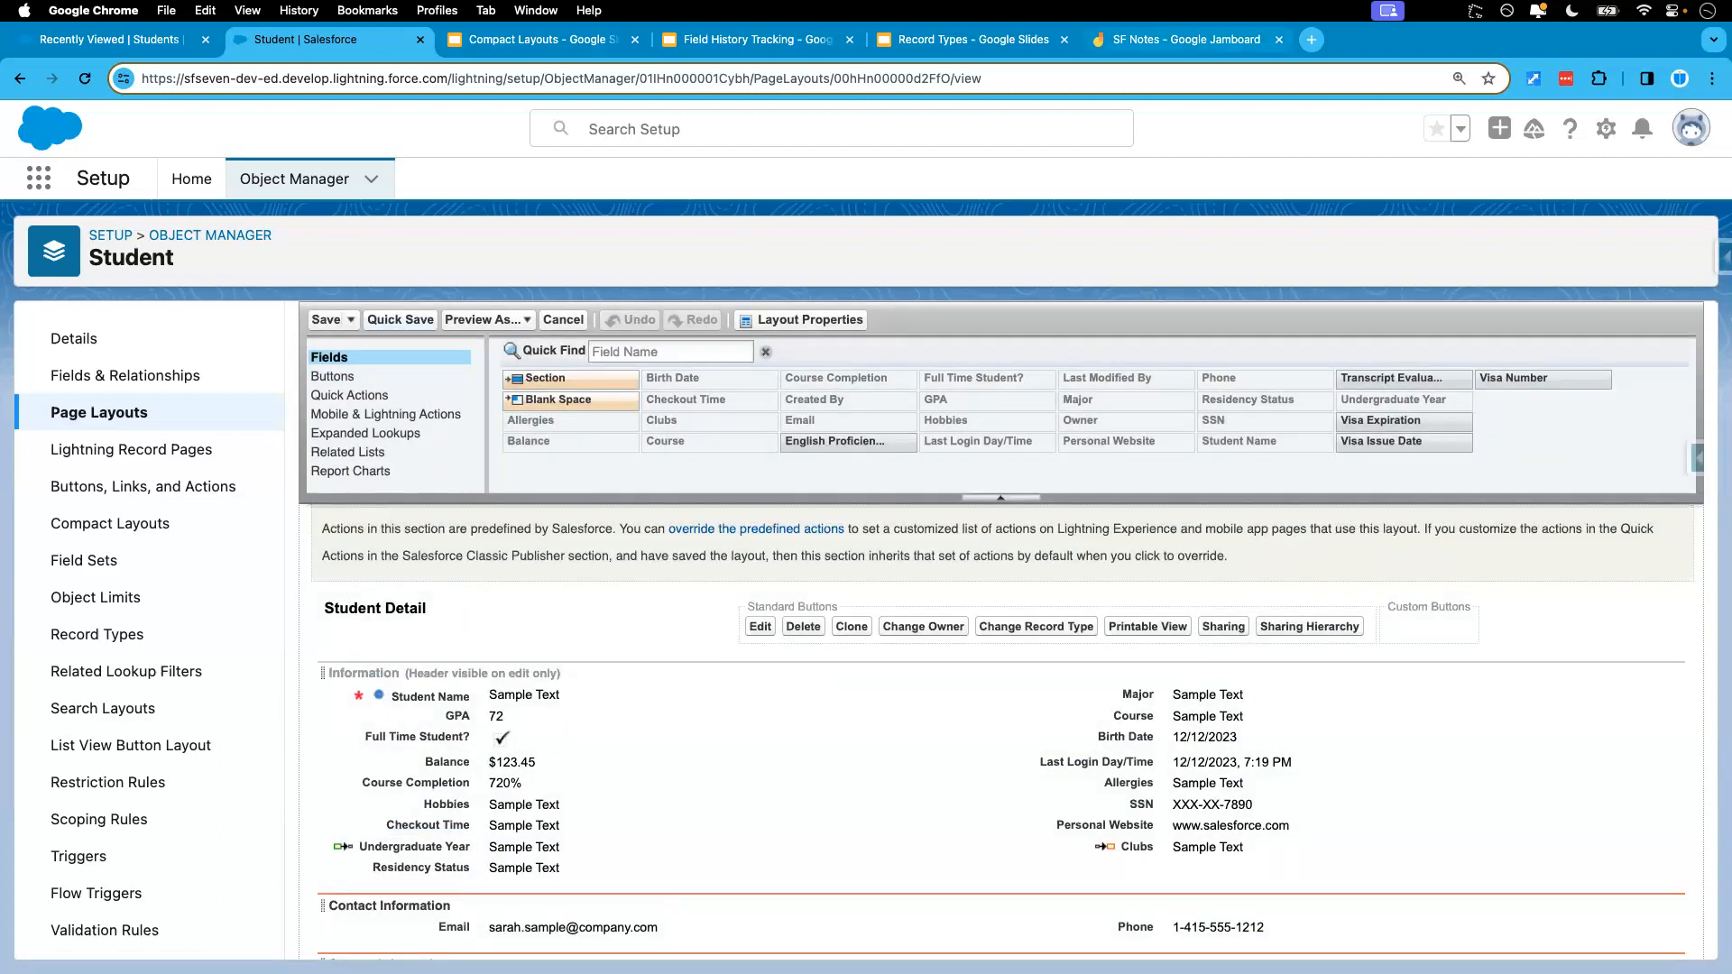
left_click(1182, 39)
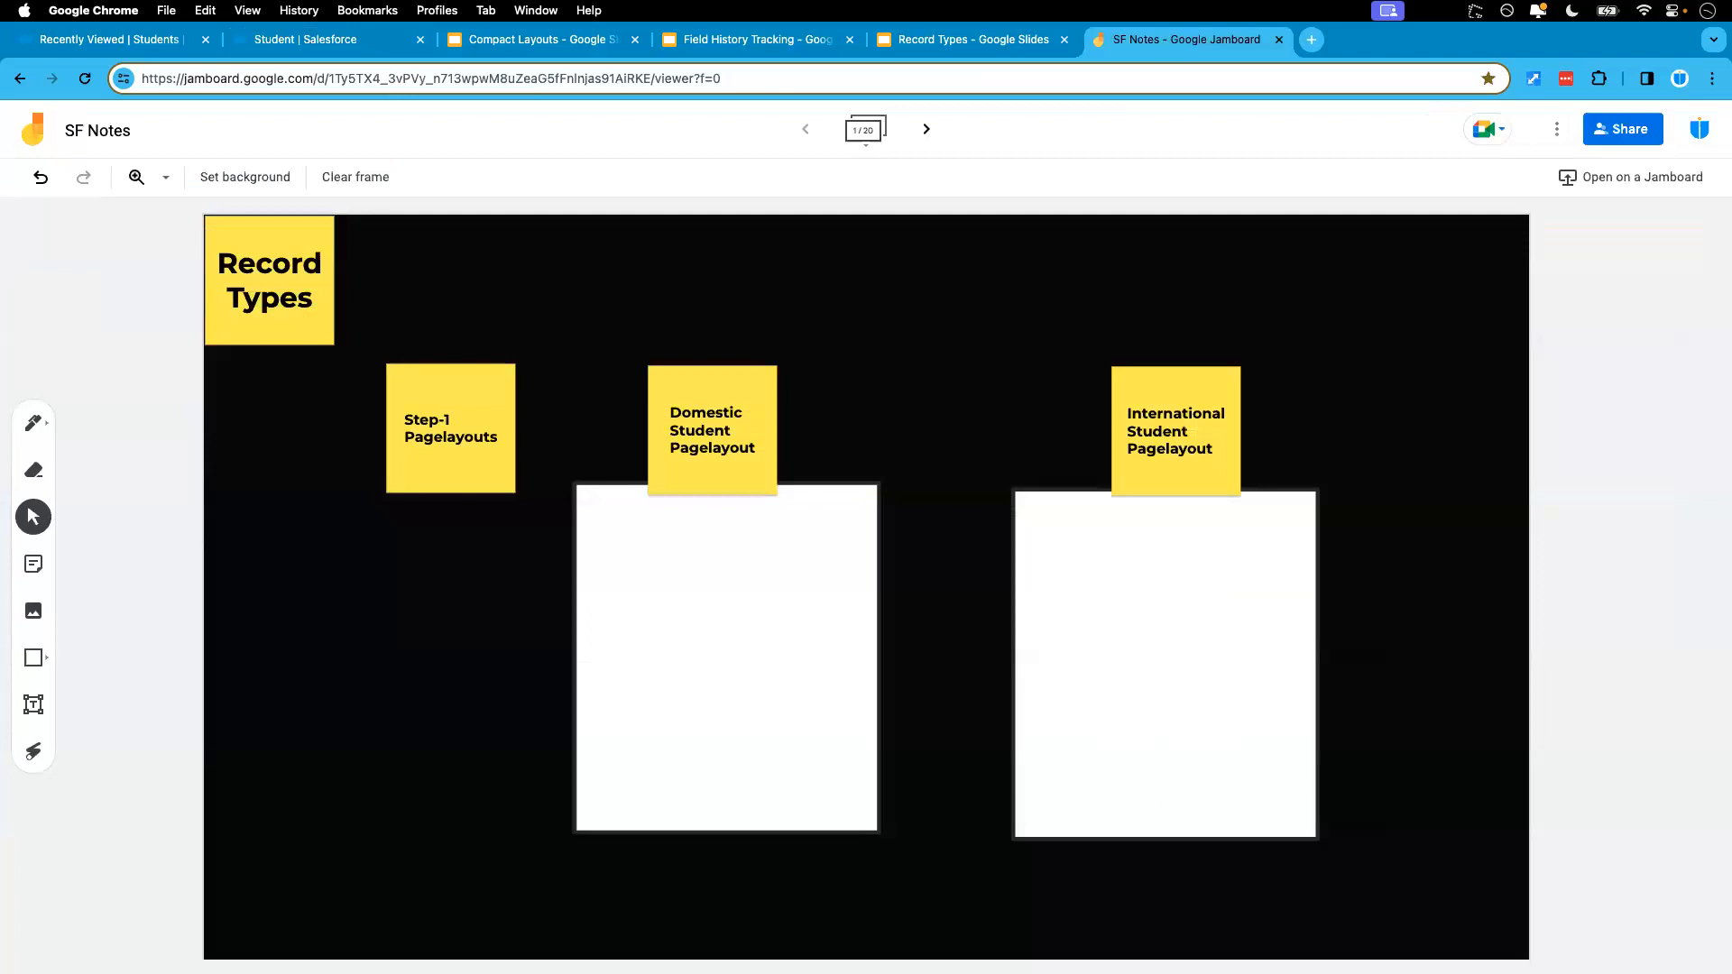
- Add a 'Done' sticky note inside the Domestic Student Pagelayout box, then go back to Salesforce
left_click(33, 564)
type("Done")
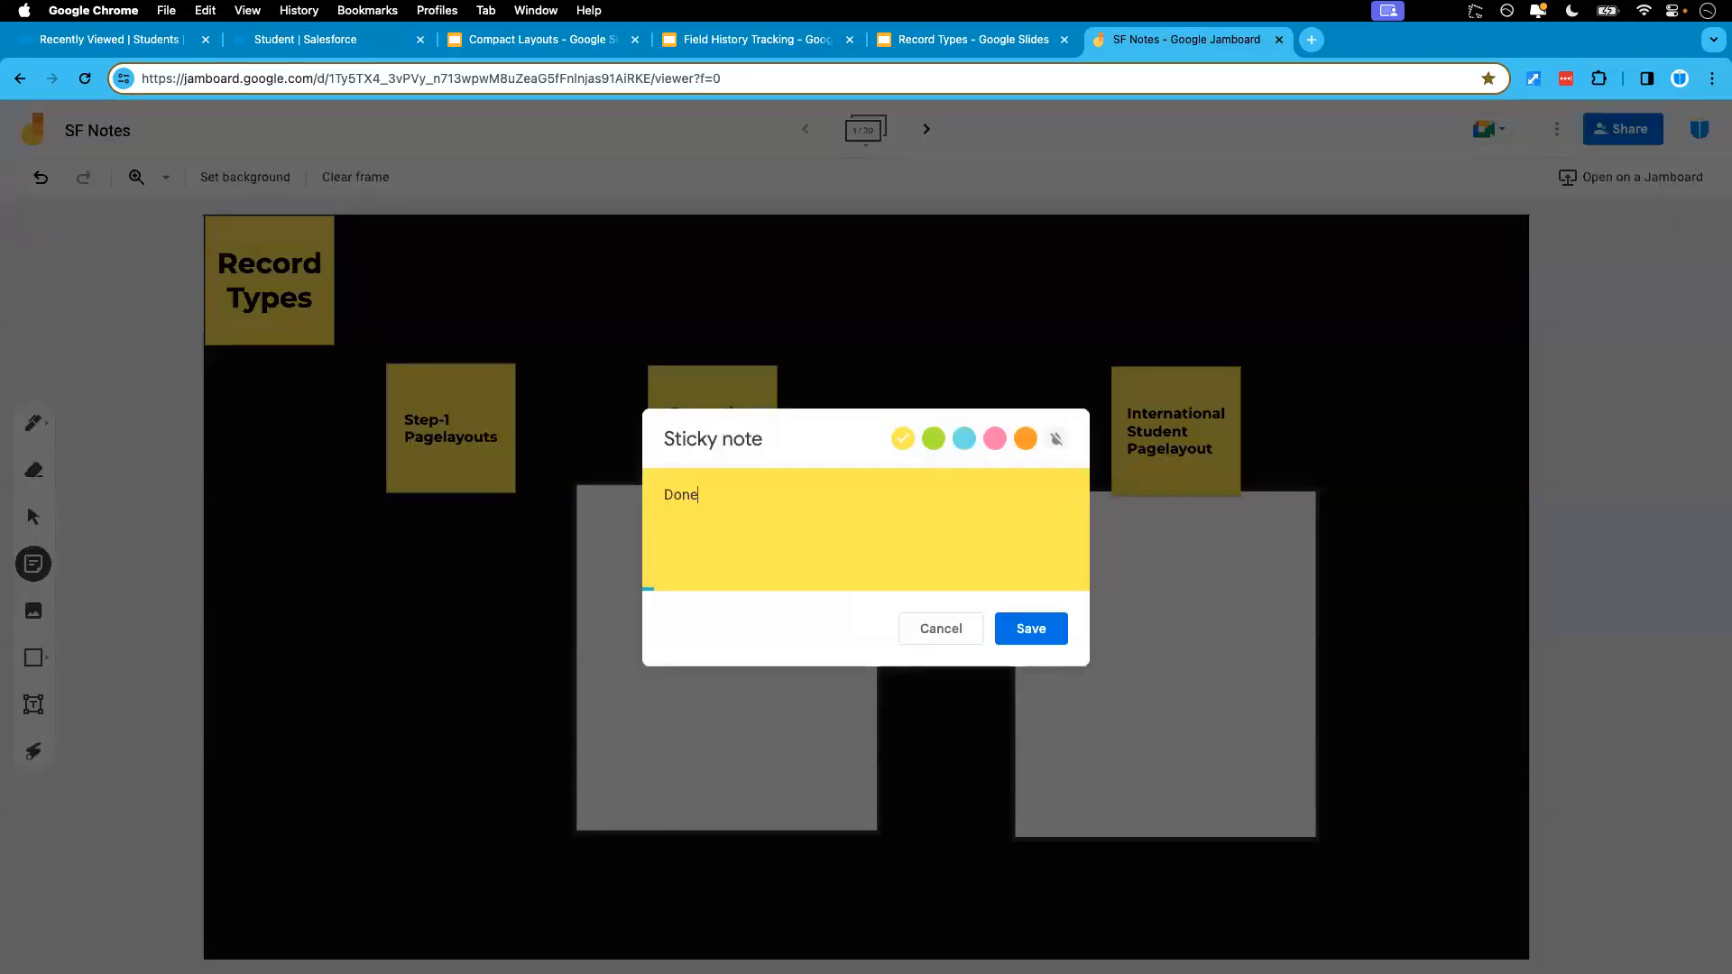
left_click(1031, 629)
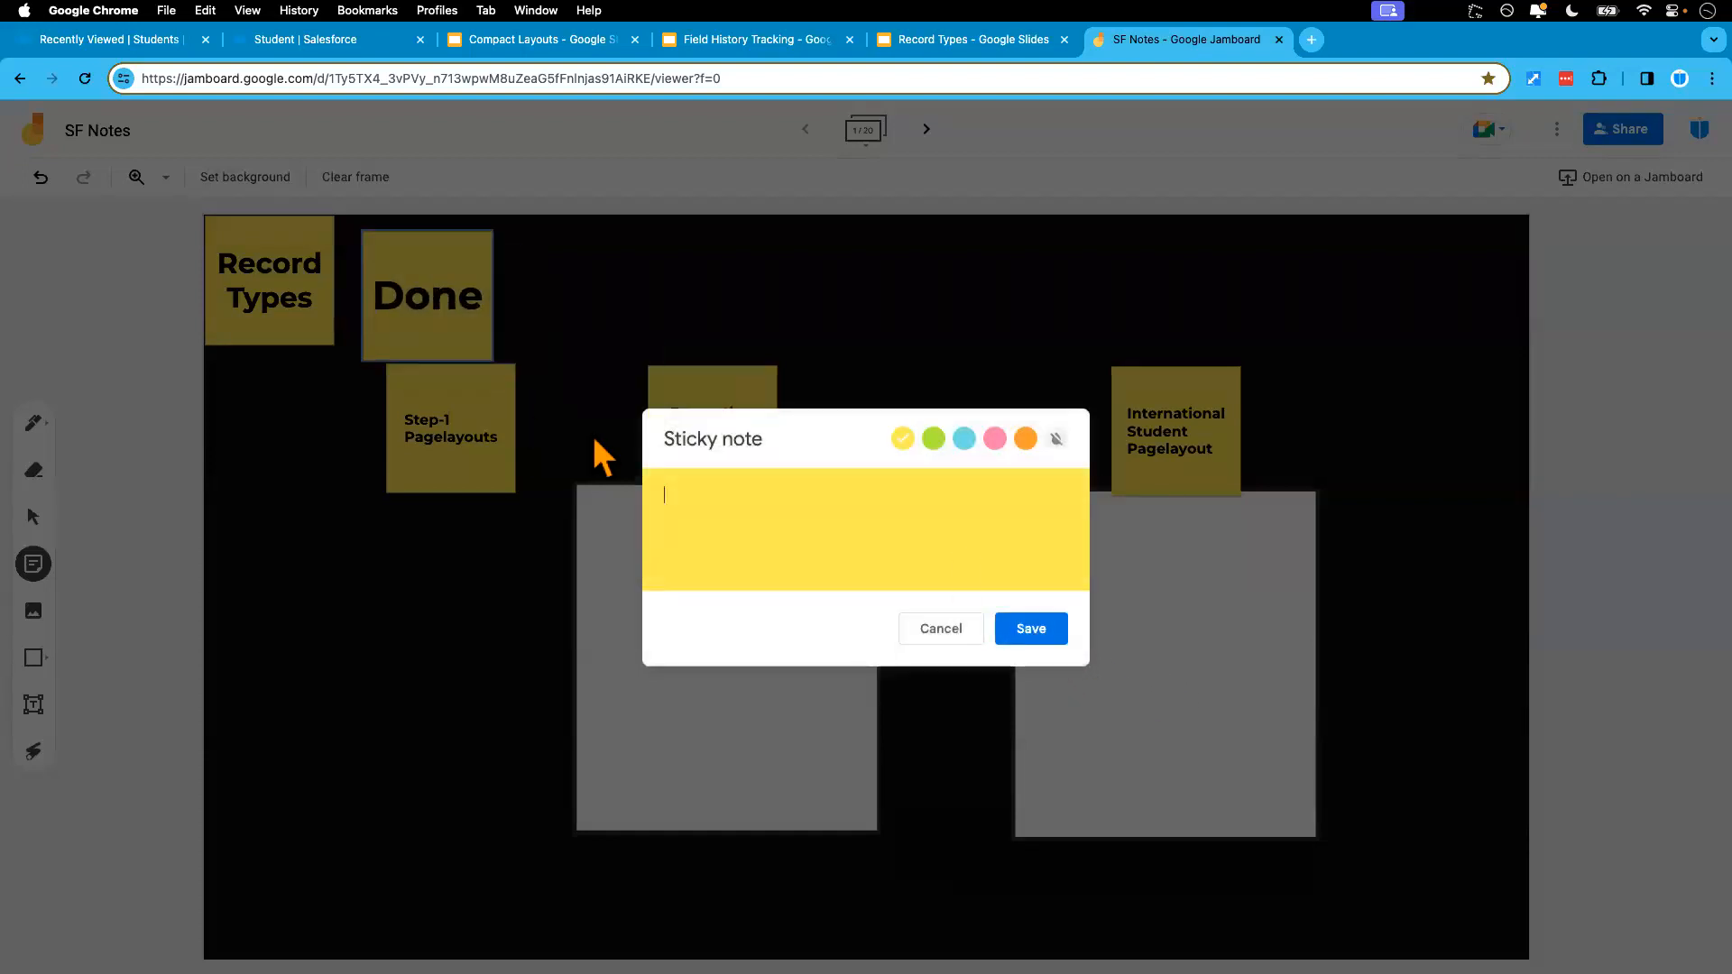
left_click(941, 628)
left_click_drag(446, 325, 706, 541)
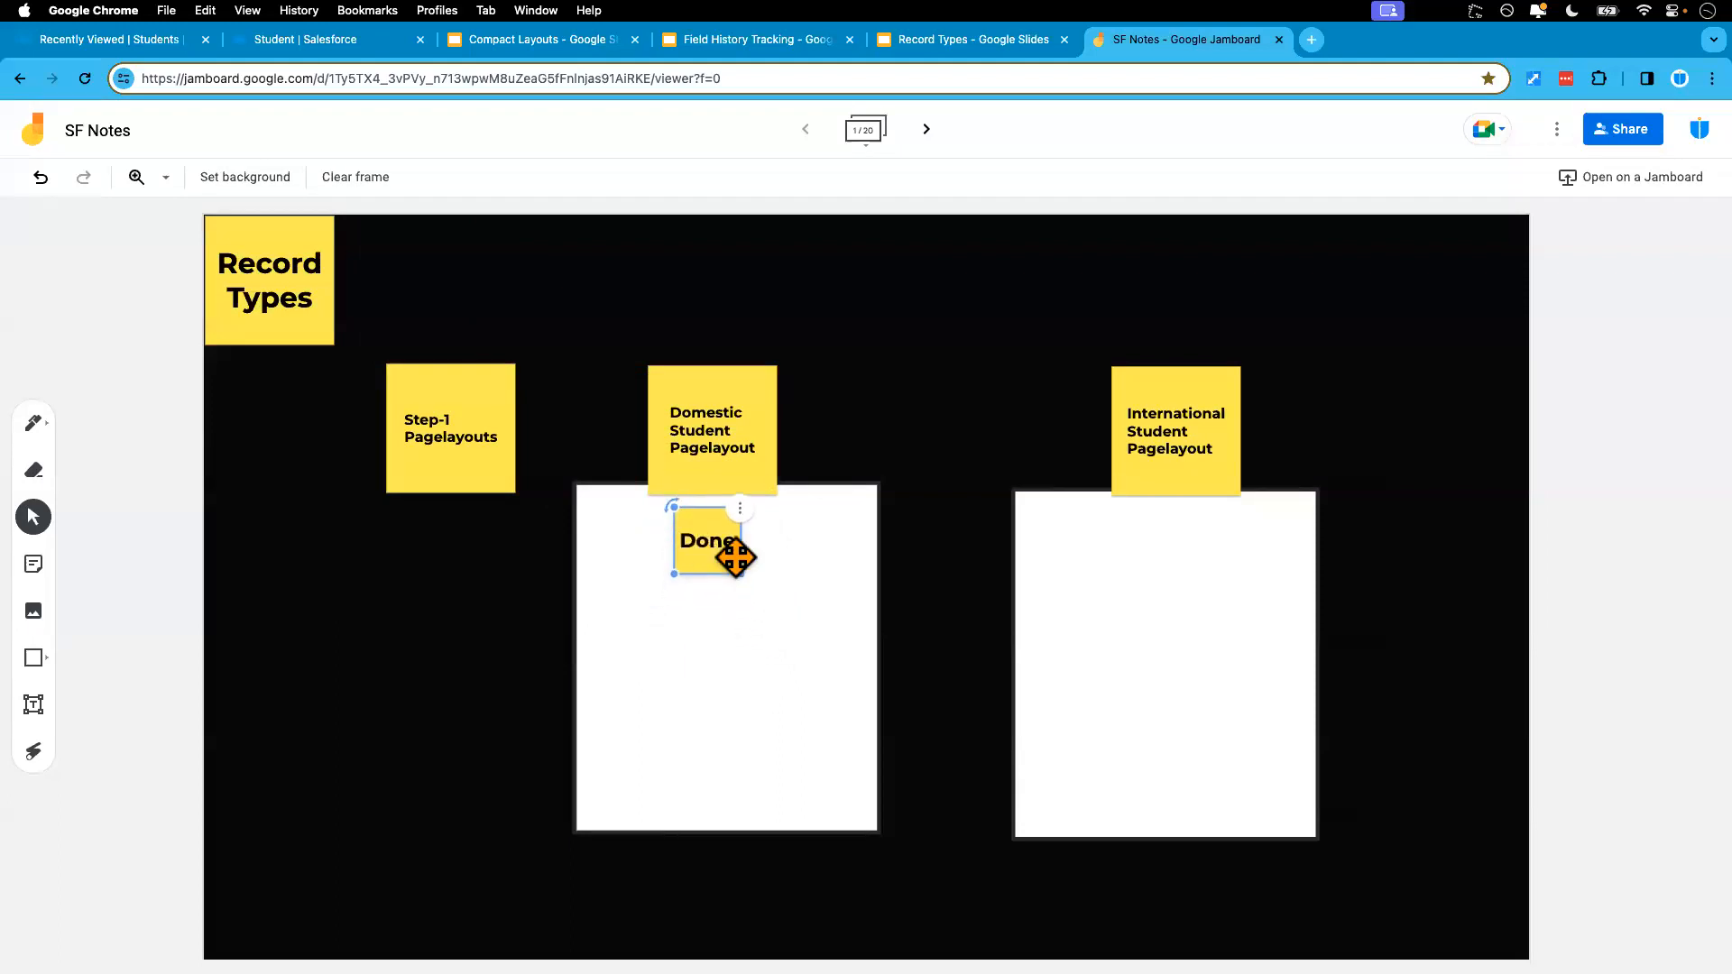
left_click(794, 561)
left_click(836, 425)
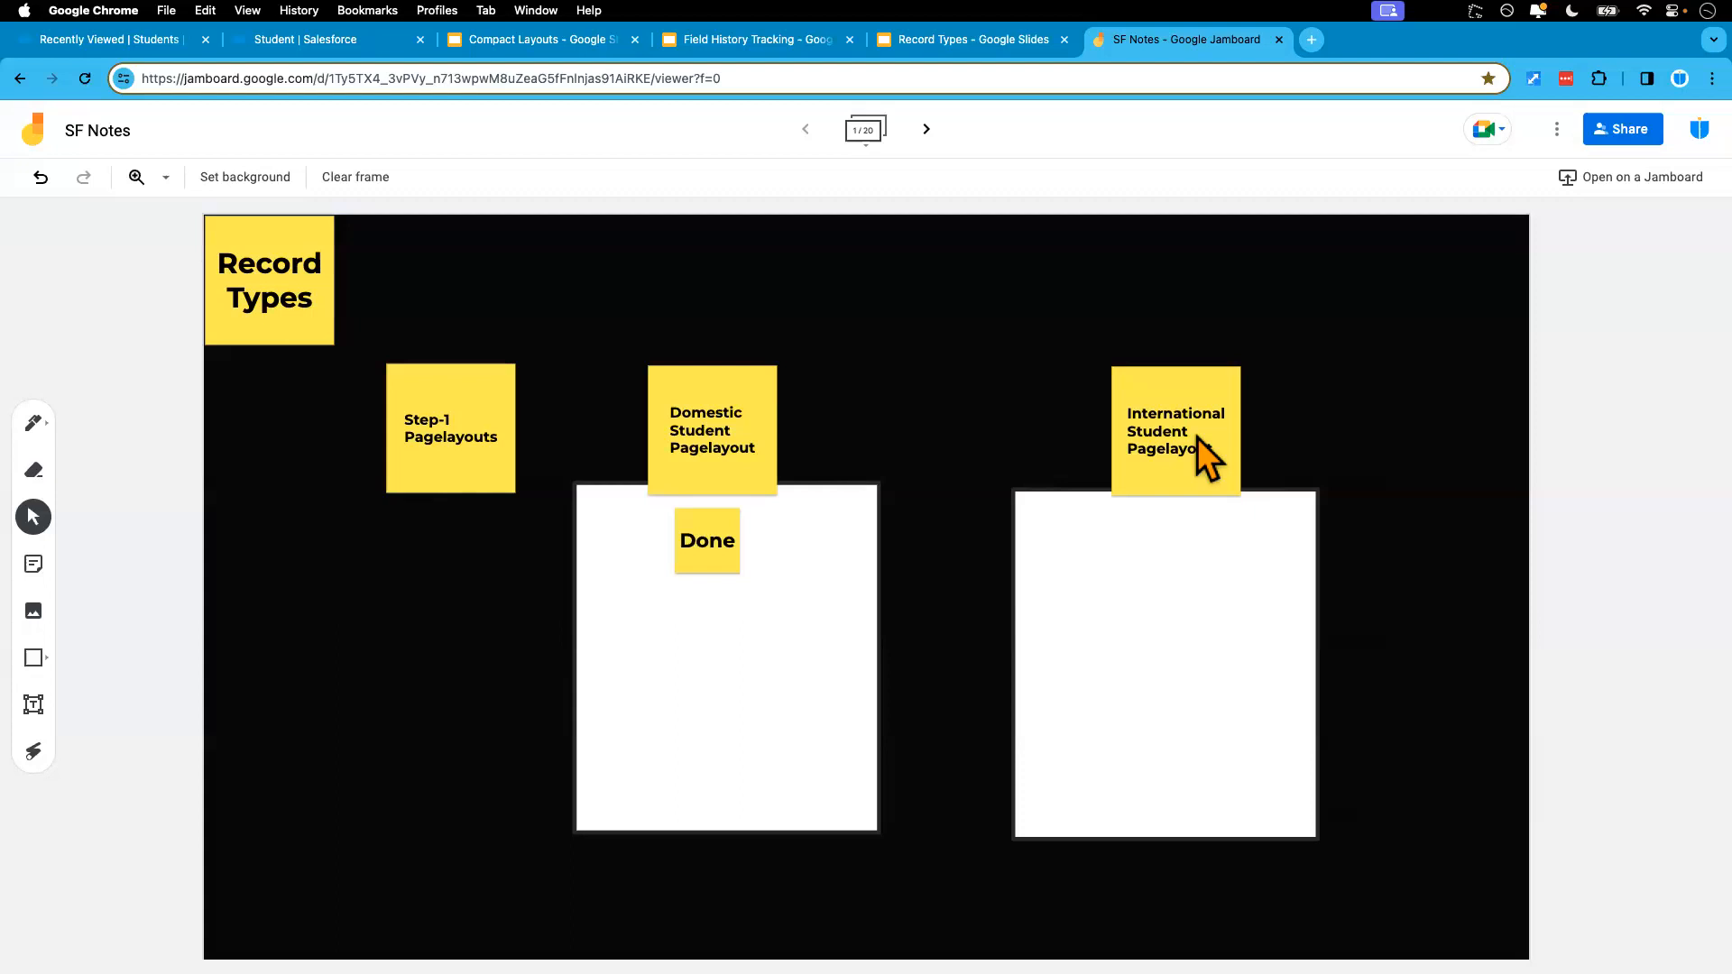
left_click(339, 51)
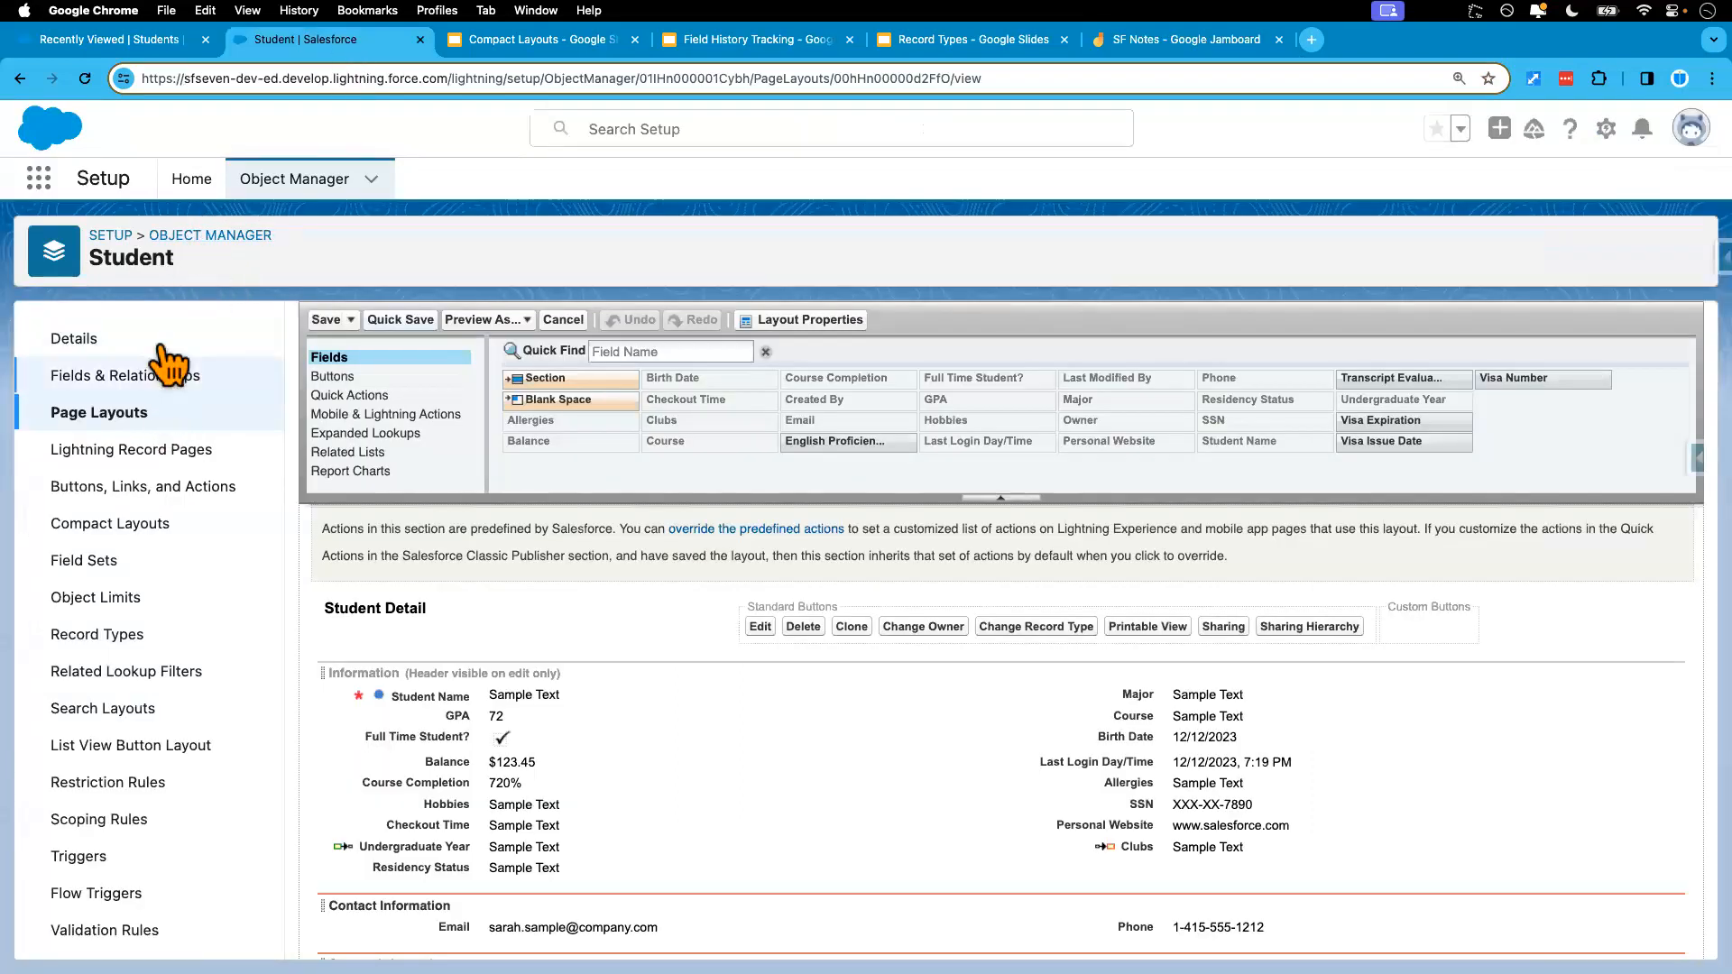
- Start a new Student page layout based on the existing Student Layout
left_click(108, 417)
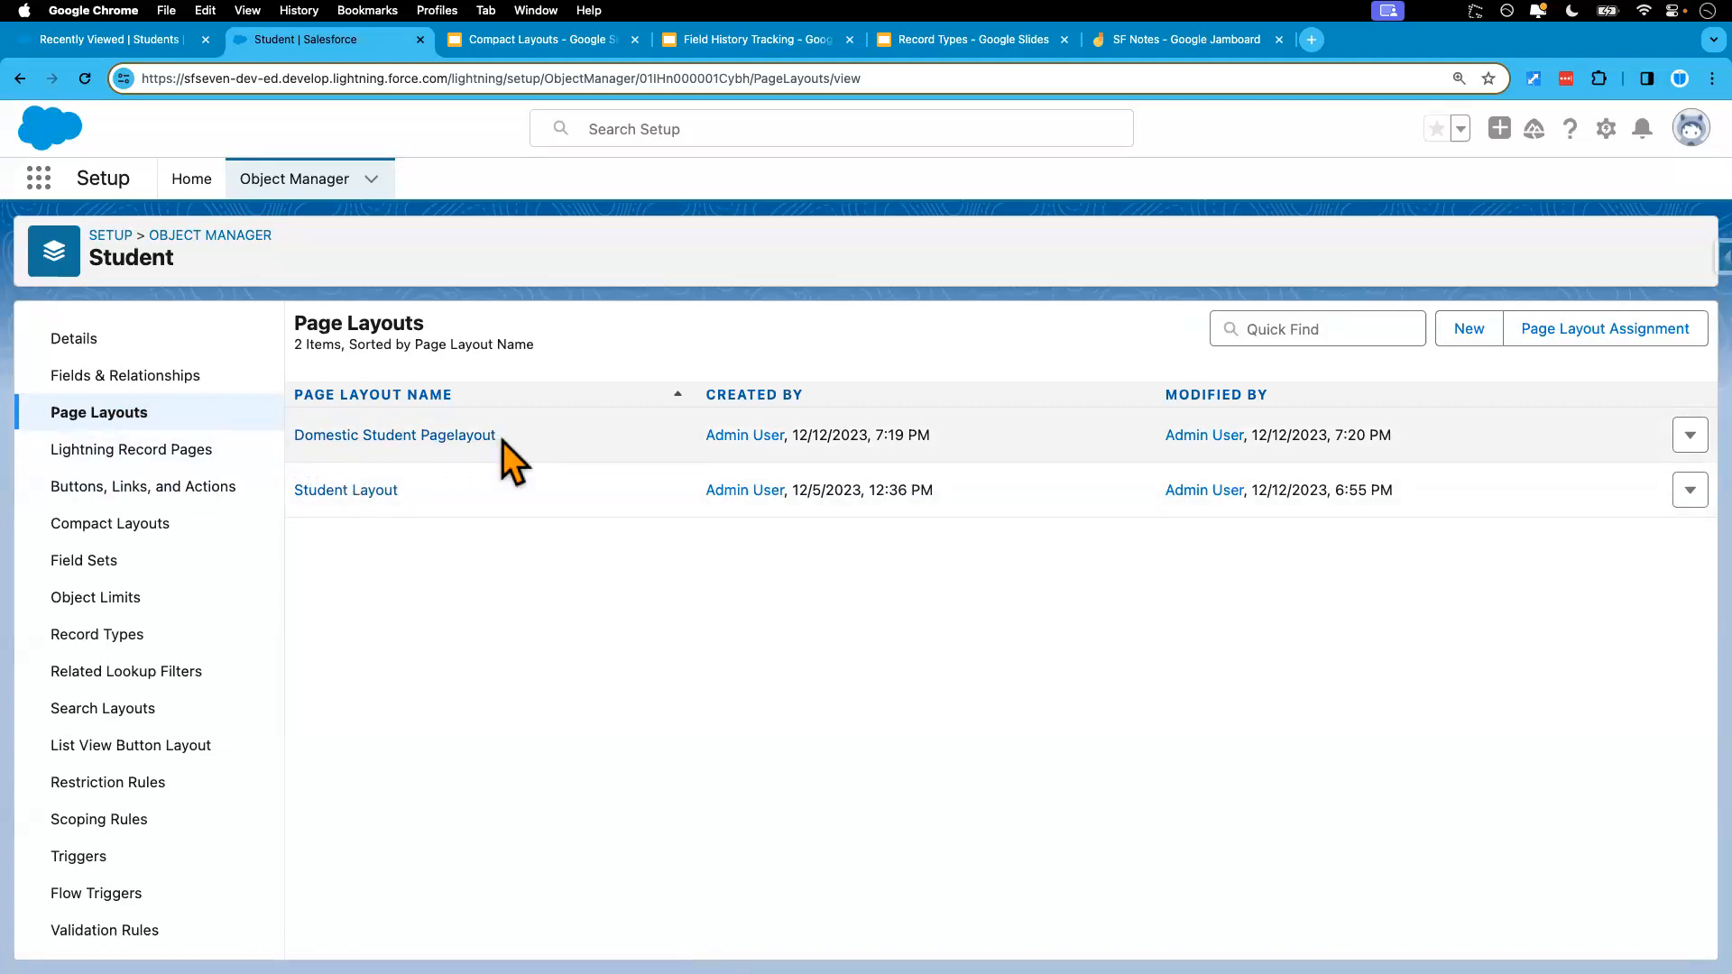
left_click(1466, 333)
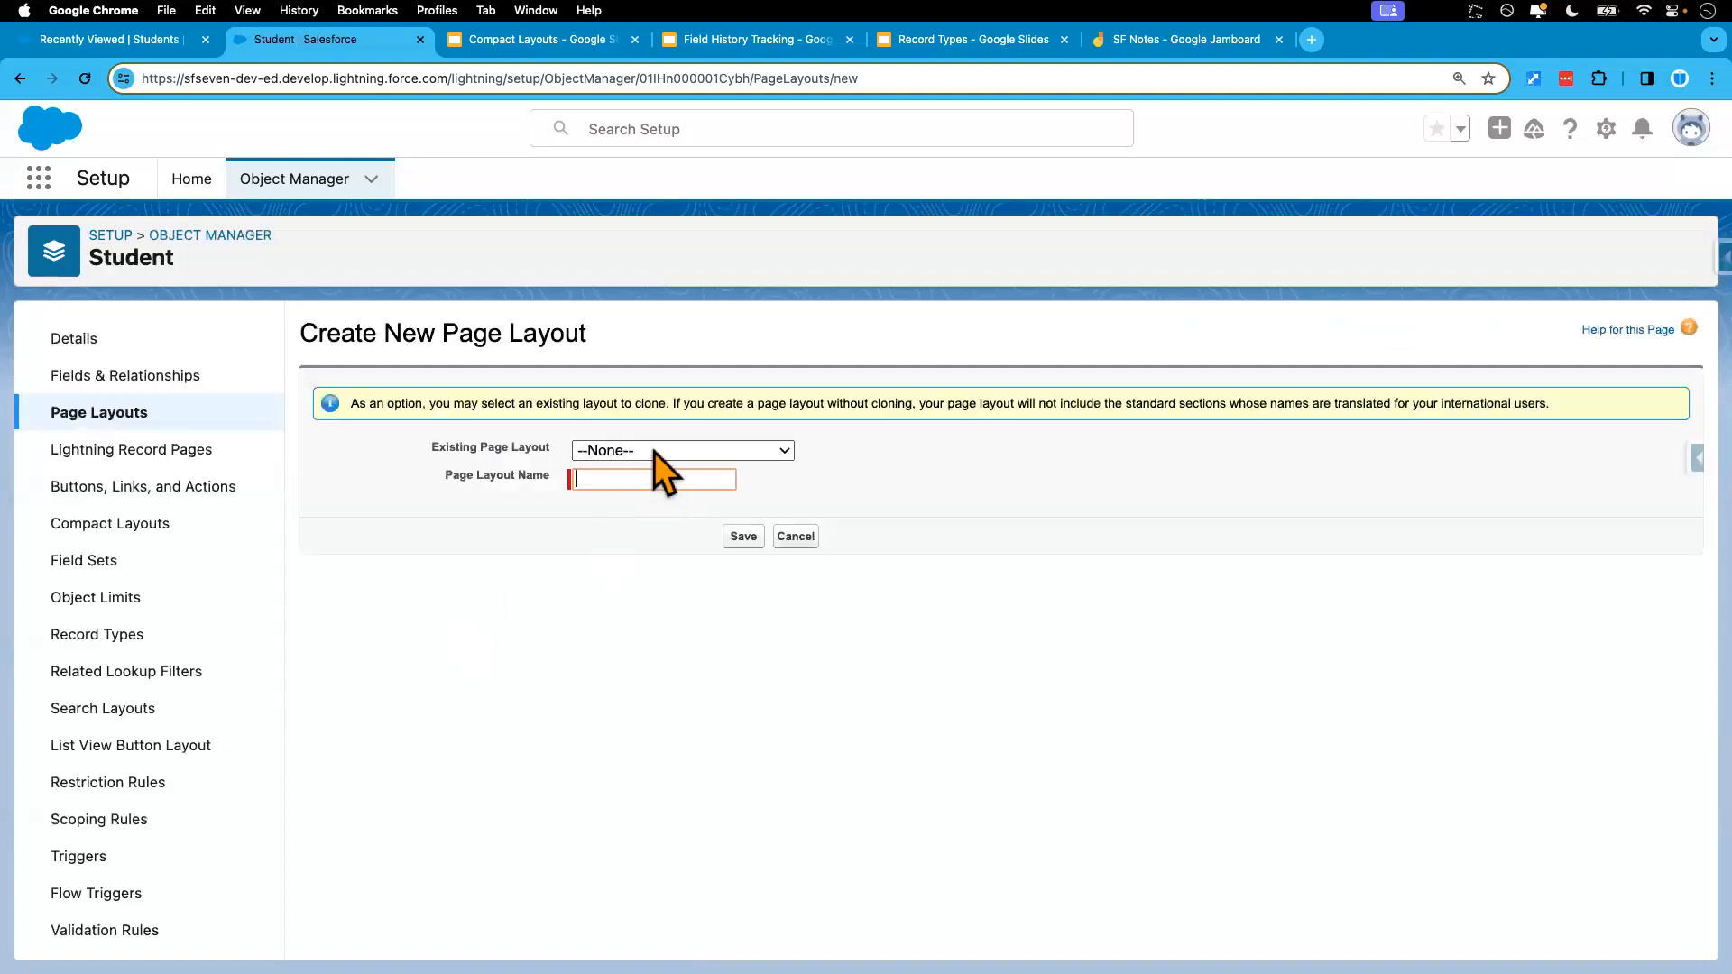
left_click(653, 452)
left_click(664, 501)
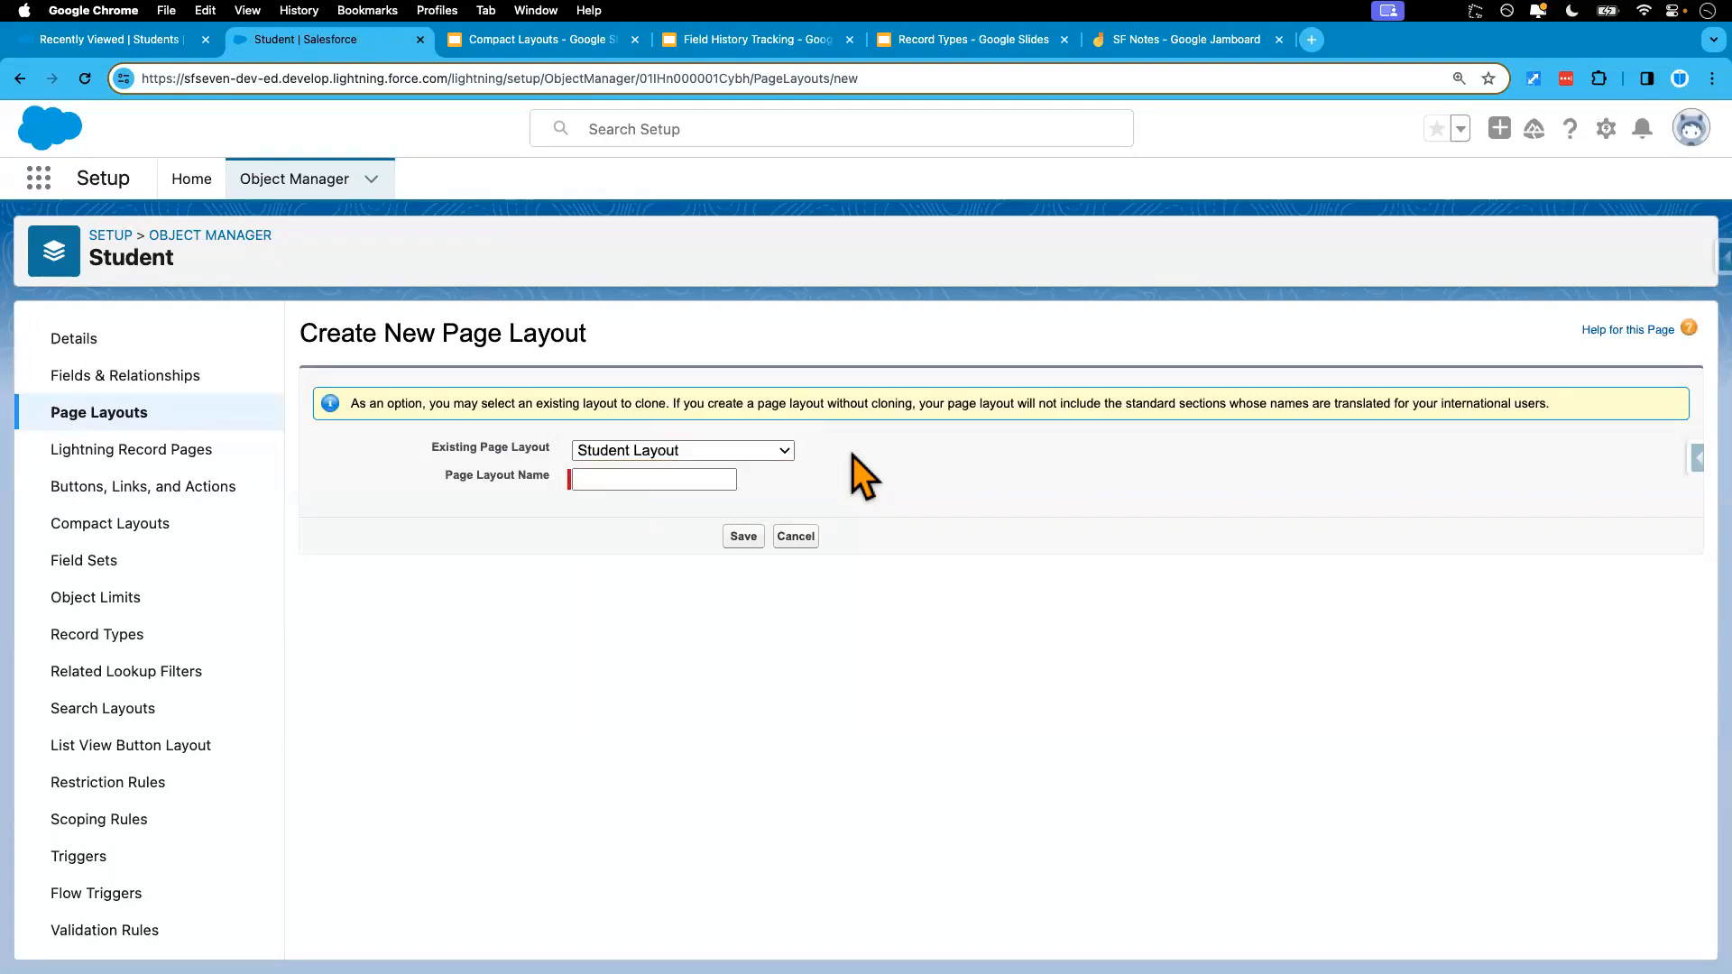
left_click(651, 478)
- Copy 'International Student Pagelayout' from the Jamboard note, paste it as the layout name, and save
left_click(1170, 41)
left_click(1157, 419)
double_click(1157, 419)
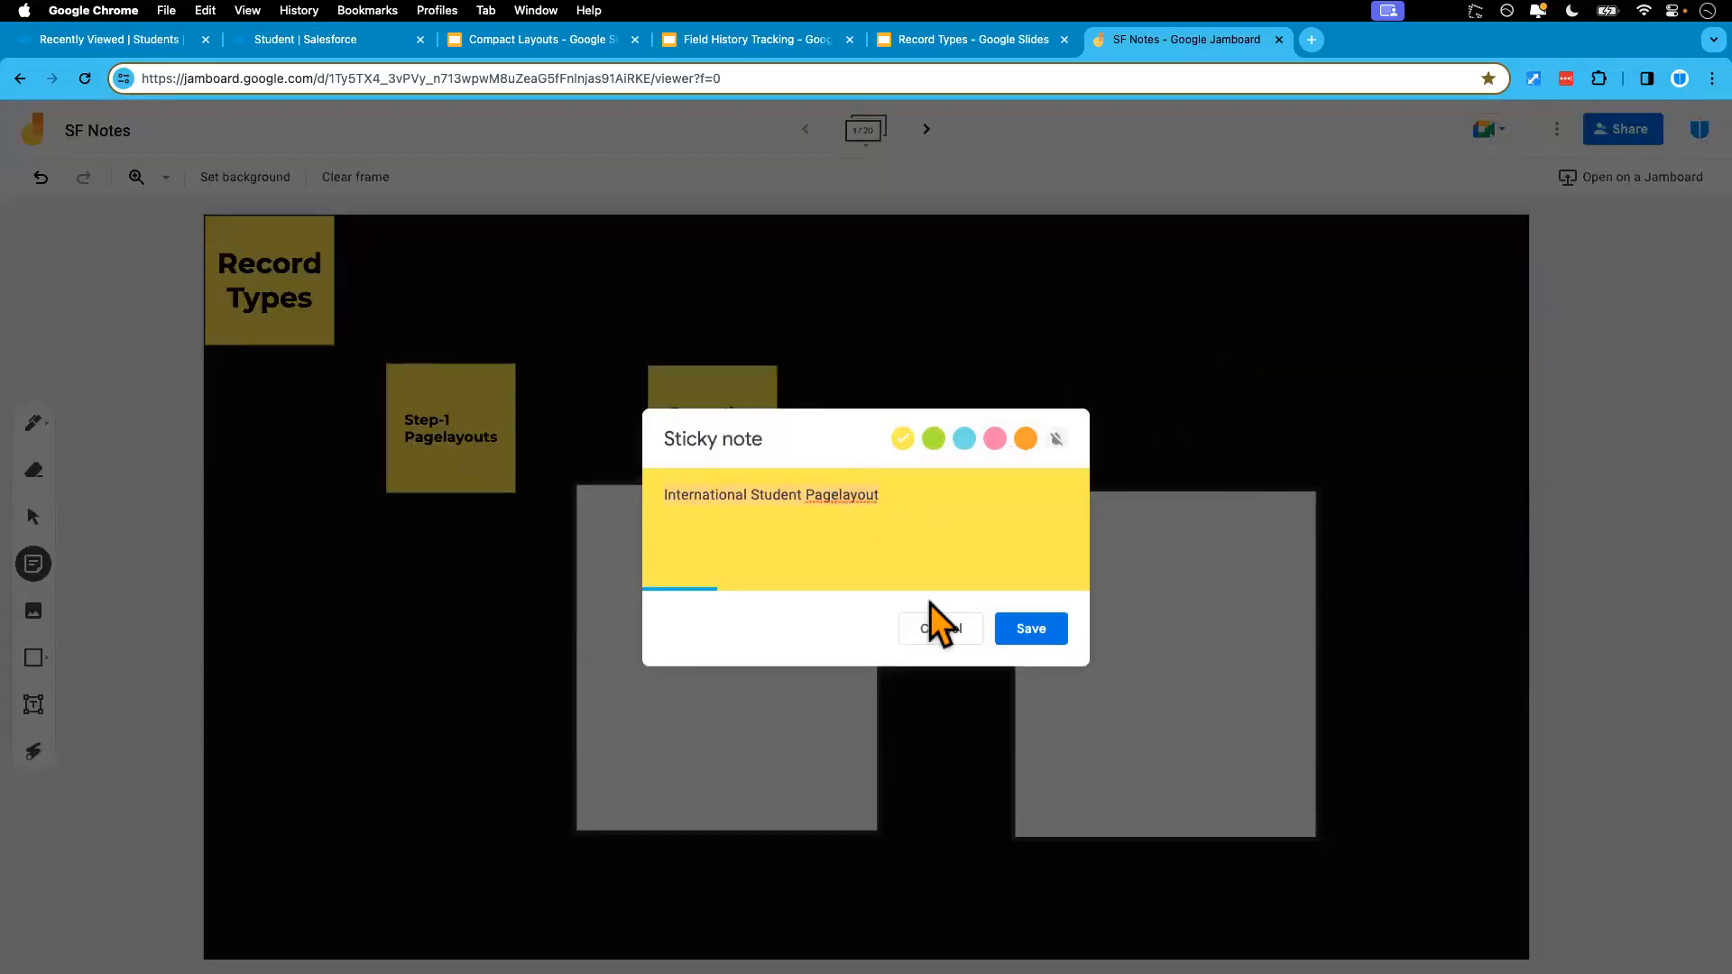
left_click(923, 636)
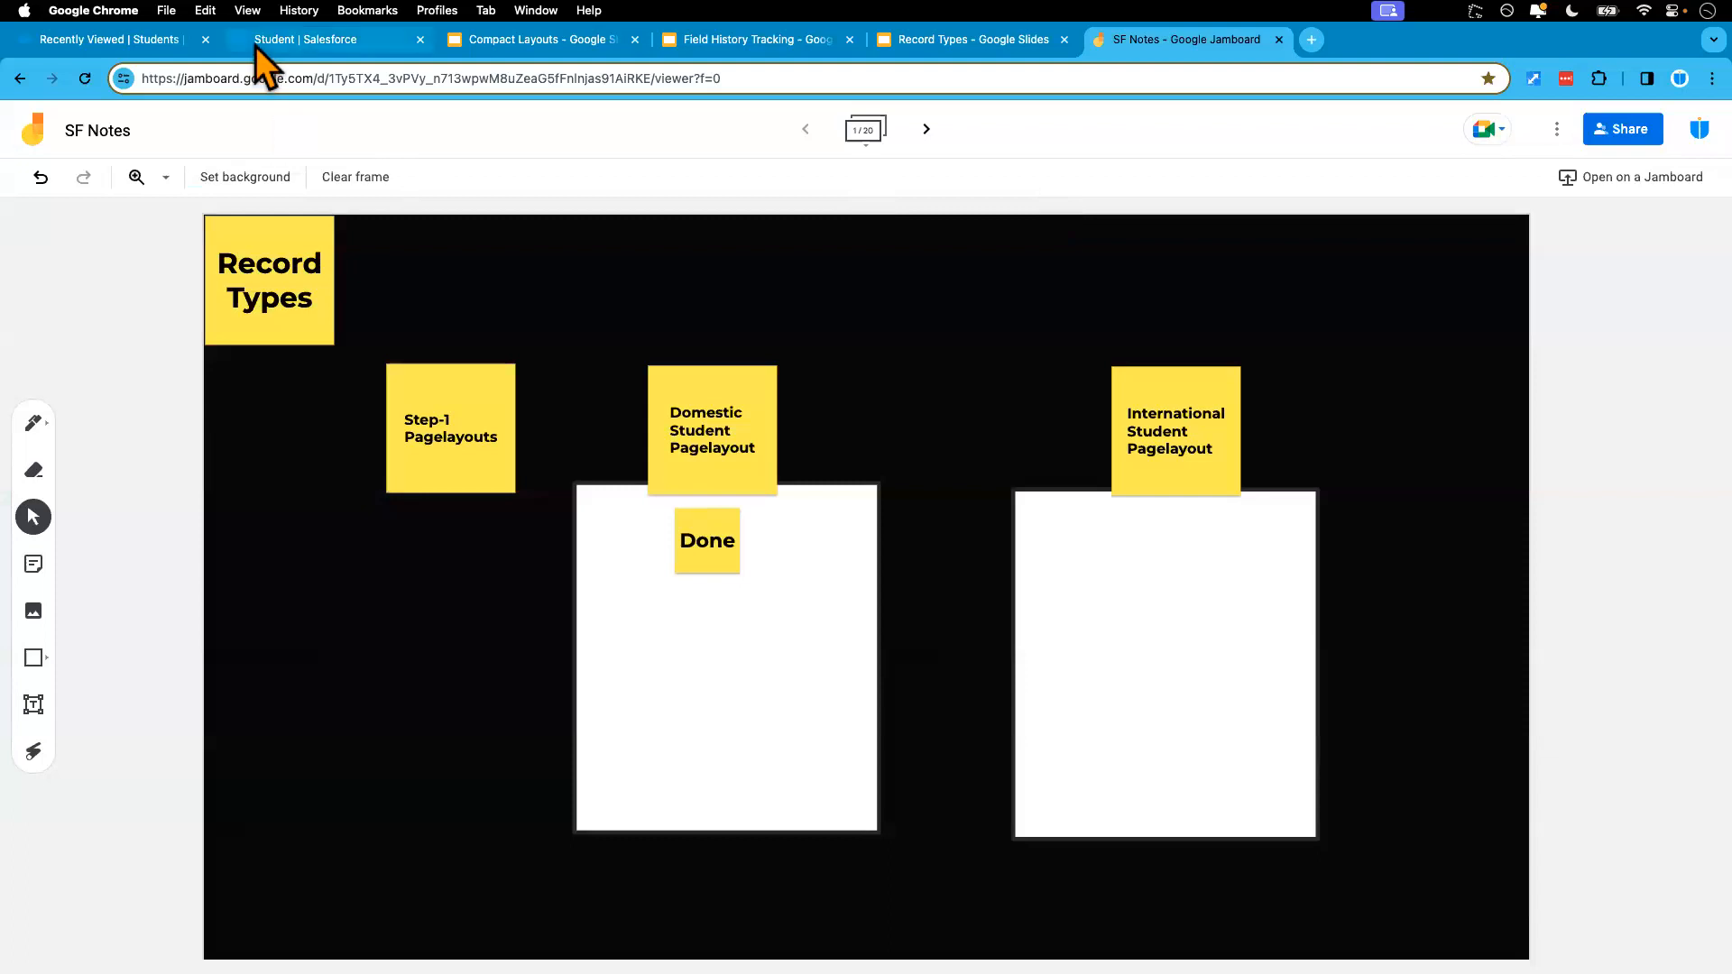
left_click(300, 50)
type("International Student Page Layout")
left_click(836, 484)
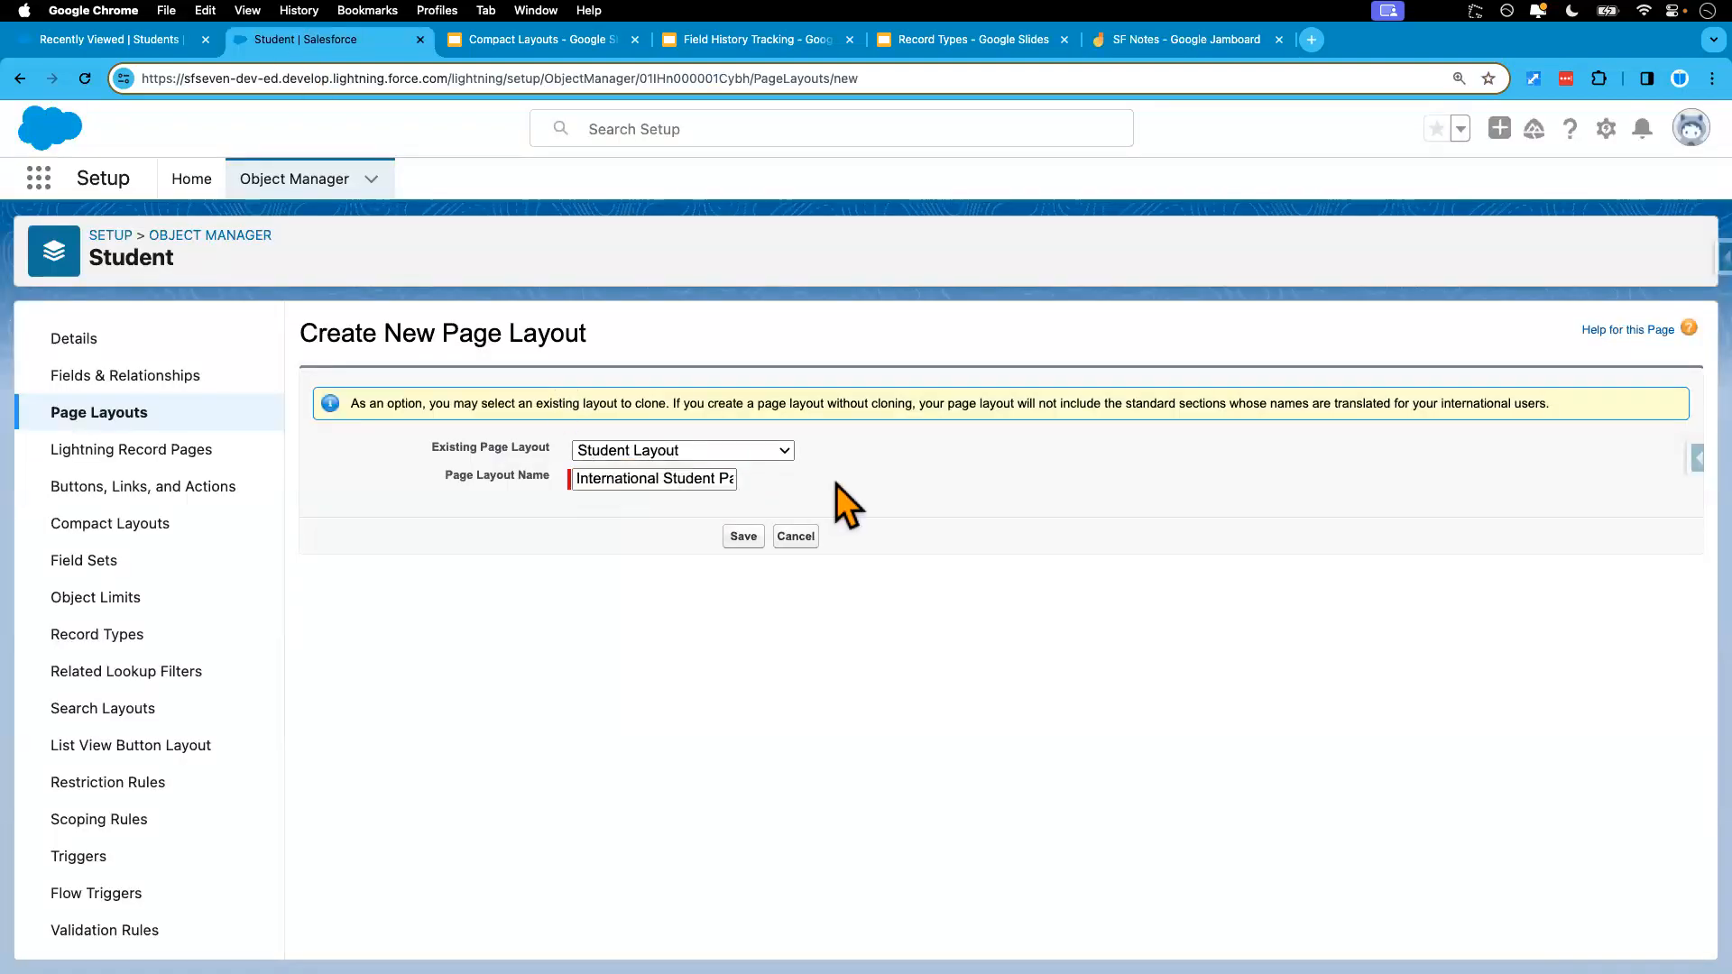
left_click(743, 537)
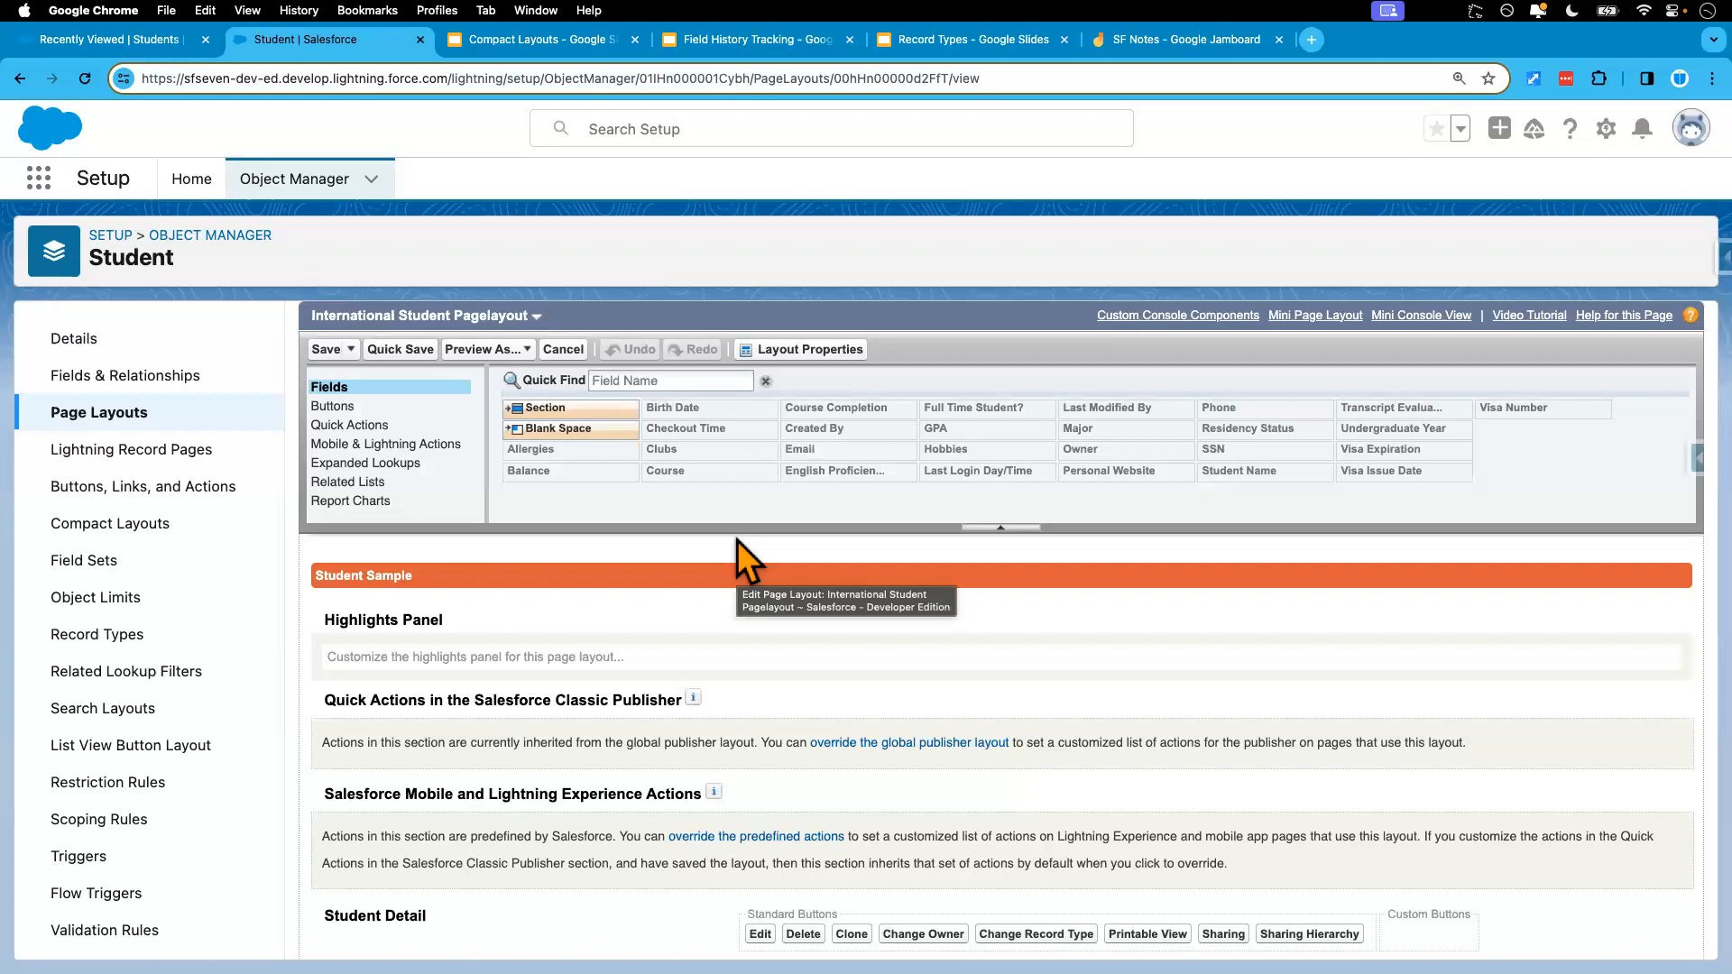
- Remove the SSN field from the Information section
scroll(735, 772, "down", 5)
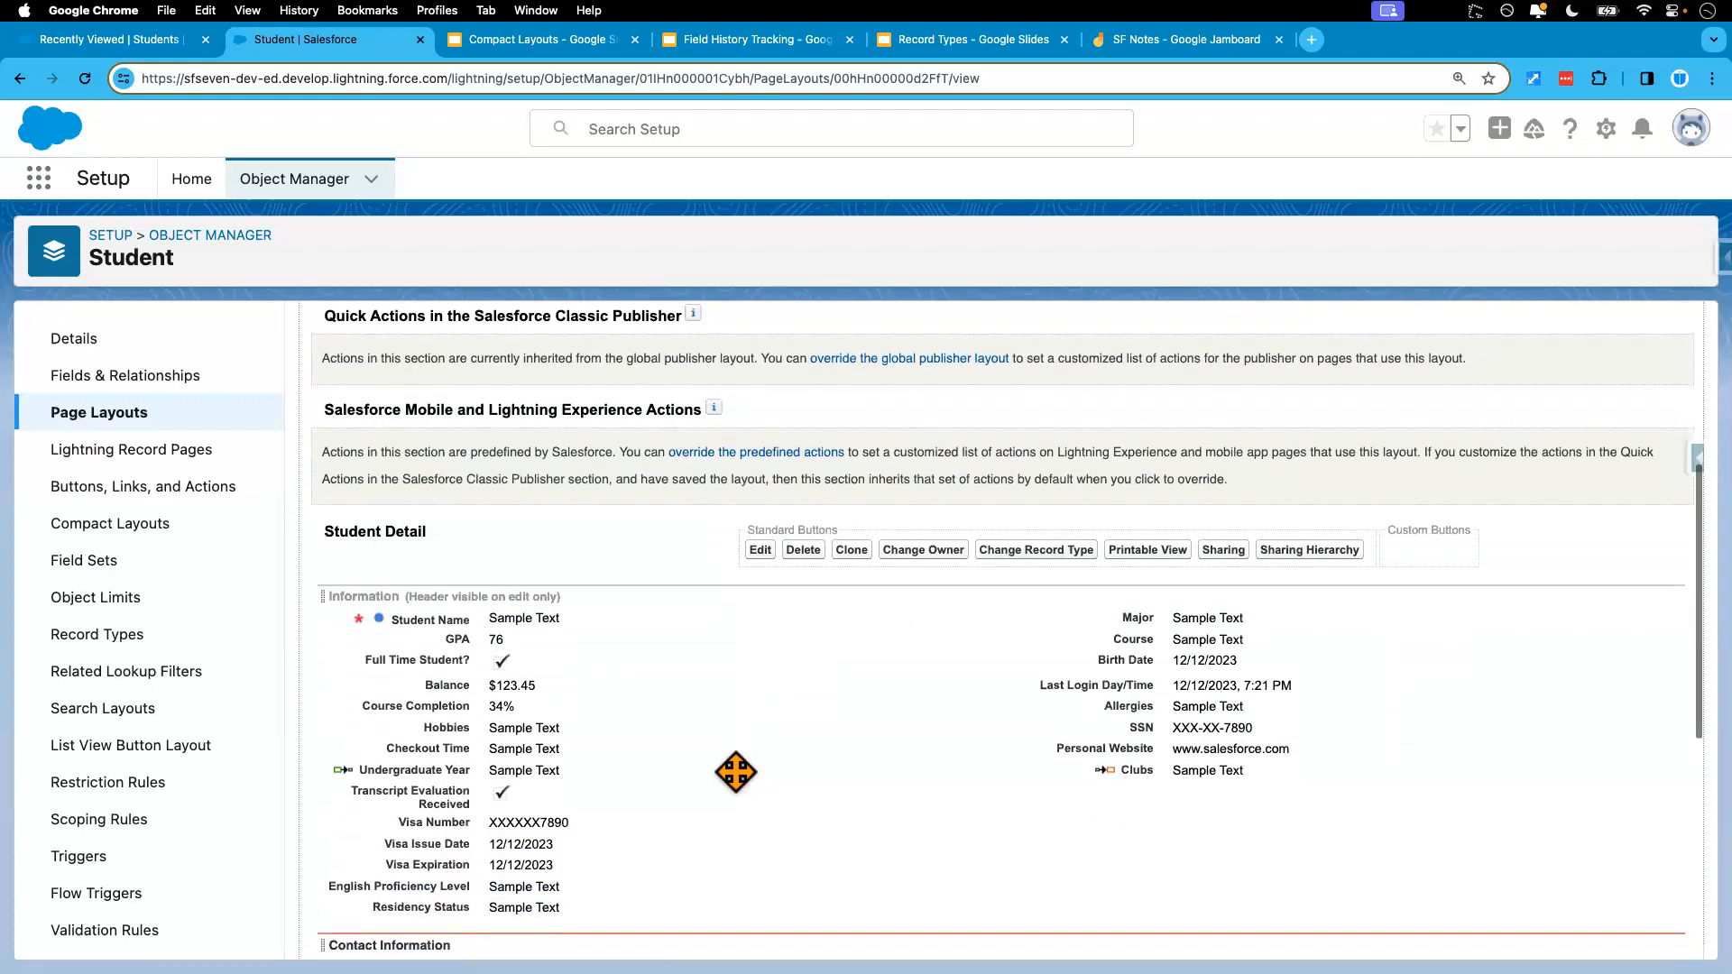
scroll(736, 773, "down", 1)
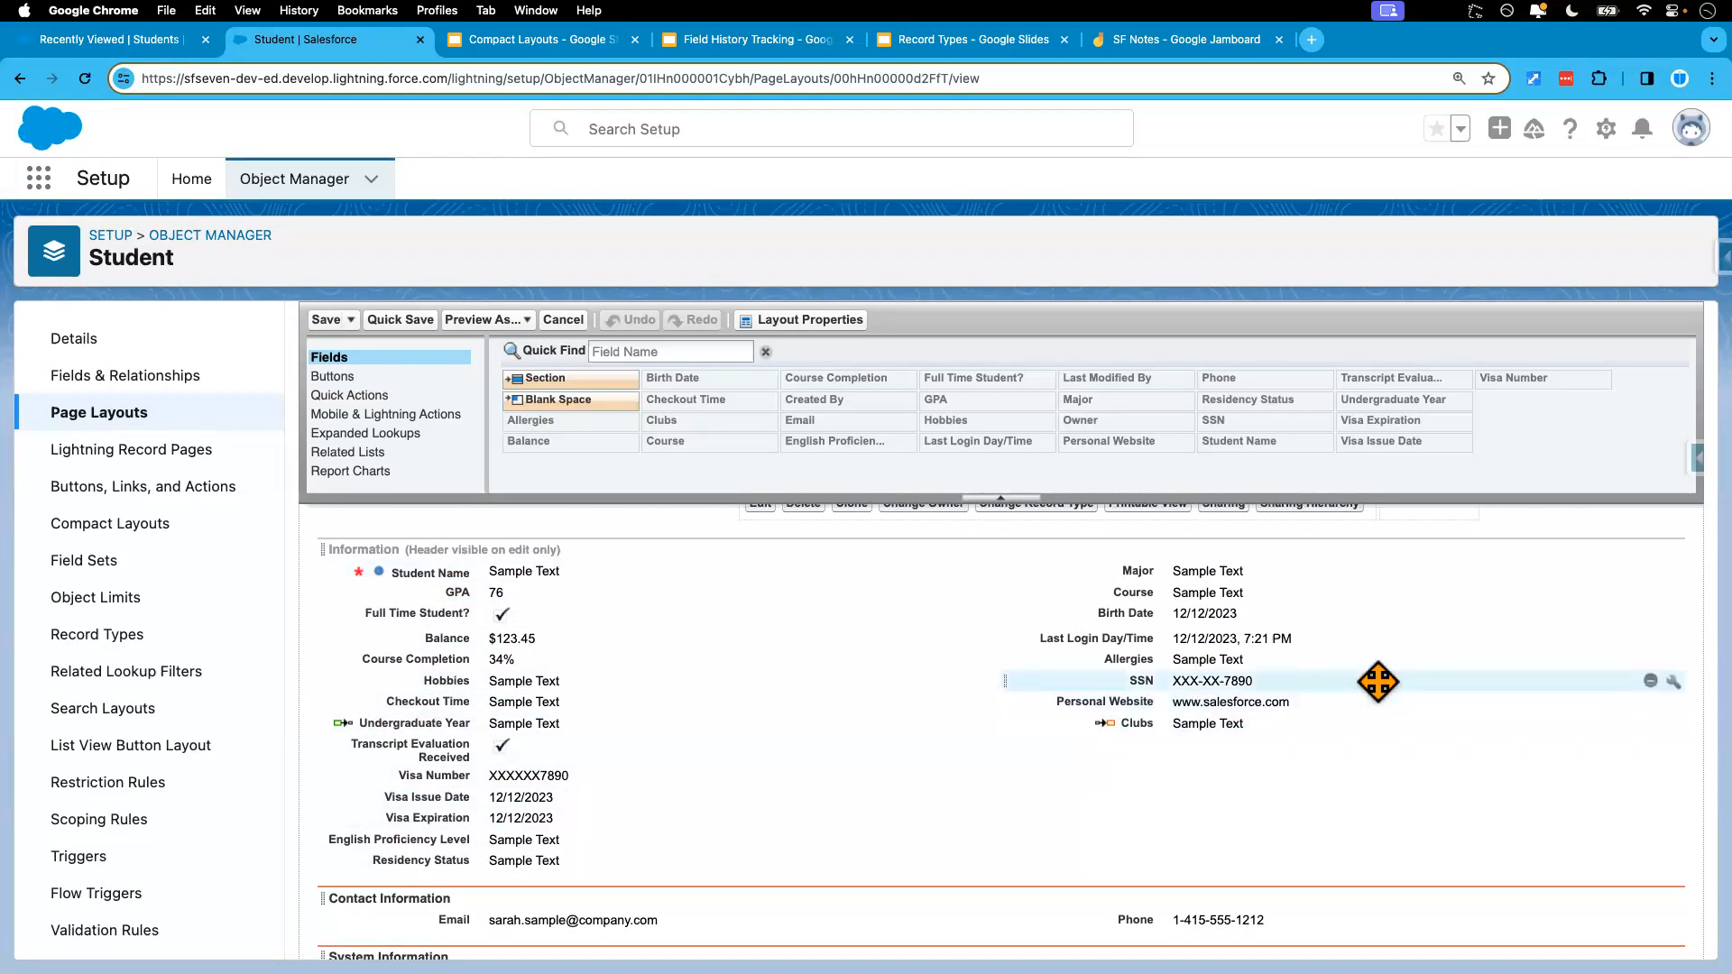
left_click(1651, 681)
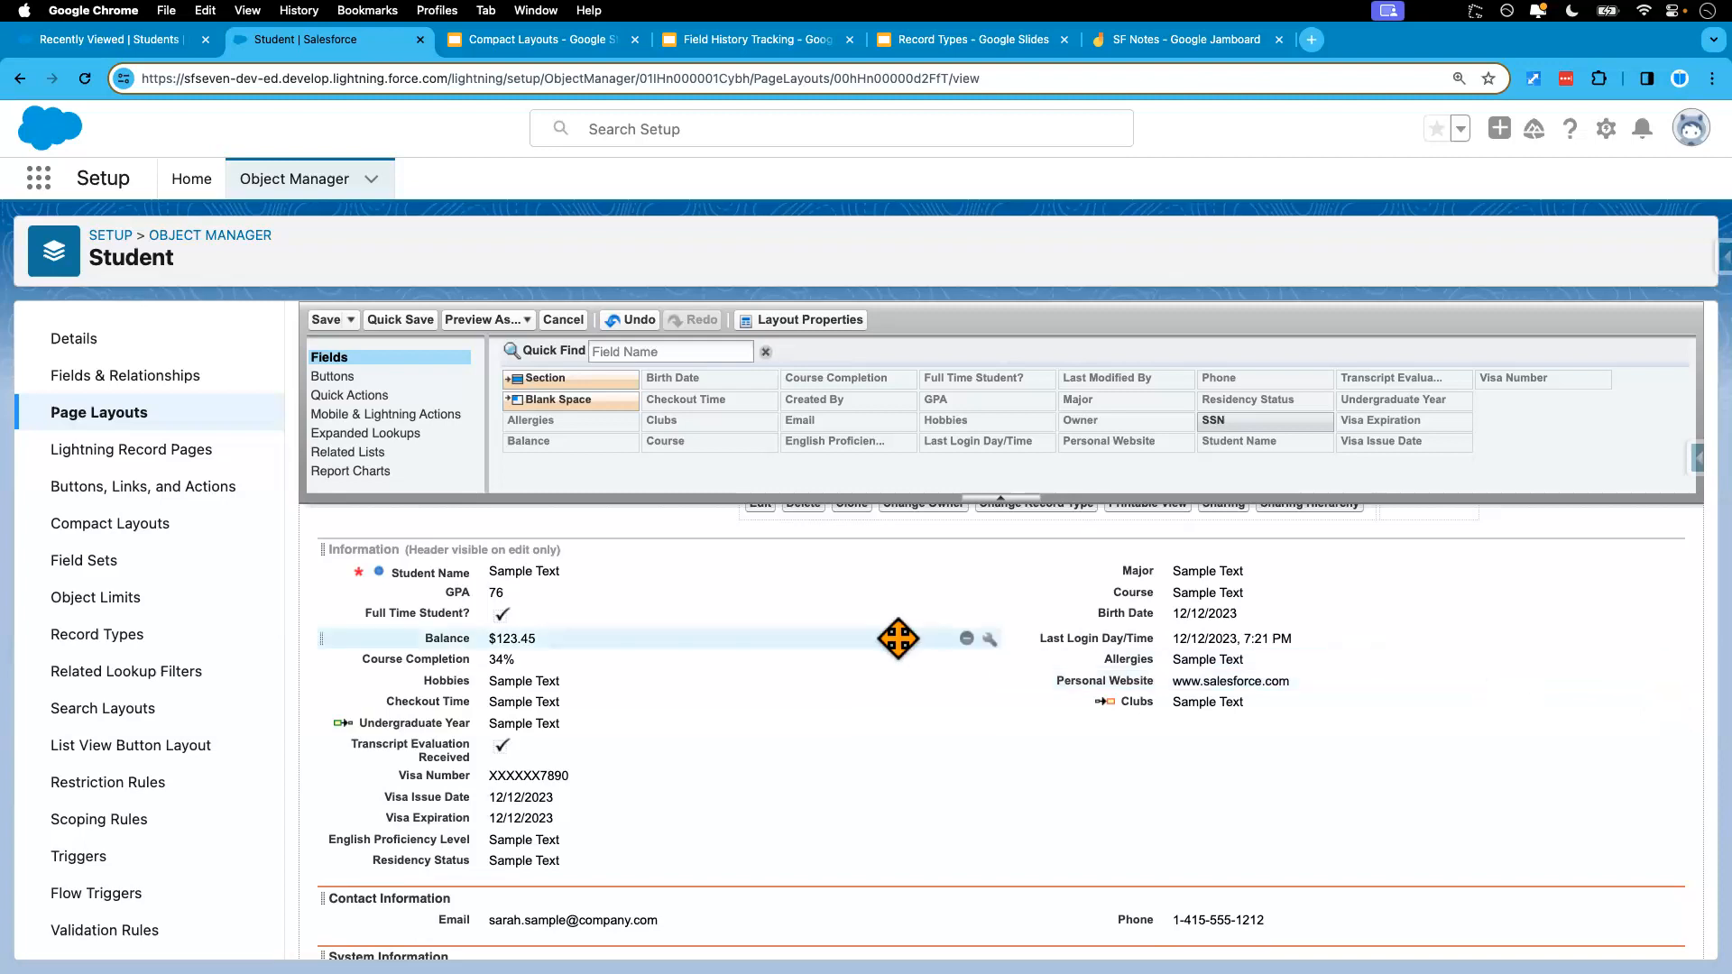
- Move Visa Issue Date, Visa Number and Visa Expiration under Clubs, and Transcript Evaluation Received below Residency Status
scroll(893, 641, "up", 1)
scroll(546, 853, "down", 1)
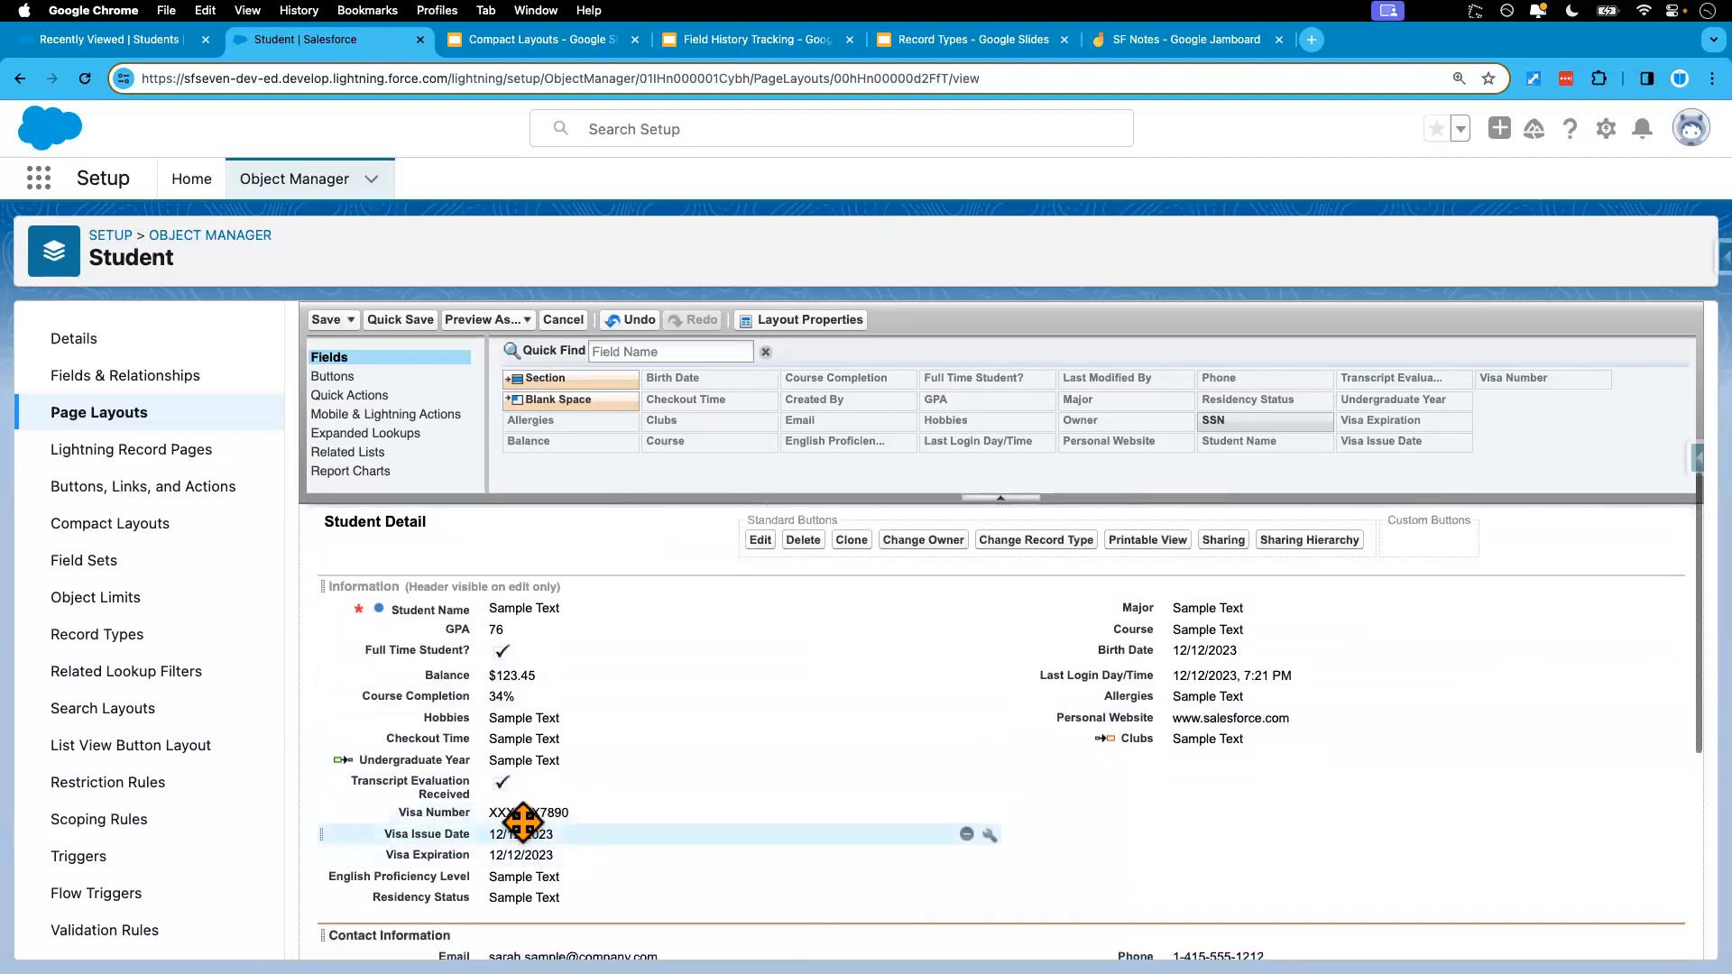
left_click(517, 834)
left_click_drag(517, 835, 1092, 767)
left_click_drag(507, 812, 1194, 825)
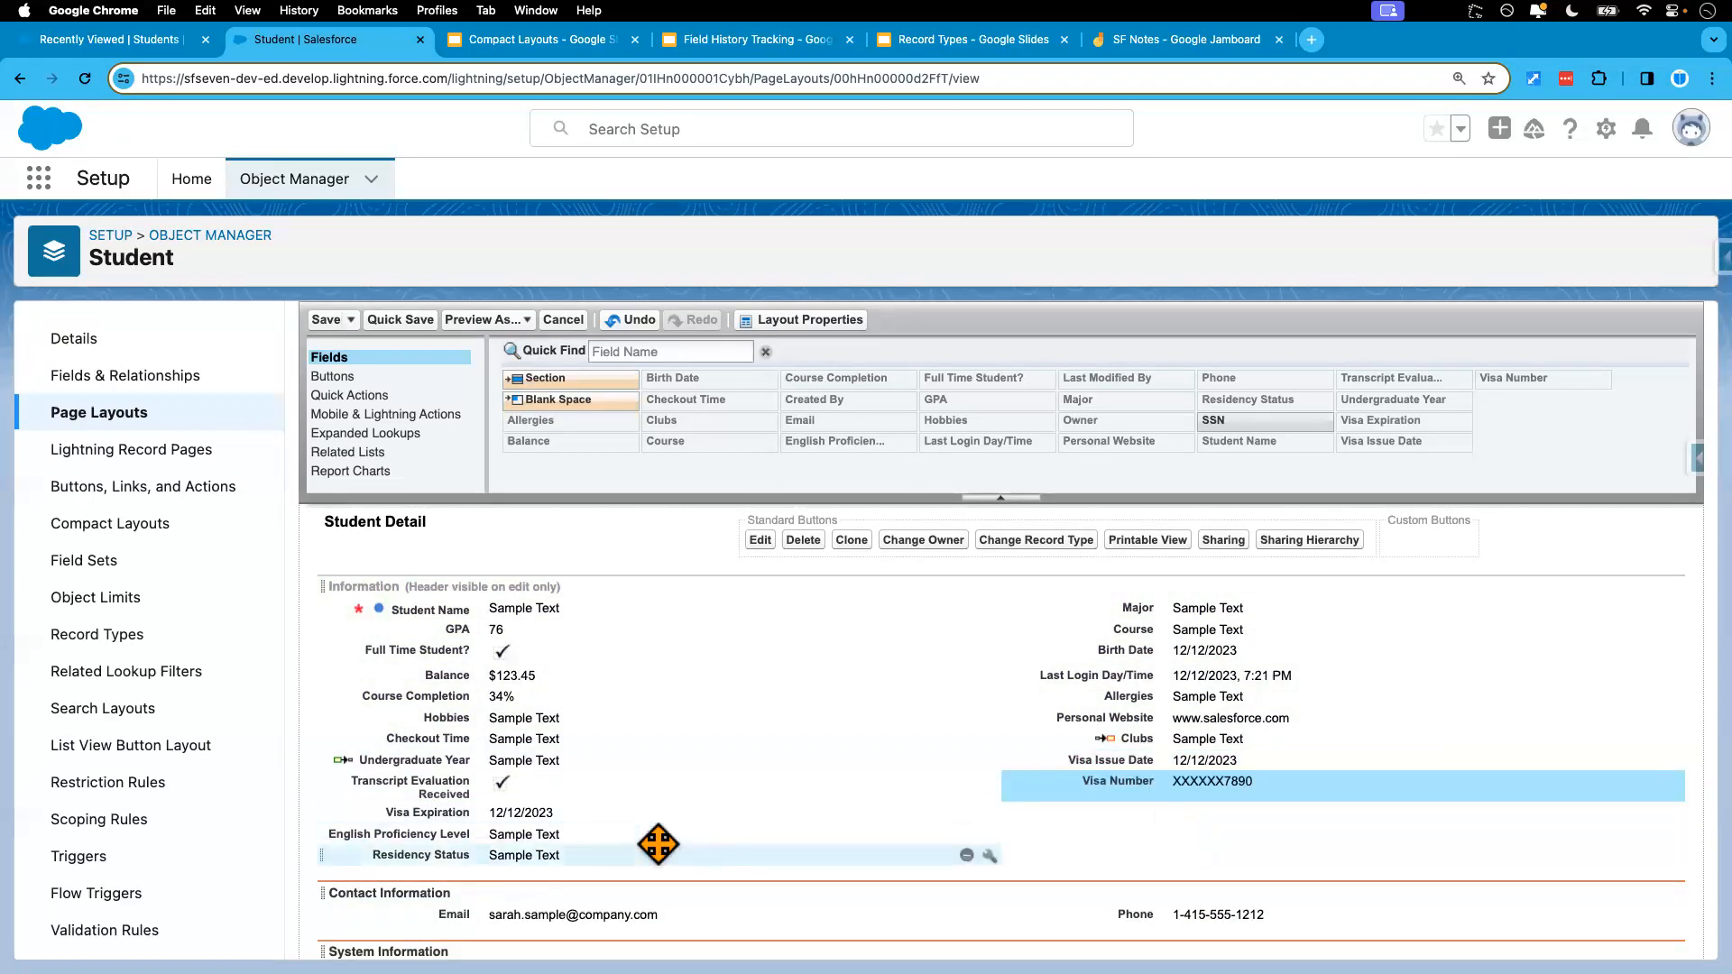
left_click_drag(537, 816, 1199, 842)
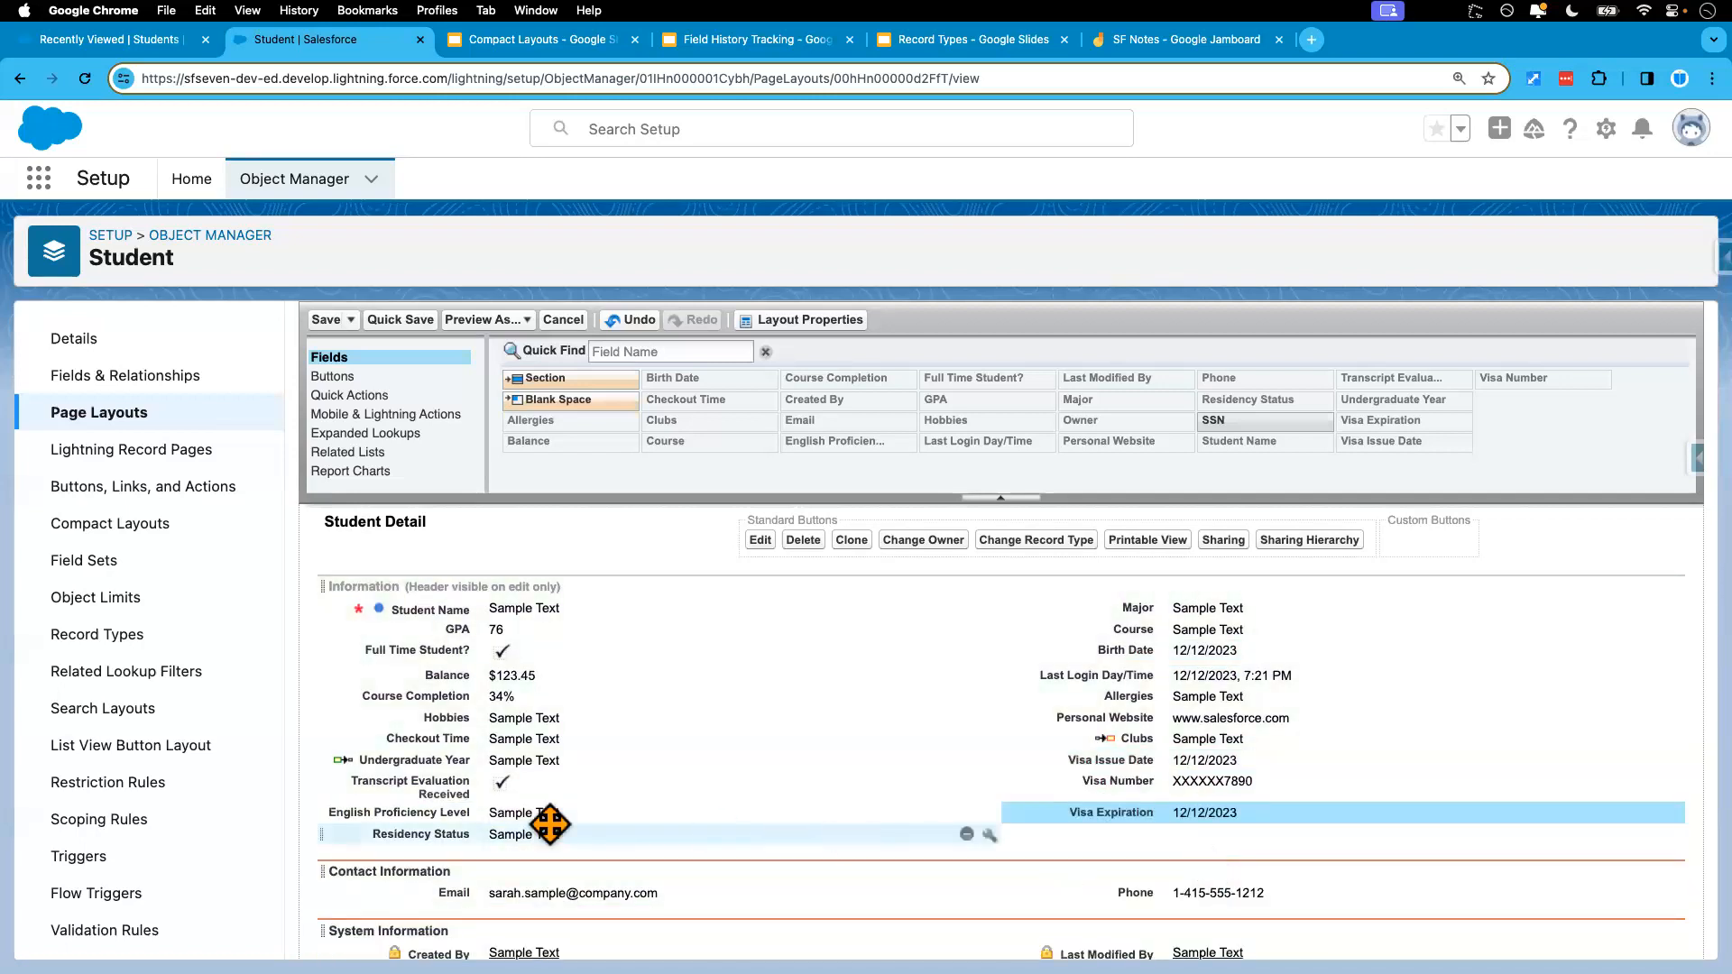
left_click_drag(437, 781, 457, 836)
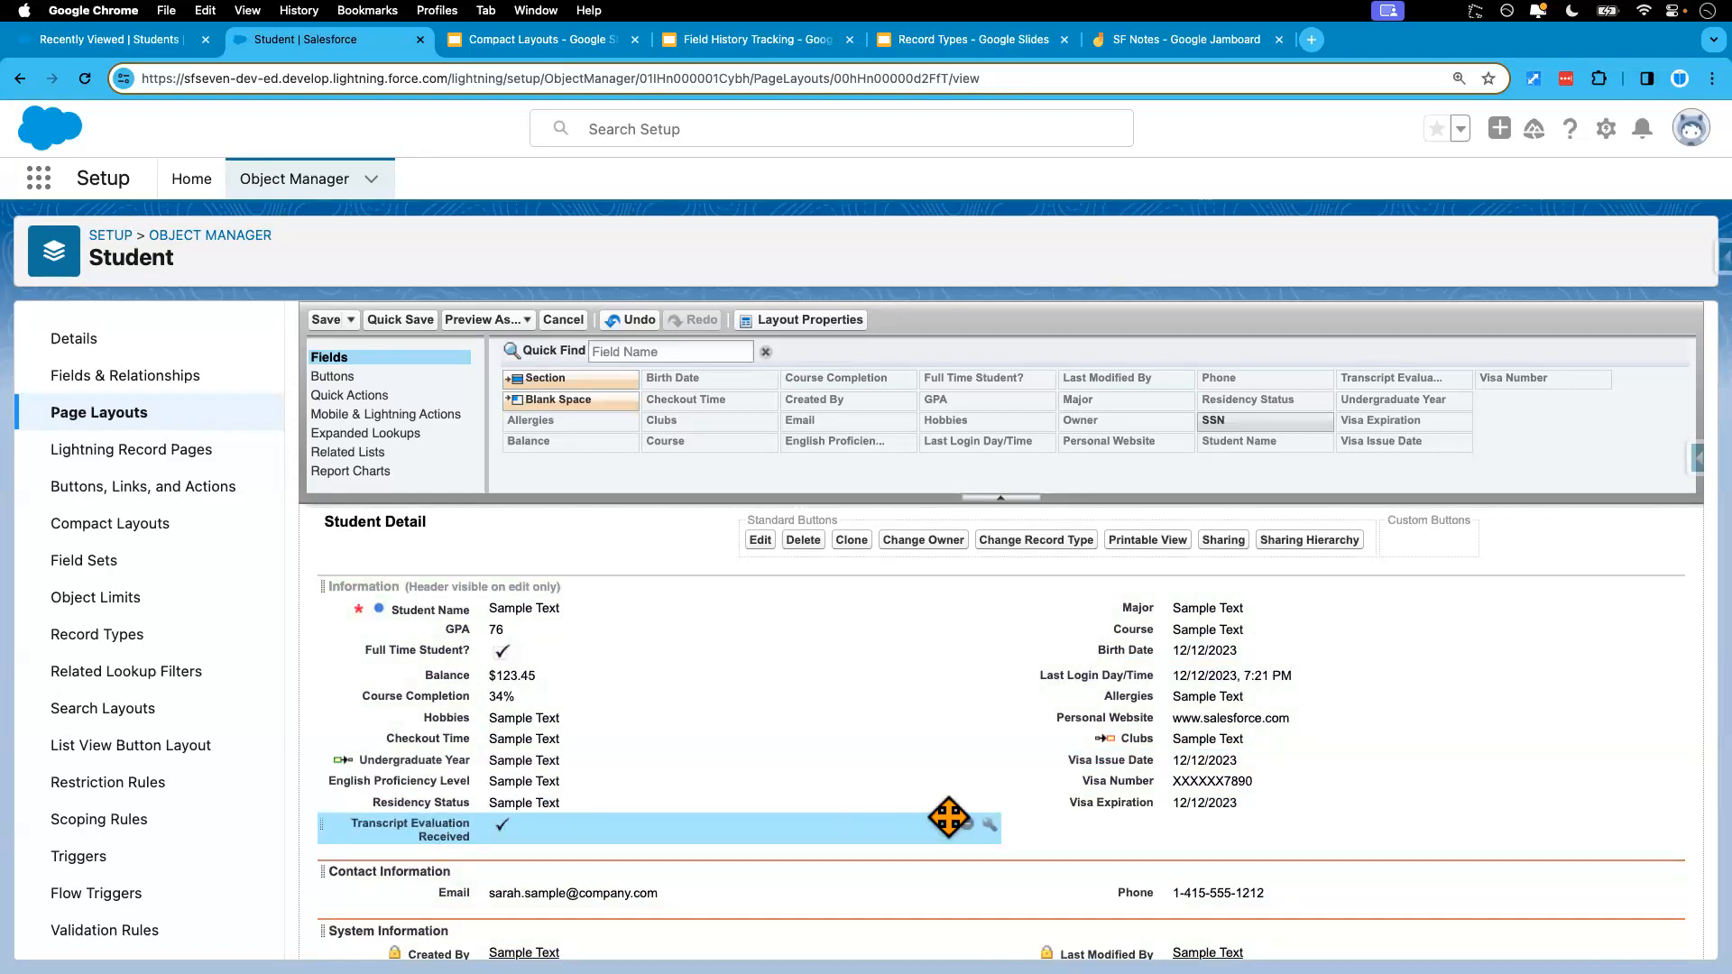
- Quick-save the International Student Pagelayout and return to the Page Layouts list
scroll(949, 817, "down", 2)
scroll(949, 817, "up", 2)
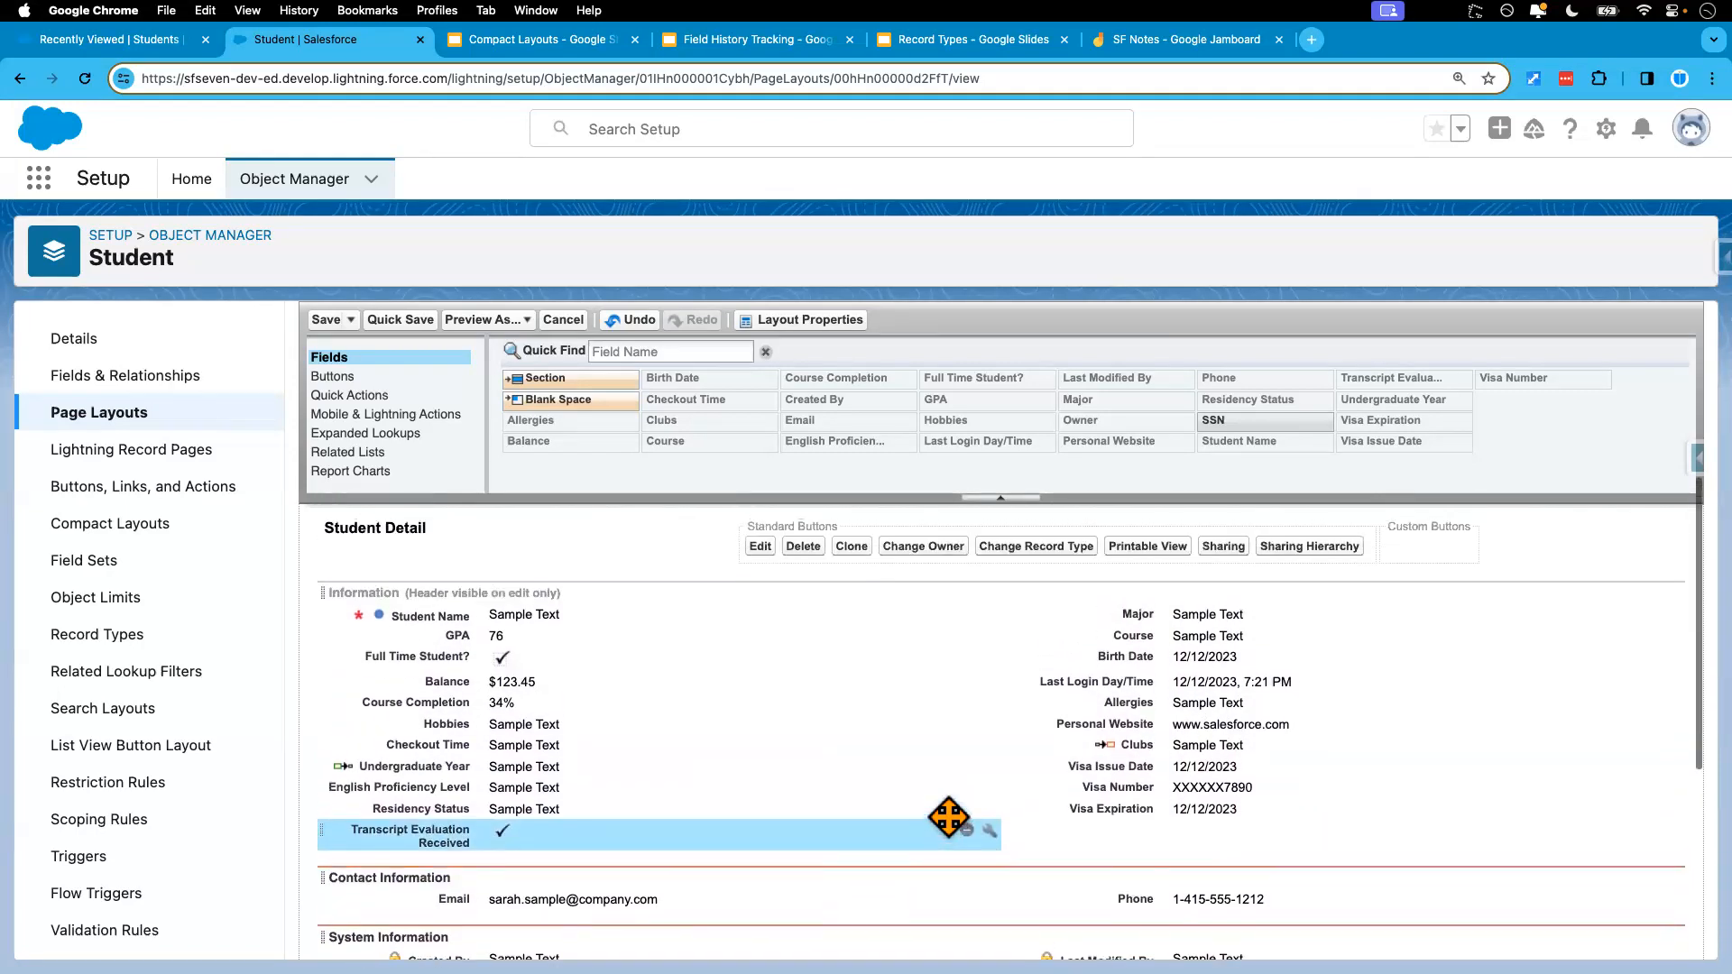
left_click(402, 320)
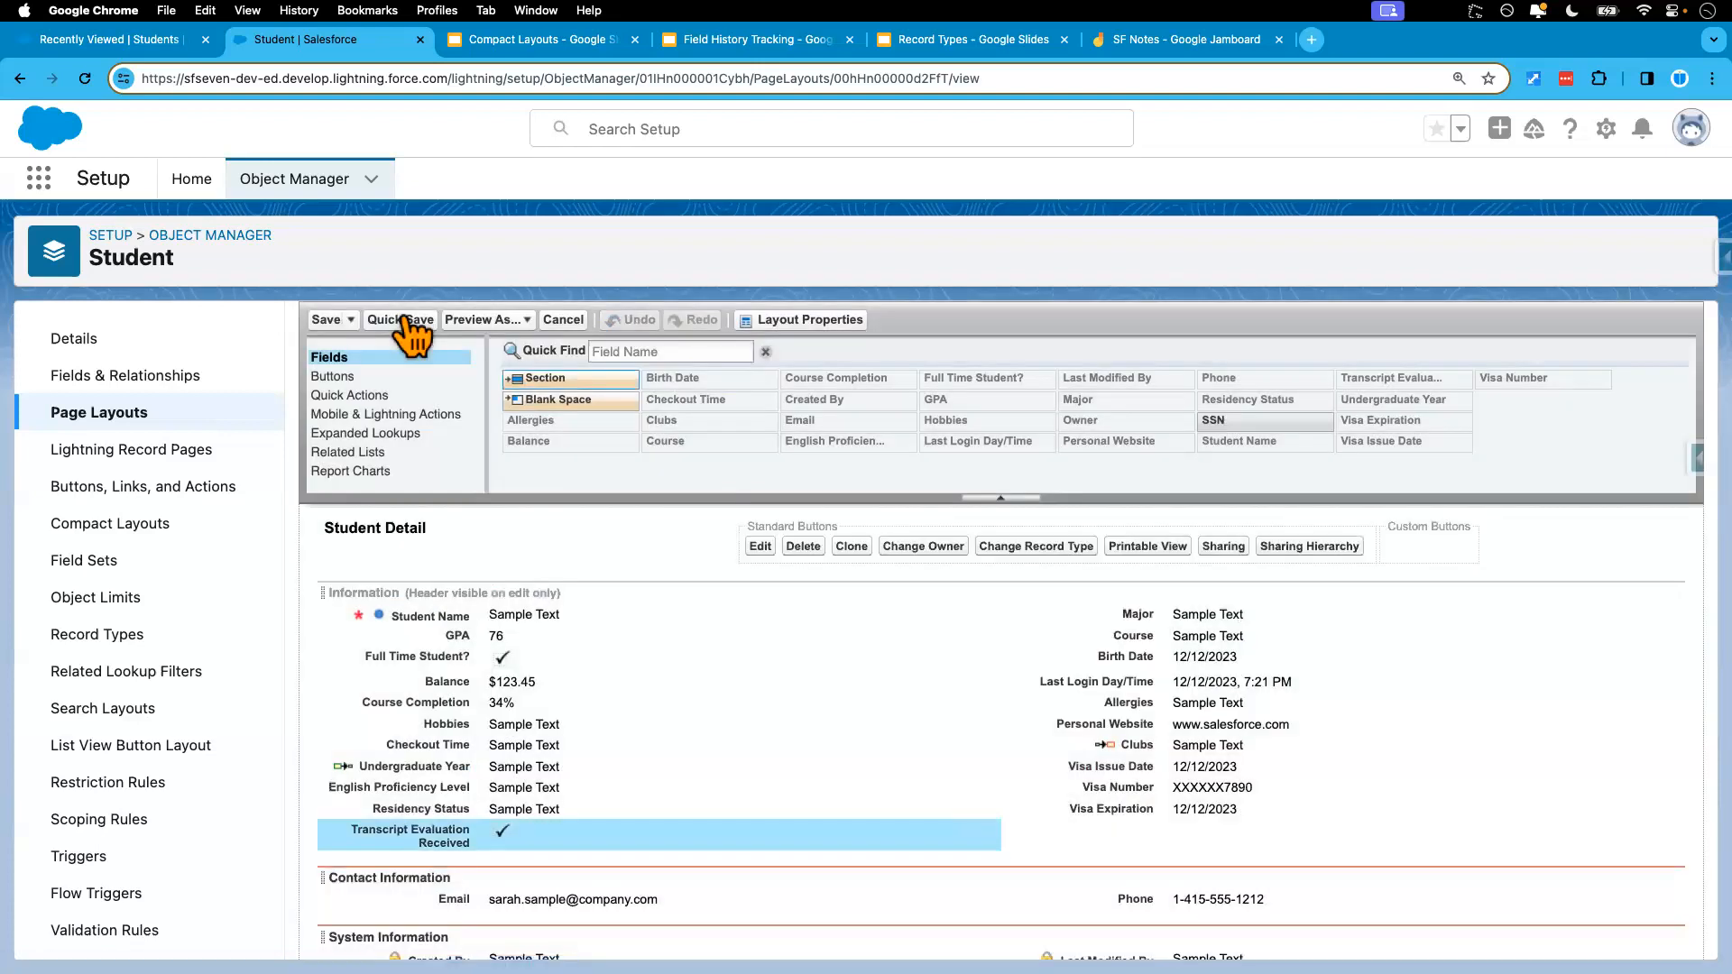
left_click(115, 417)
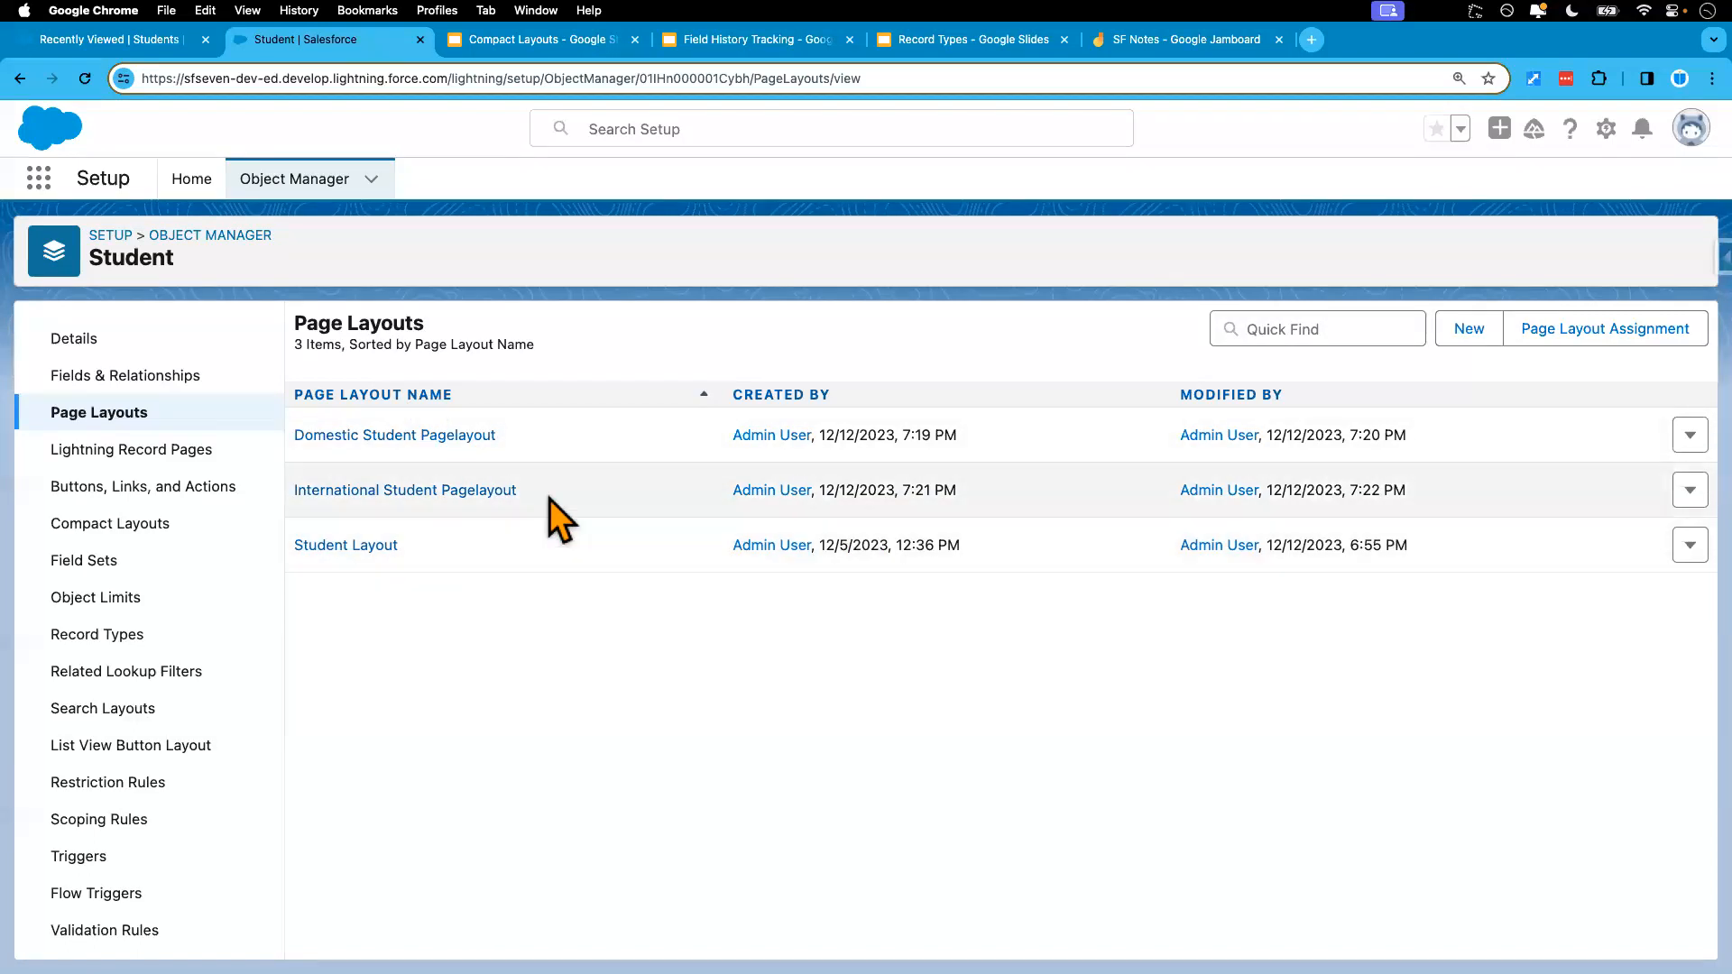
- Open a blank New Student record from the Recently Viewed Students list
left_click(139, 36)
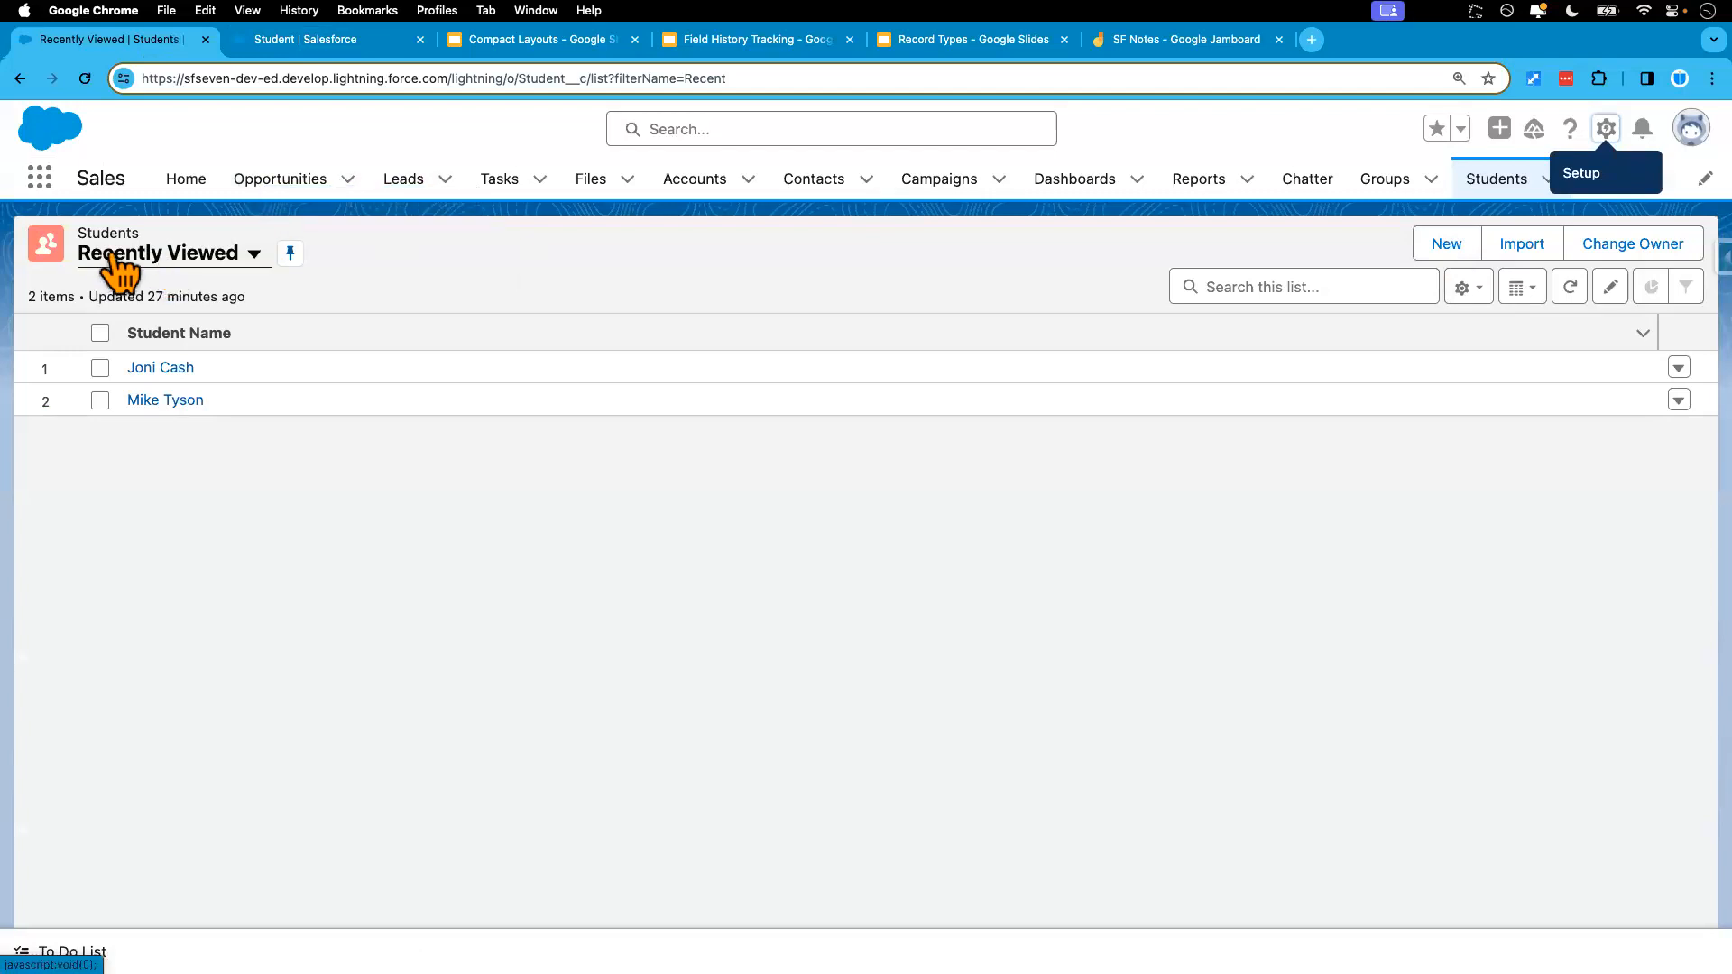
left_click(1459, 251)
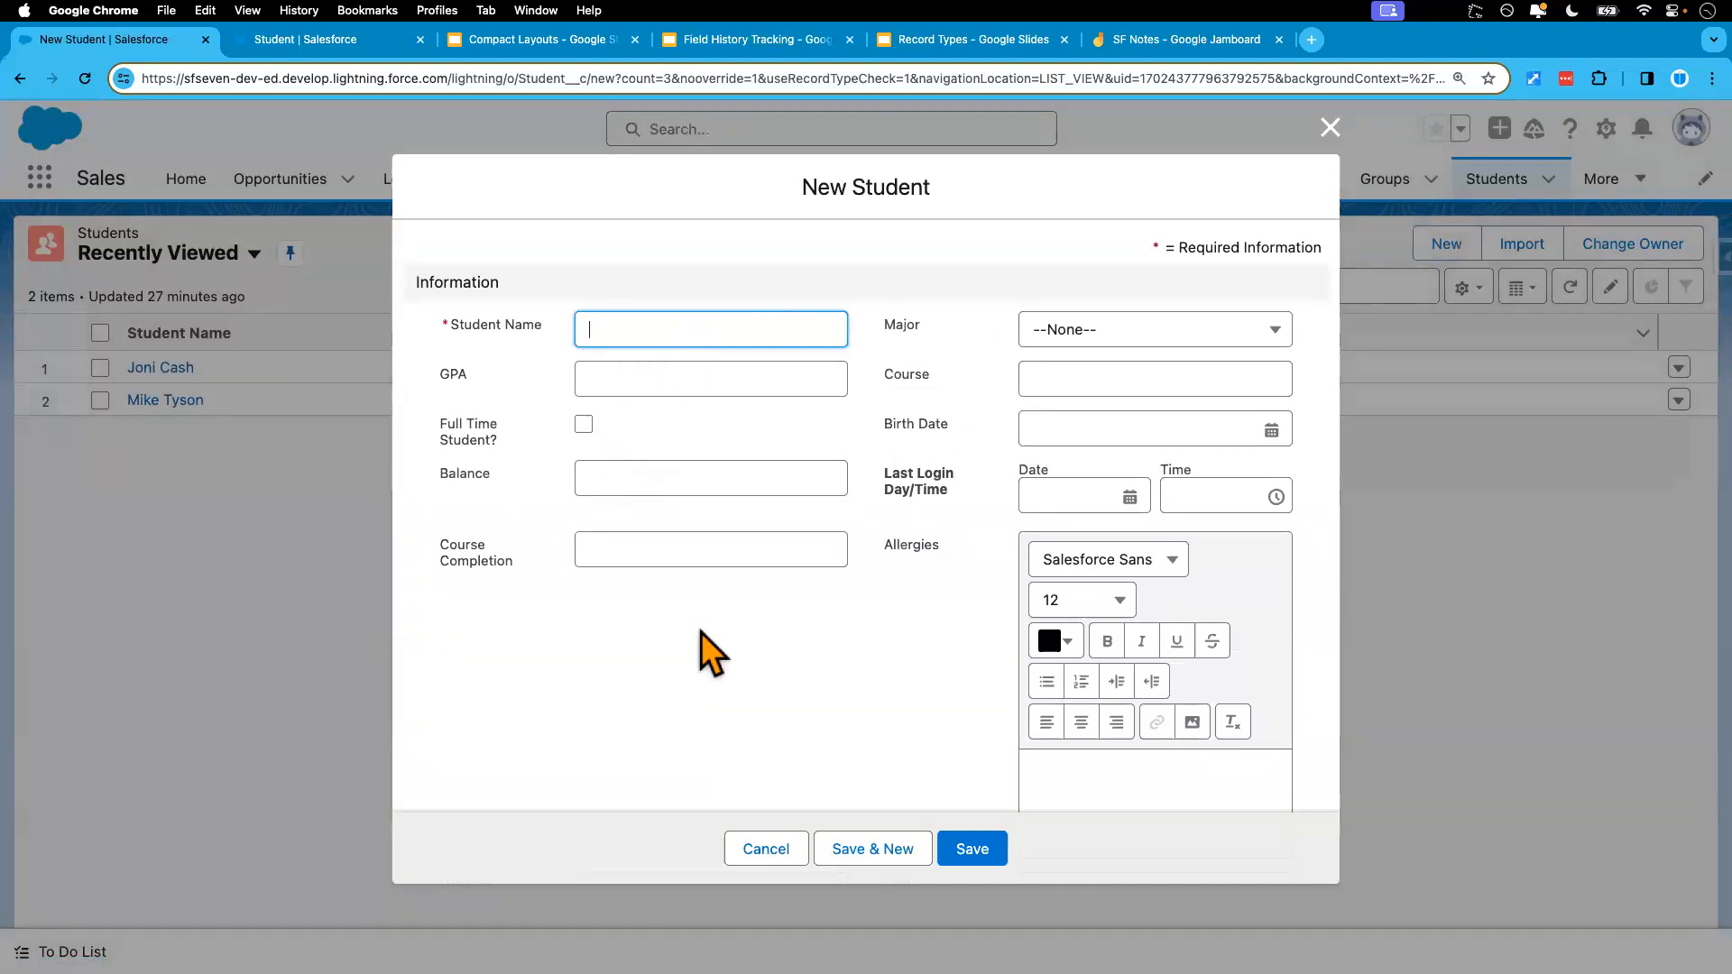
- Review the New Student form's fields, cancel it, and switch to the SF Notes board
scroll(701, 632, "down", 10)
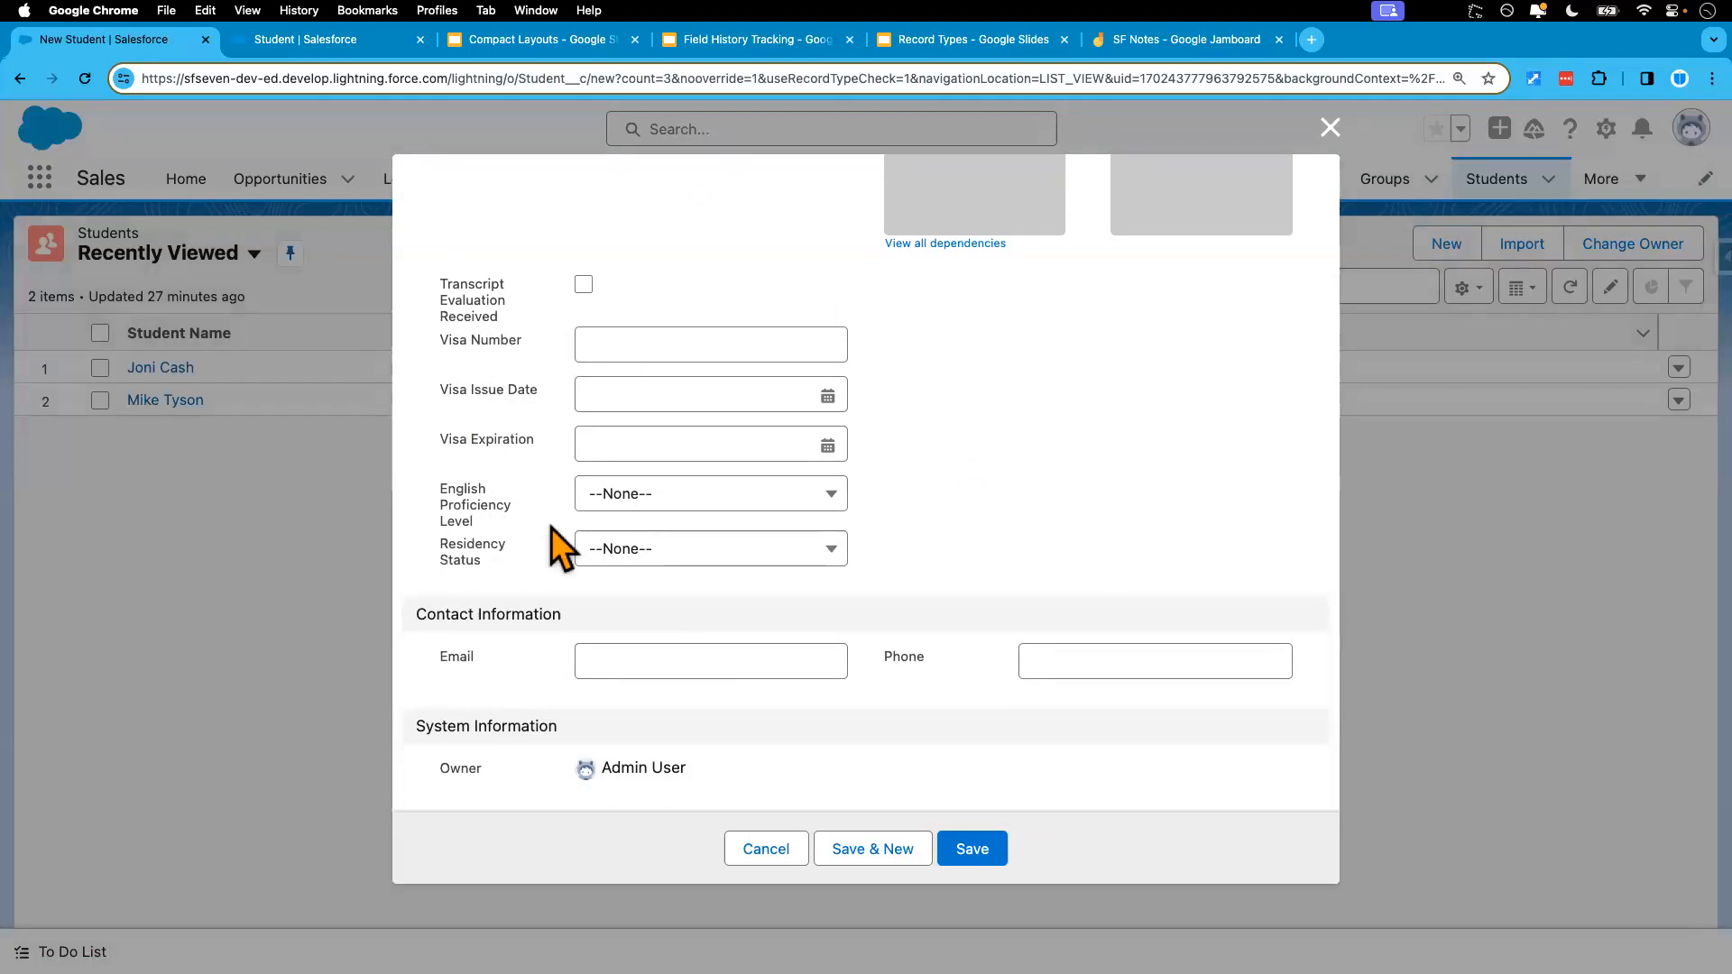
scroll(552, 532, "up", 8)
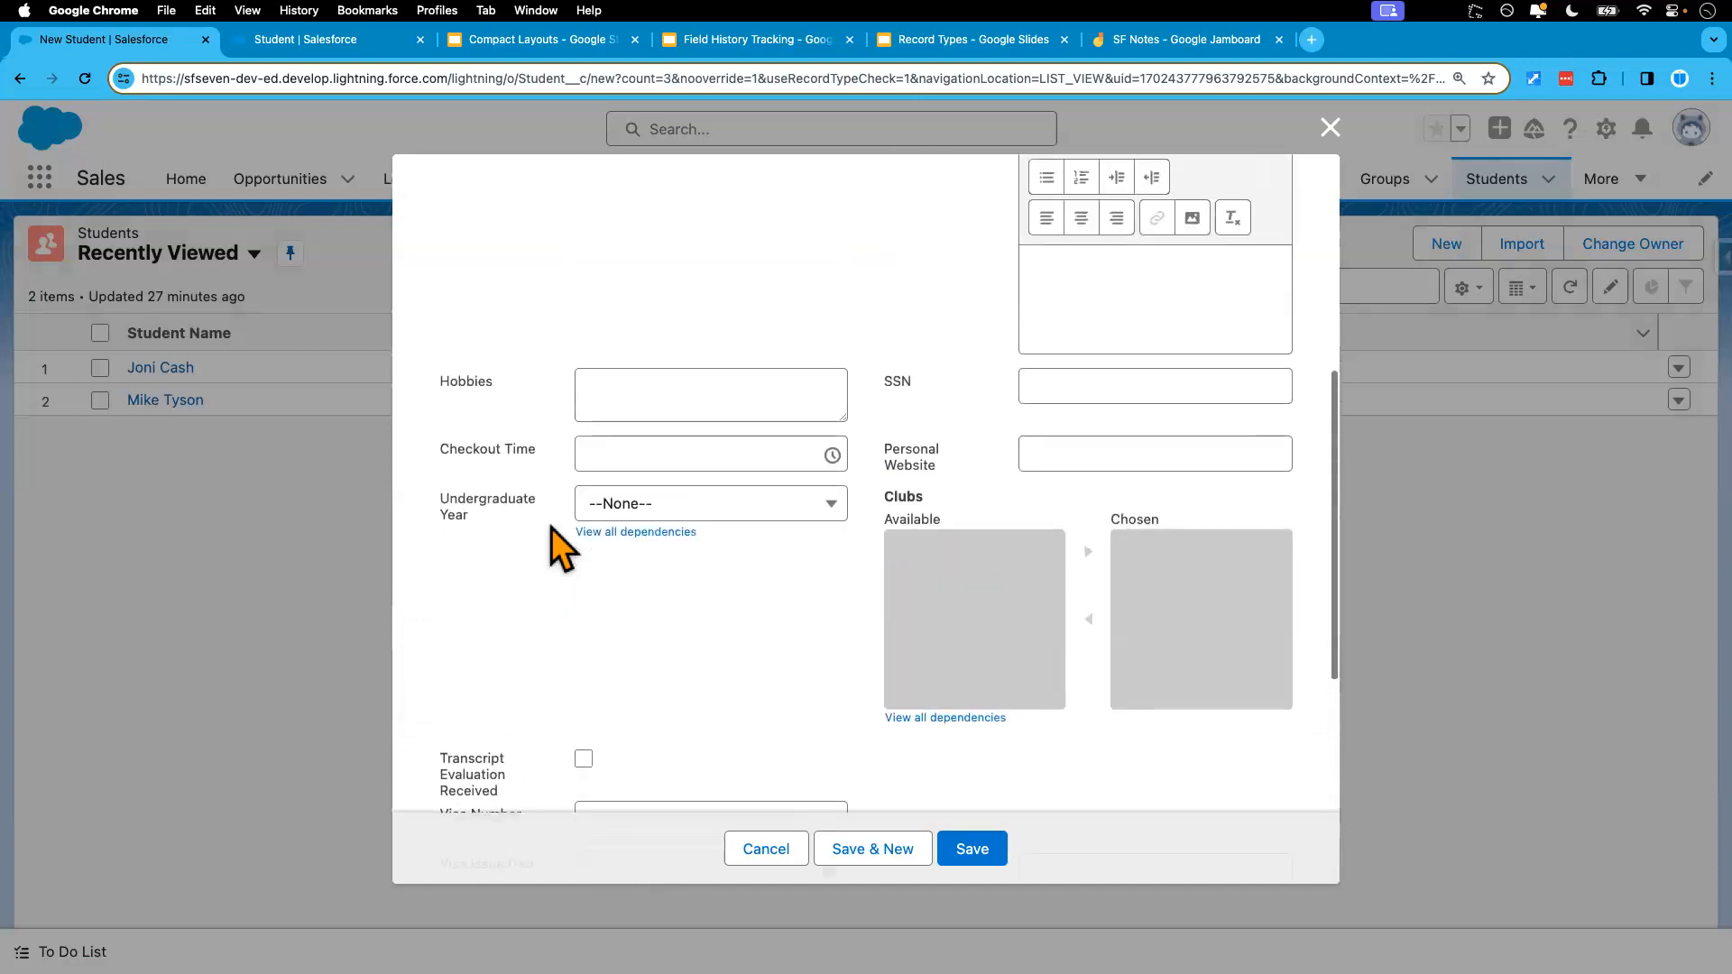
left_click(763, 856)
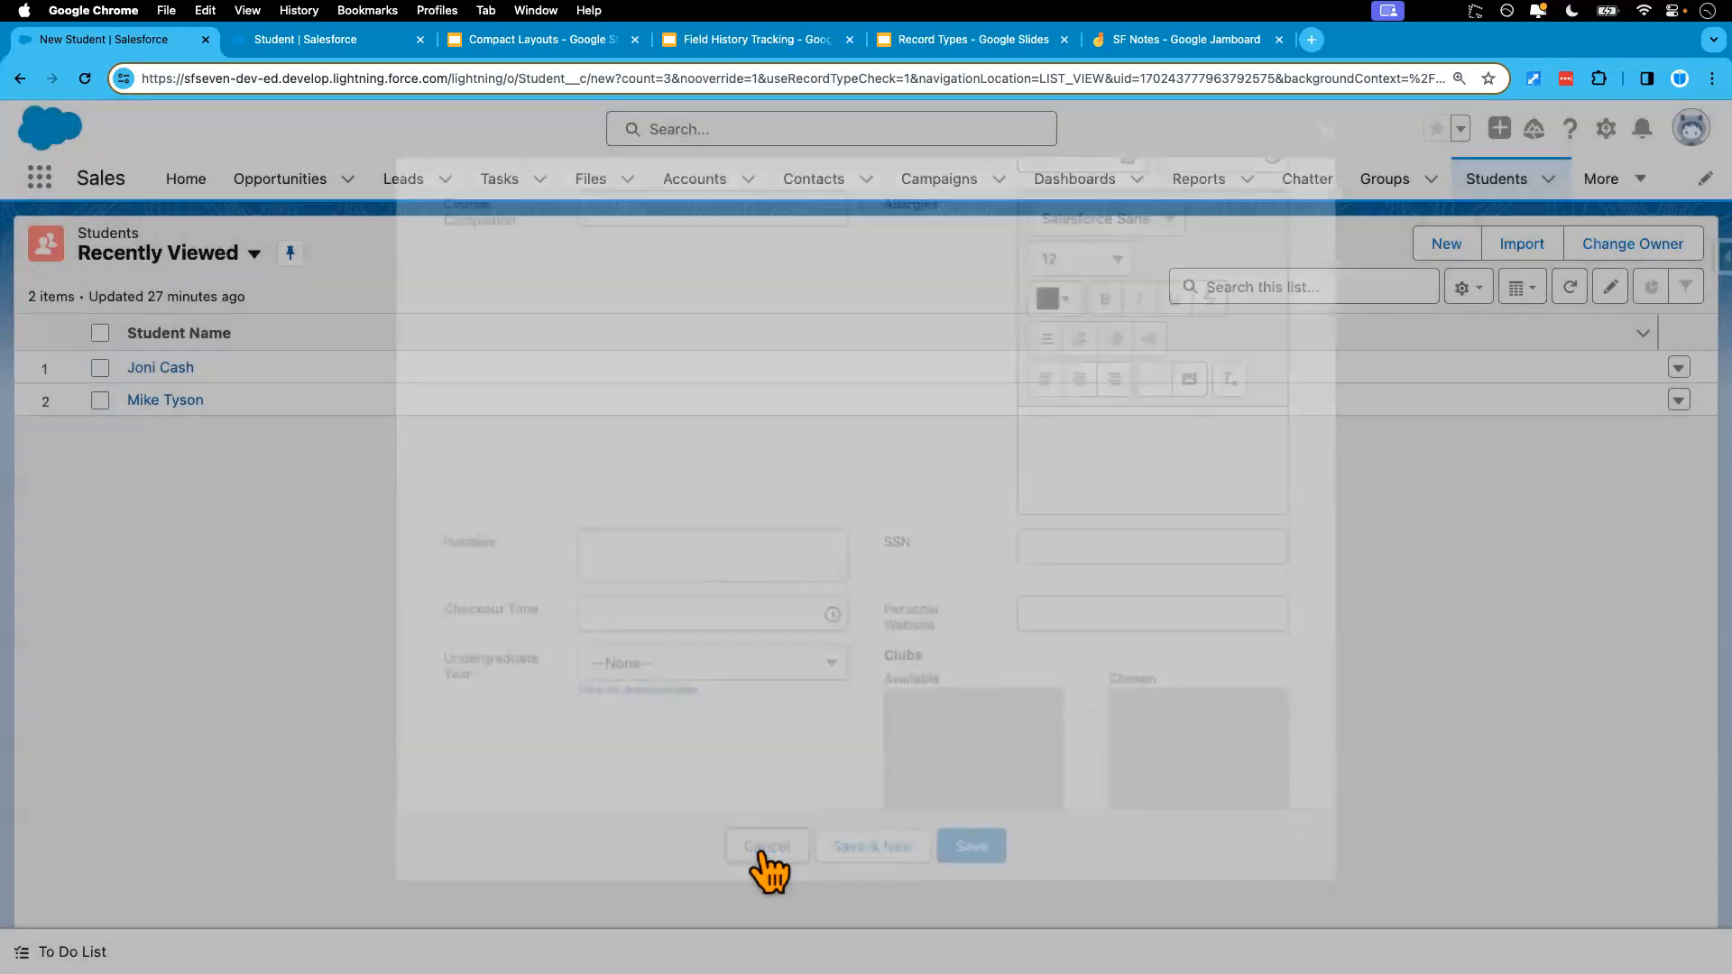
left_click(1151, 41)
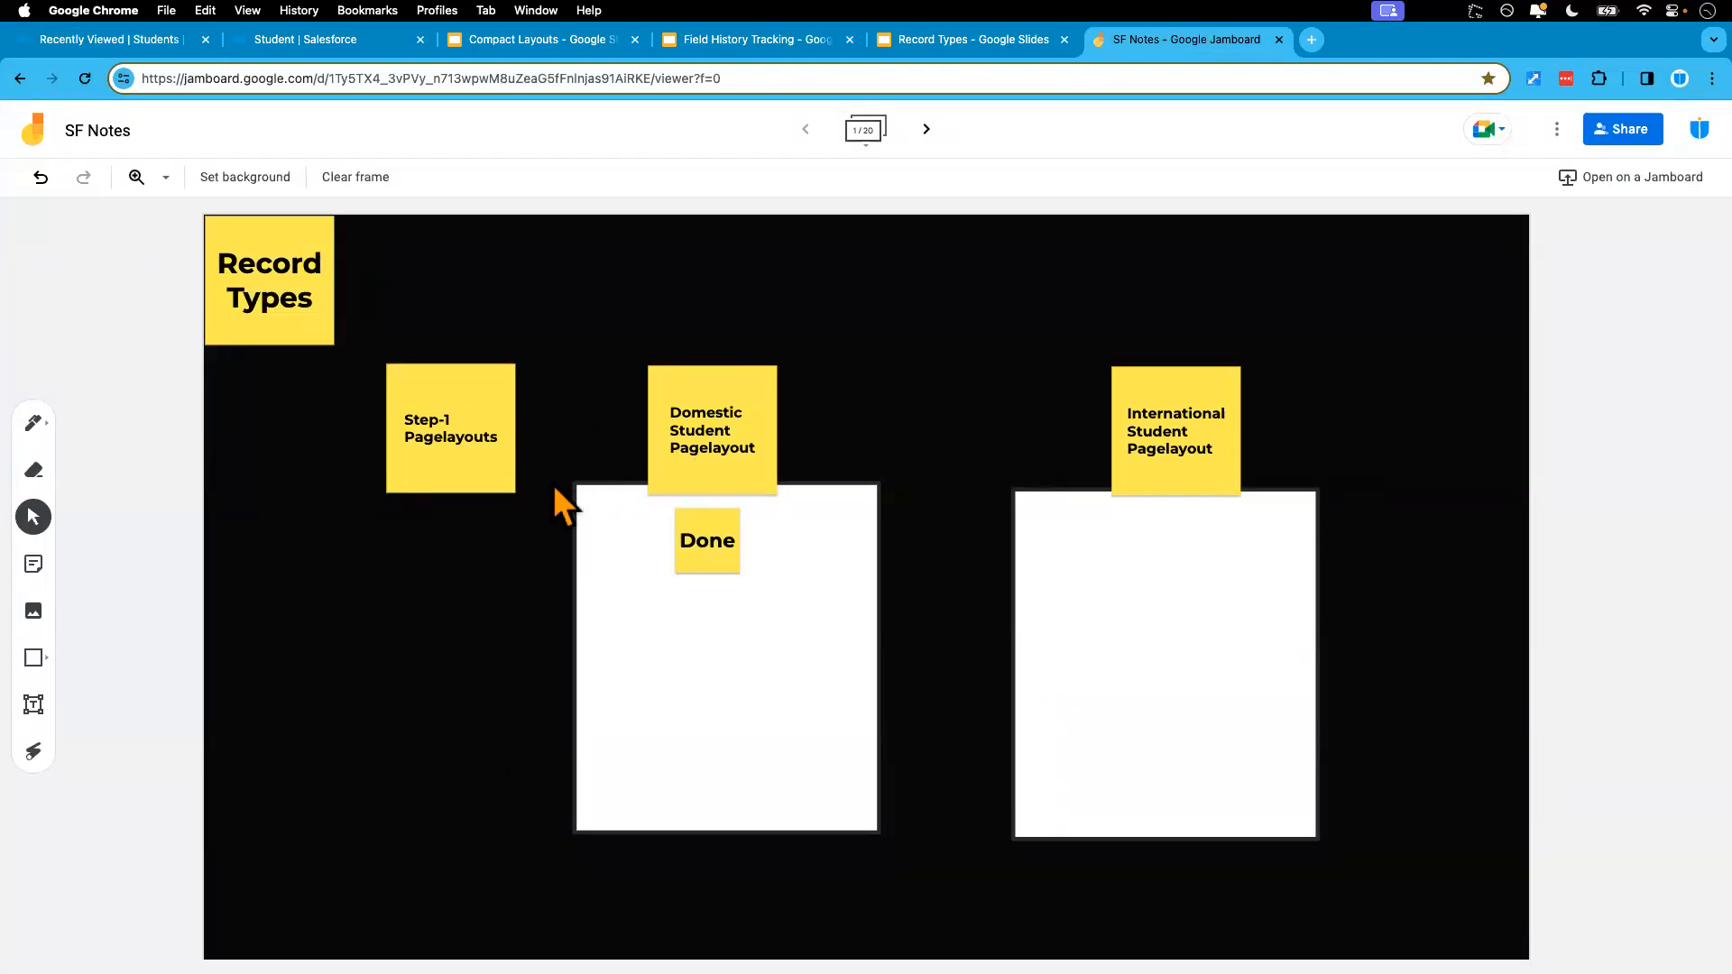
- Move the Step-1 note and the Domestic Student Pagelayout note, frame and Done note up
left_click(494, 439)
left_click_drag(493, 436, 511, 320)
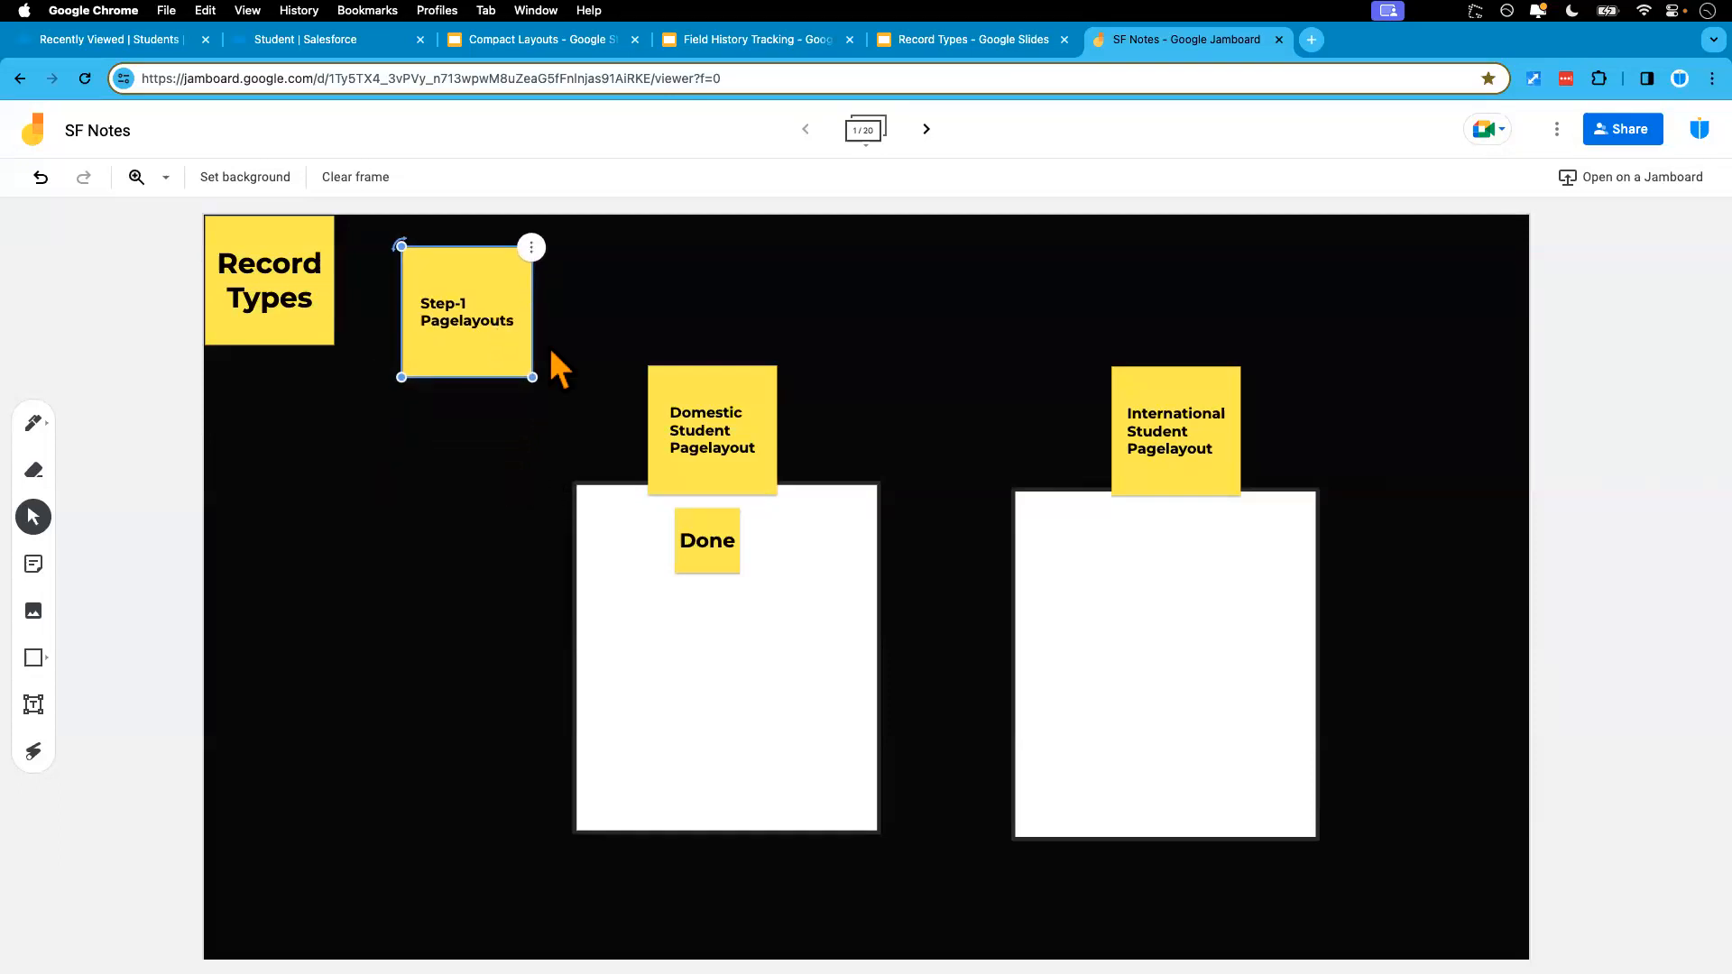
left_click(677, 431)
left_click(552, 474)
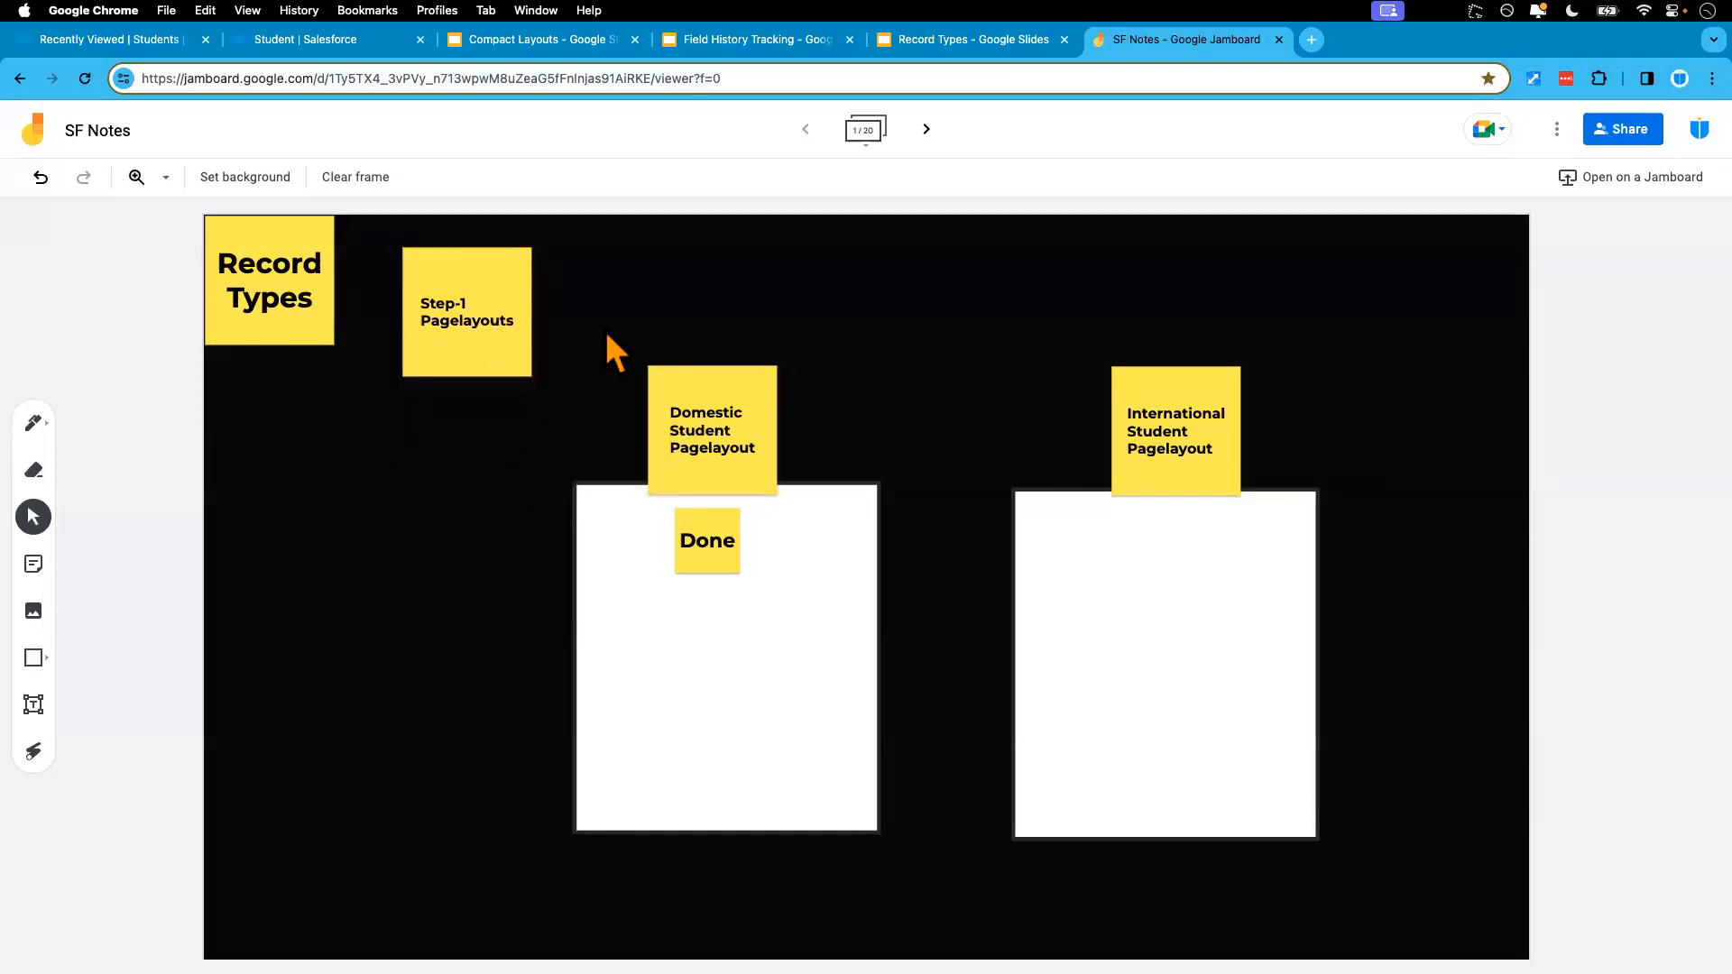
left_click_drag(713, 451, 680, 332)
left_click_drag(785, 518, 754, 388)
left_click_drag(729, 542, 1164, 591)
- Duplicate the Done note into the International Student Pagelayout frame, moving that note and frame up
key("super+d")
left_click_drag(1166, 492, 1013, 310)
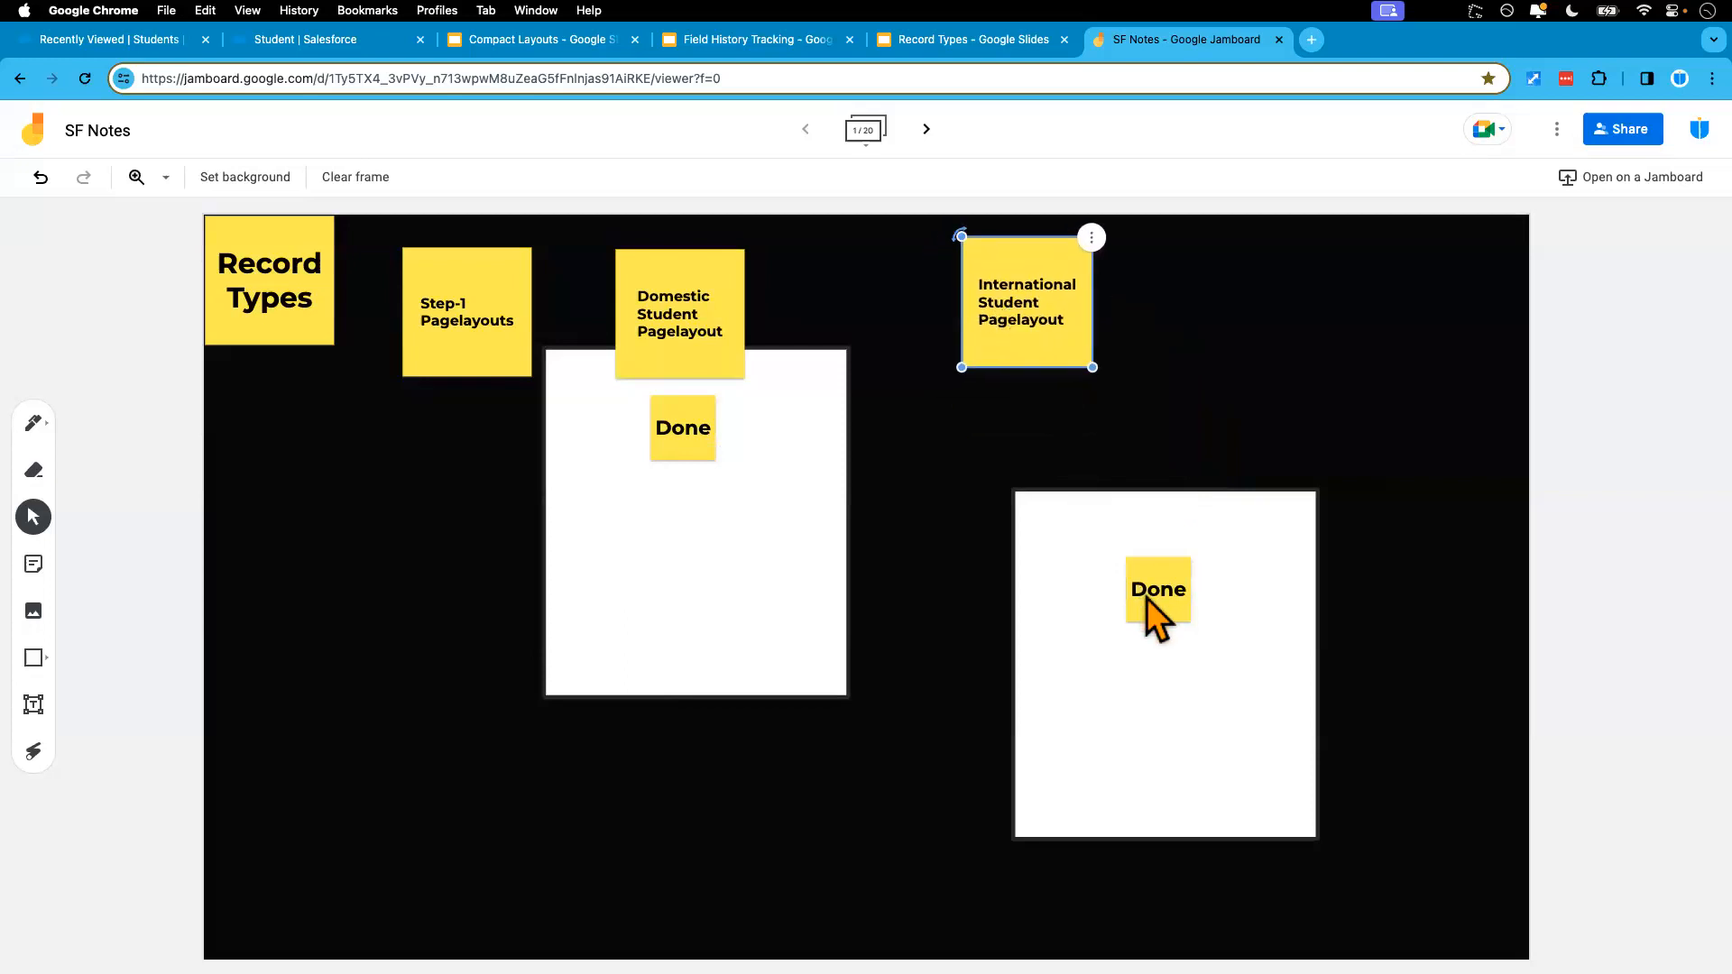
left_click_drag(1086, 495, 968, 371)
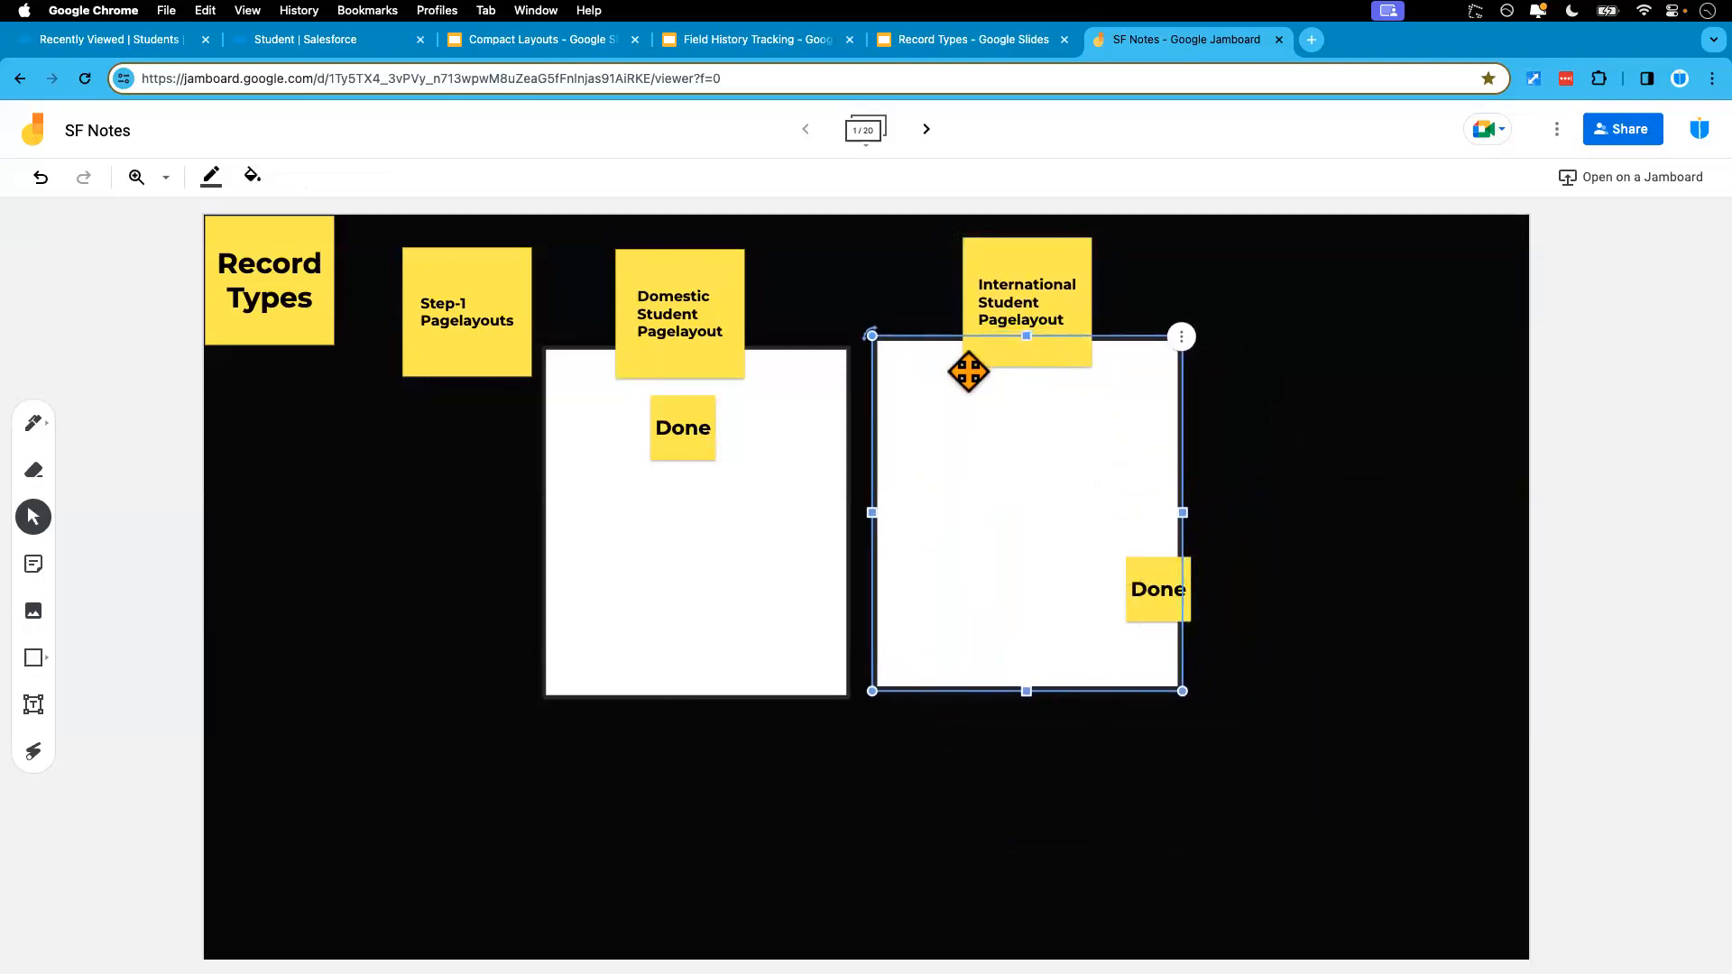
left_click_drag(1159, 598, 1013, 425)
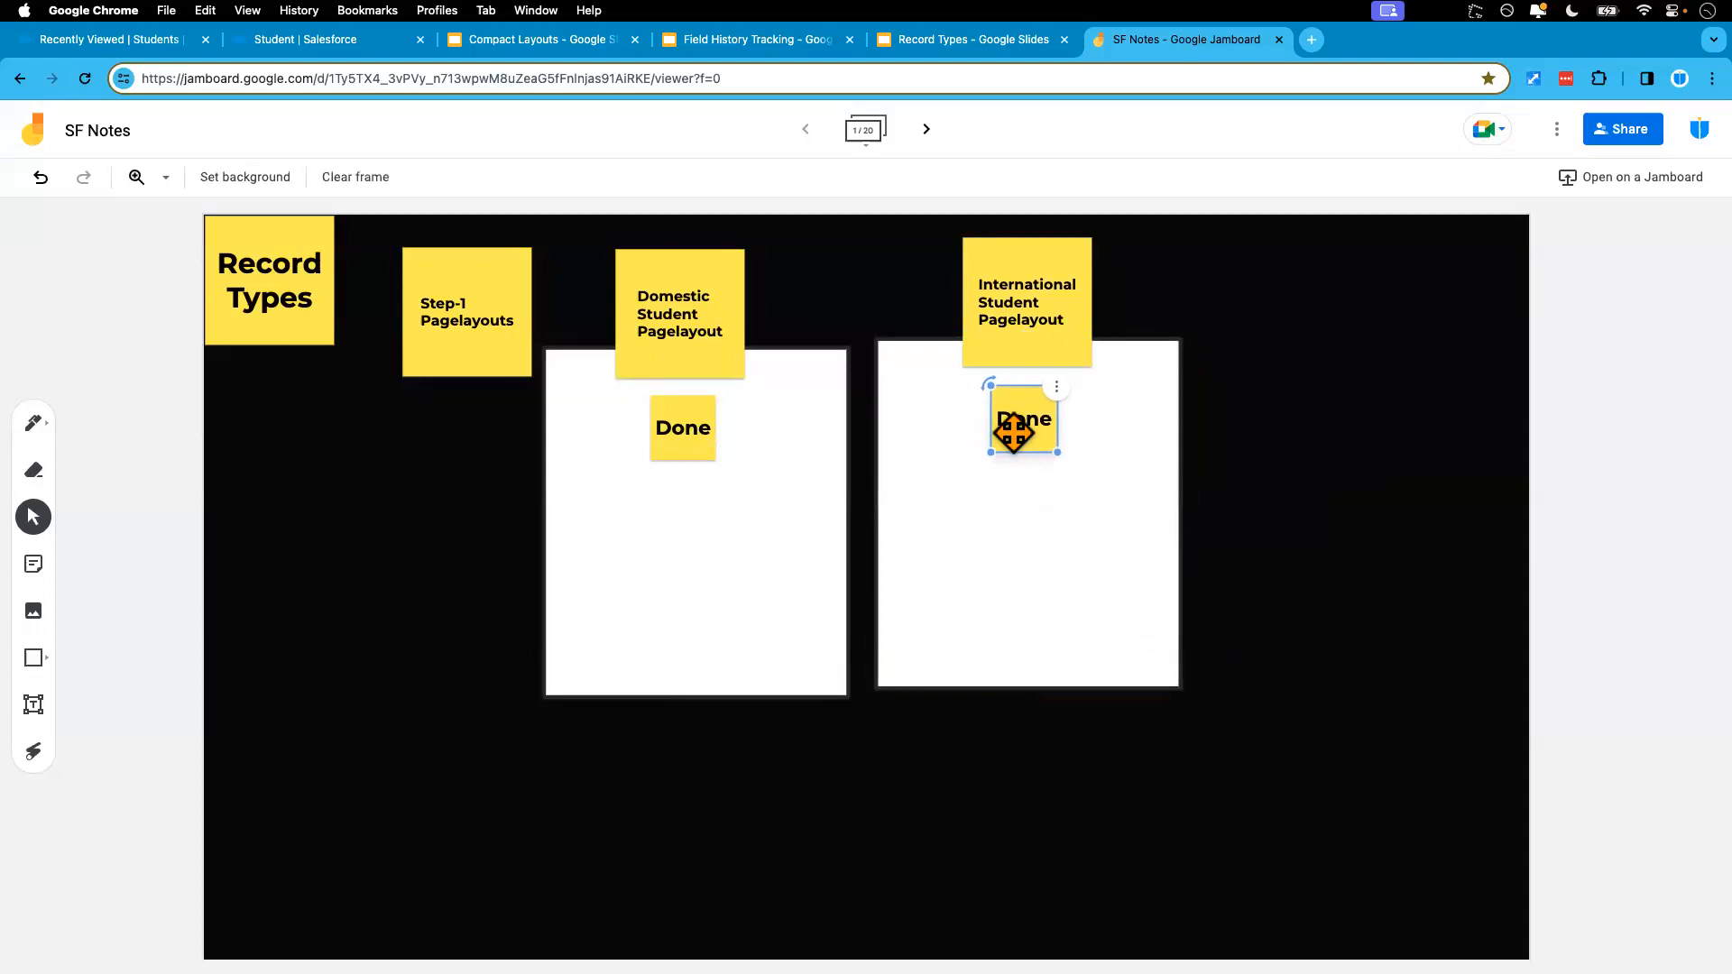
left_click(572, 769)
- Duplicate the Step-1 Pagelayouts note so a second copy sits lower down
left_click(444, 331)
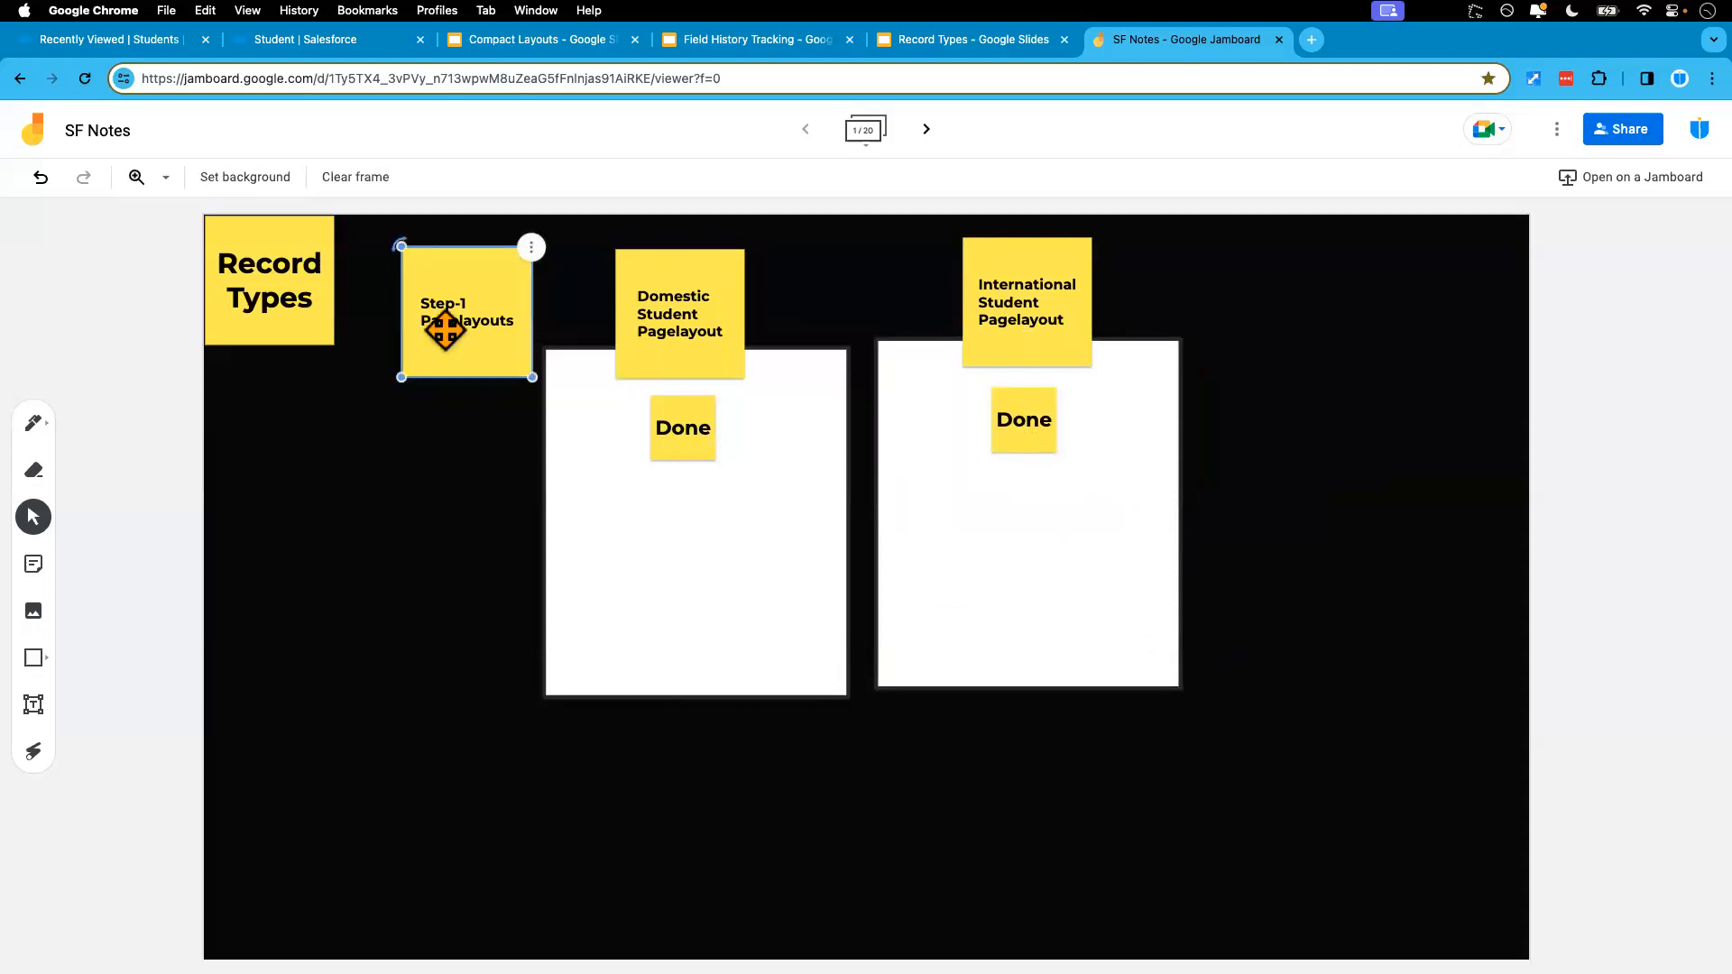
mouse_move(468, 336)
left_mouse_down()
mouse_move(468, 812)
mouse_move(451, 309)
left_mouse_up()
key("ctrl+d")
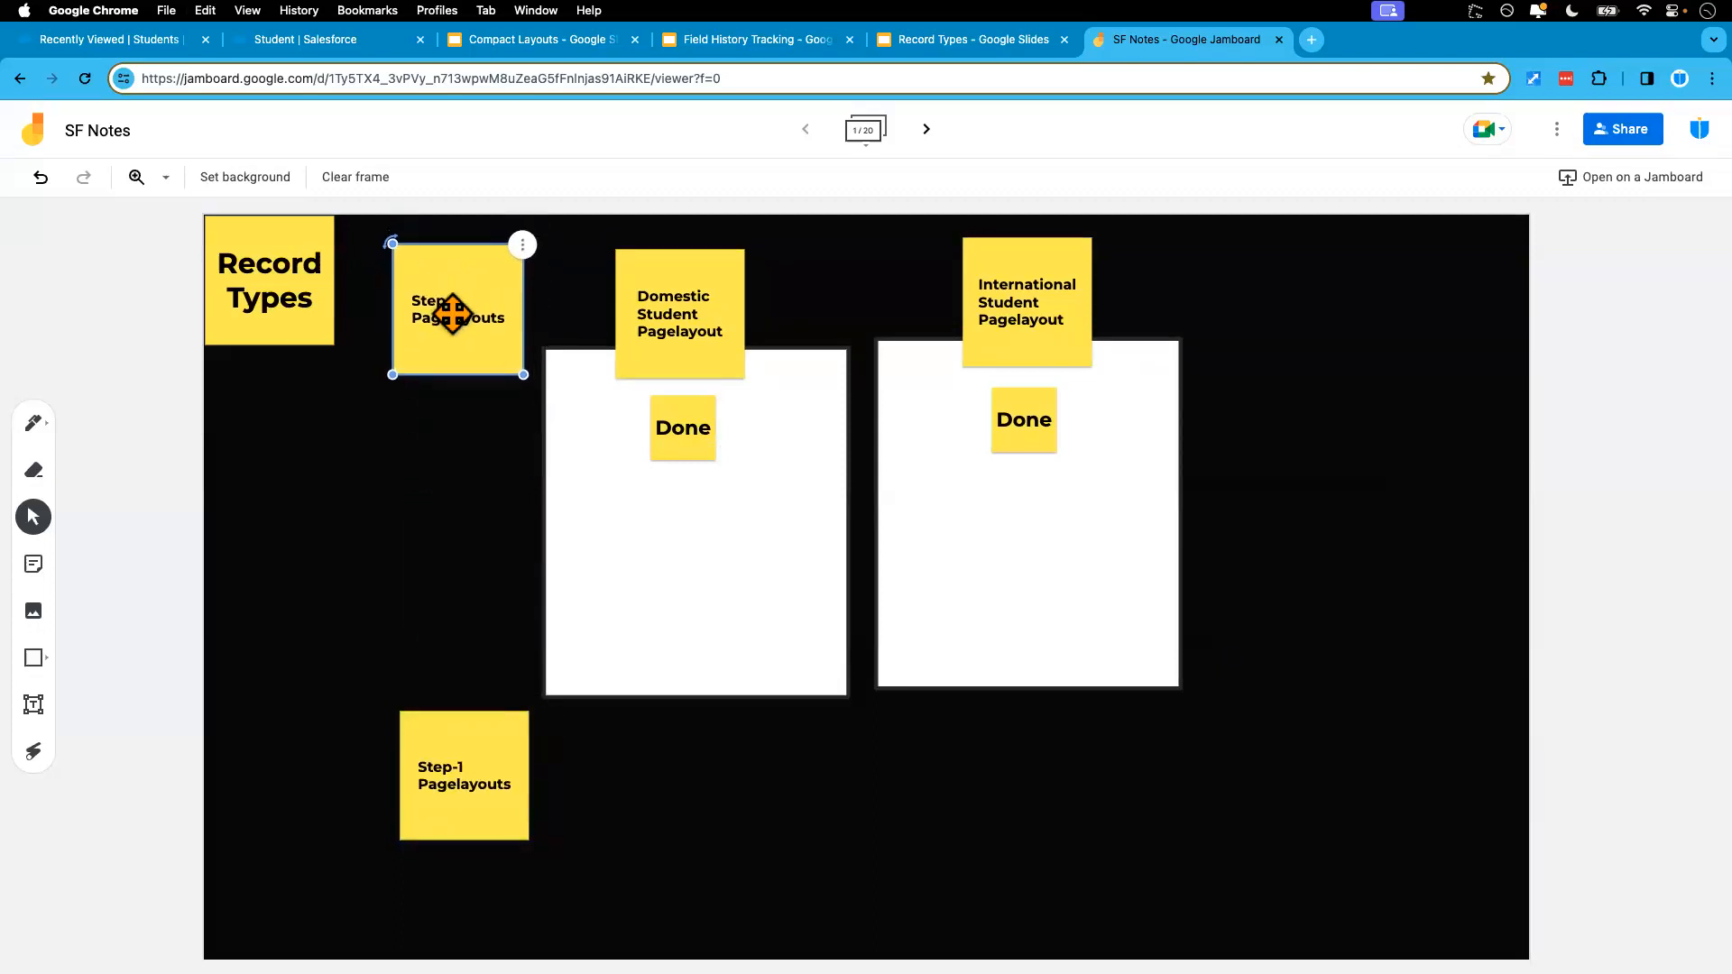
- Change the lower Step-1 note to read 'Step-2 Create Record Types' and save it
double_click(451, 794)
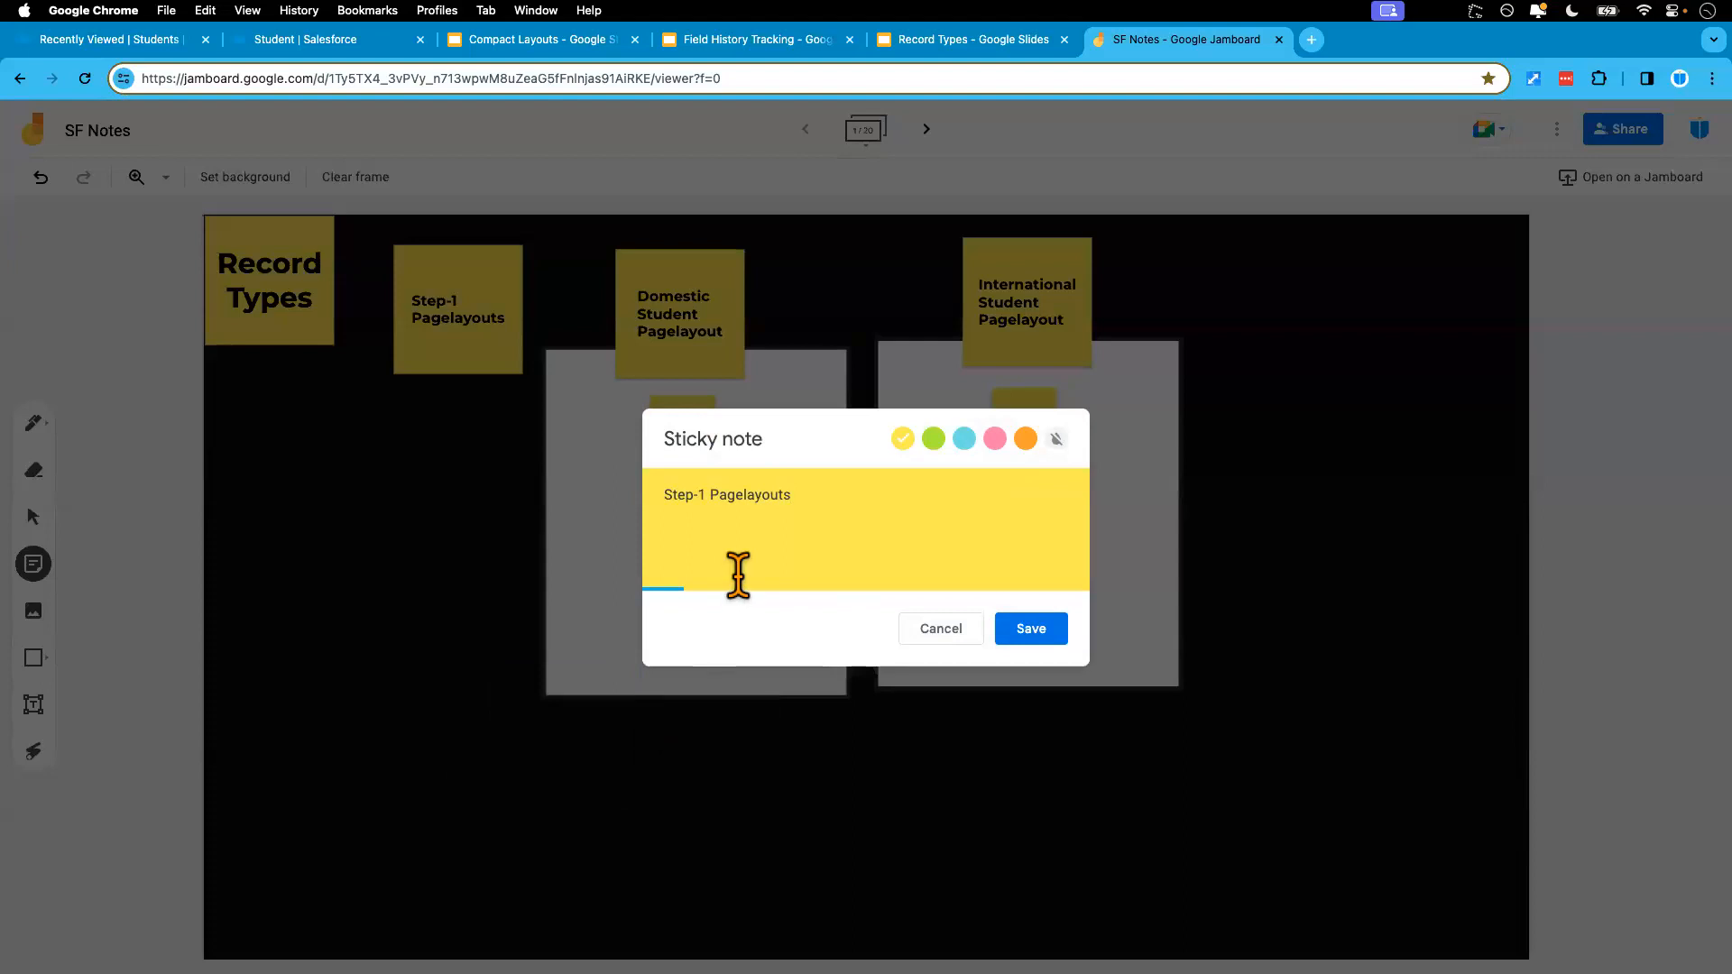
left_click(705, 494)
key("BackSpace")
type("2")
double_click(745, 494)
type("Create Record Type")
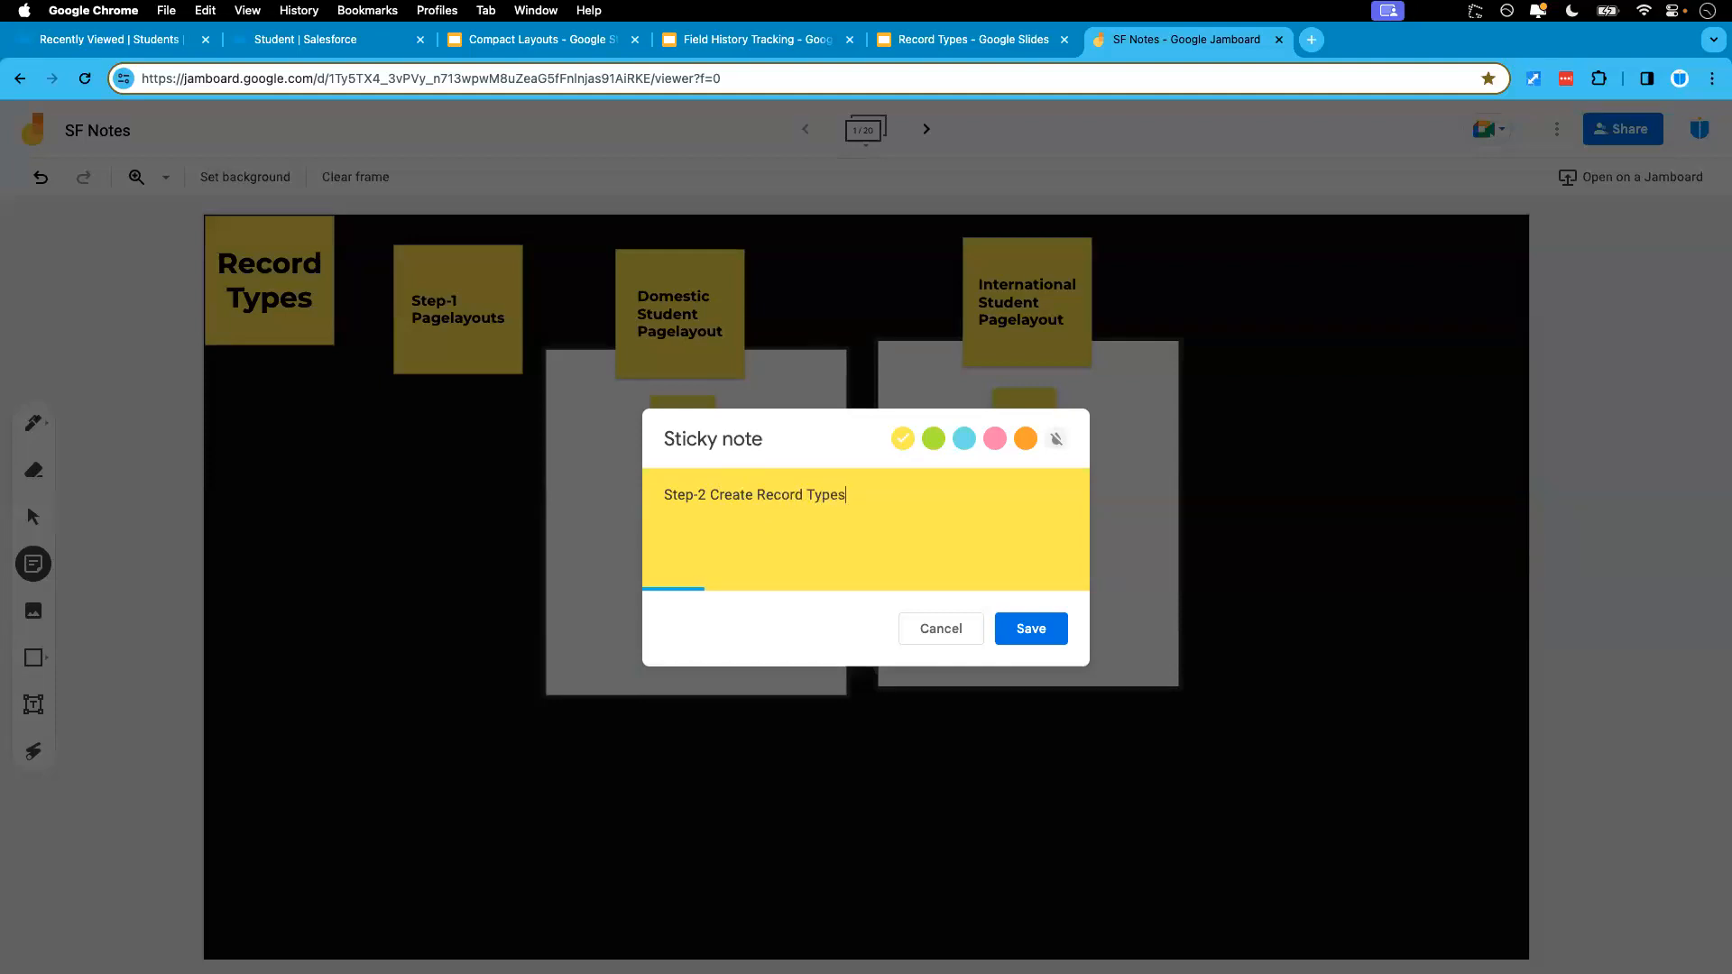
left_click(1027, 629)
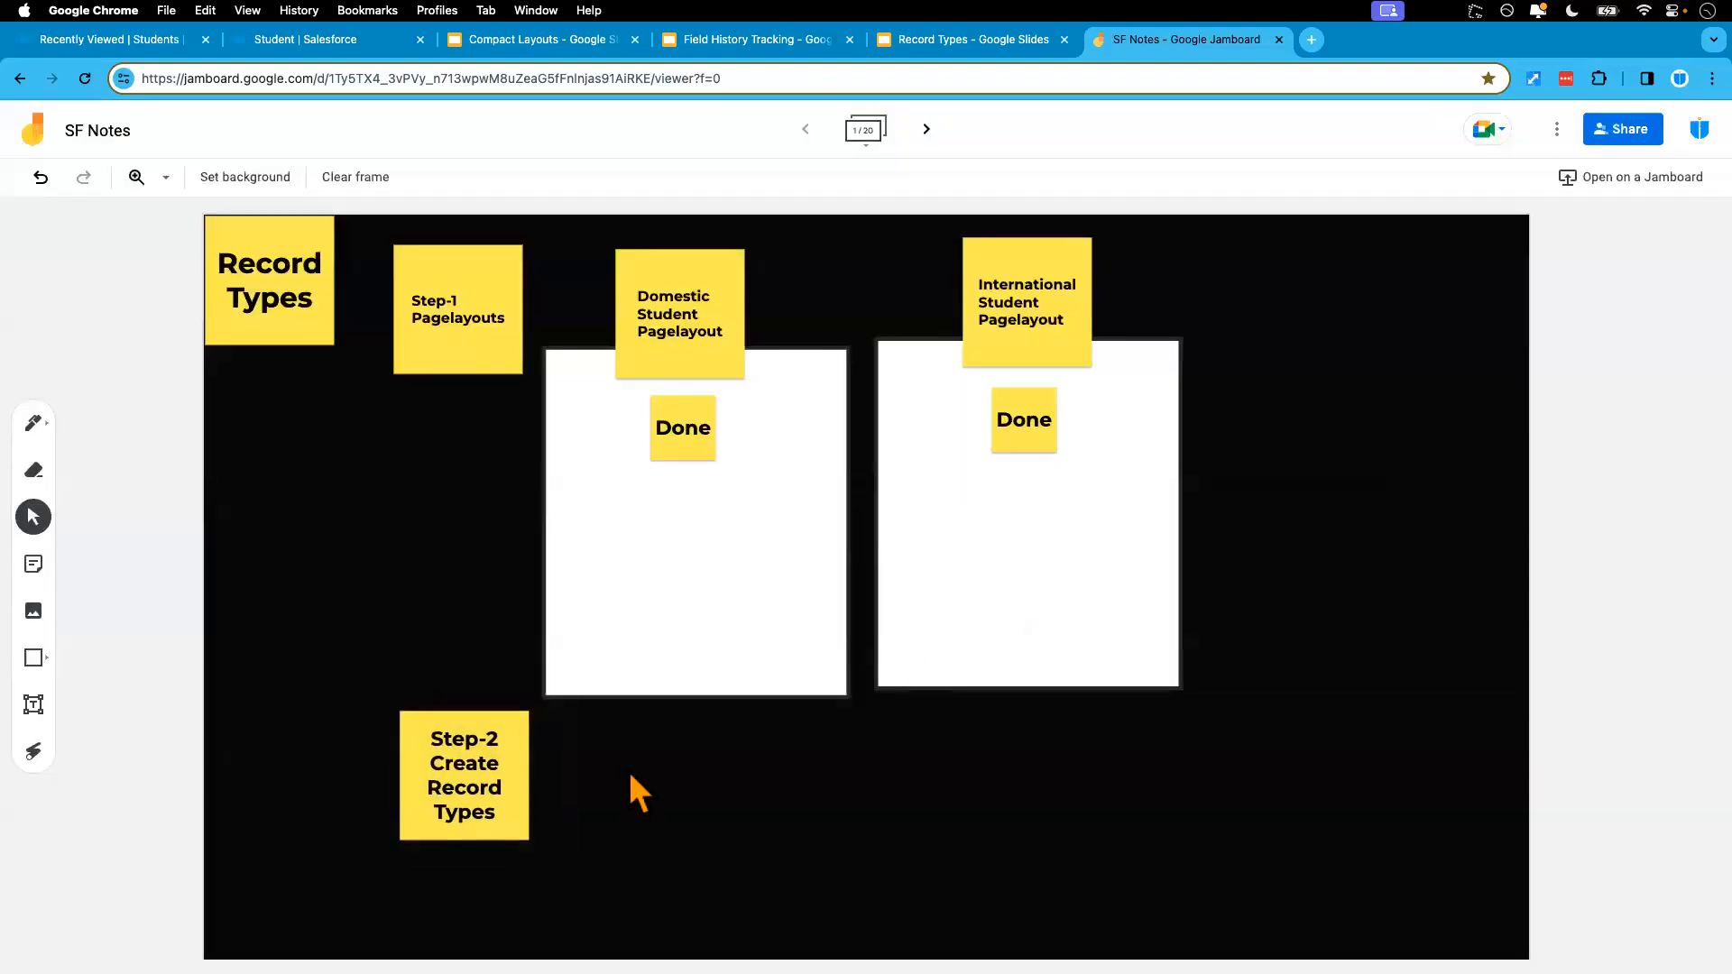
- Shrink the Domestic and International white frames and shift them up and left
left_click(611, 665)
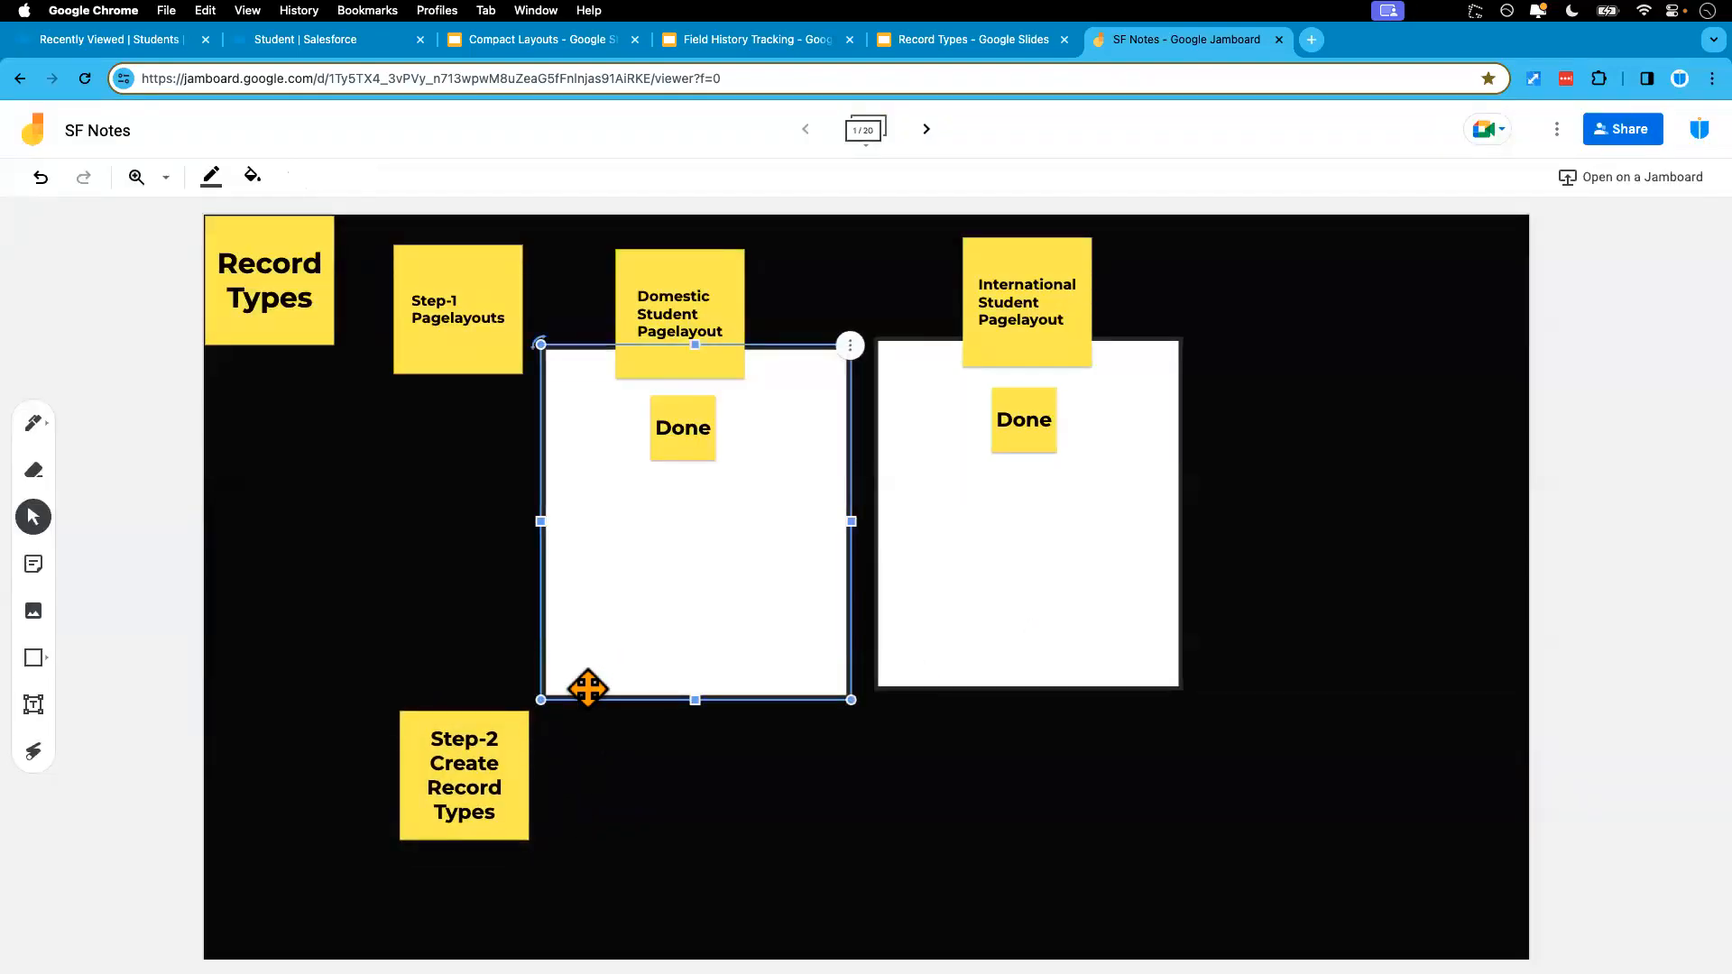
left_click_drag(534, 706, 640, 596)
left_click_drag(700, 543, 650, 539)
left_click(893, 657)
left_click_drag(866, 700, 973, 579)
left_click_drag(1064, 506, 1016, 513)
left_click(463, 762)
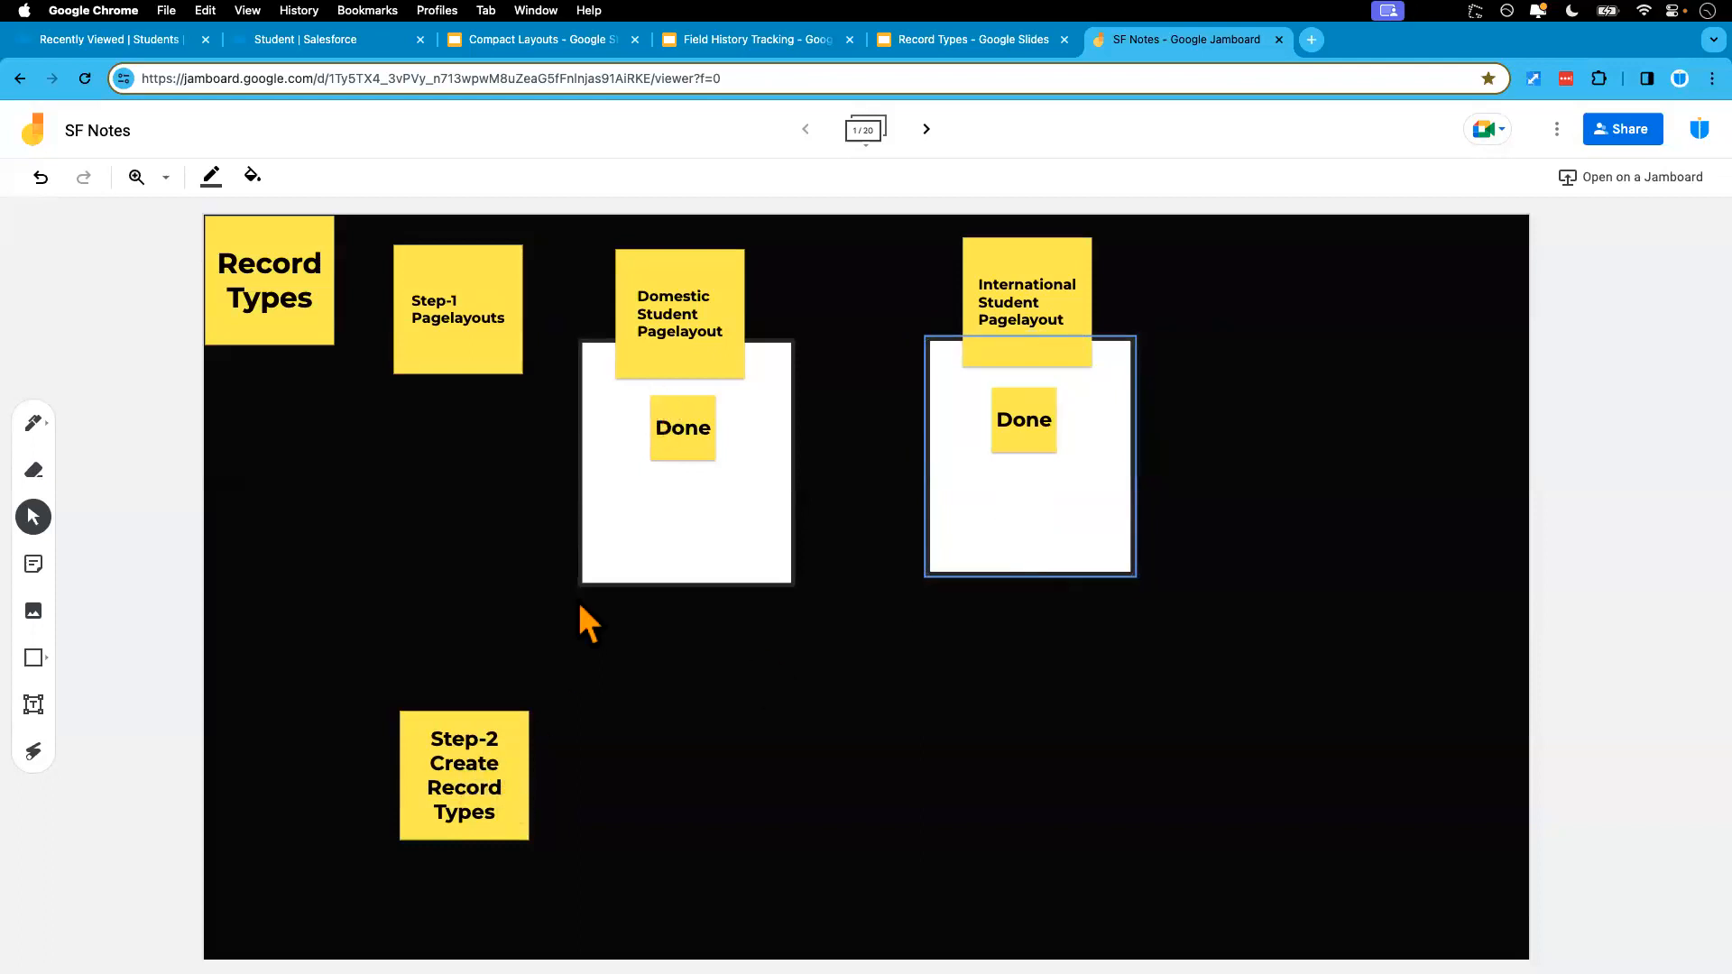
- Duplicate the Domestic Student Pagelayout note and place the copy beside the Step-2 note
double_click(688, 334)
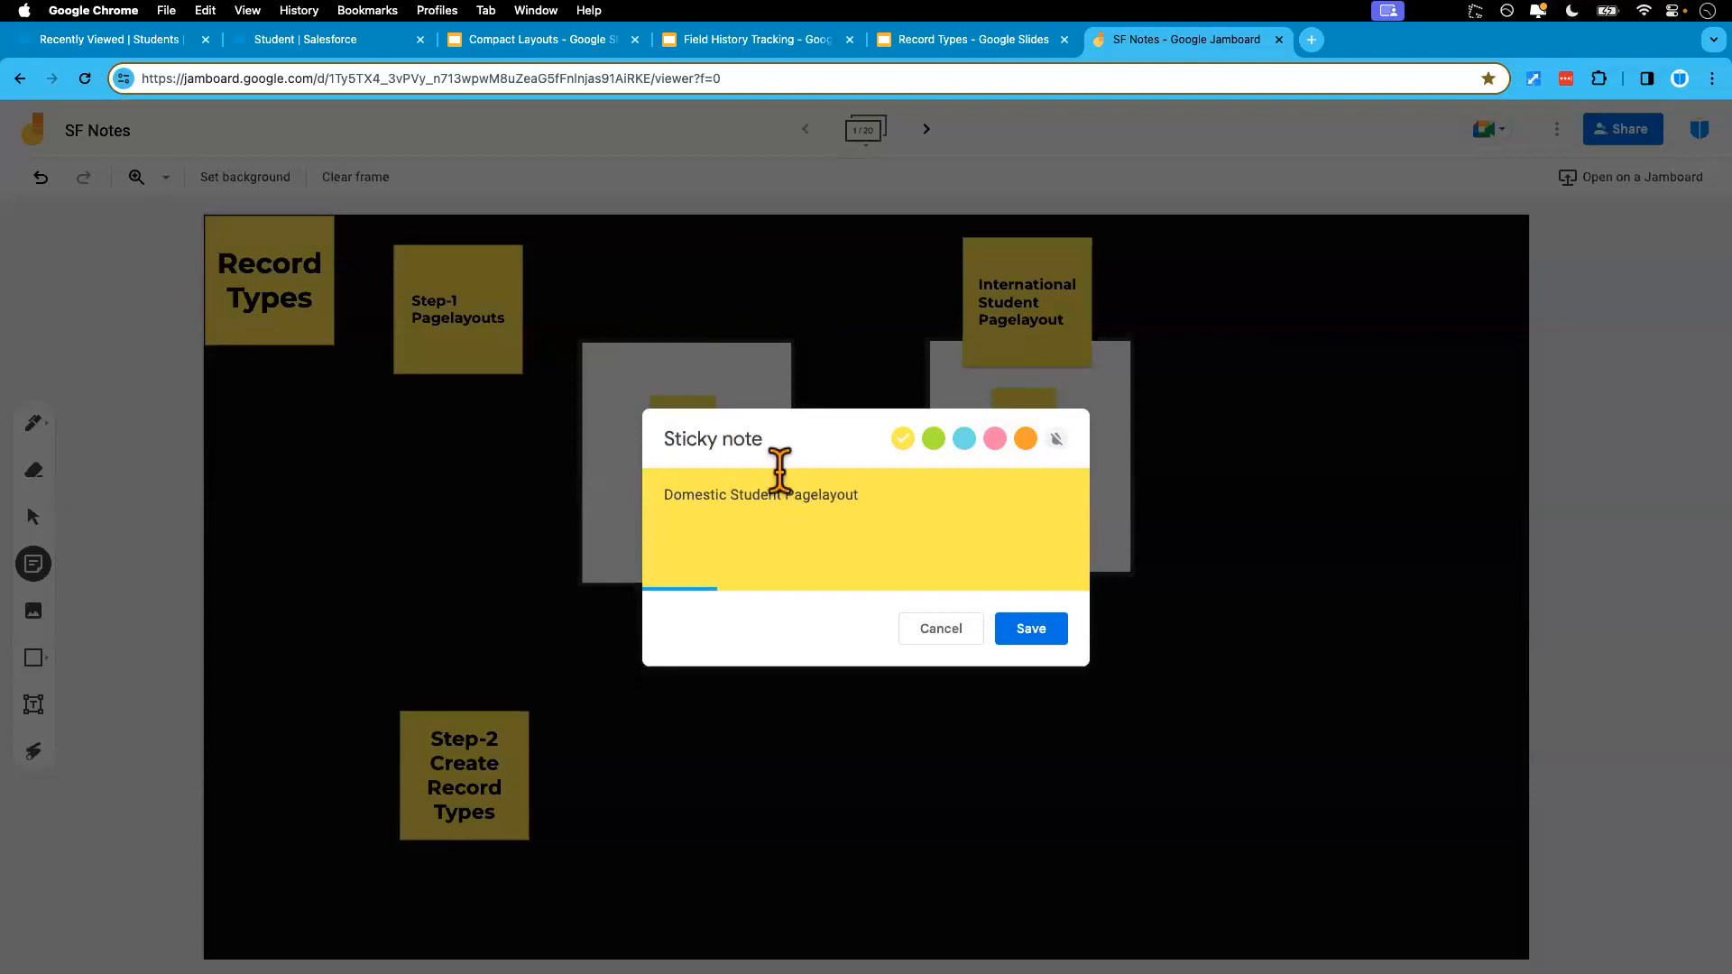
left_click(929, 629)
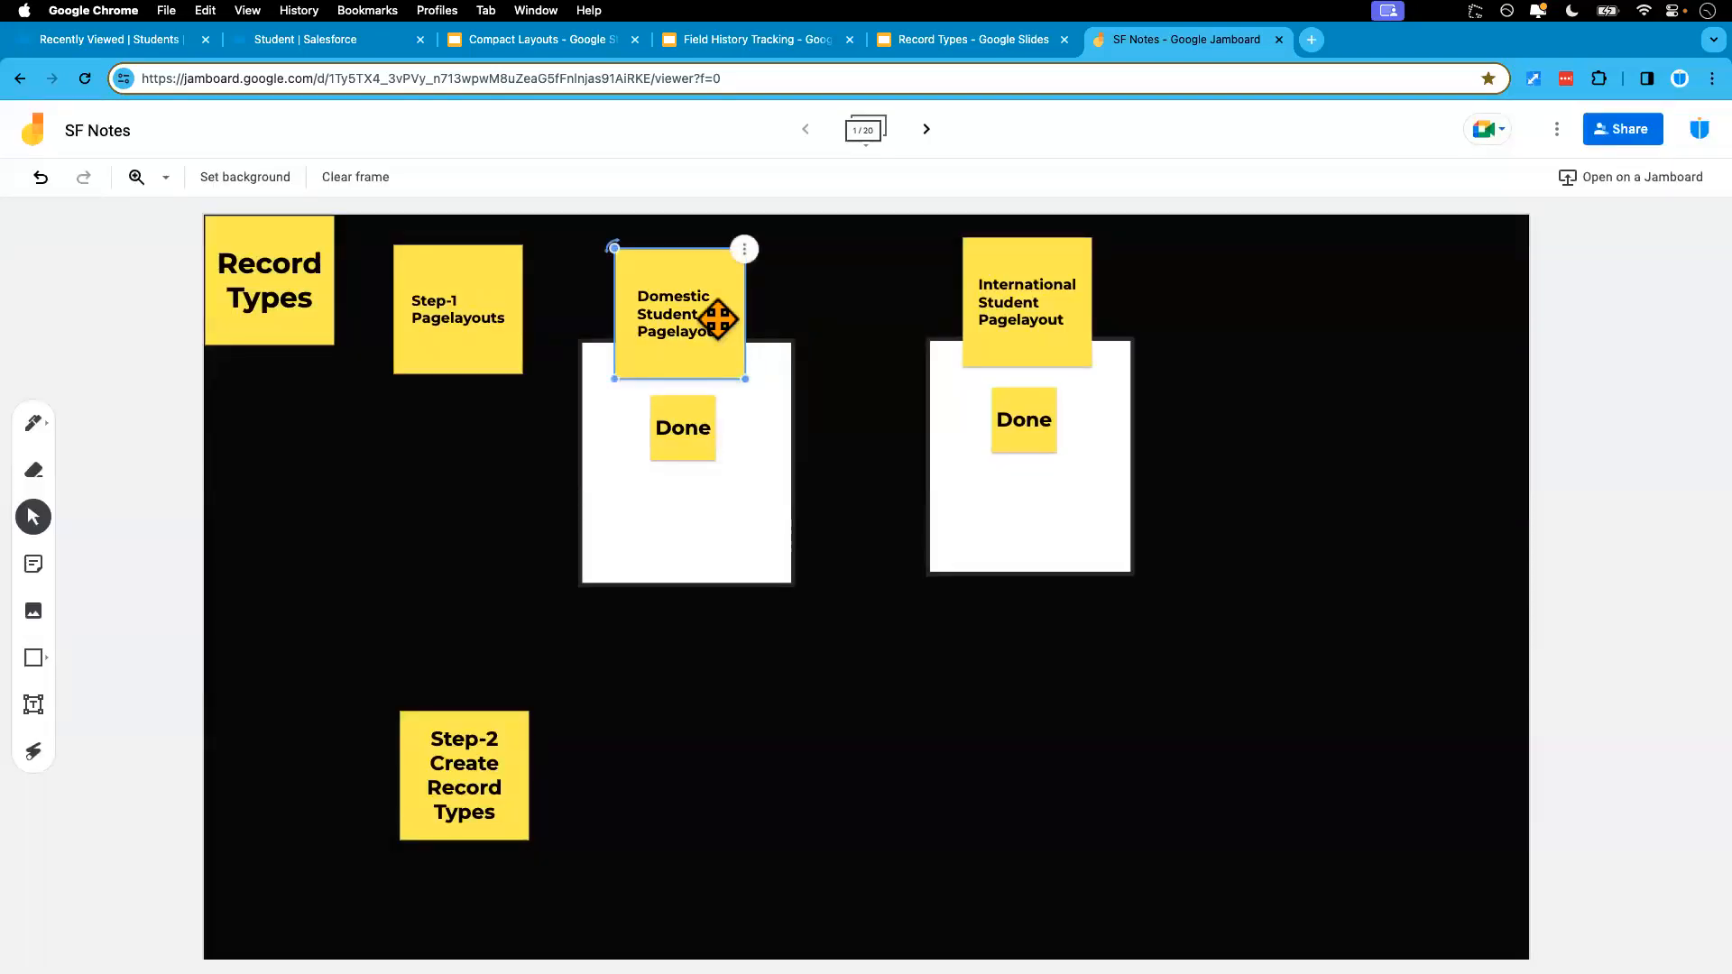
key("super+d")
left_click_drag(716, 324, 678, 781)
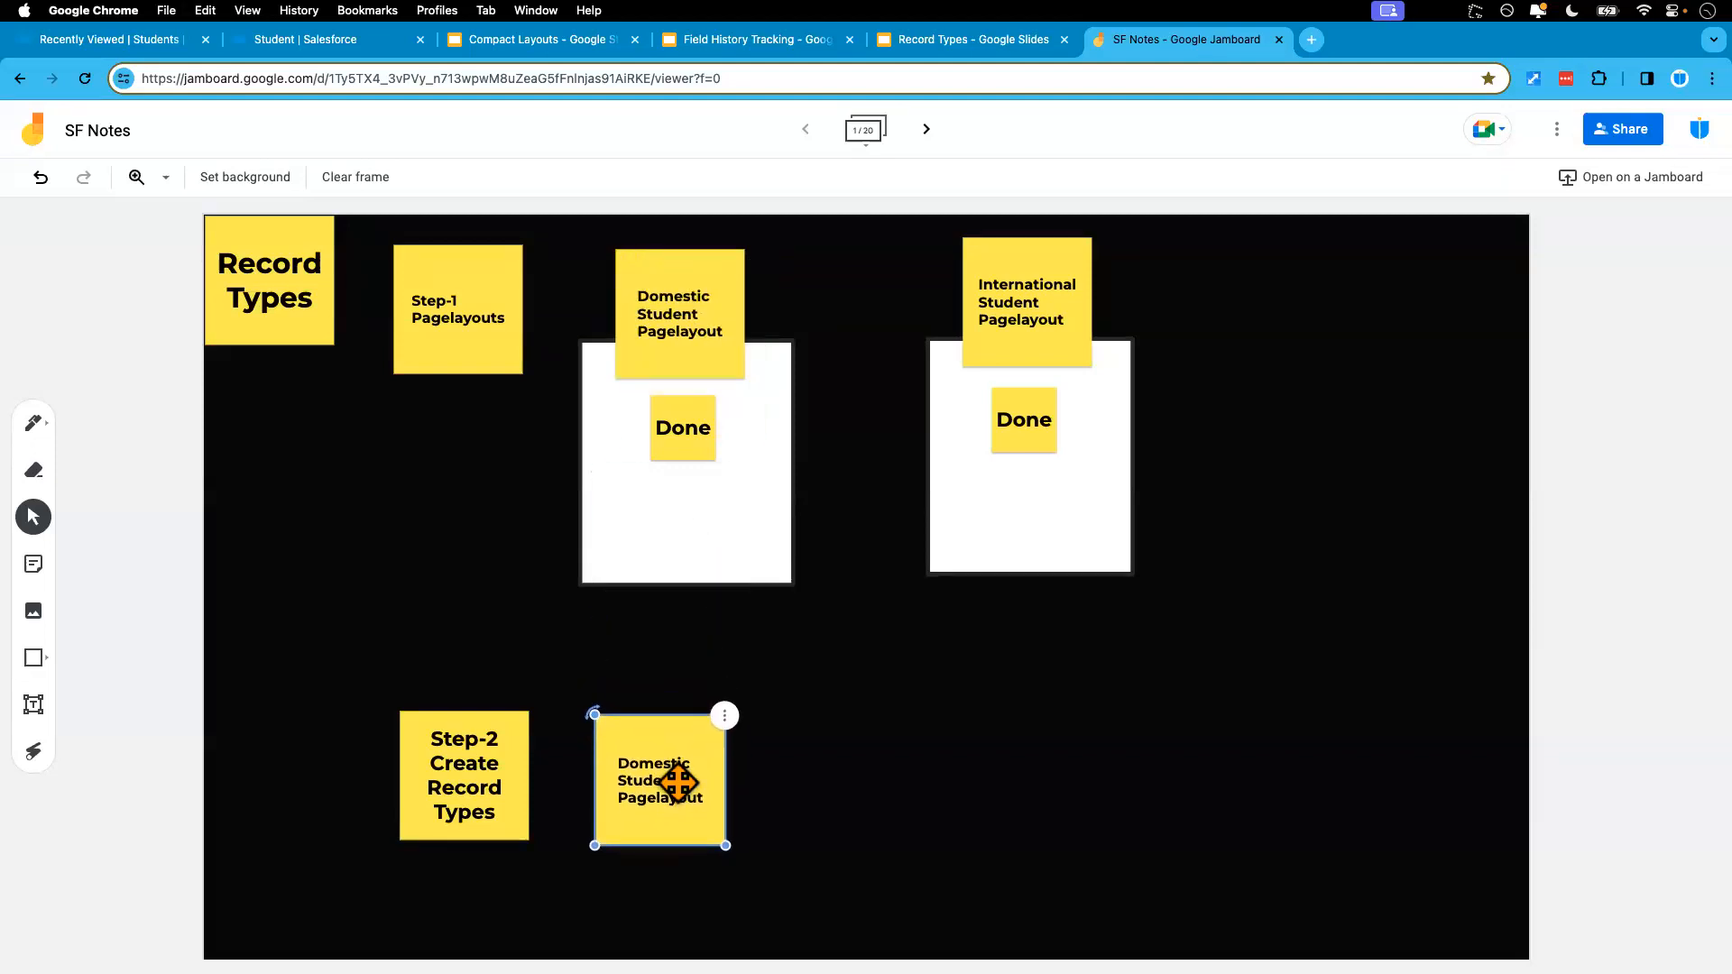
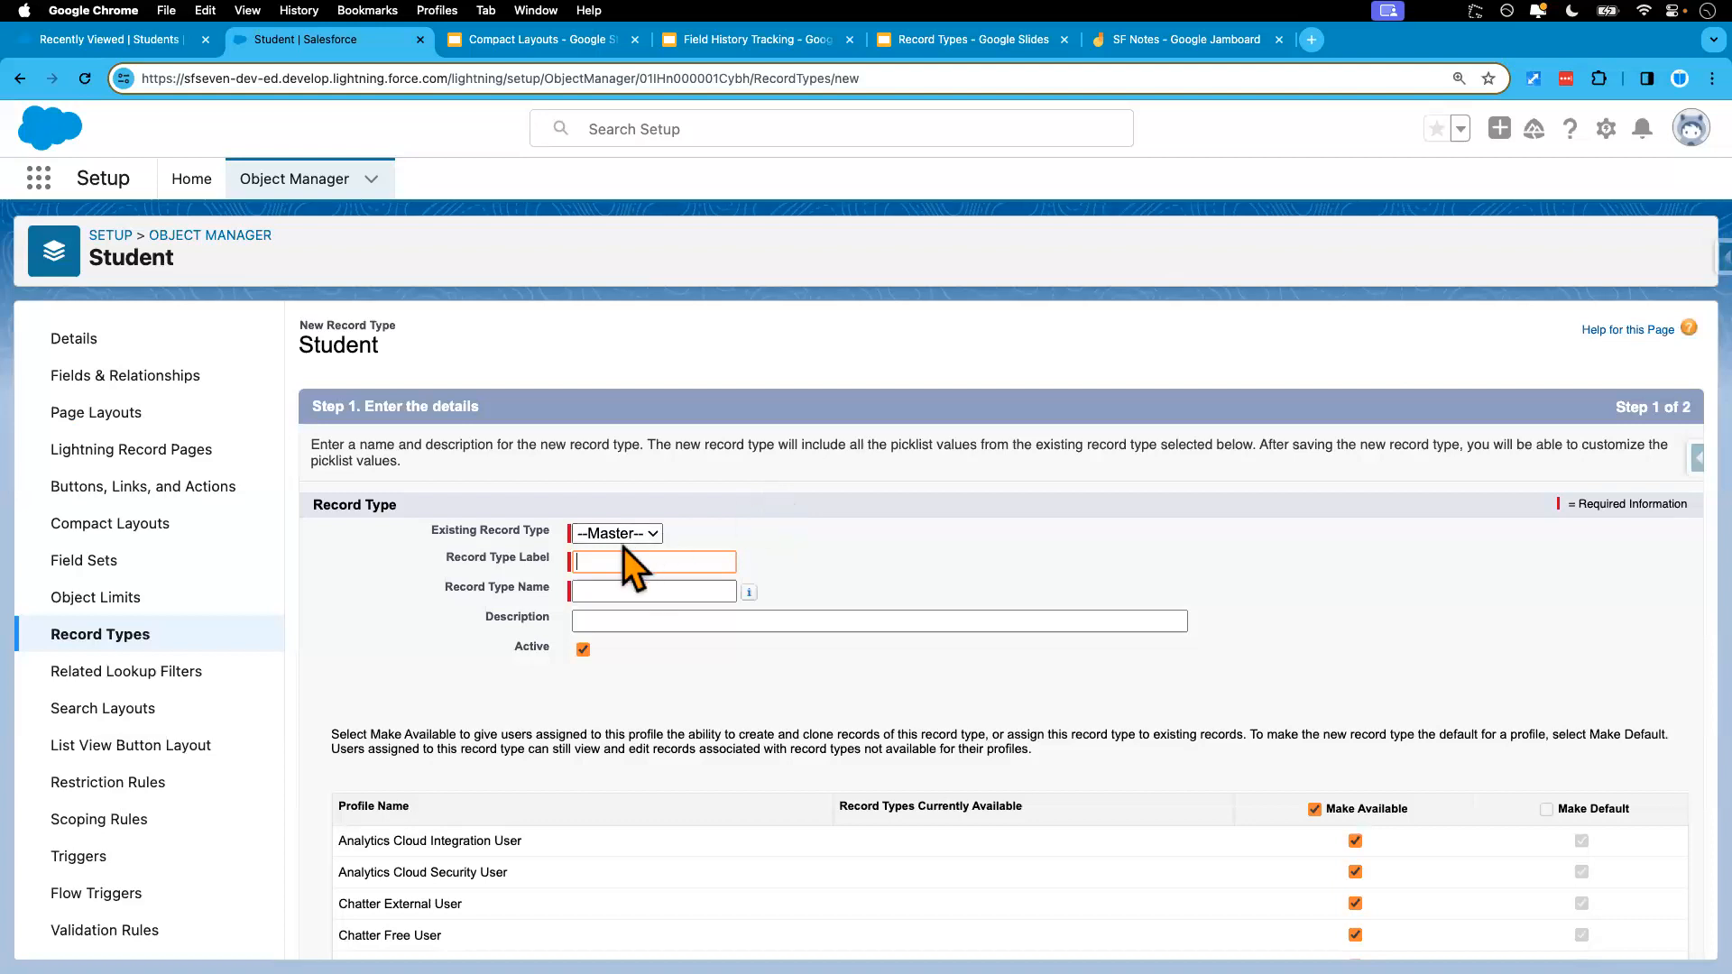
- Check the Existing Record Type options (--Master--), then switch to the Recently Viewed Students list
left_click(640, 538)
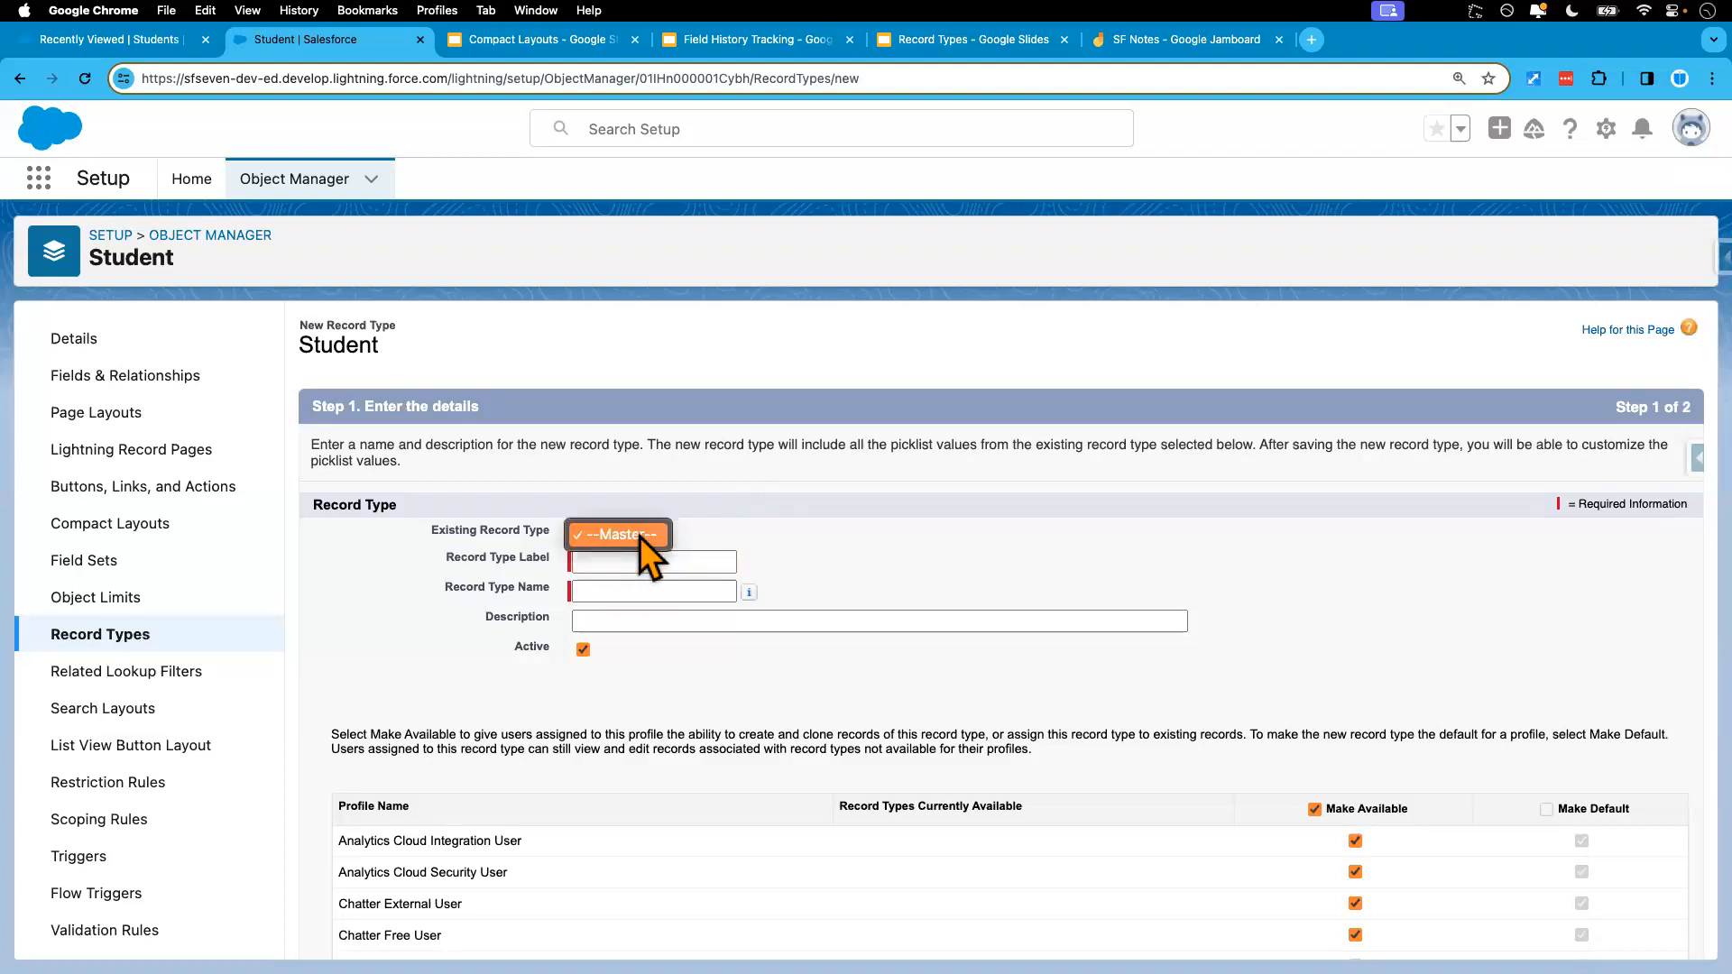
left_click(718, 538)
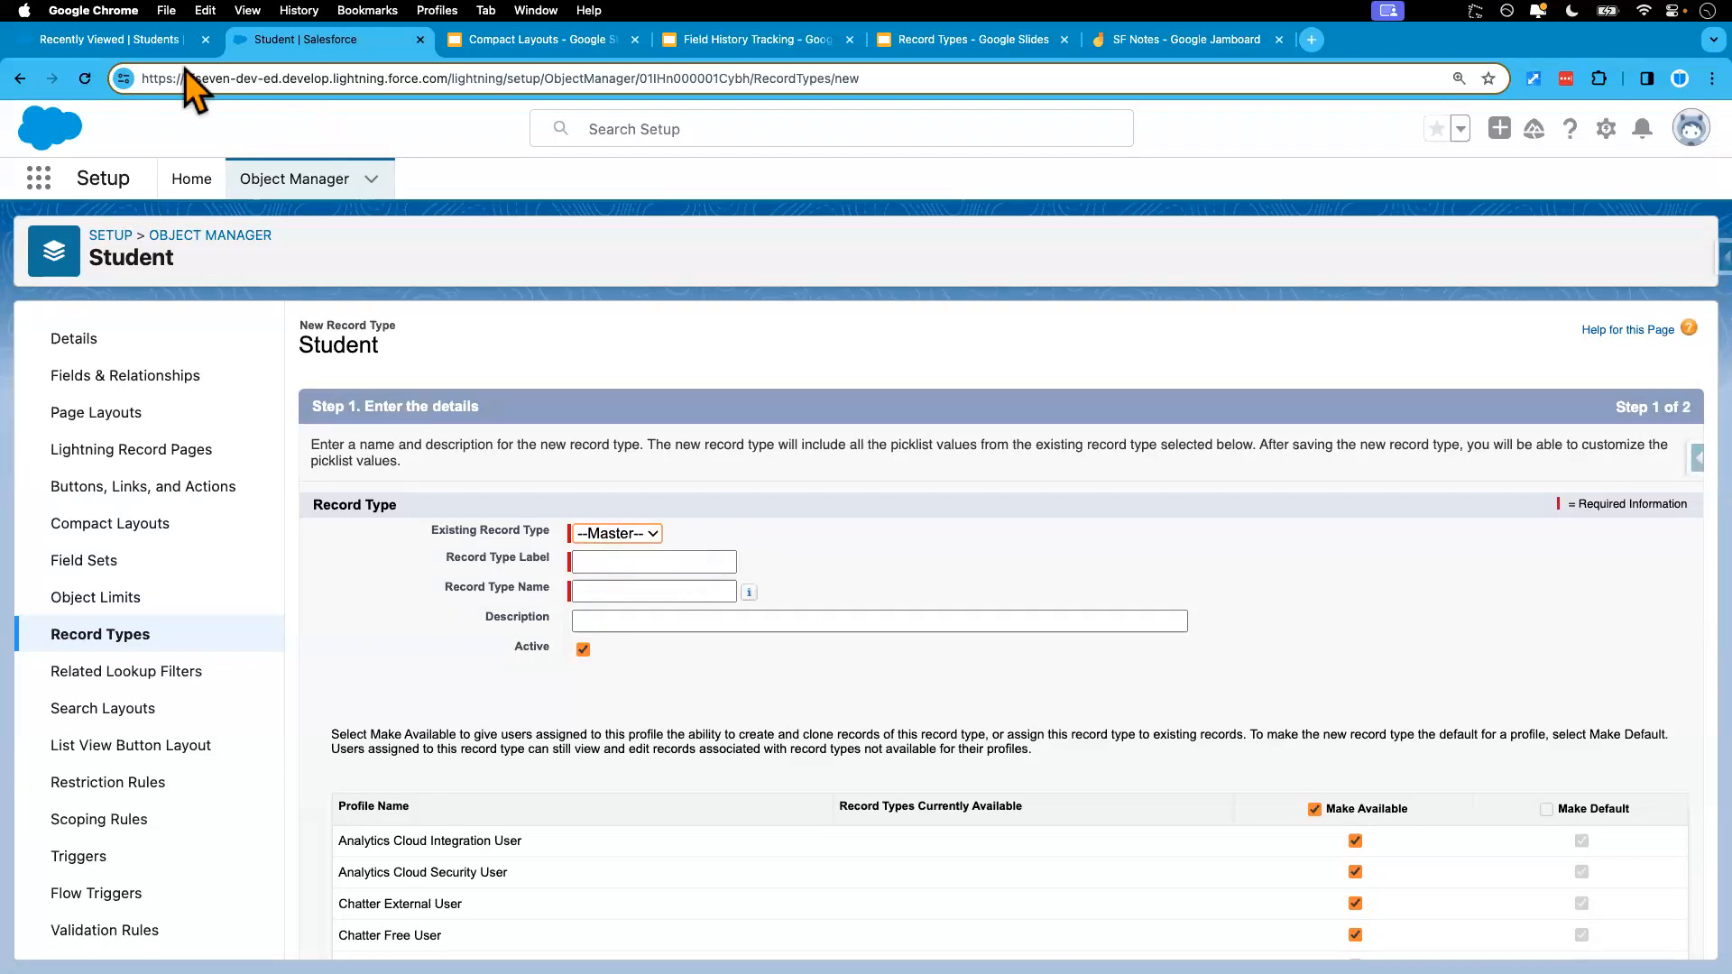
left_click(164, 49)
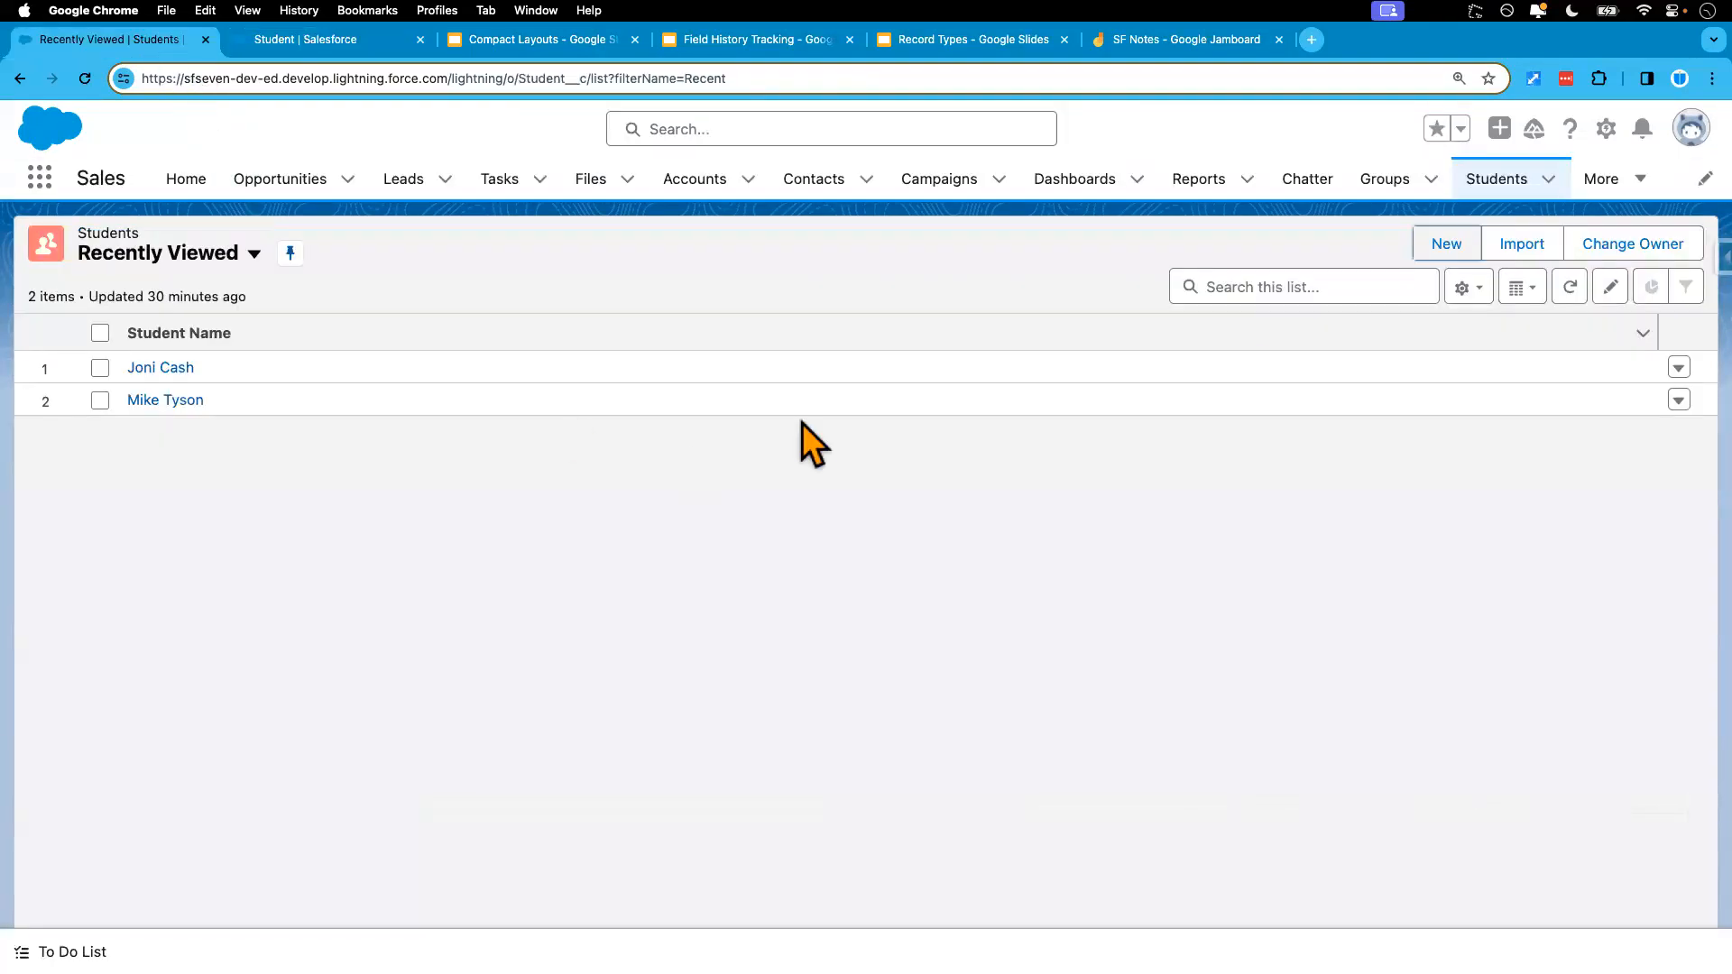
- Preview the blank New Student form, cancel it, and return to the Student record type setup
left_click(1448, 247)
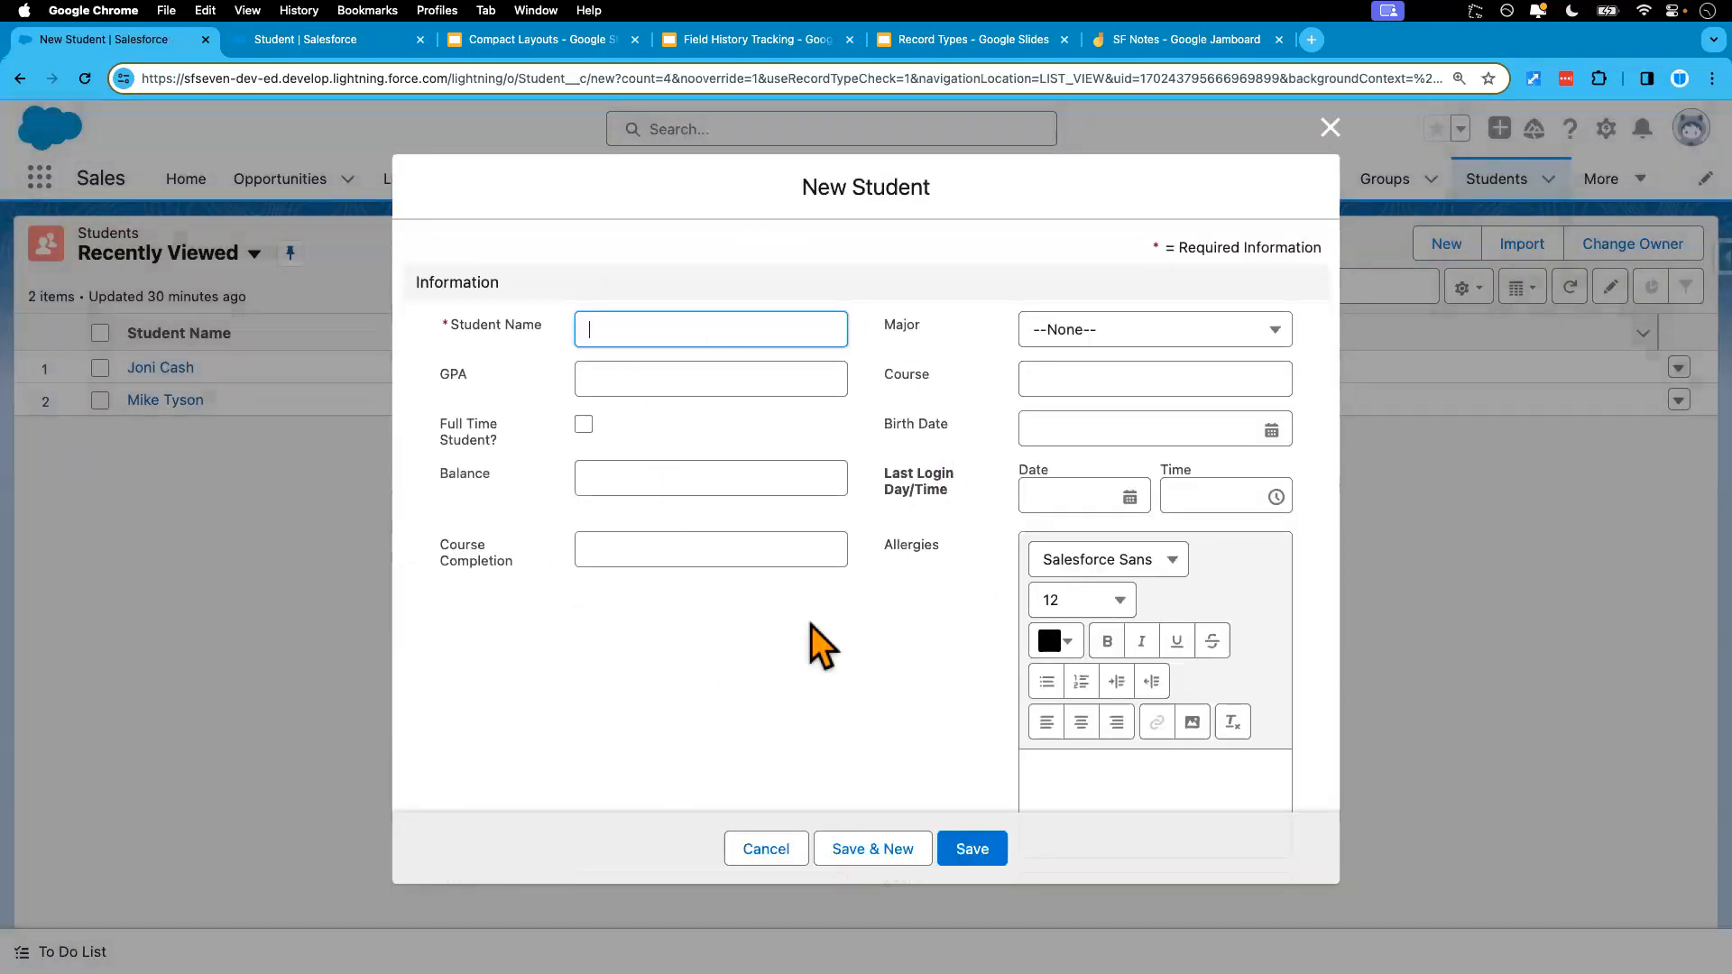
scroll(846, 625, "down", 10)
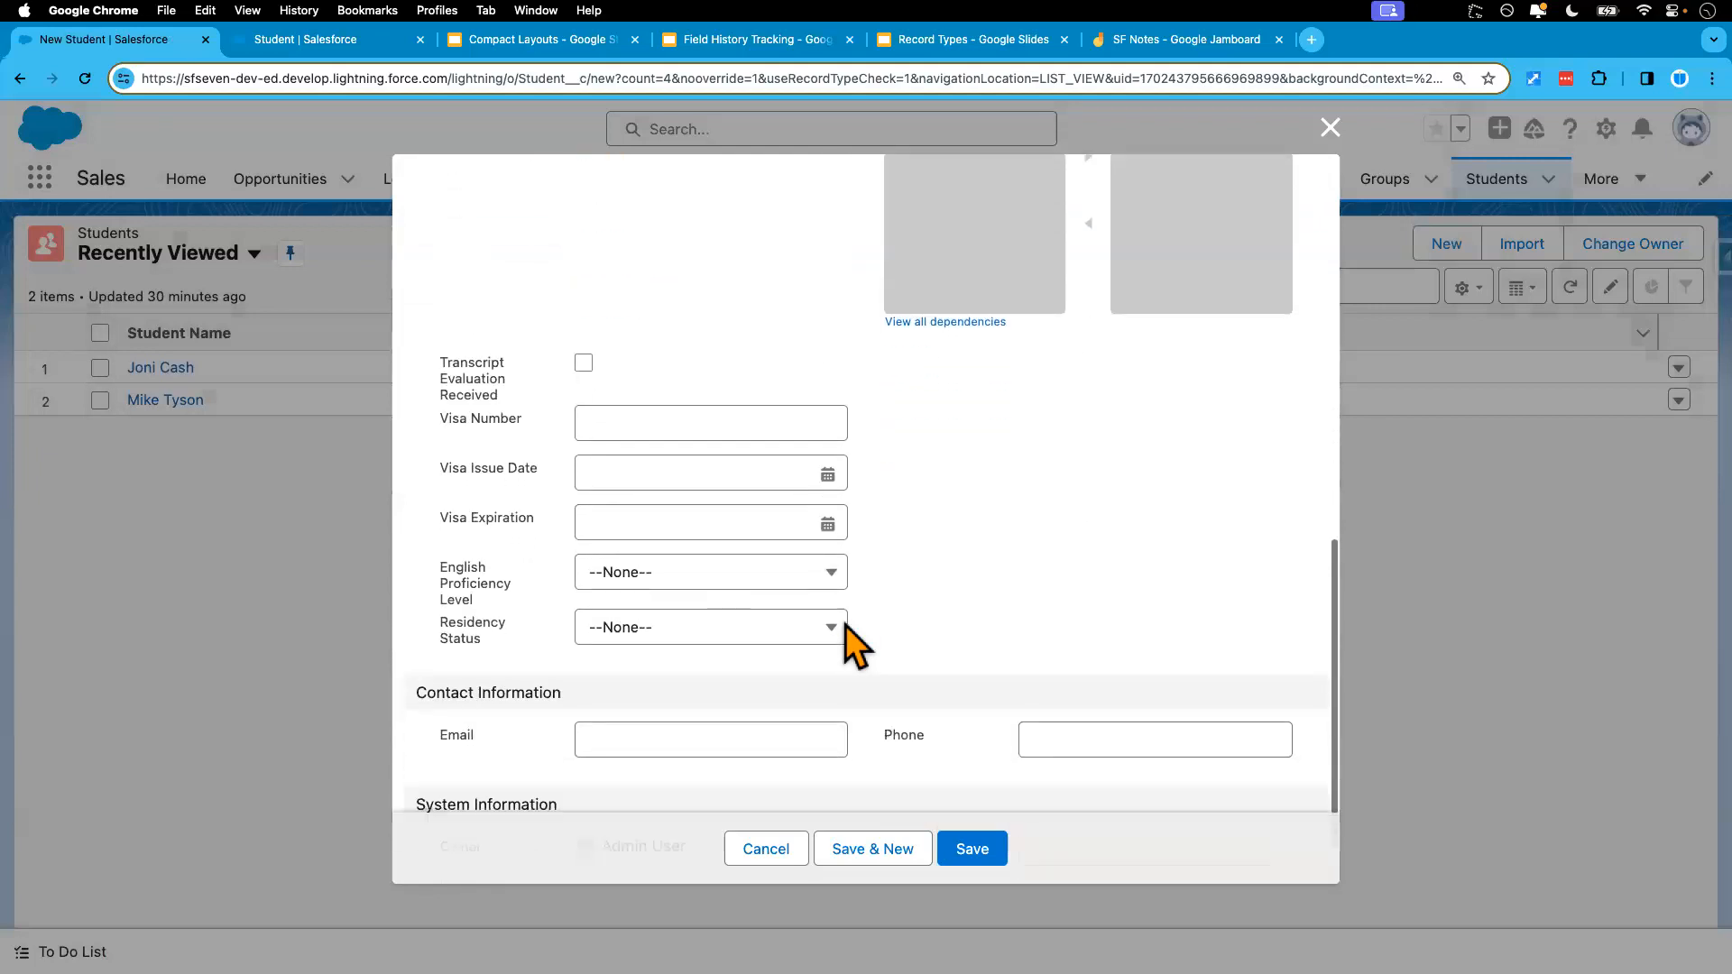
scroll(850, 638, "up", 10)
left_click(765, 849)
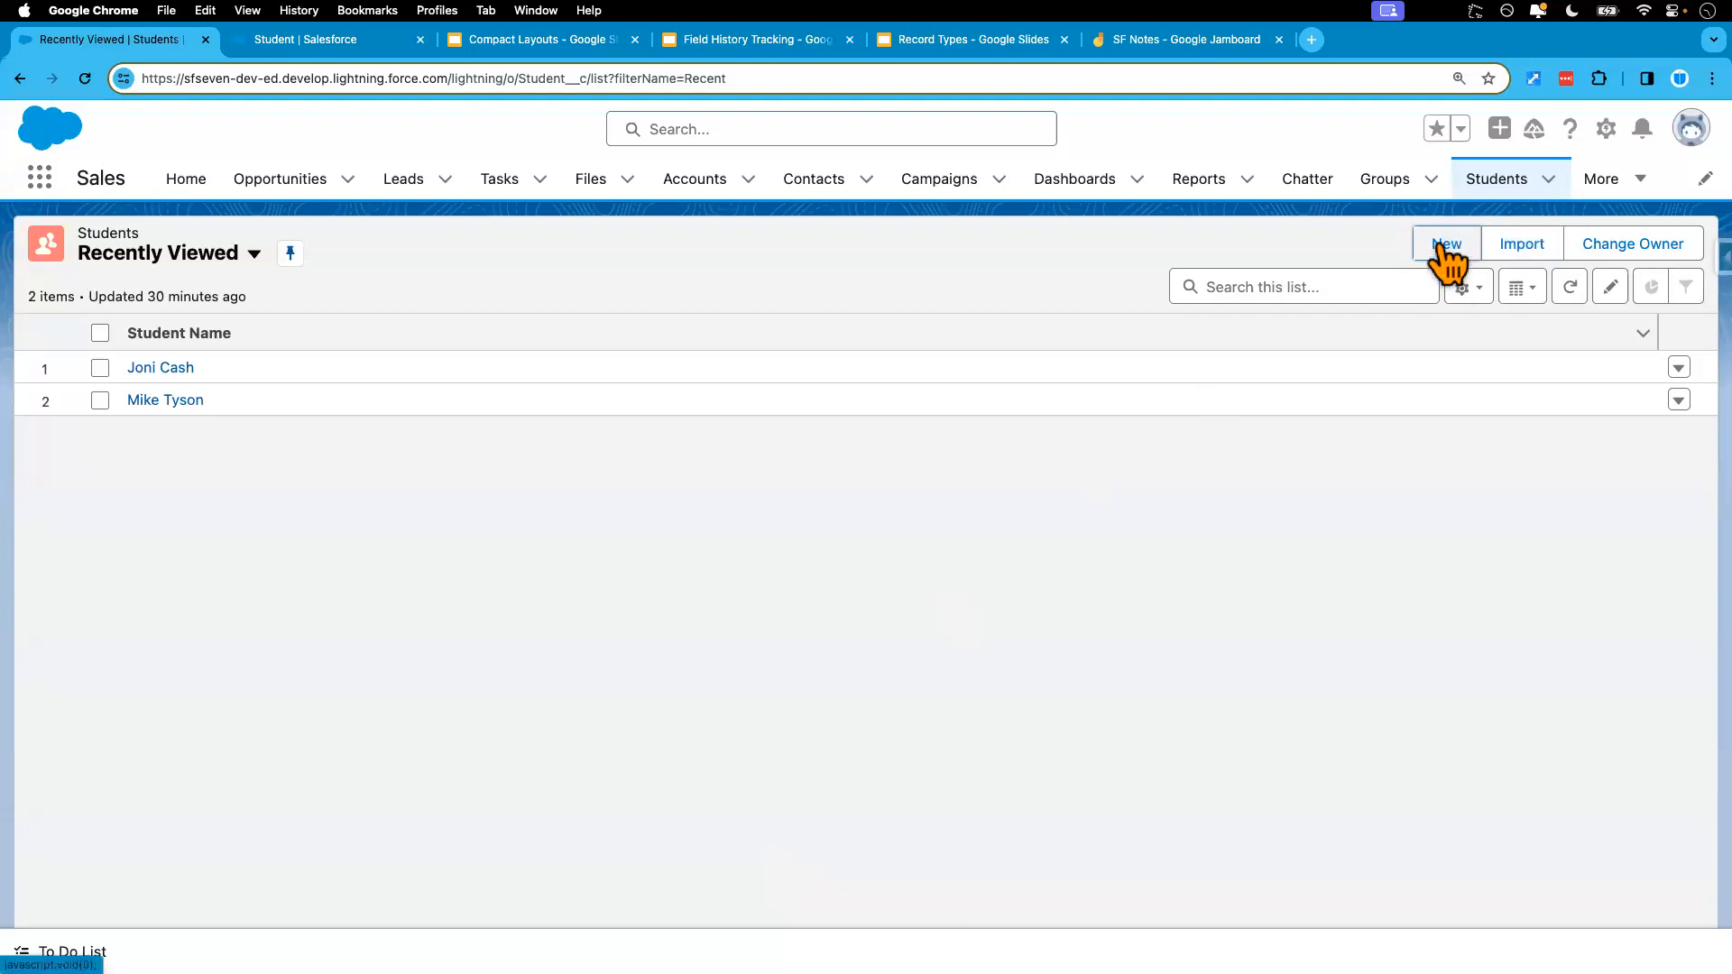
left_click(344, 47)
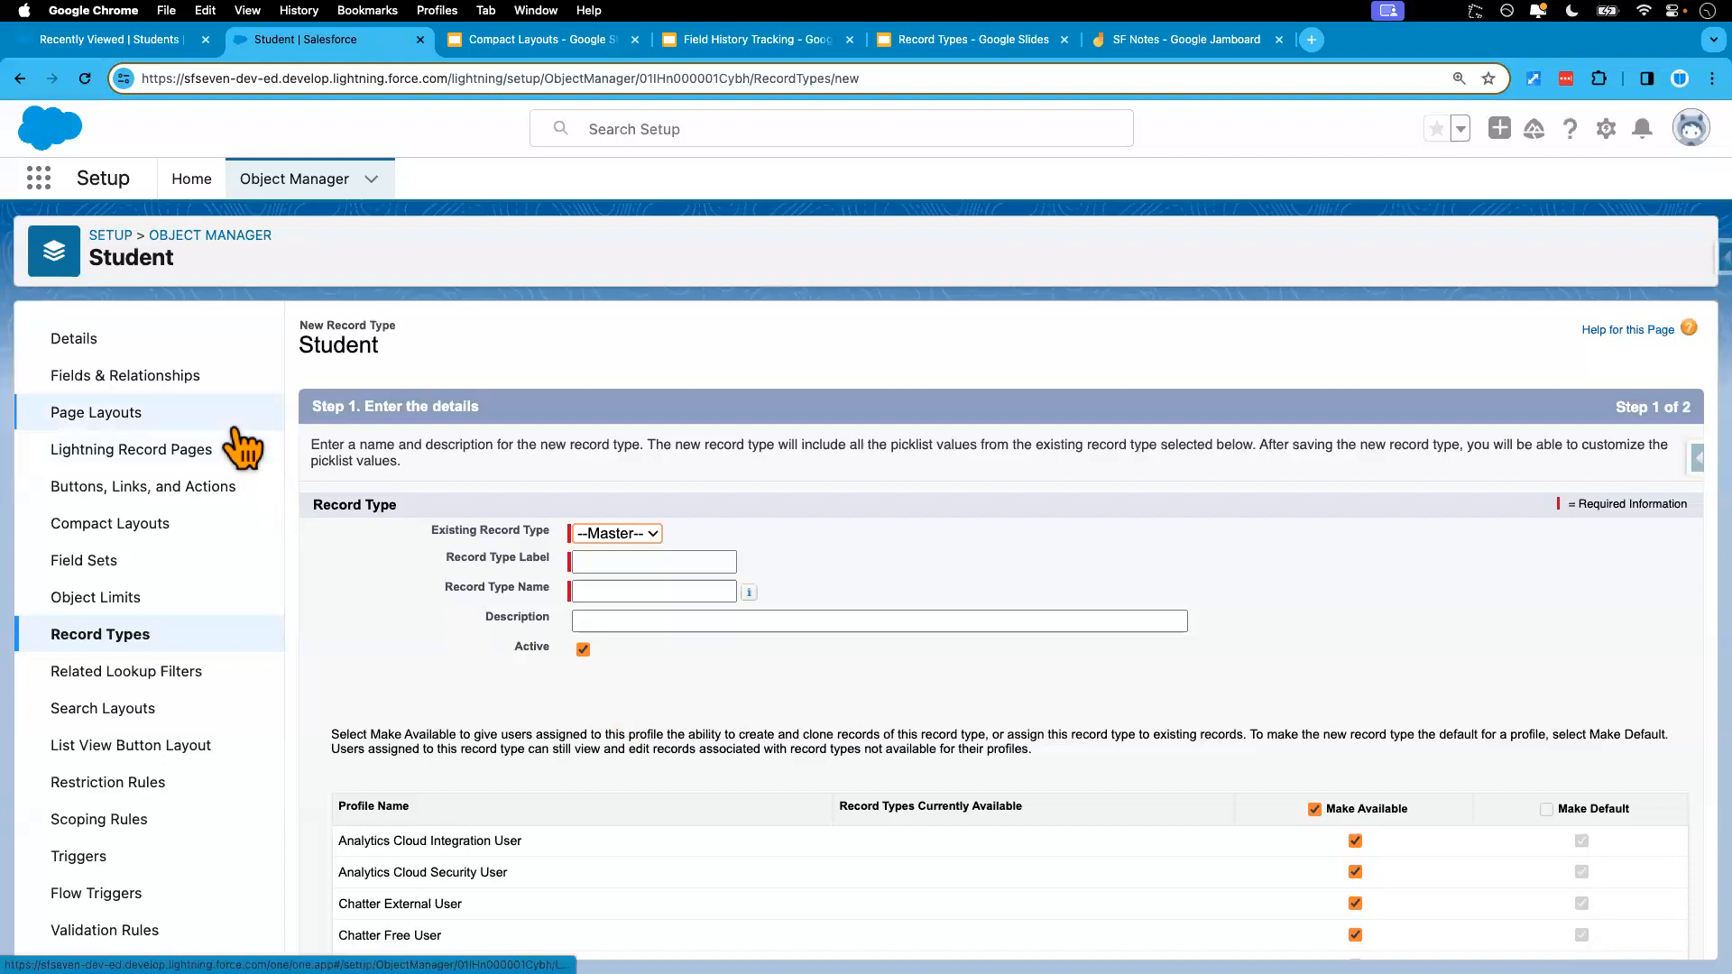
left_click(127, 636)
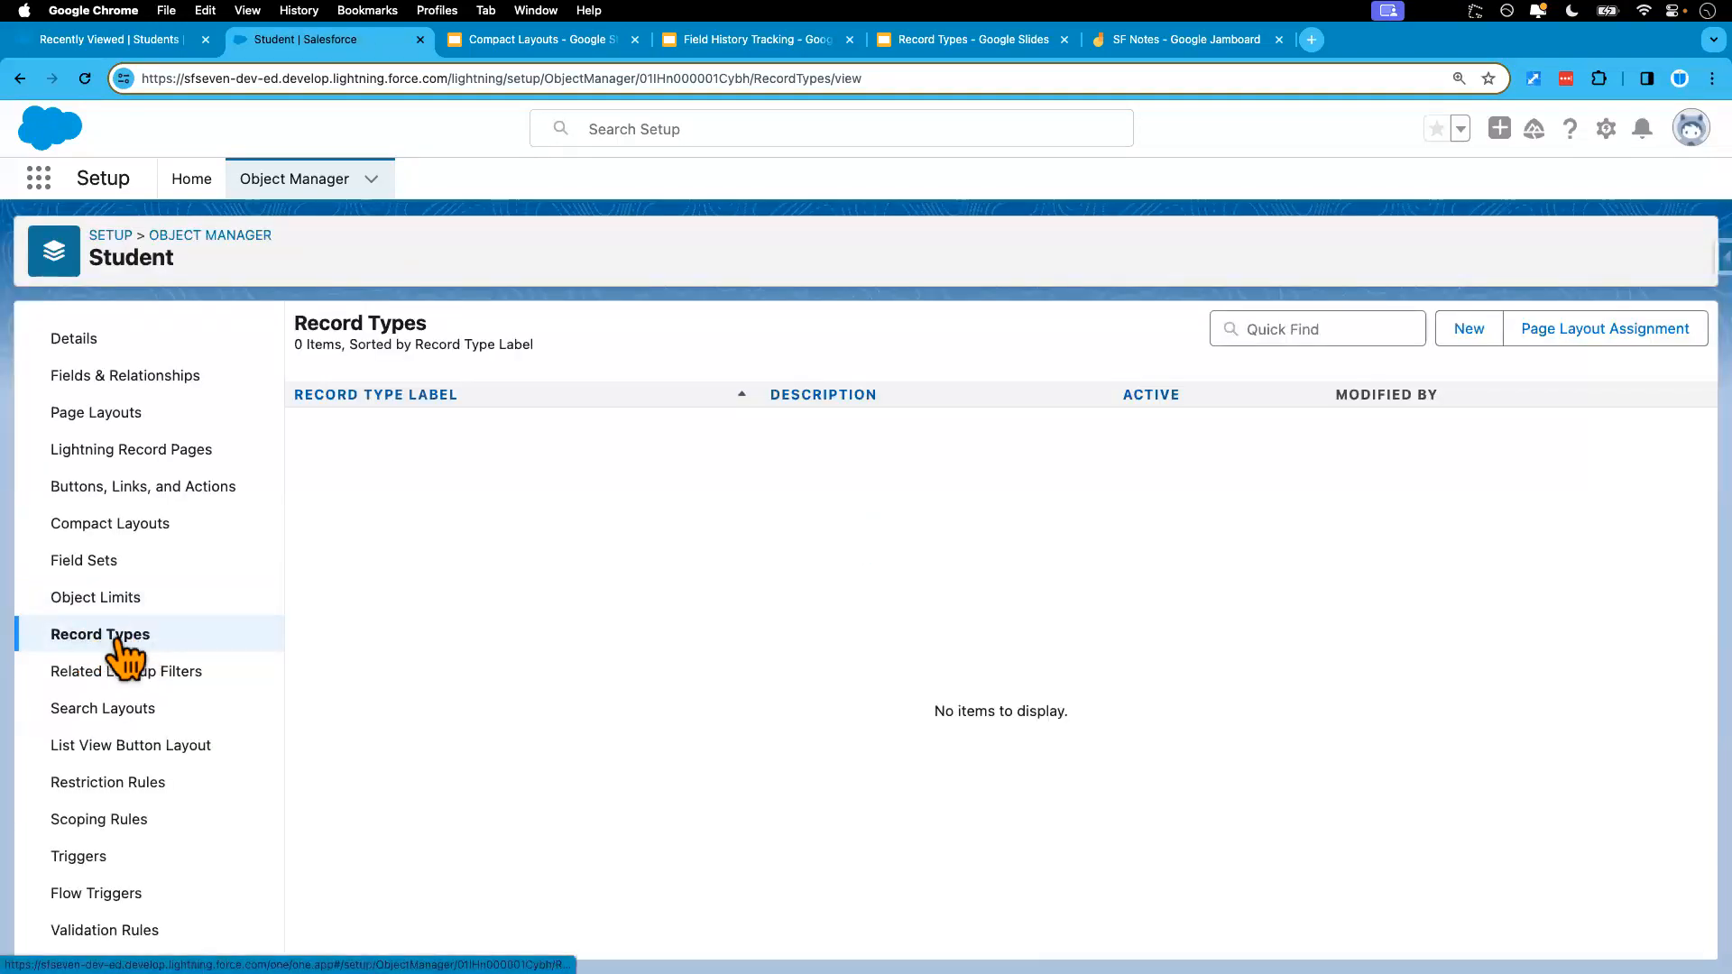
left_click(1470, 330)
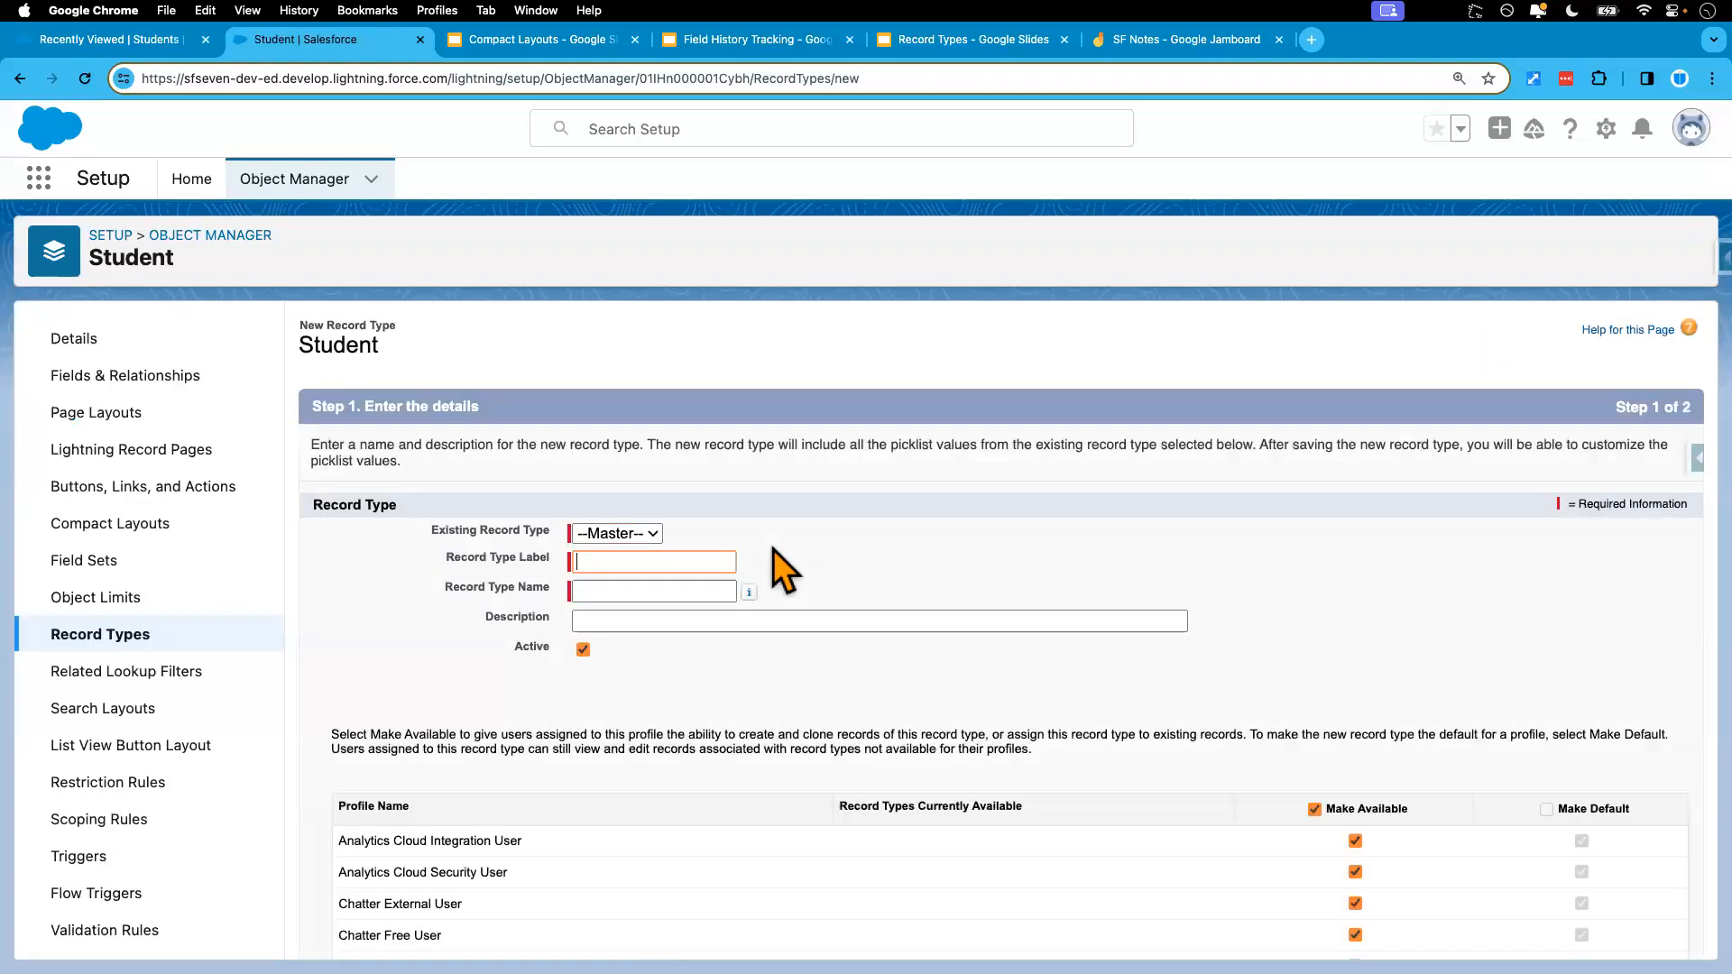
left_click(637, 535)
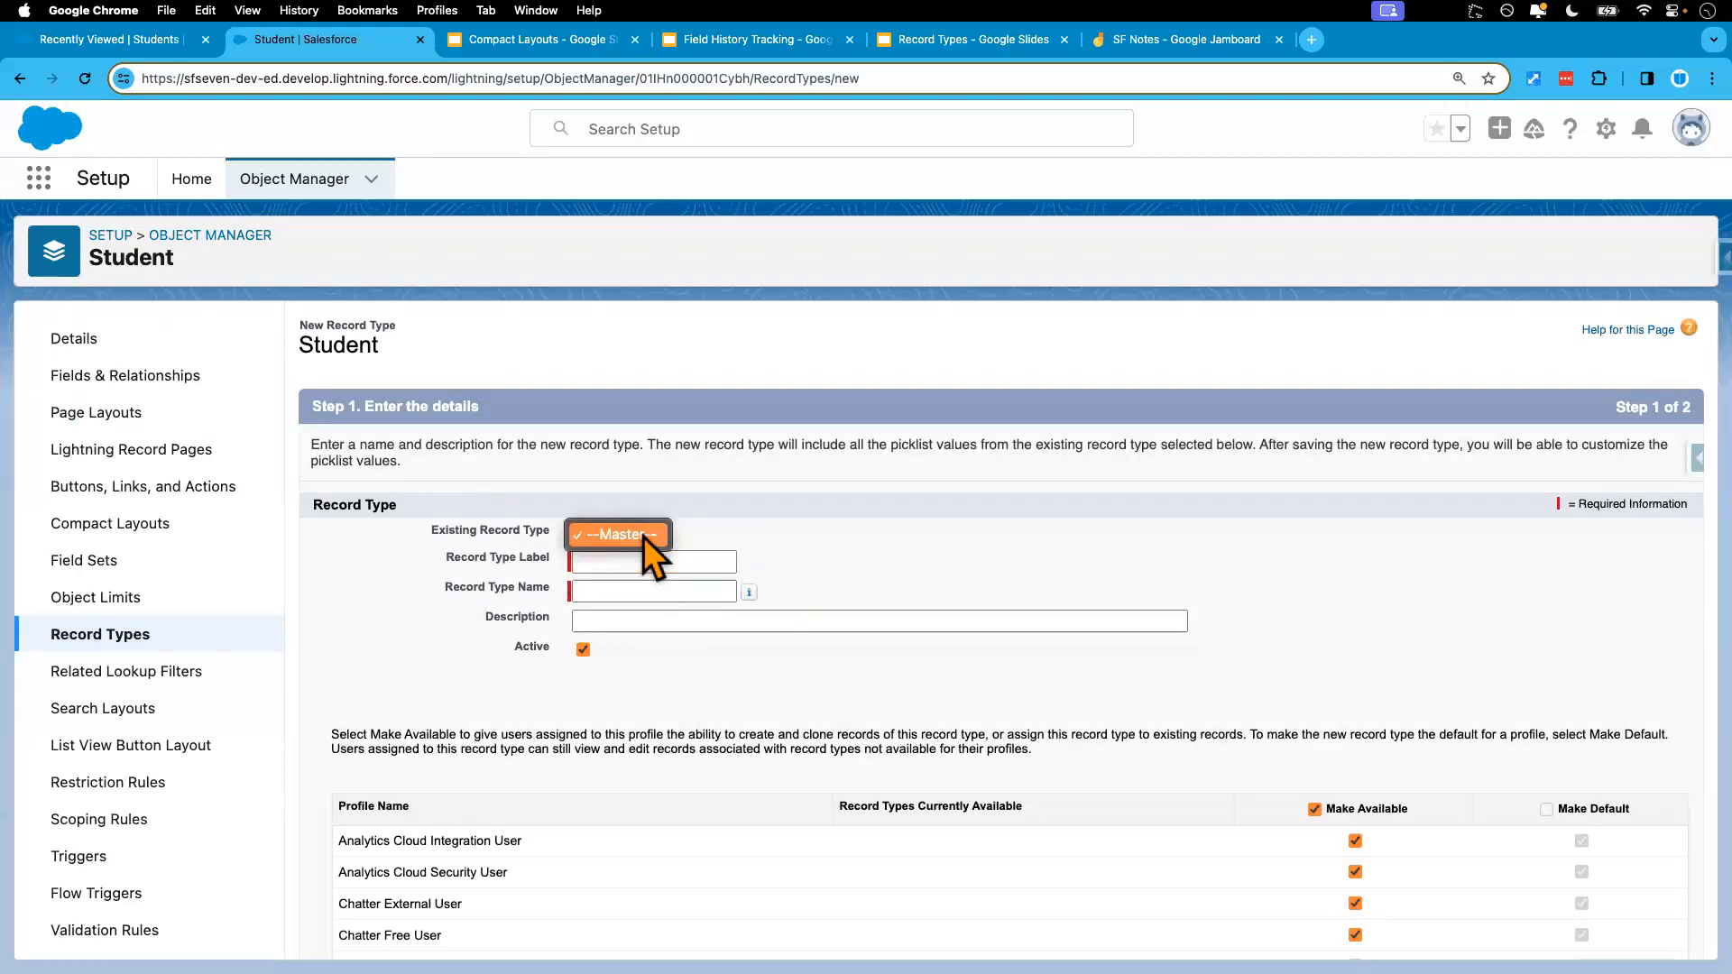
left_click(597, 537)
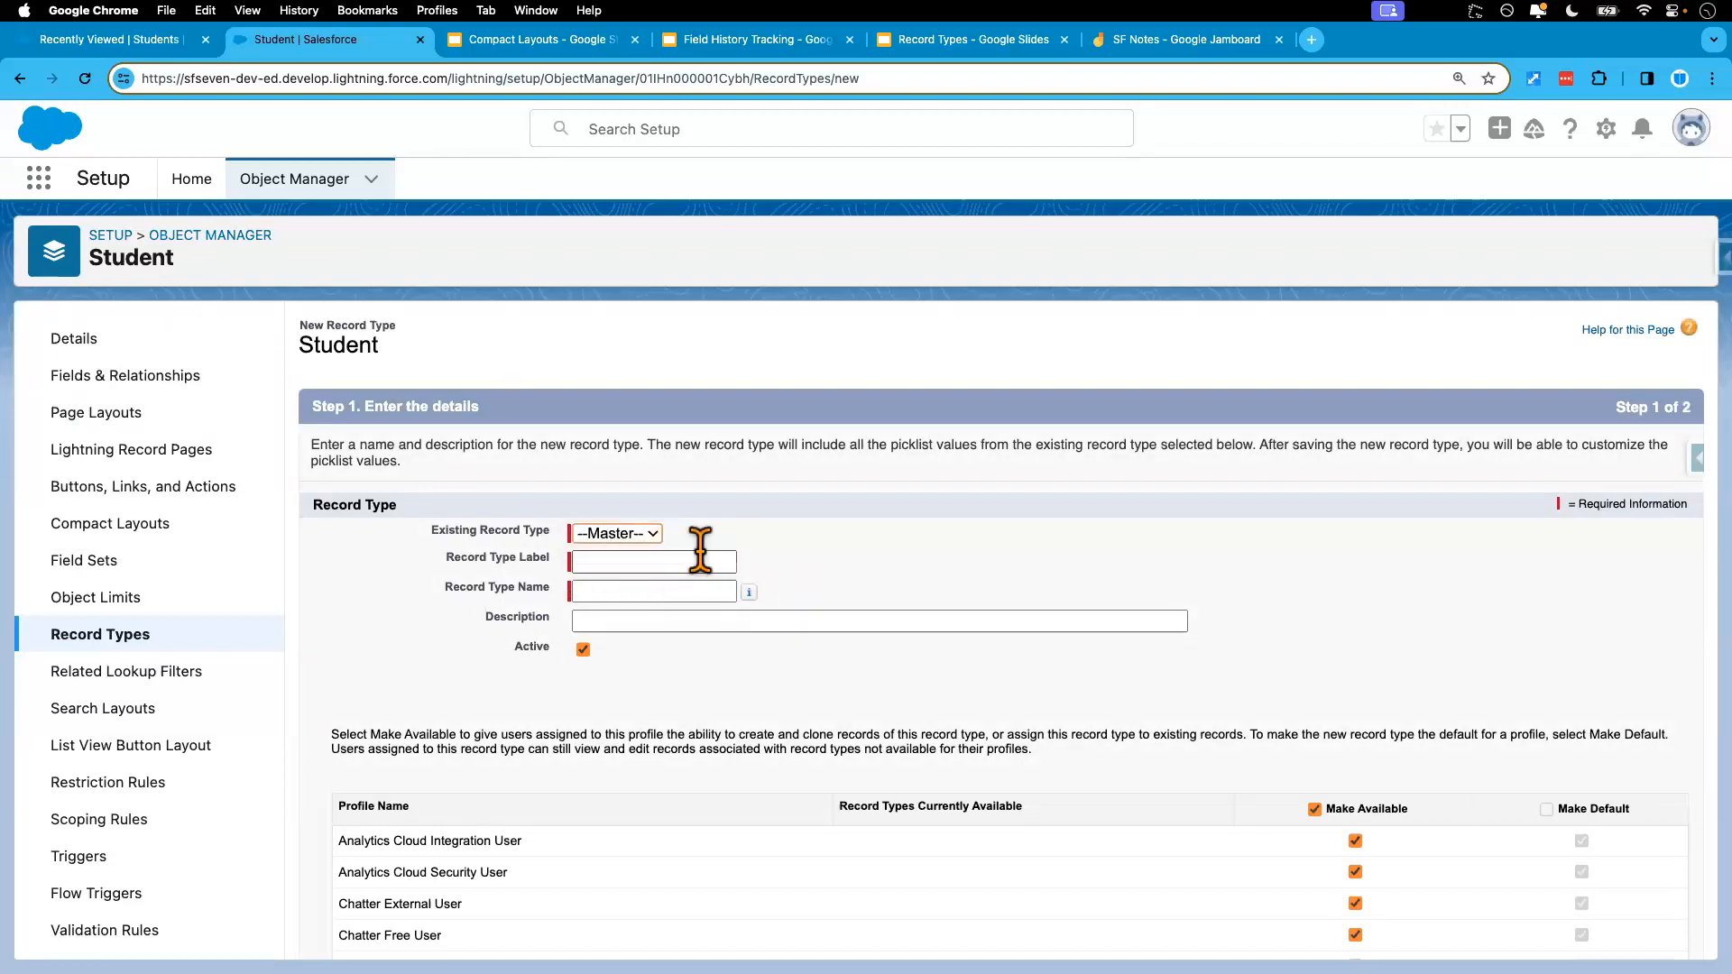
left_click(614, 562)
left_click(1160, 36)
left_click(649, 764)
double_click(650, 764)
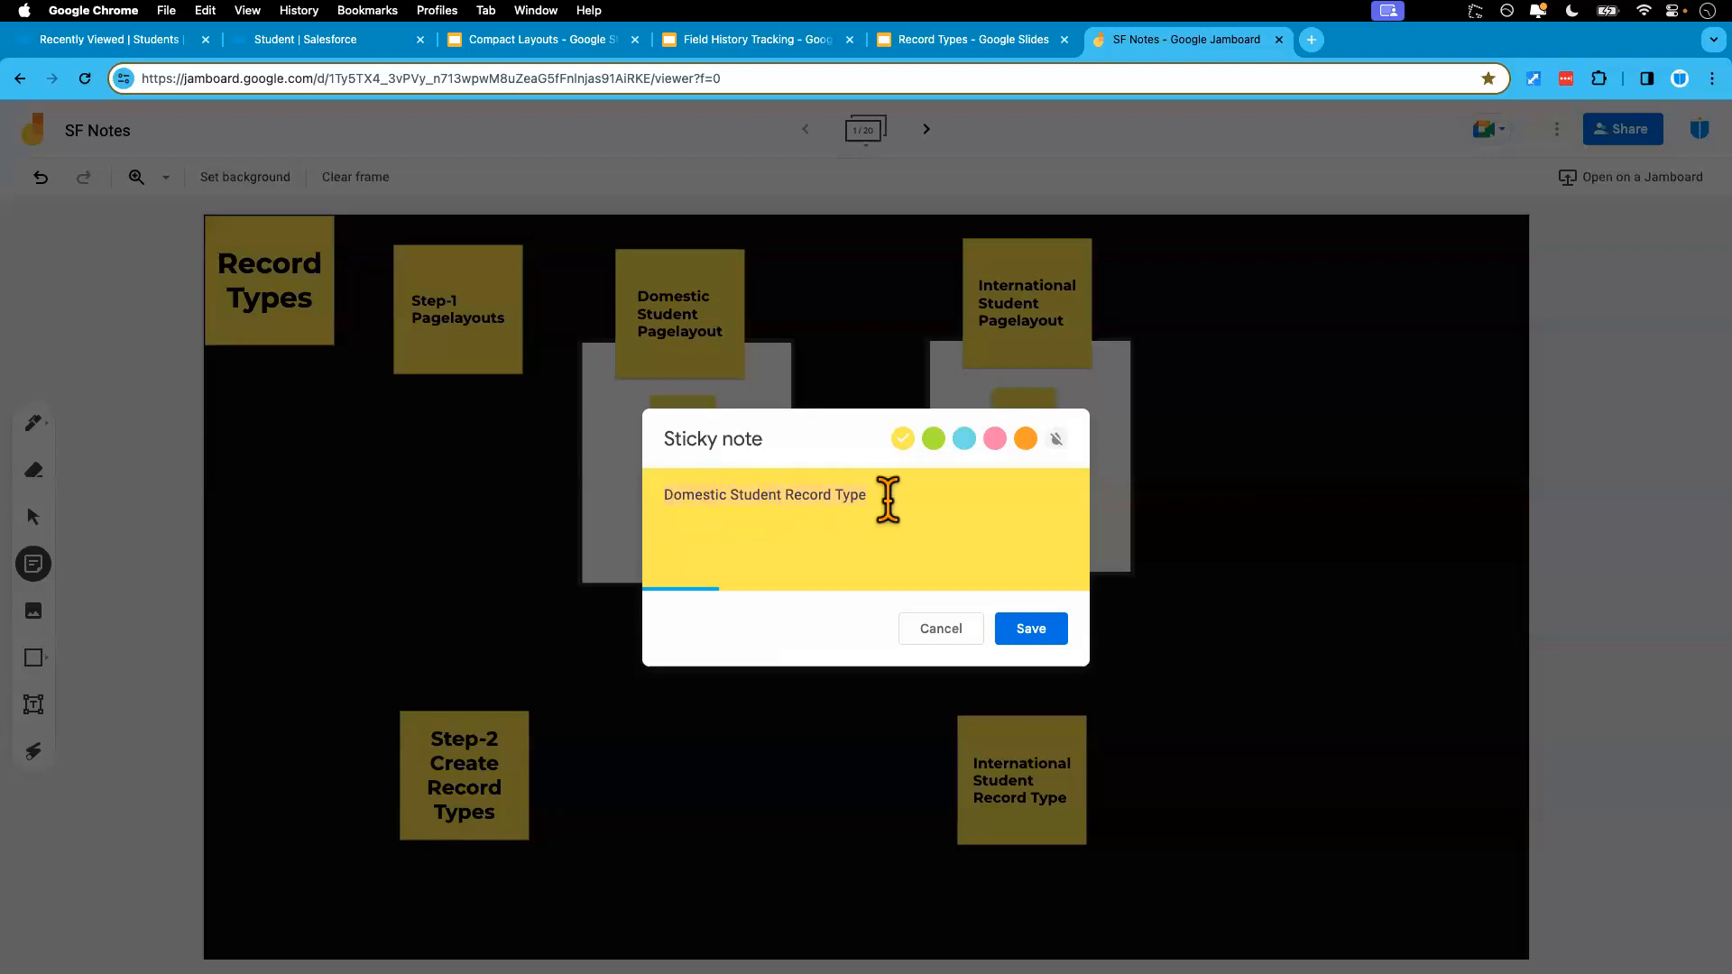
left_click(941, 634)
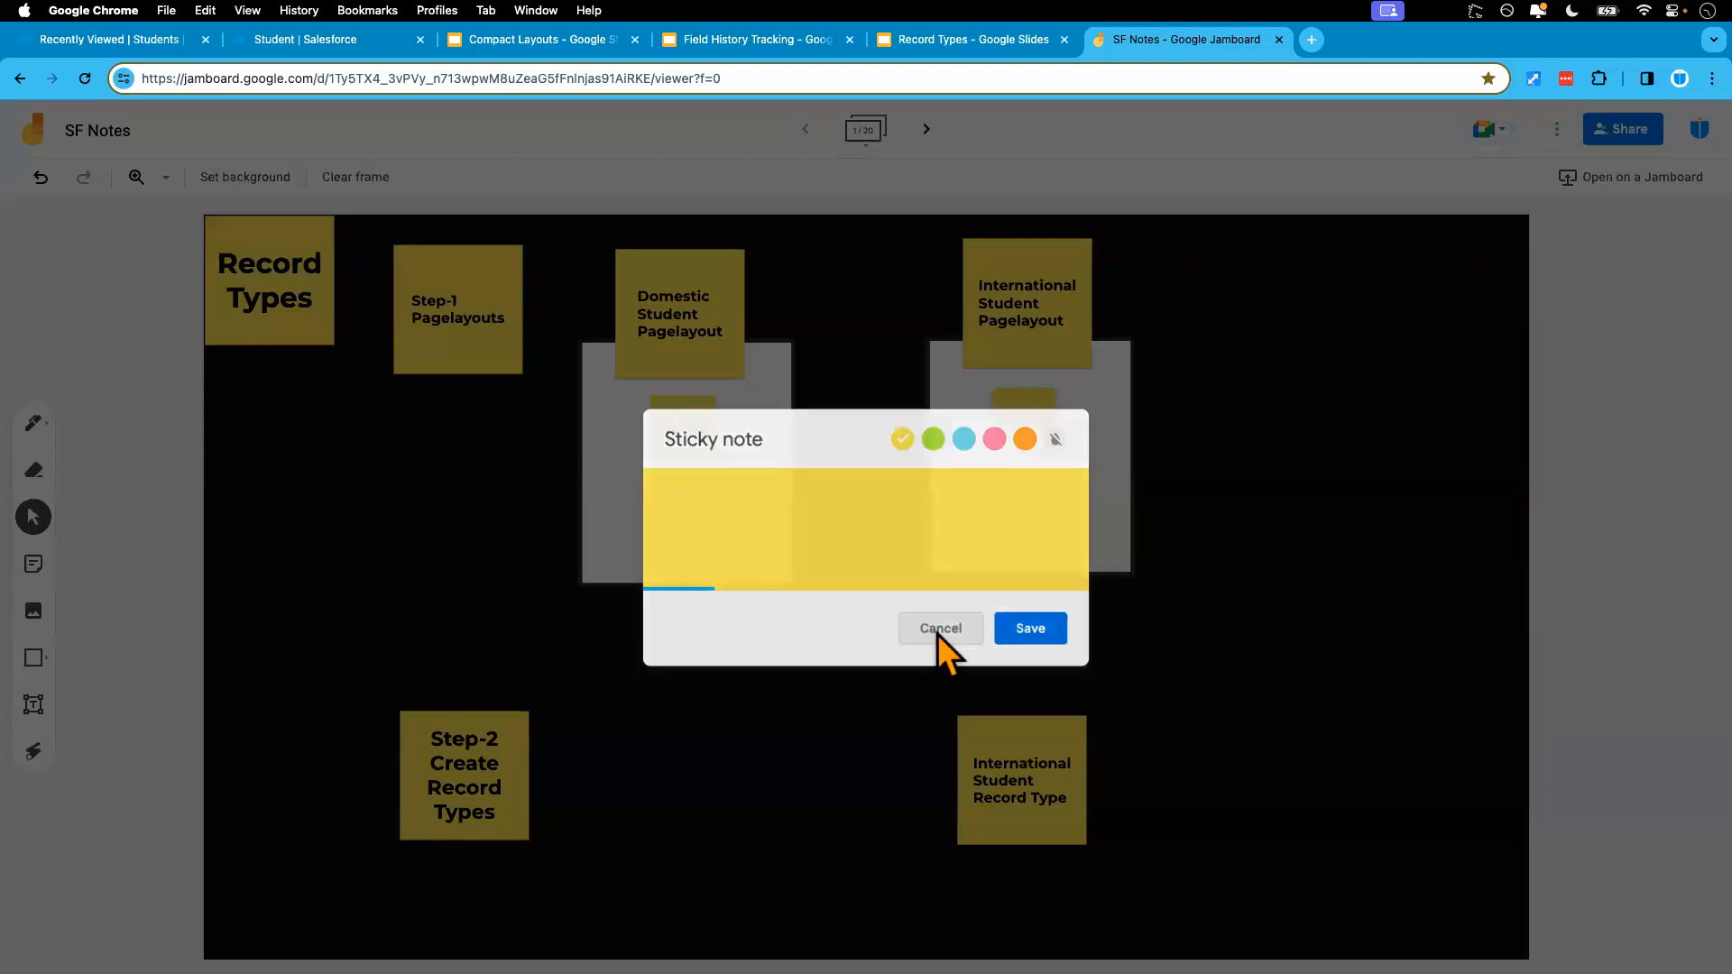
left_click(307, 47)
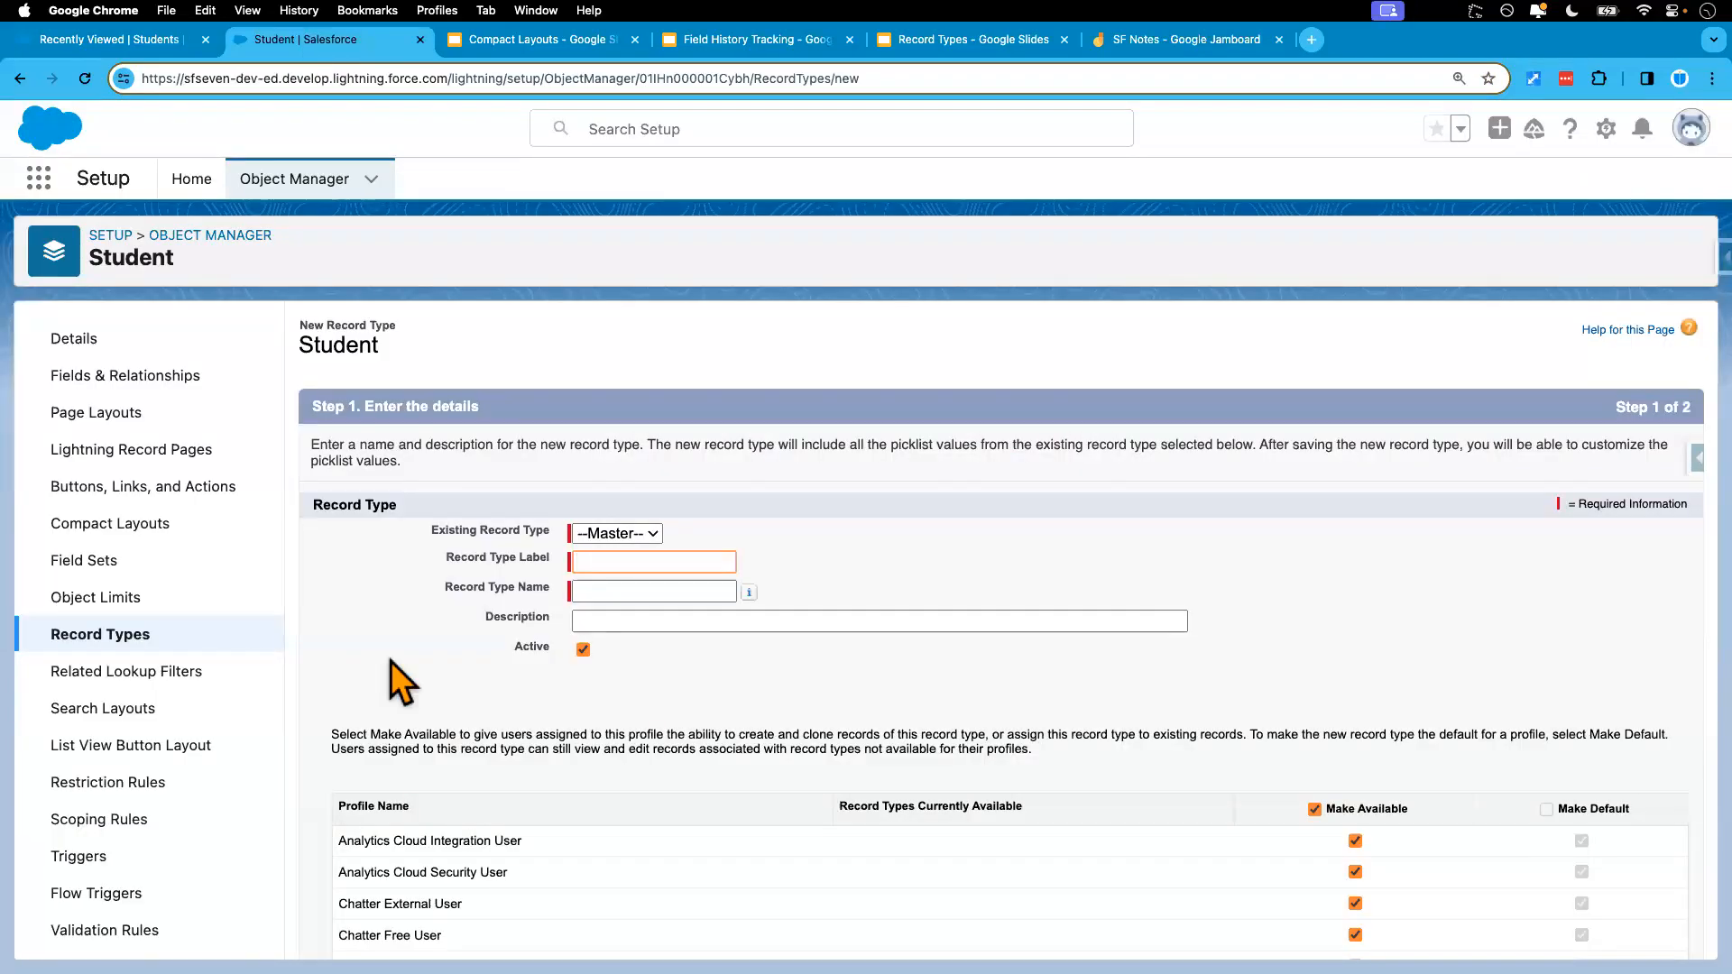
- Label the record type 'Domestic Student Record Type' and make it available only to Standard User and System Administrator
key("super+v")
left_click(816, 572)
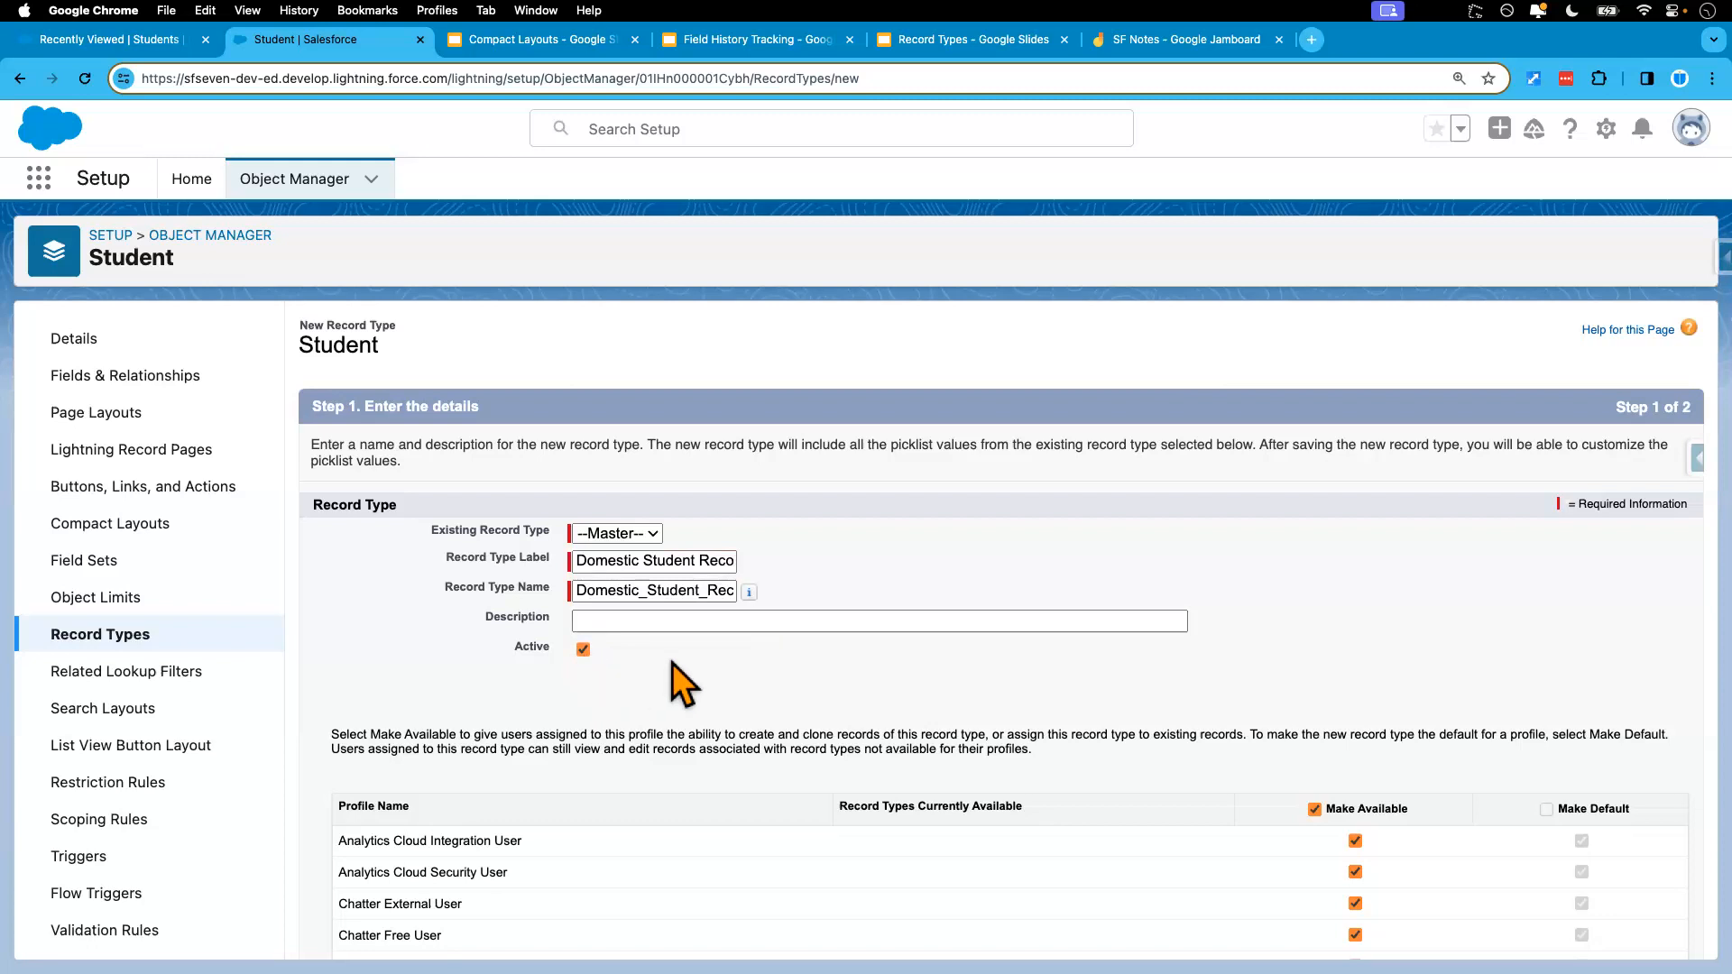
scroll(754, 732, "down", 7)
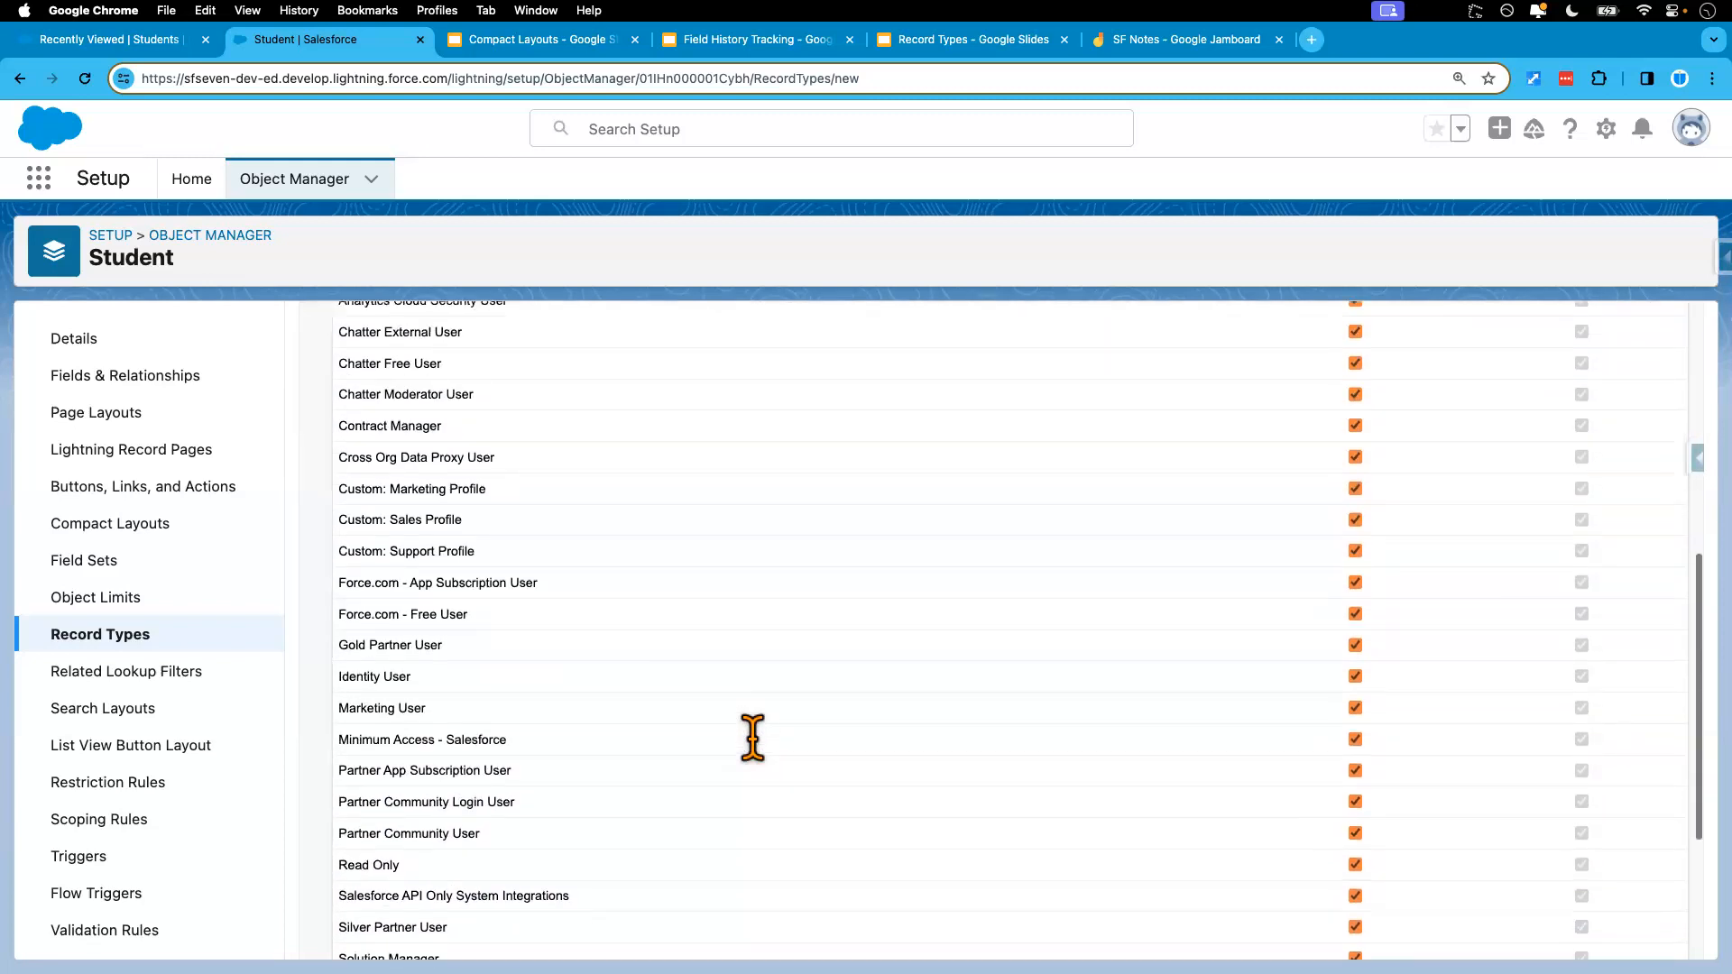
scroll(1109, 713, "up", 4)
left_click(1315, 544)
scroll(1263, 676, "down", 6)
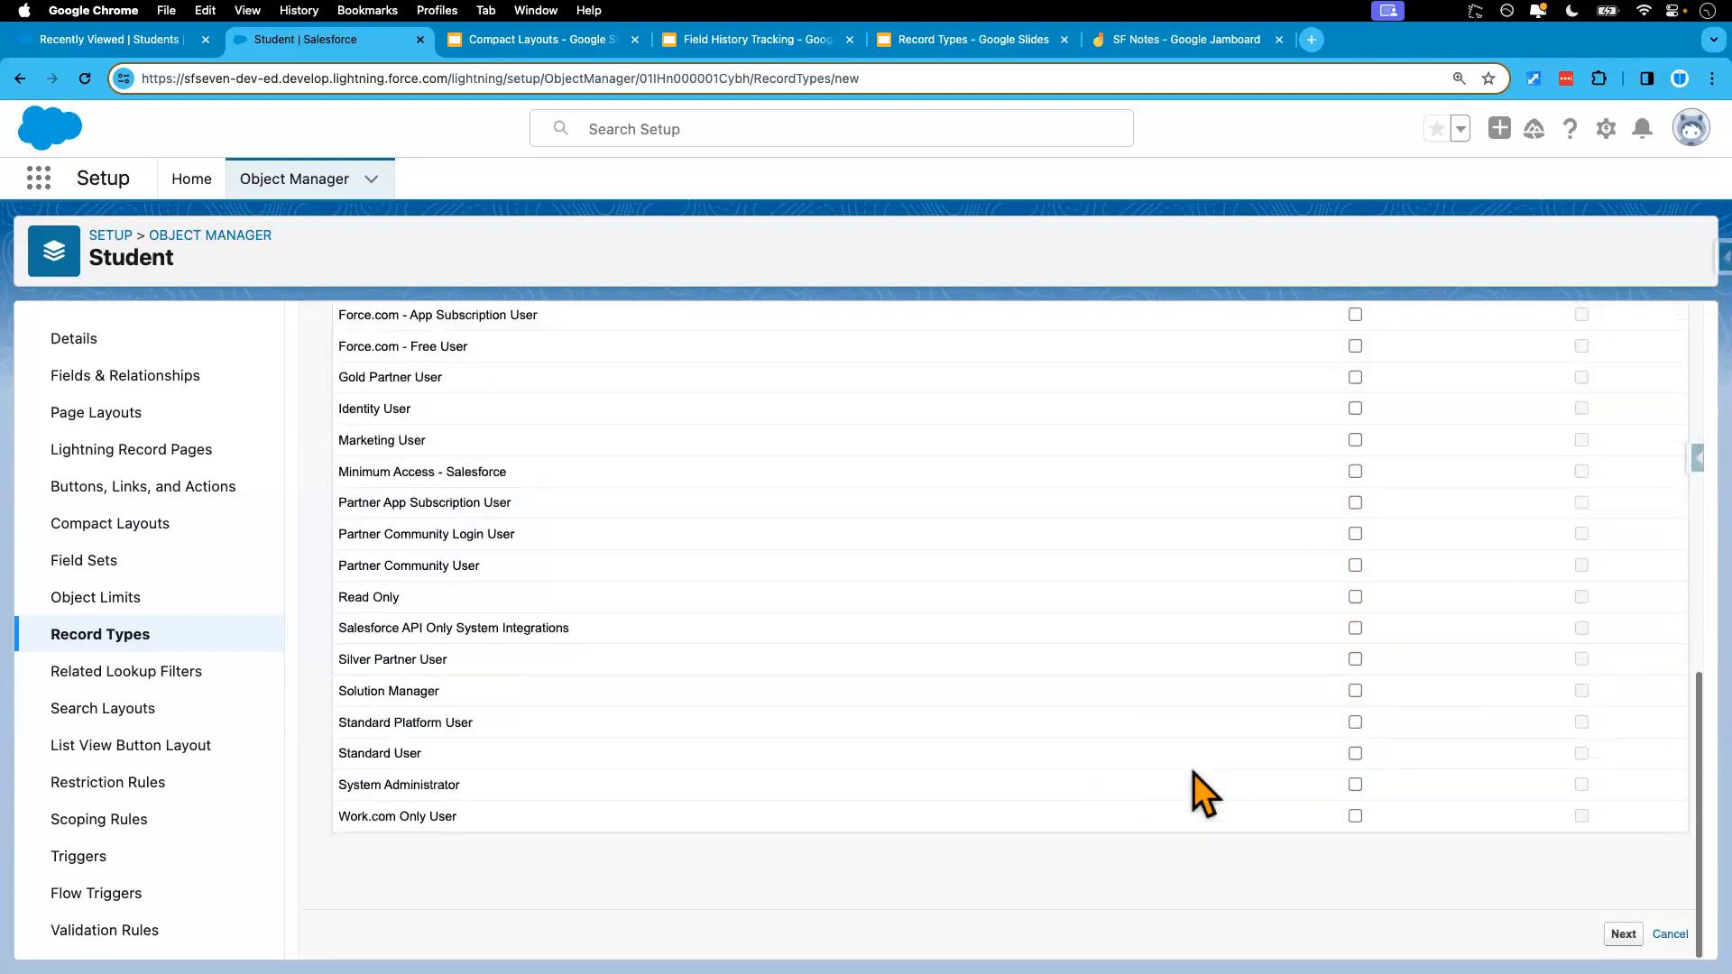
left_click(1355, 753)
left_click(1355, 785)
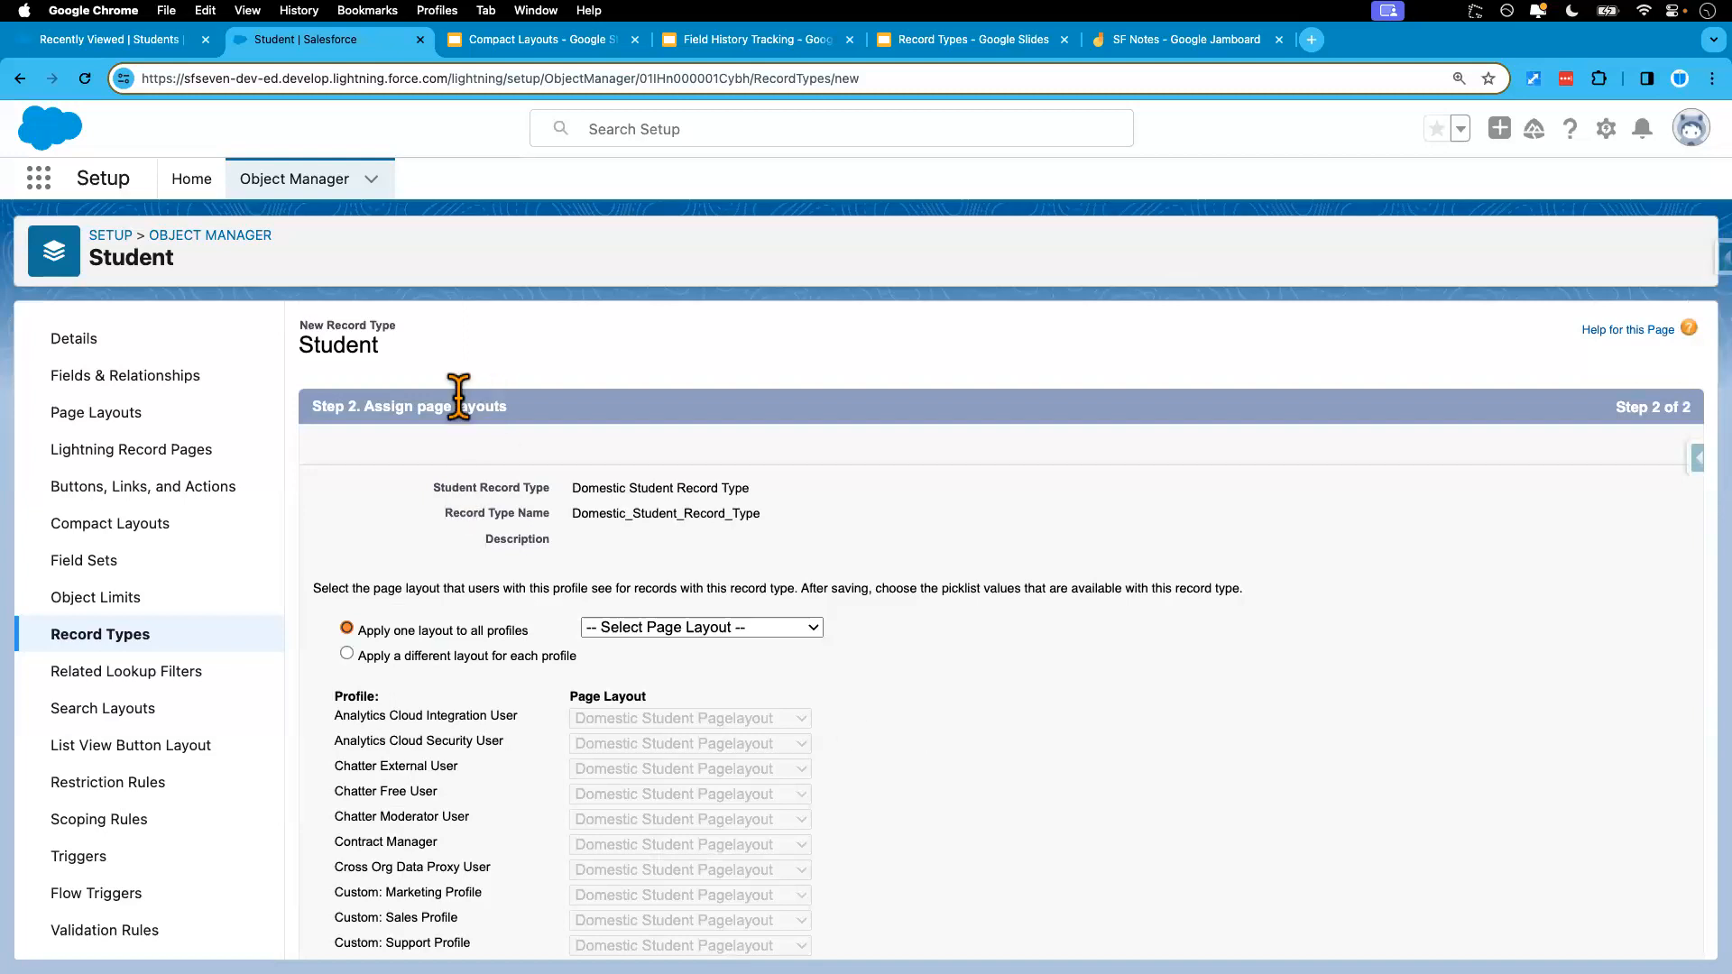
- Apply Domestic Student Pagelayout as the single layout for all profiles on the Domestic Student Record Type
left_click_drag(572, 489, 750, 491)
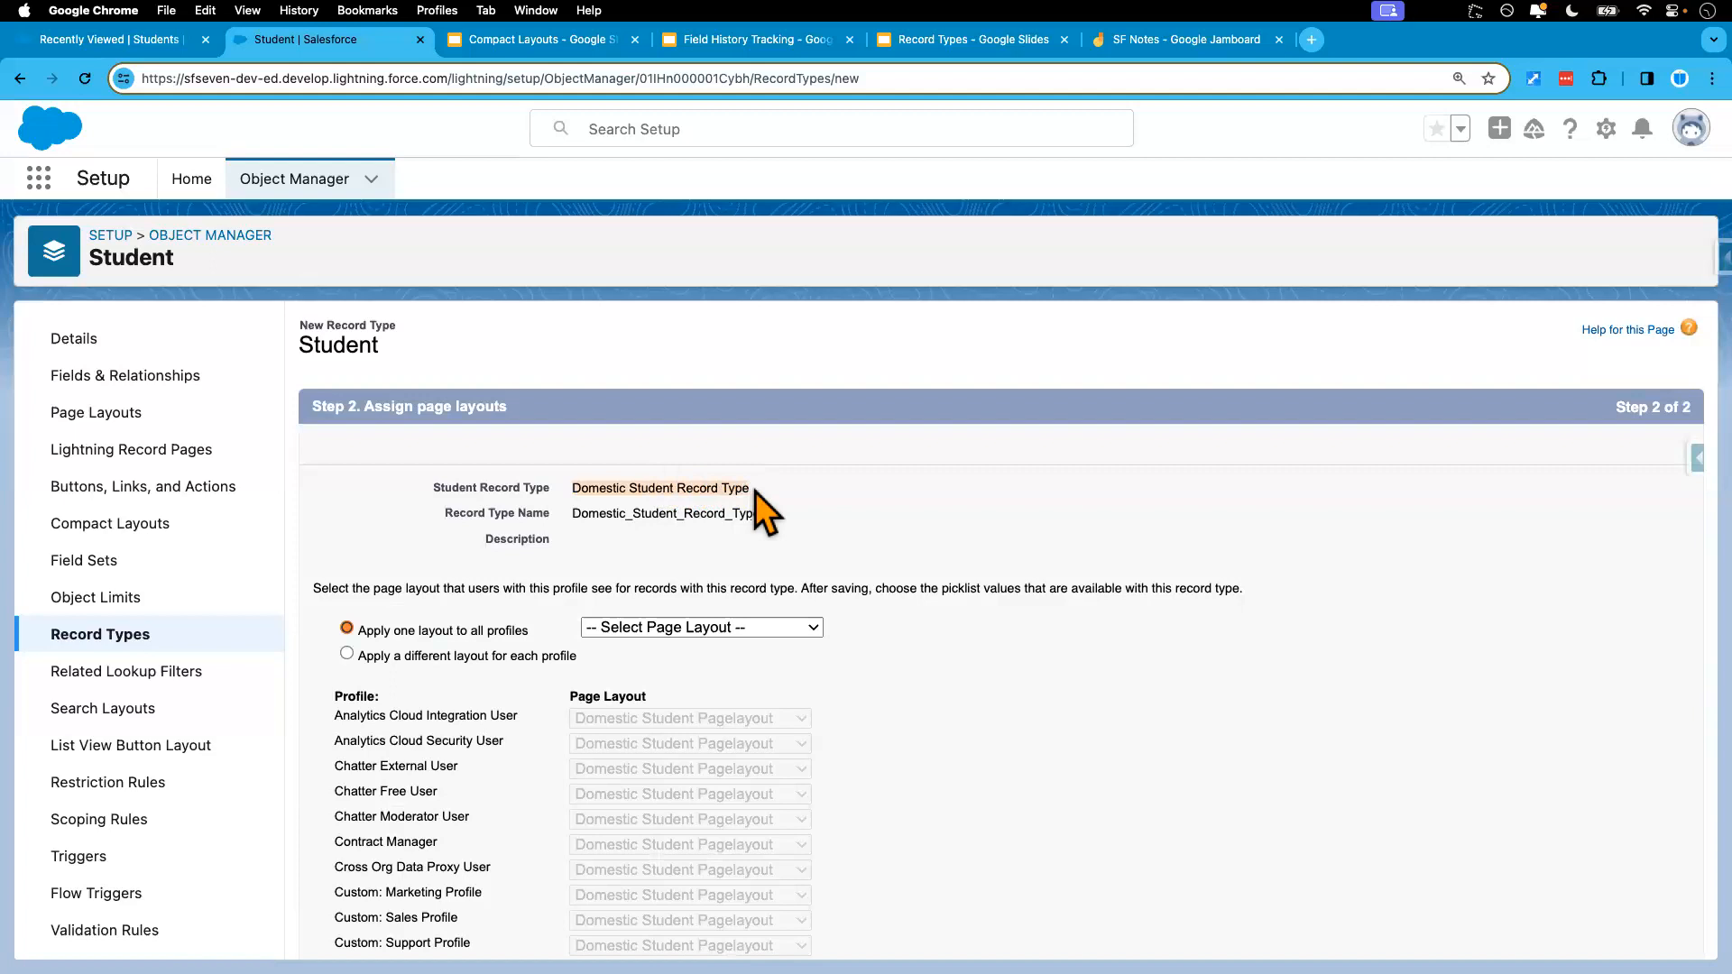
left_click(767, 630)
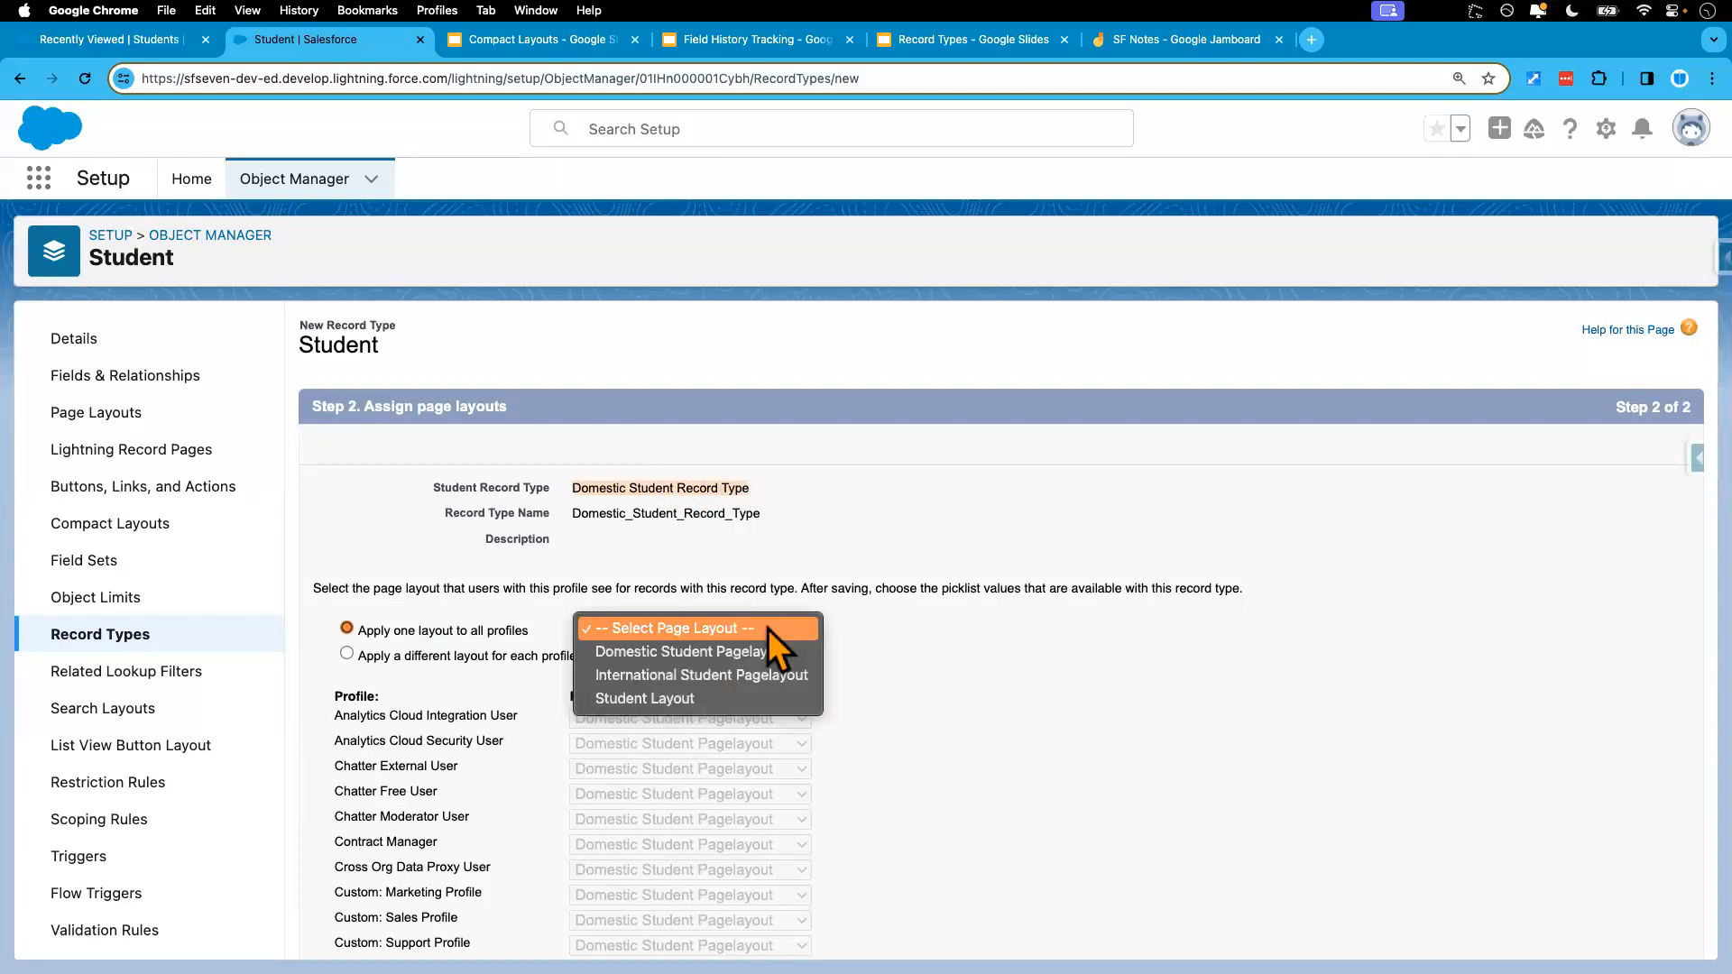
left_click(781, 655)
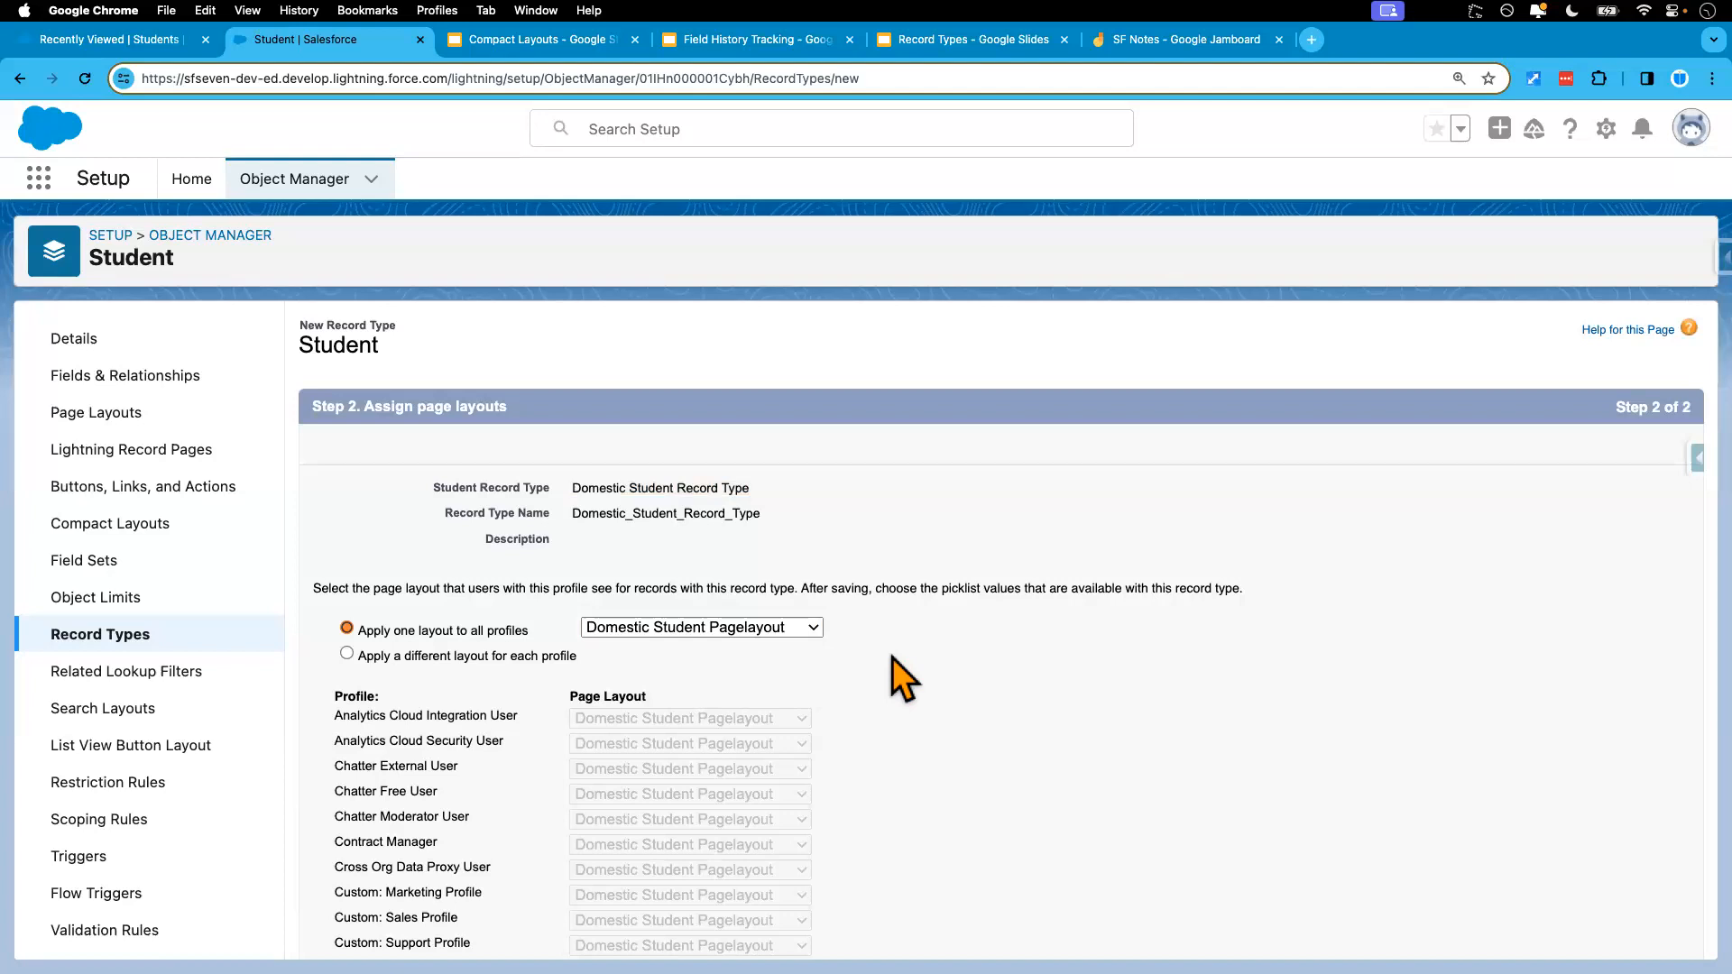
left_click_drag(572, 490, 741, 478)
left_click(857, 648)
scroll(986, 678, "down", 5)
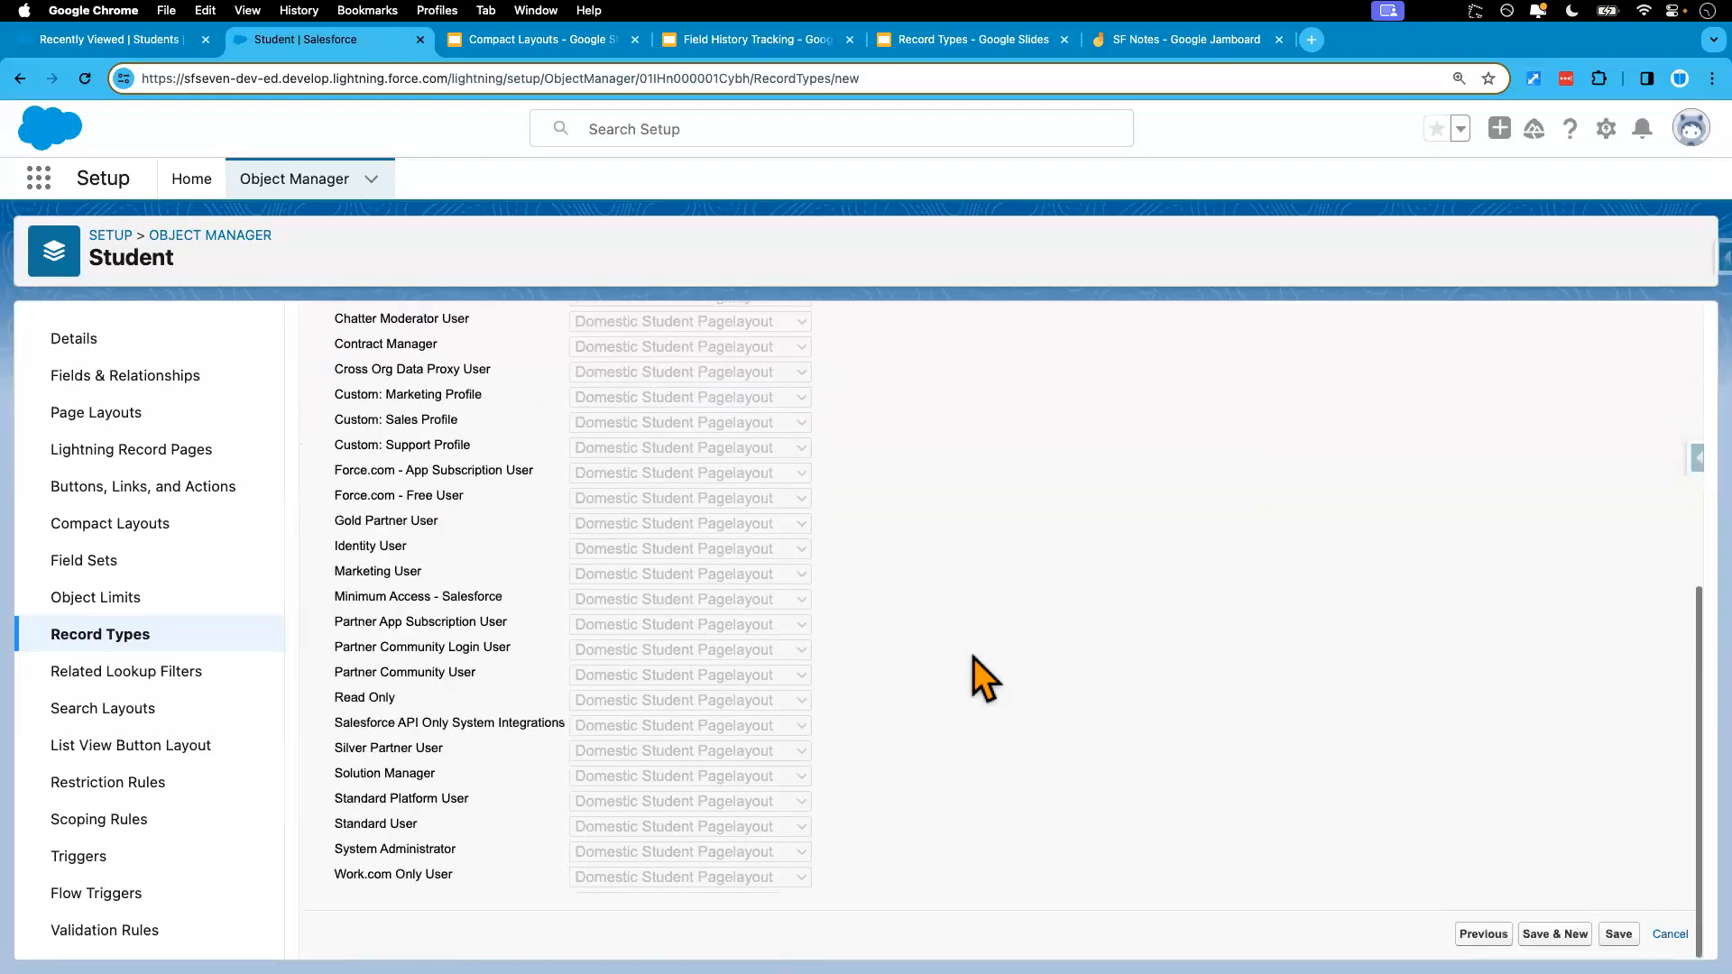
scroll(972, 658, "up", 4)
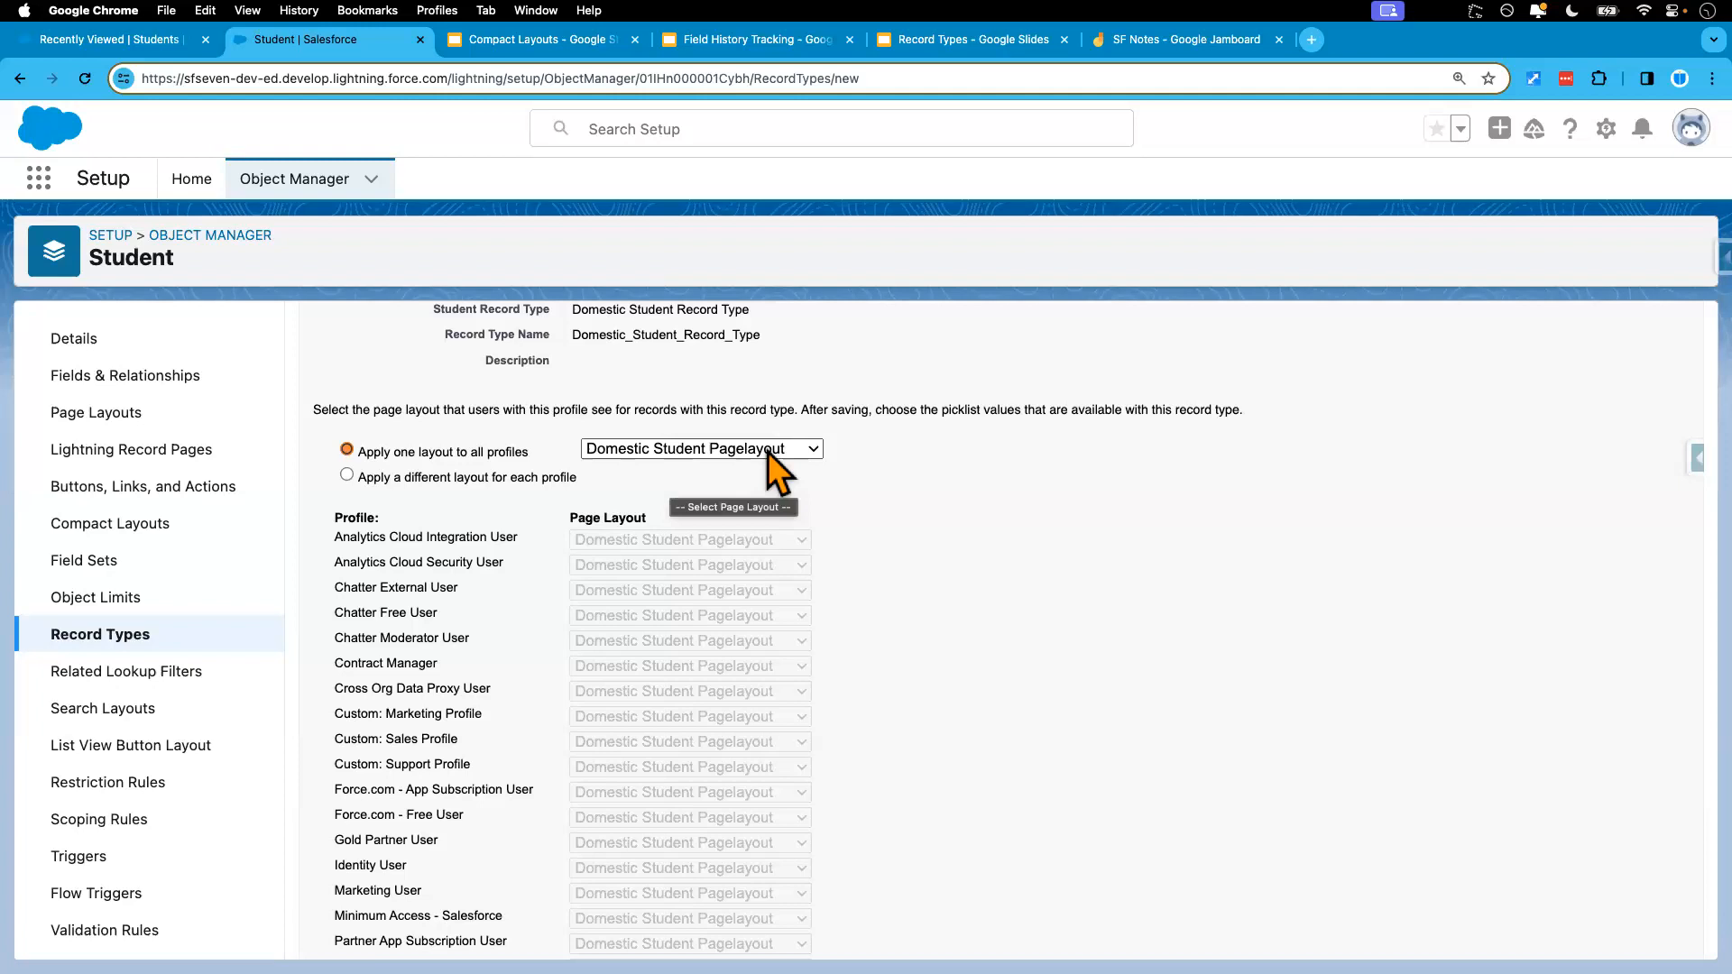
- Try per-profile layouts: Student Layout for Custom: Support Profile, International Student Pagelayout for Marketing User
left_click(347, 476)
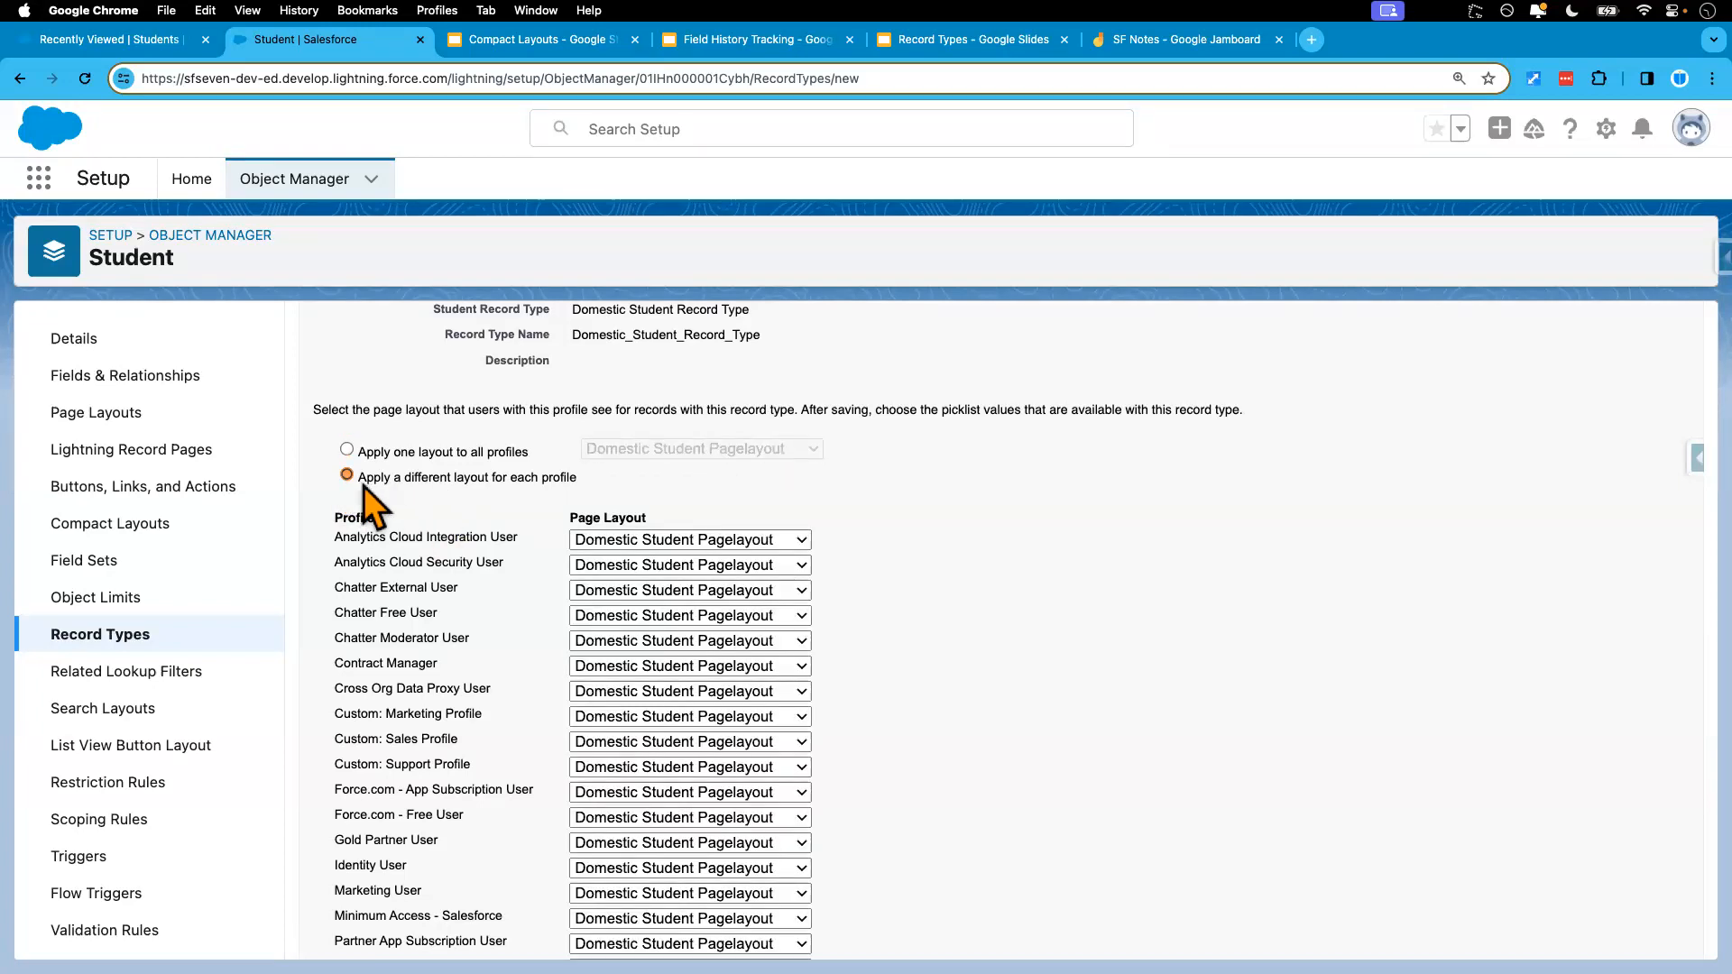
scroll(429, 509, "up", 2)
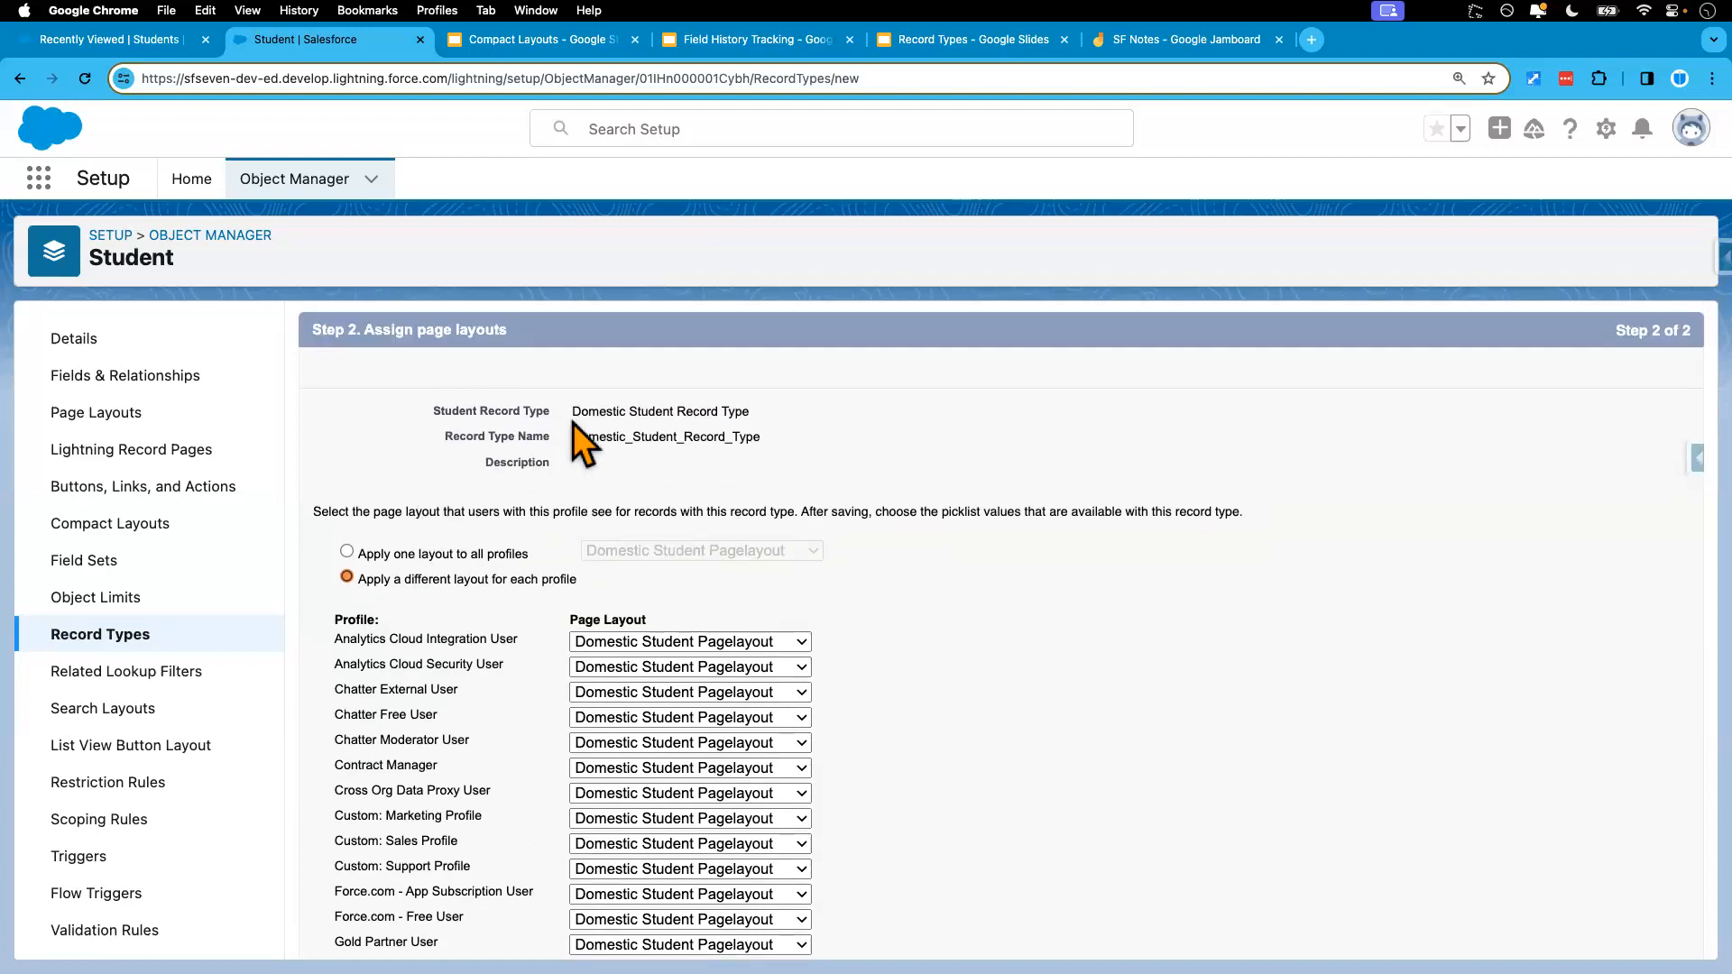
left_click_drag(570, 411, 763, 433)
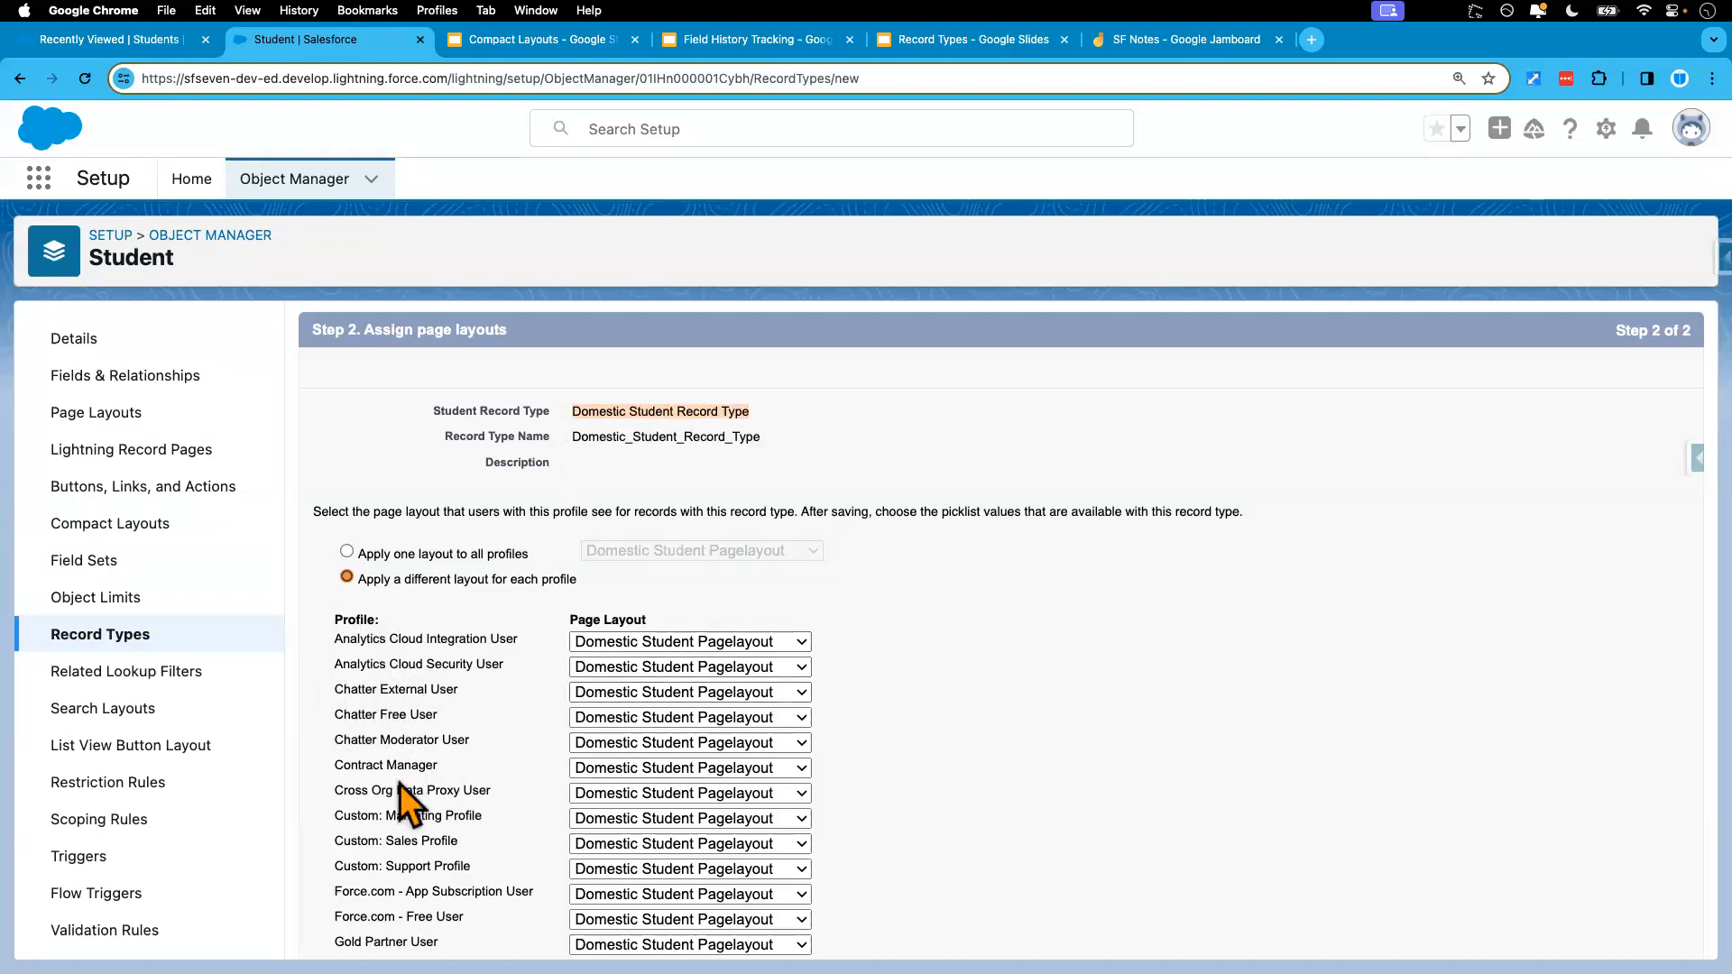
scroll(399, 783, "down", 4)
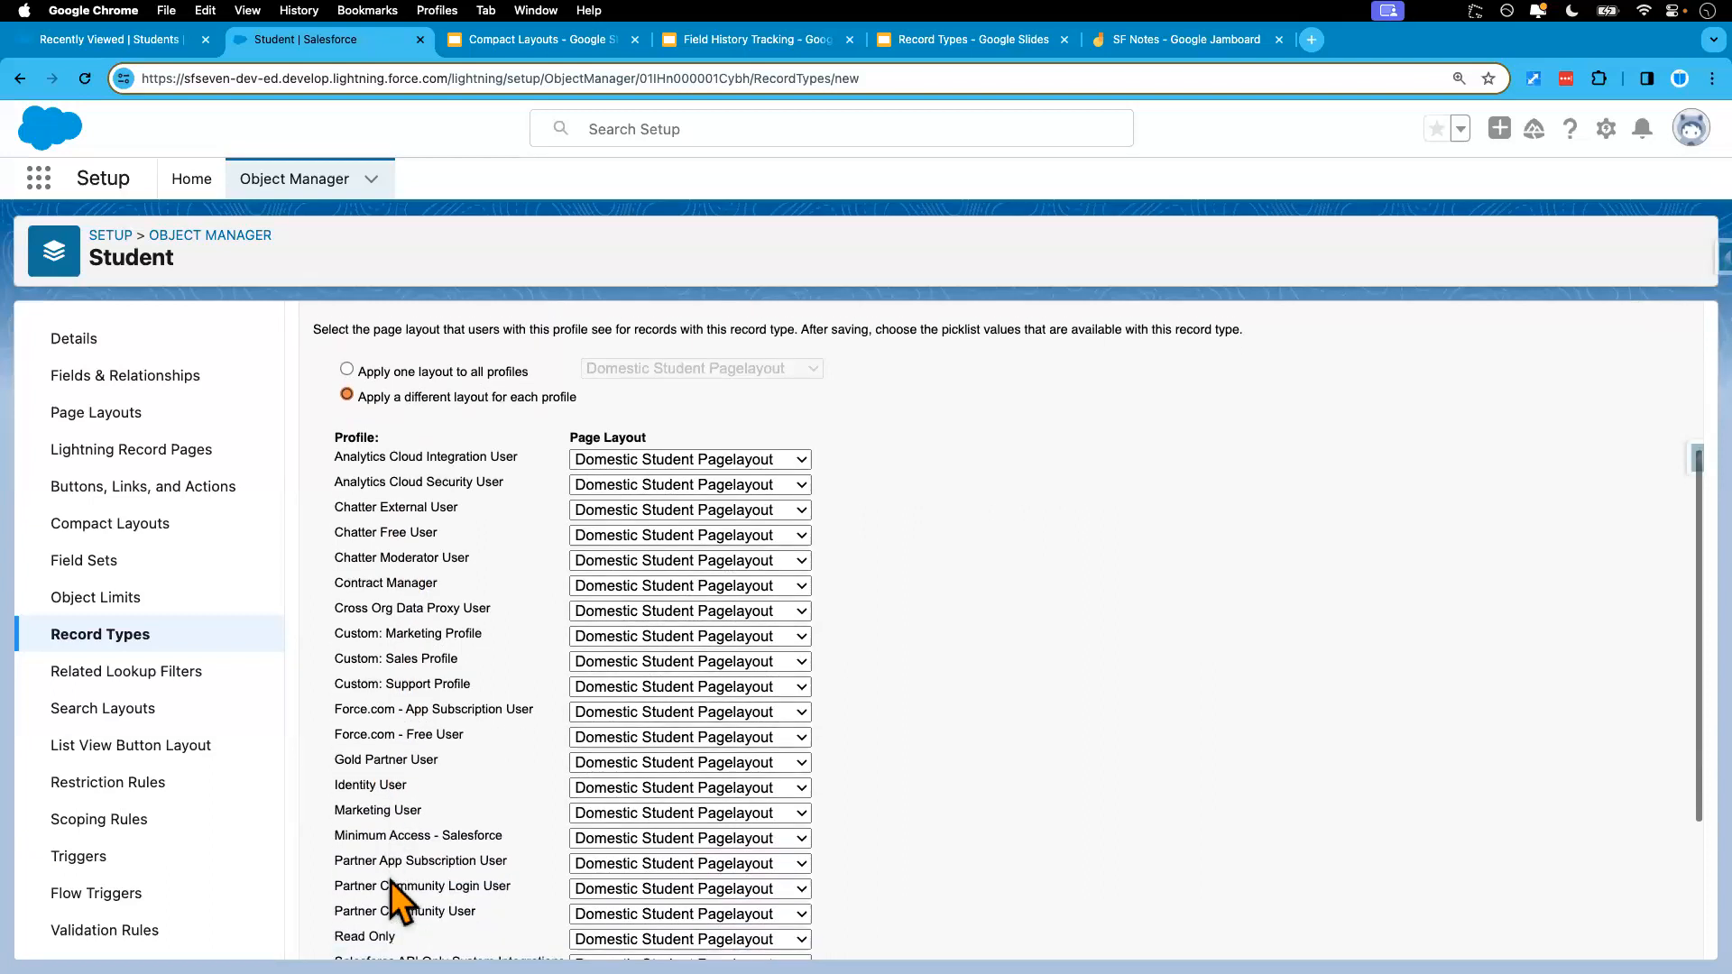
left_click(653, 676)
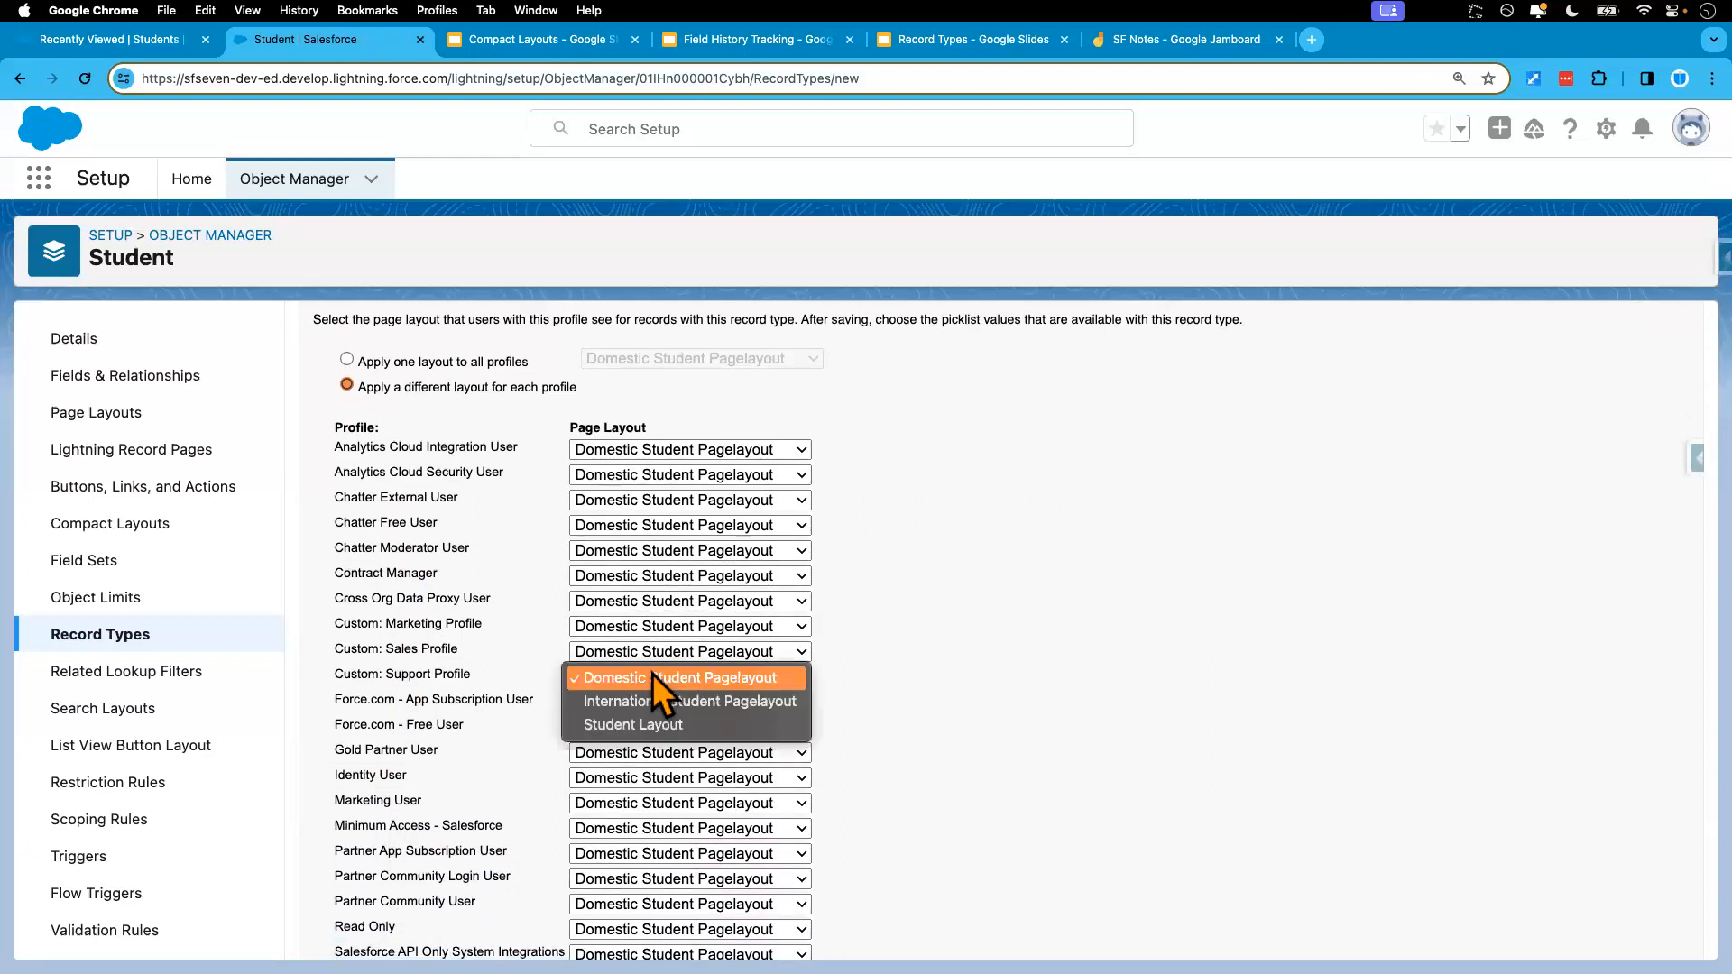
left_click(648, 725)
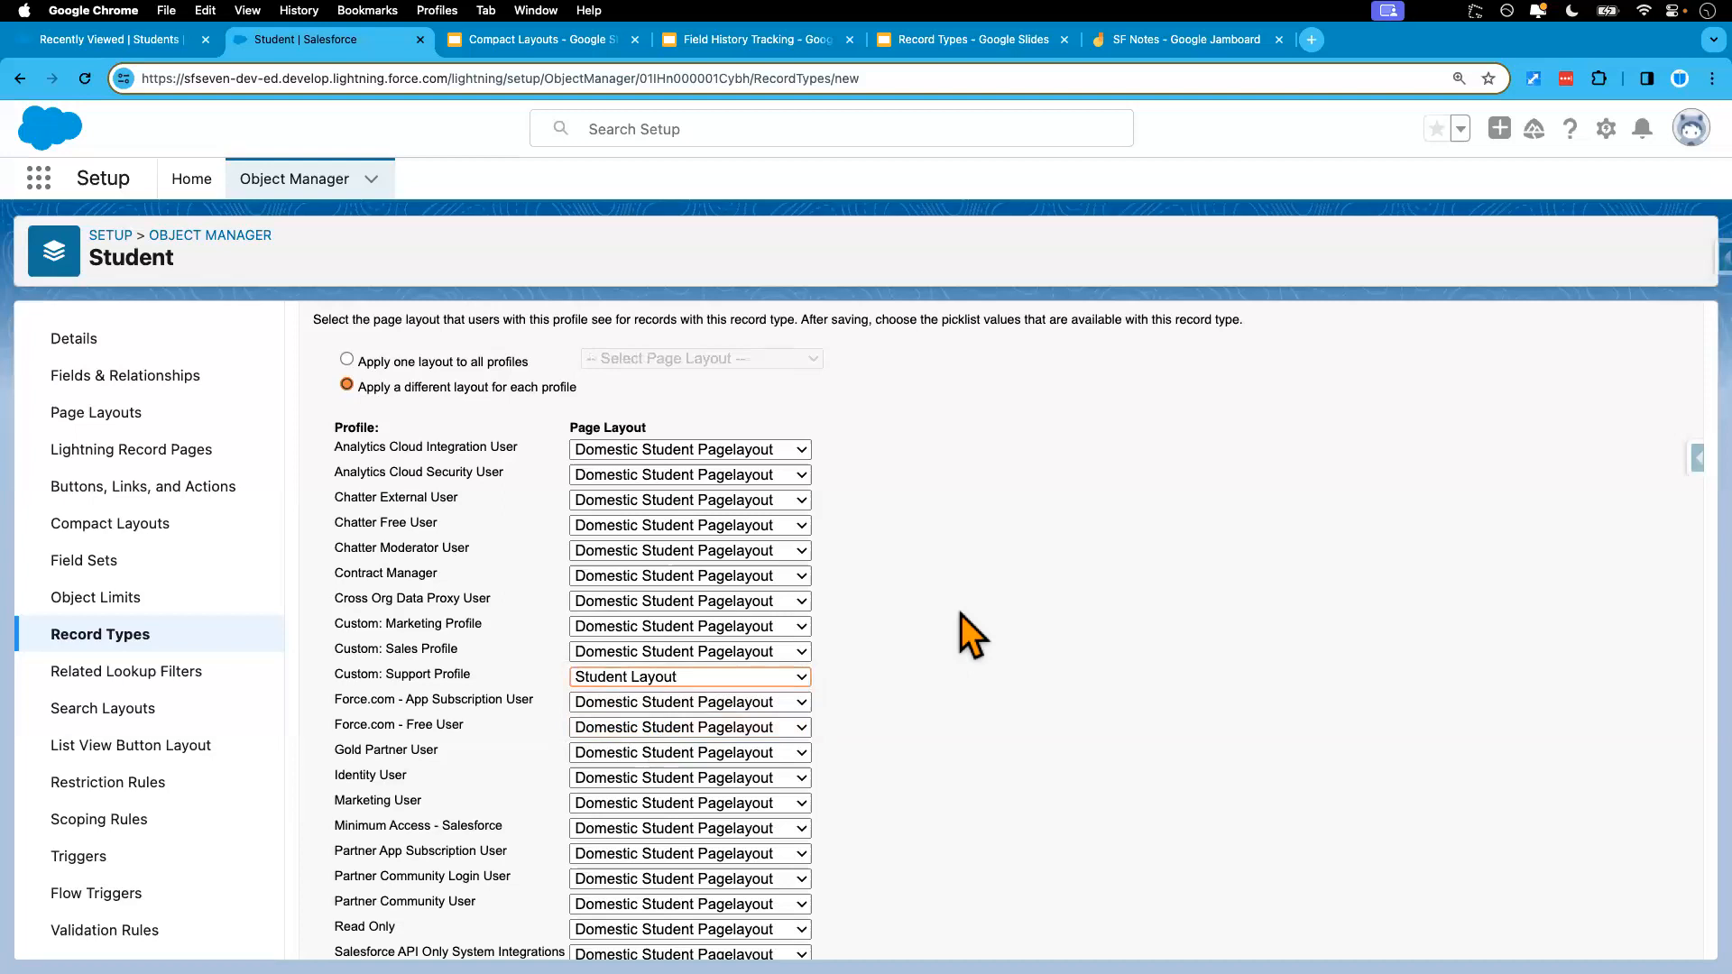
left_click(674, 802)
left_click(670, 826)
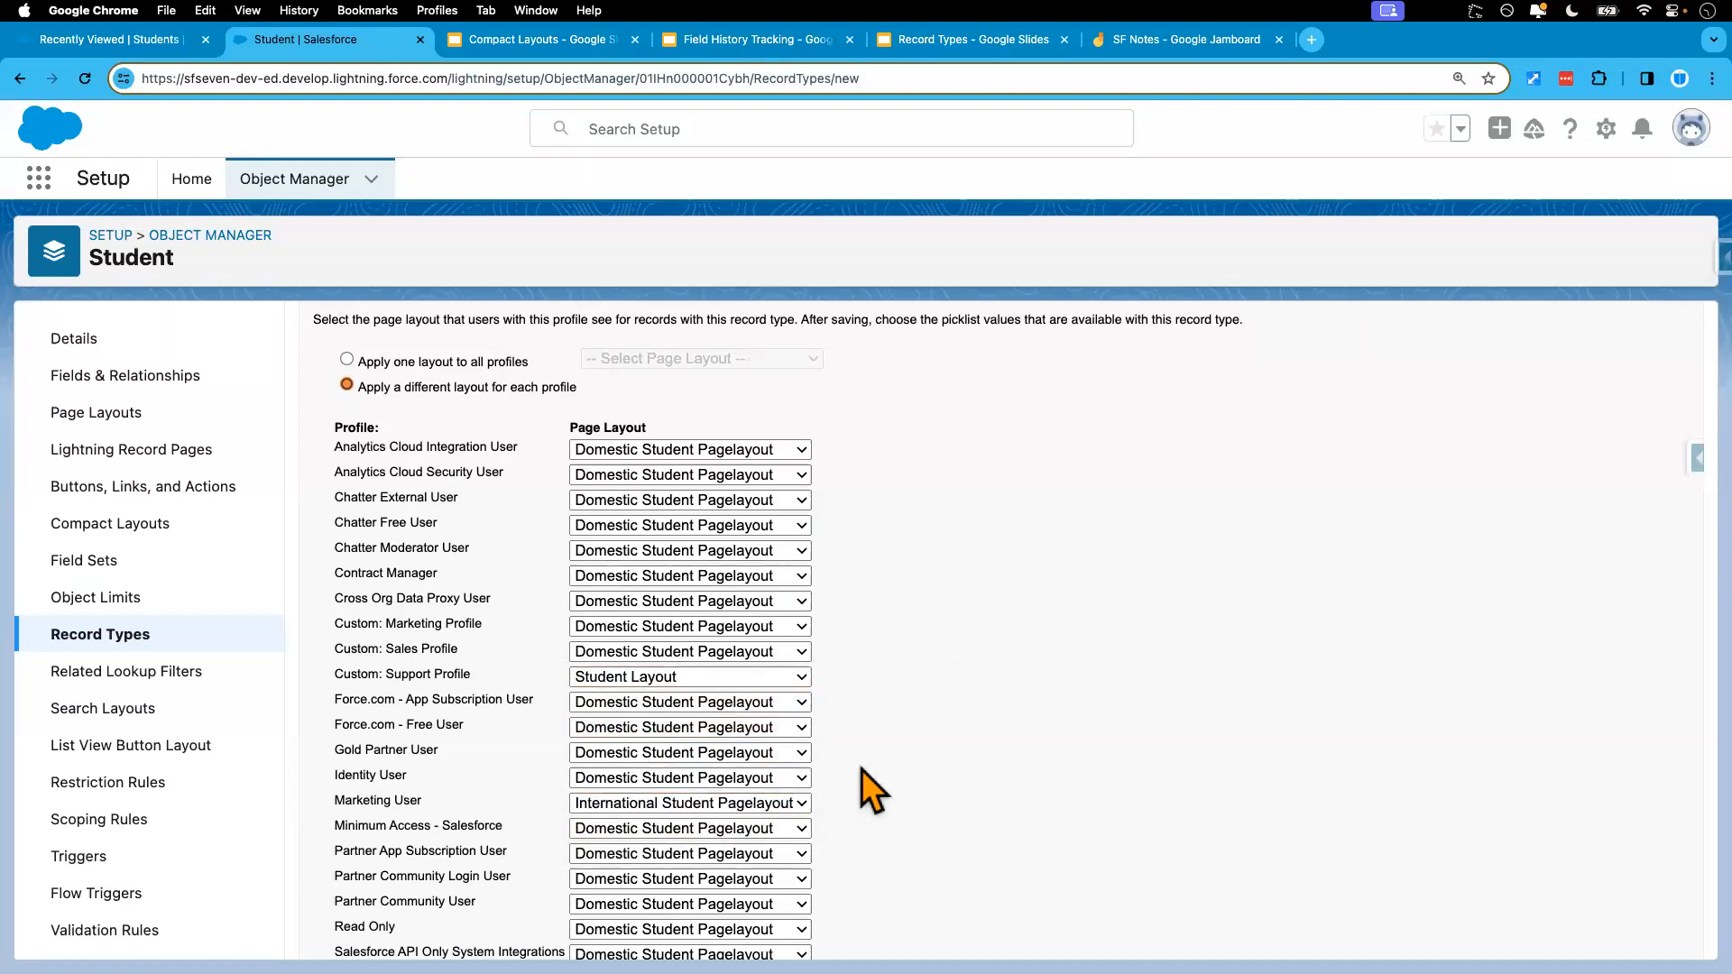
- Switch back to applying one layout to all profiles and bring up the page layout list
scroll(863, 770, "up", 3)
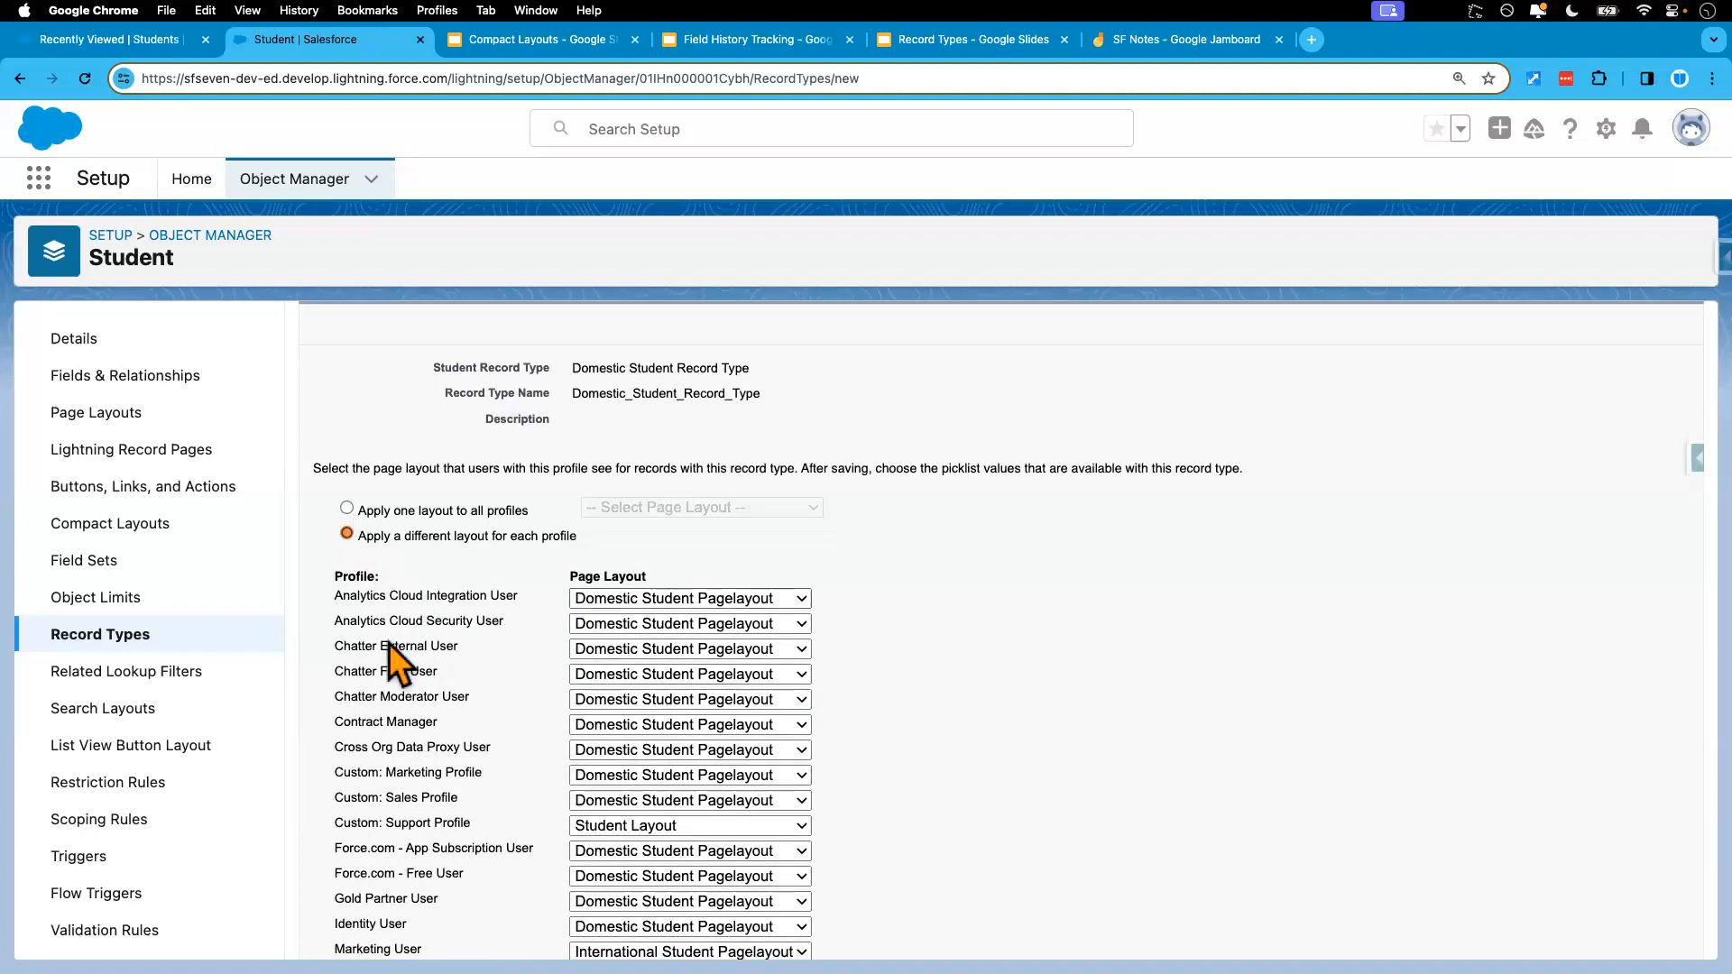
scroll(397, 726, "down", 1)
left_click(346, 477)
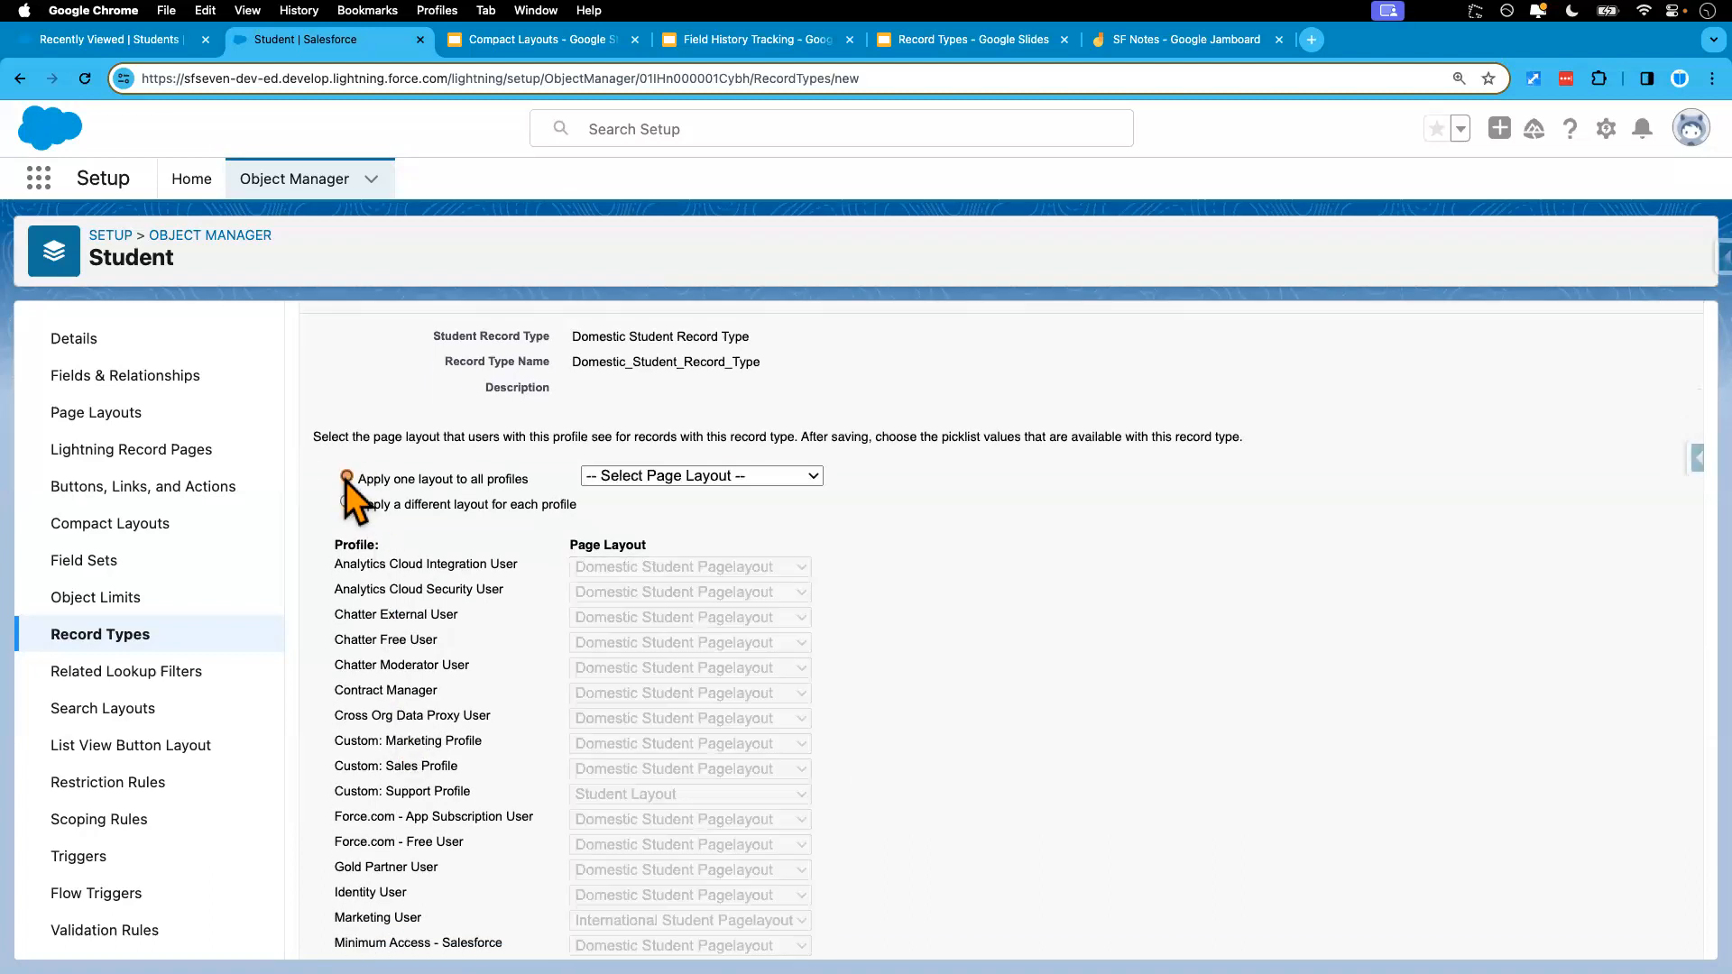
left_click(712, 478)
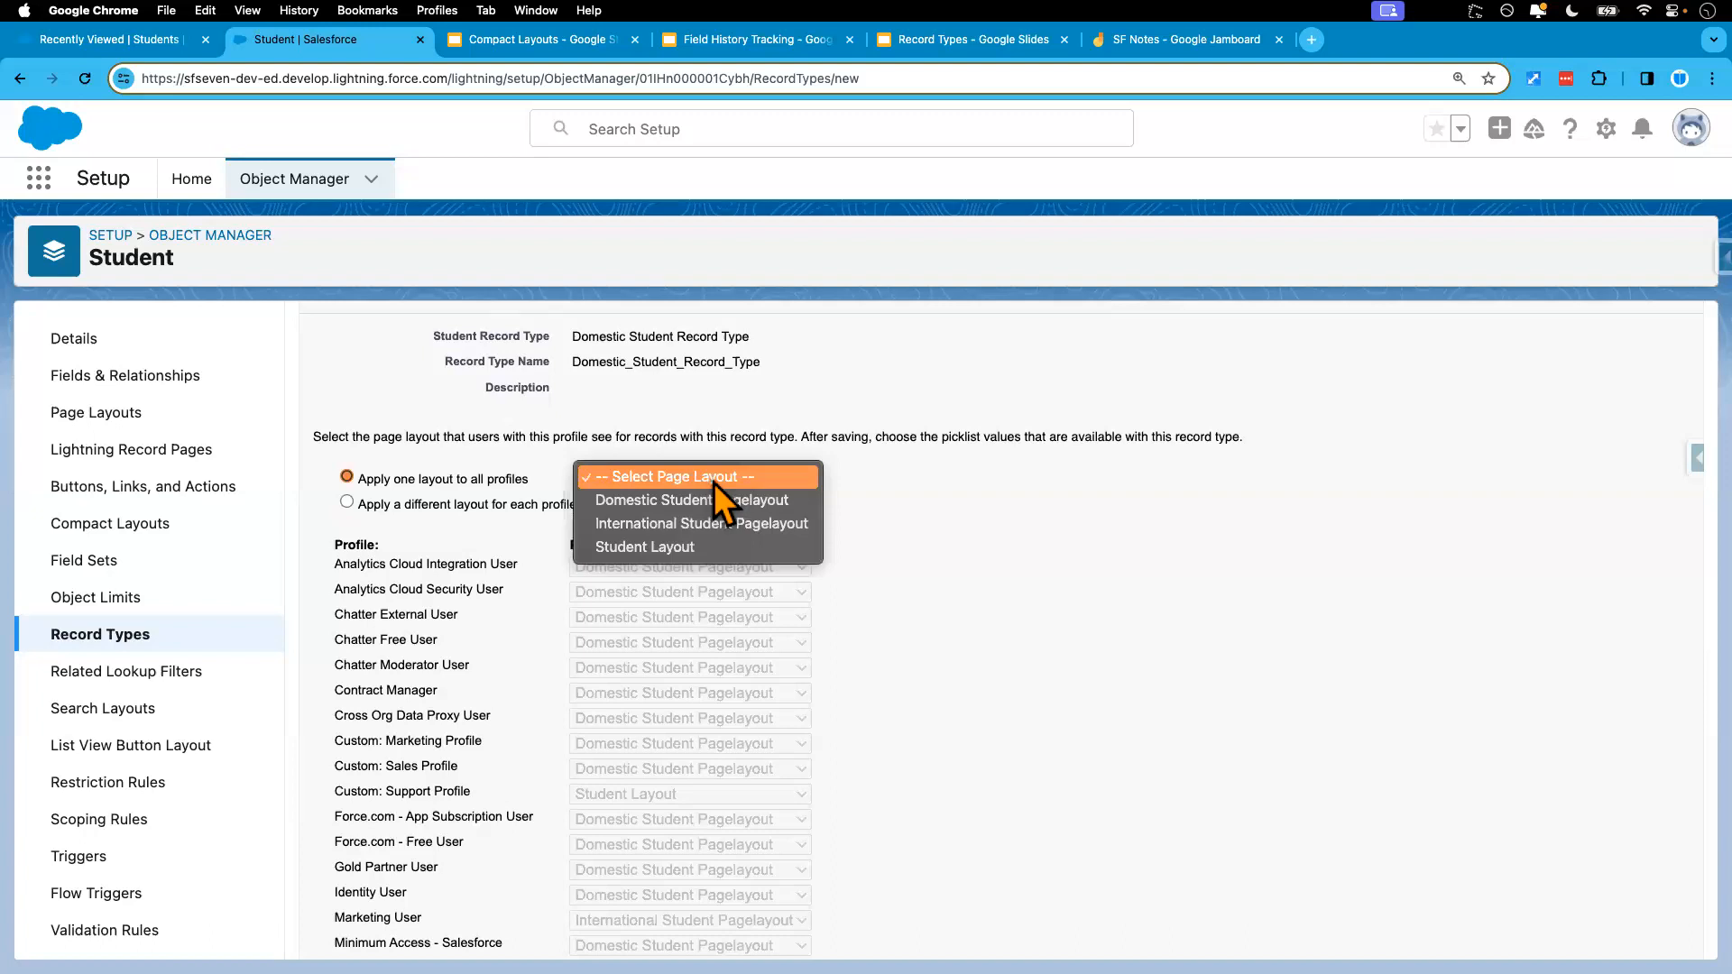
left_click(858, 502)
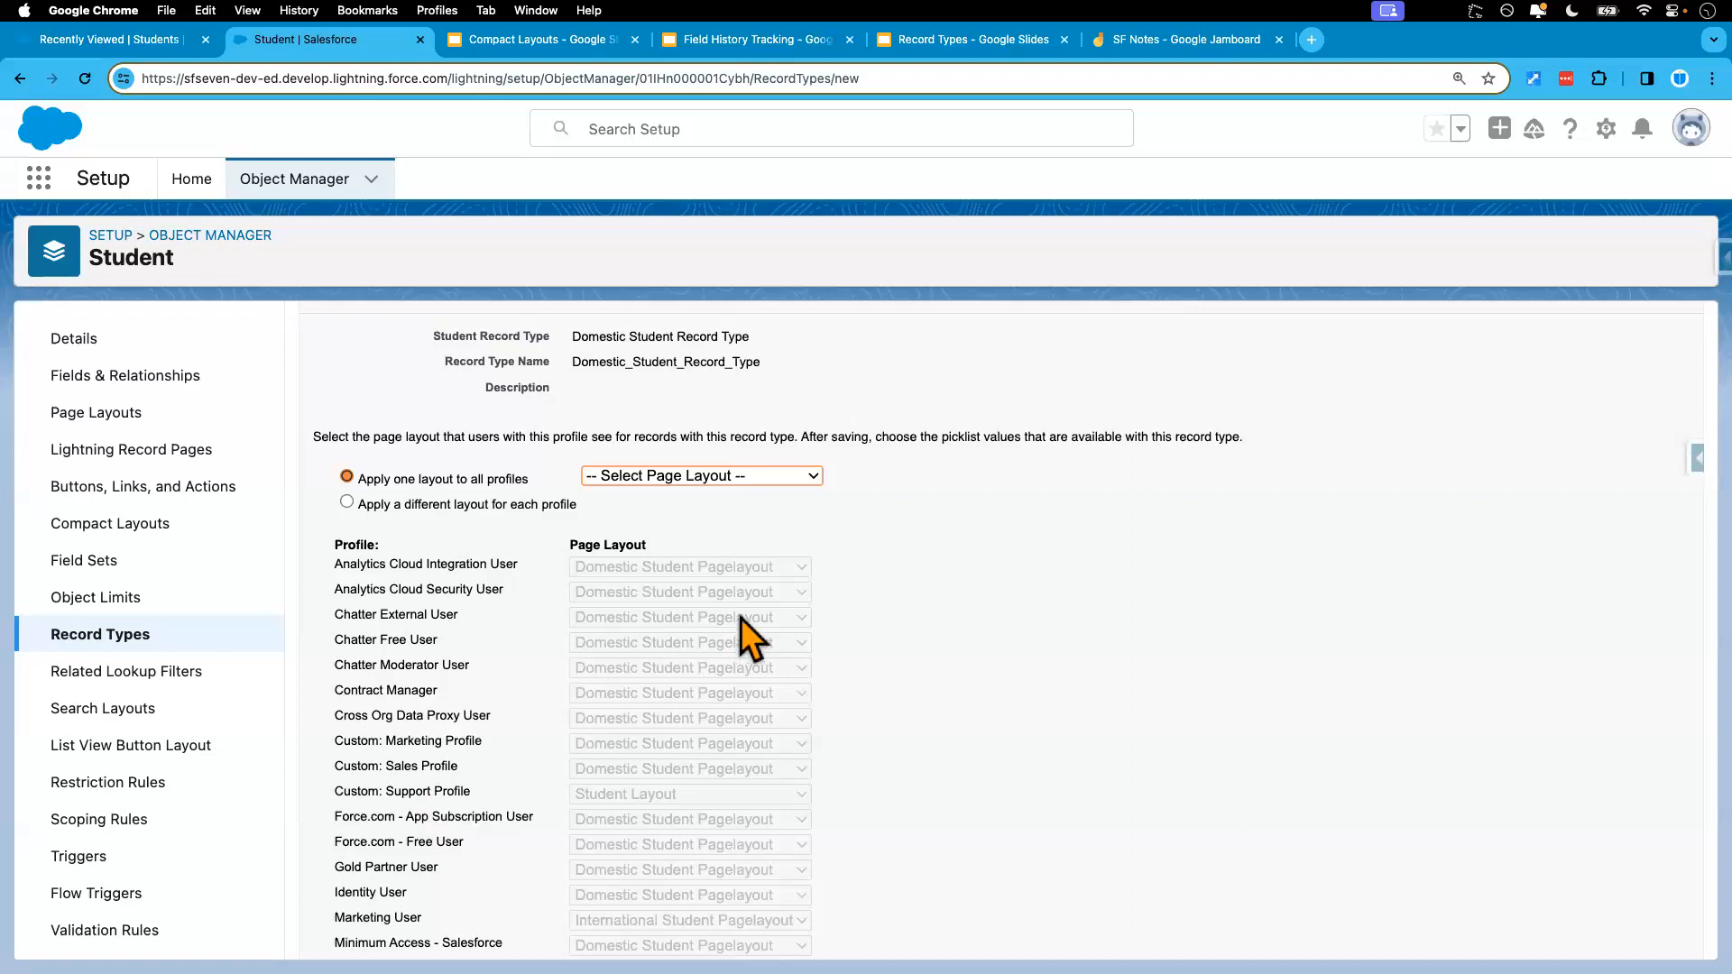
left_click(749, 478)
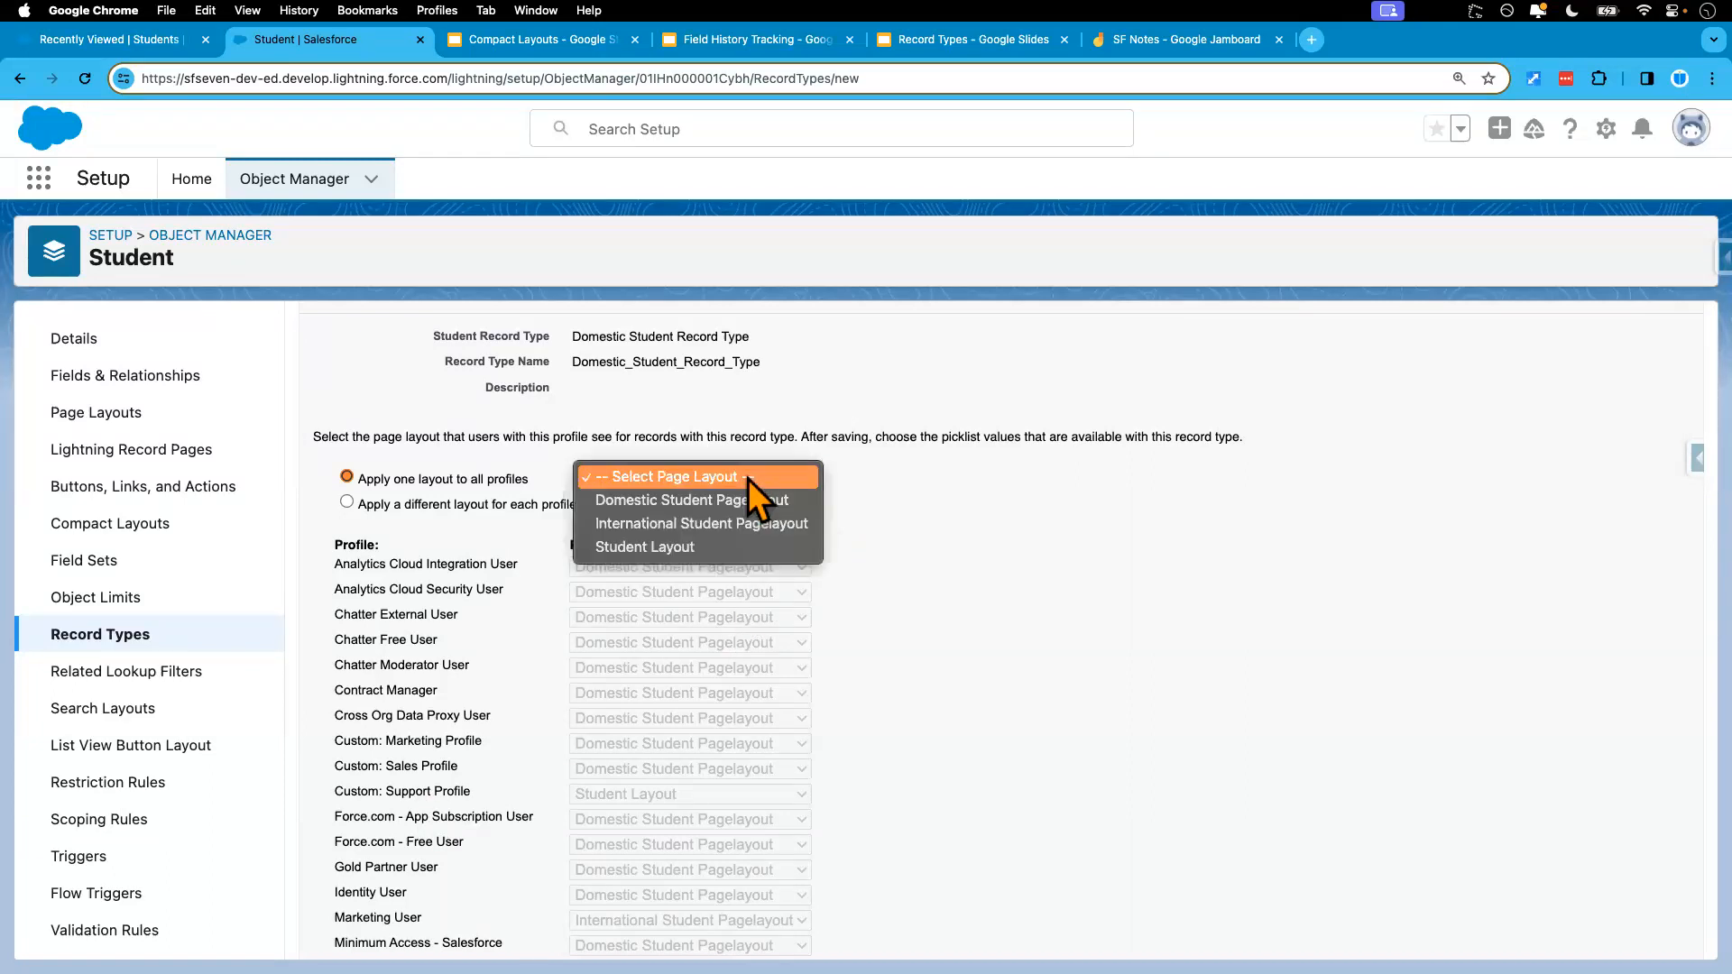
- Choose Domestic Student Pagelayout for all profiles and save the Domestic Student Record Type
left_click(765, 506)
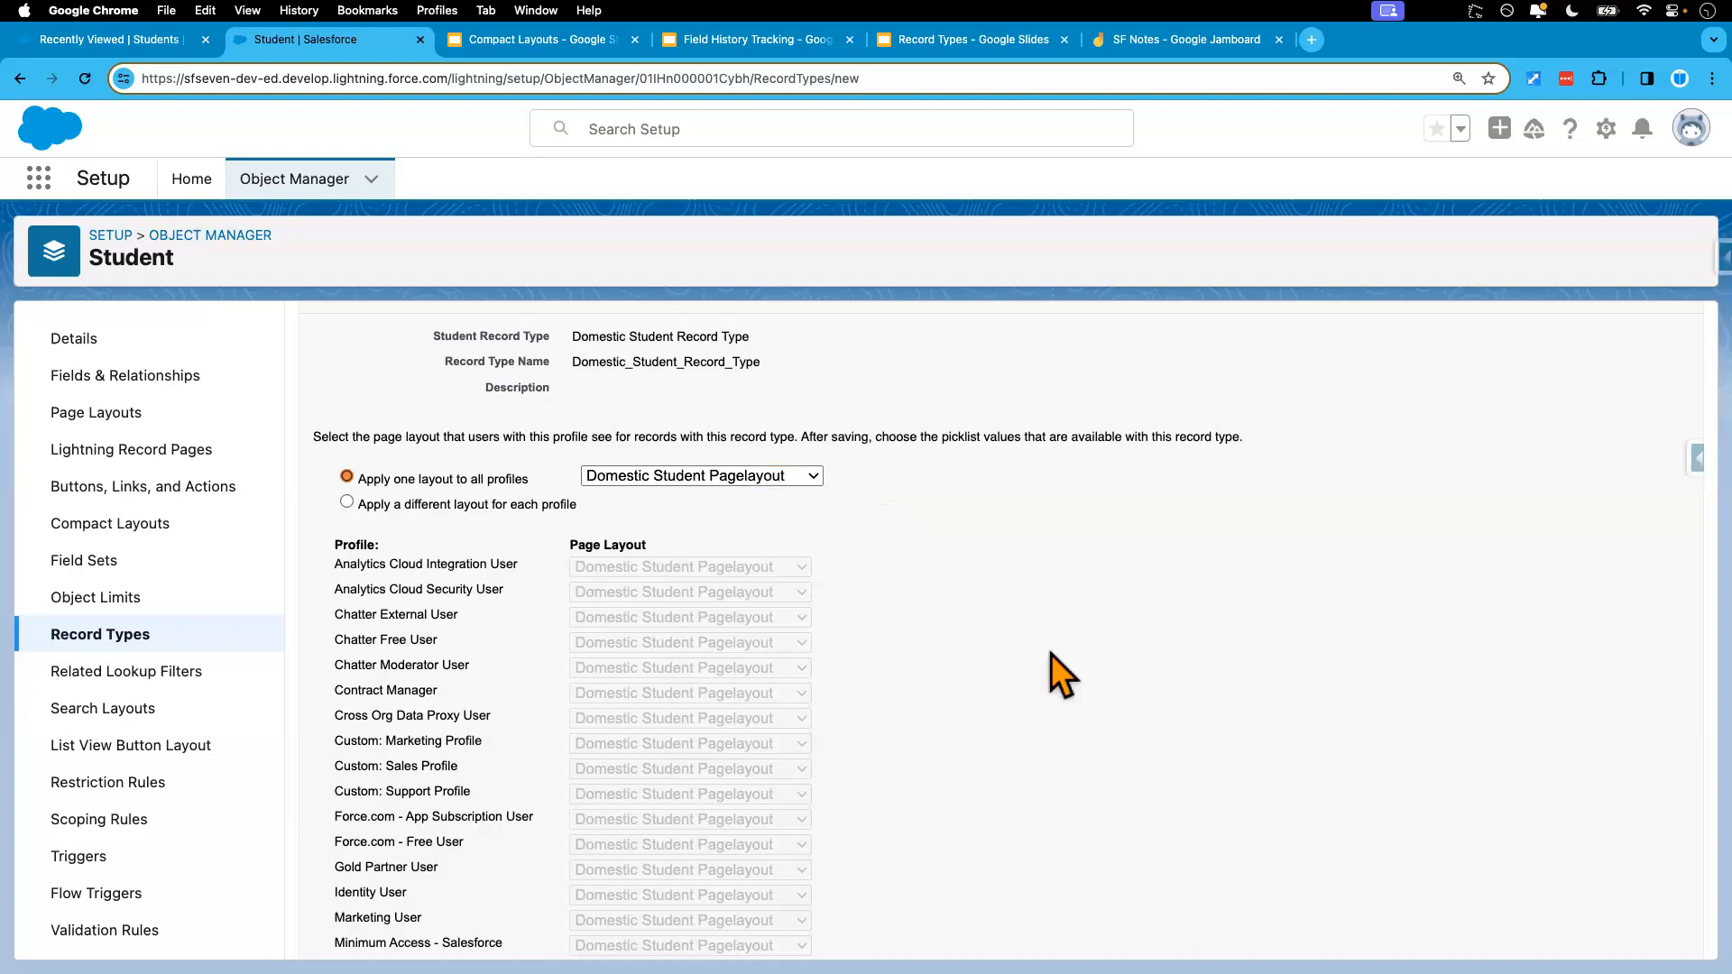
scroll(1051, 663, "down", 5)
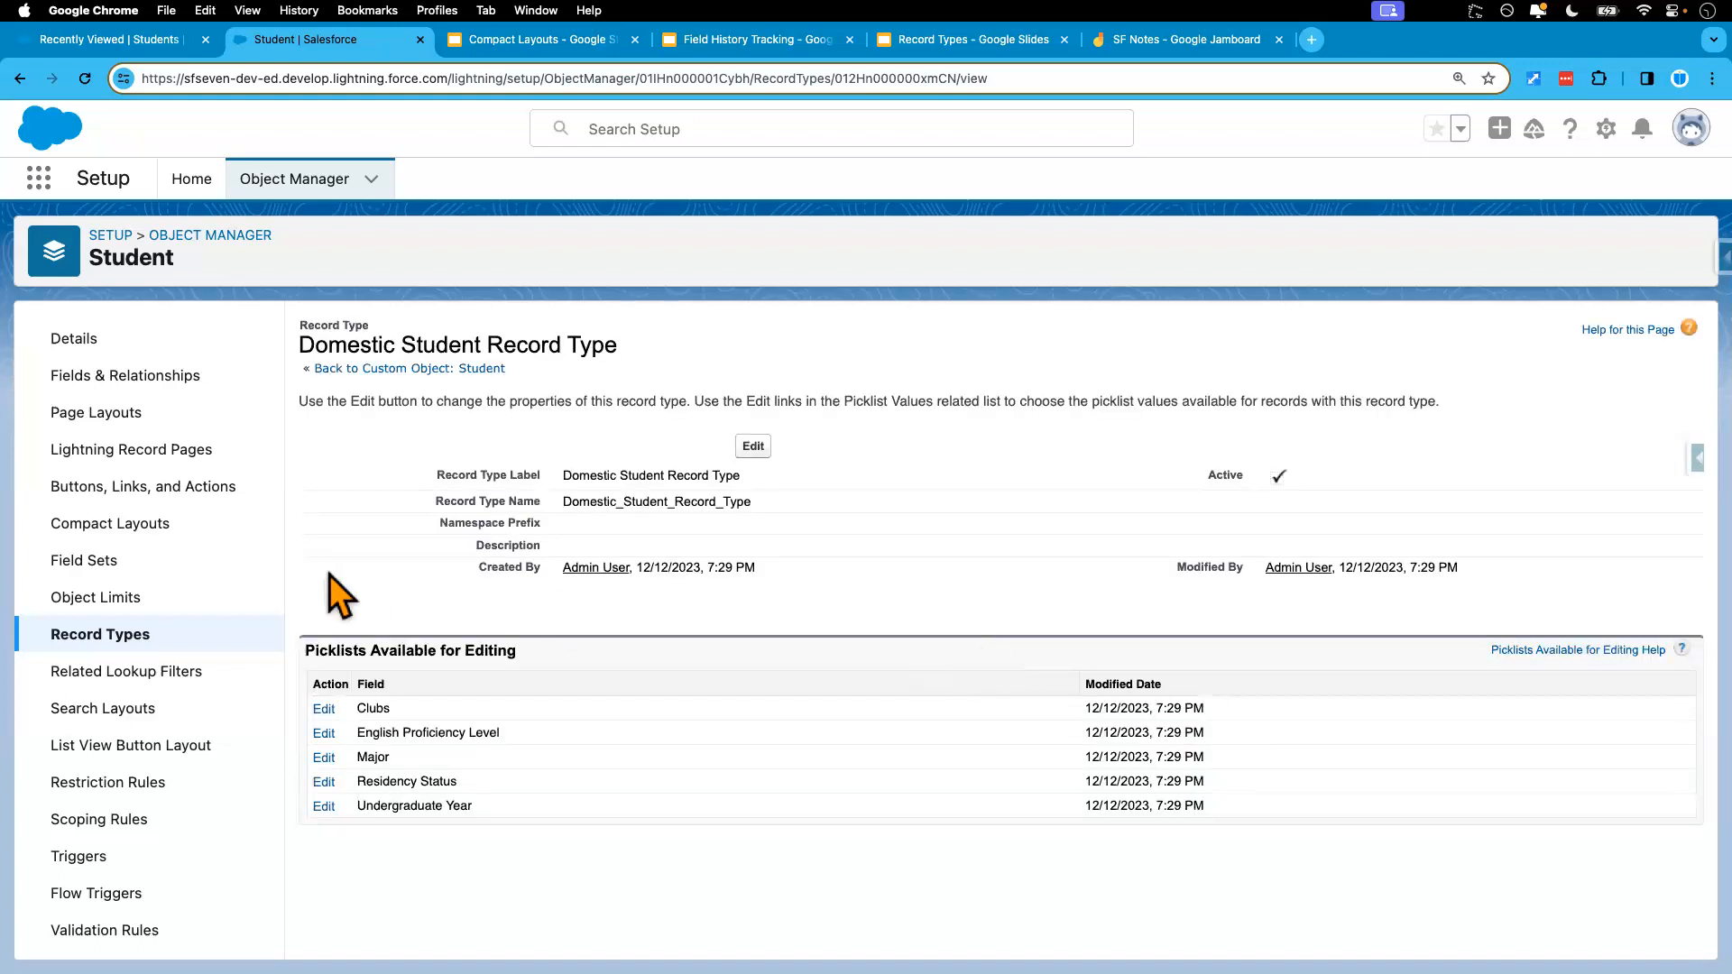
- Go to the Student object's Record Types list and begin a new record type
left_click(101, 636)
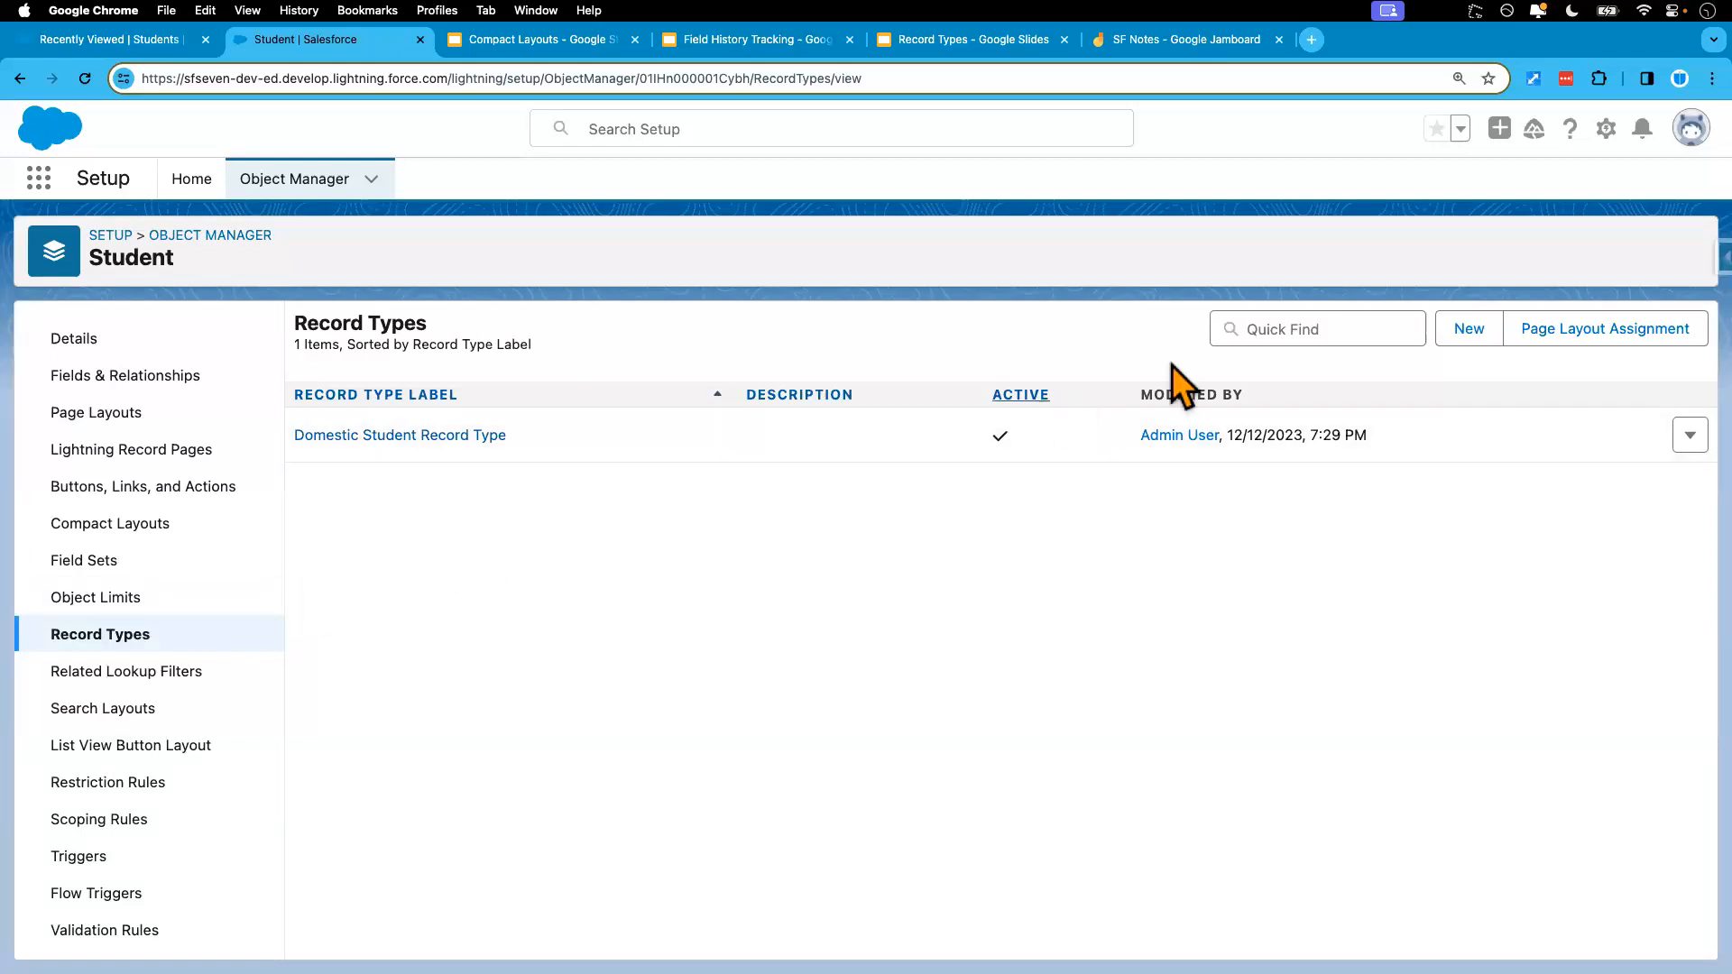
left_click(1470, 336)
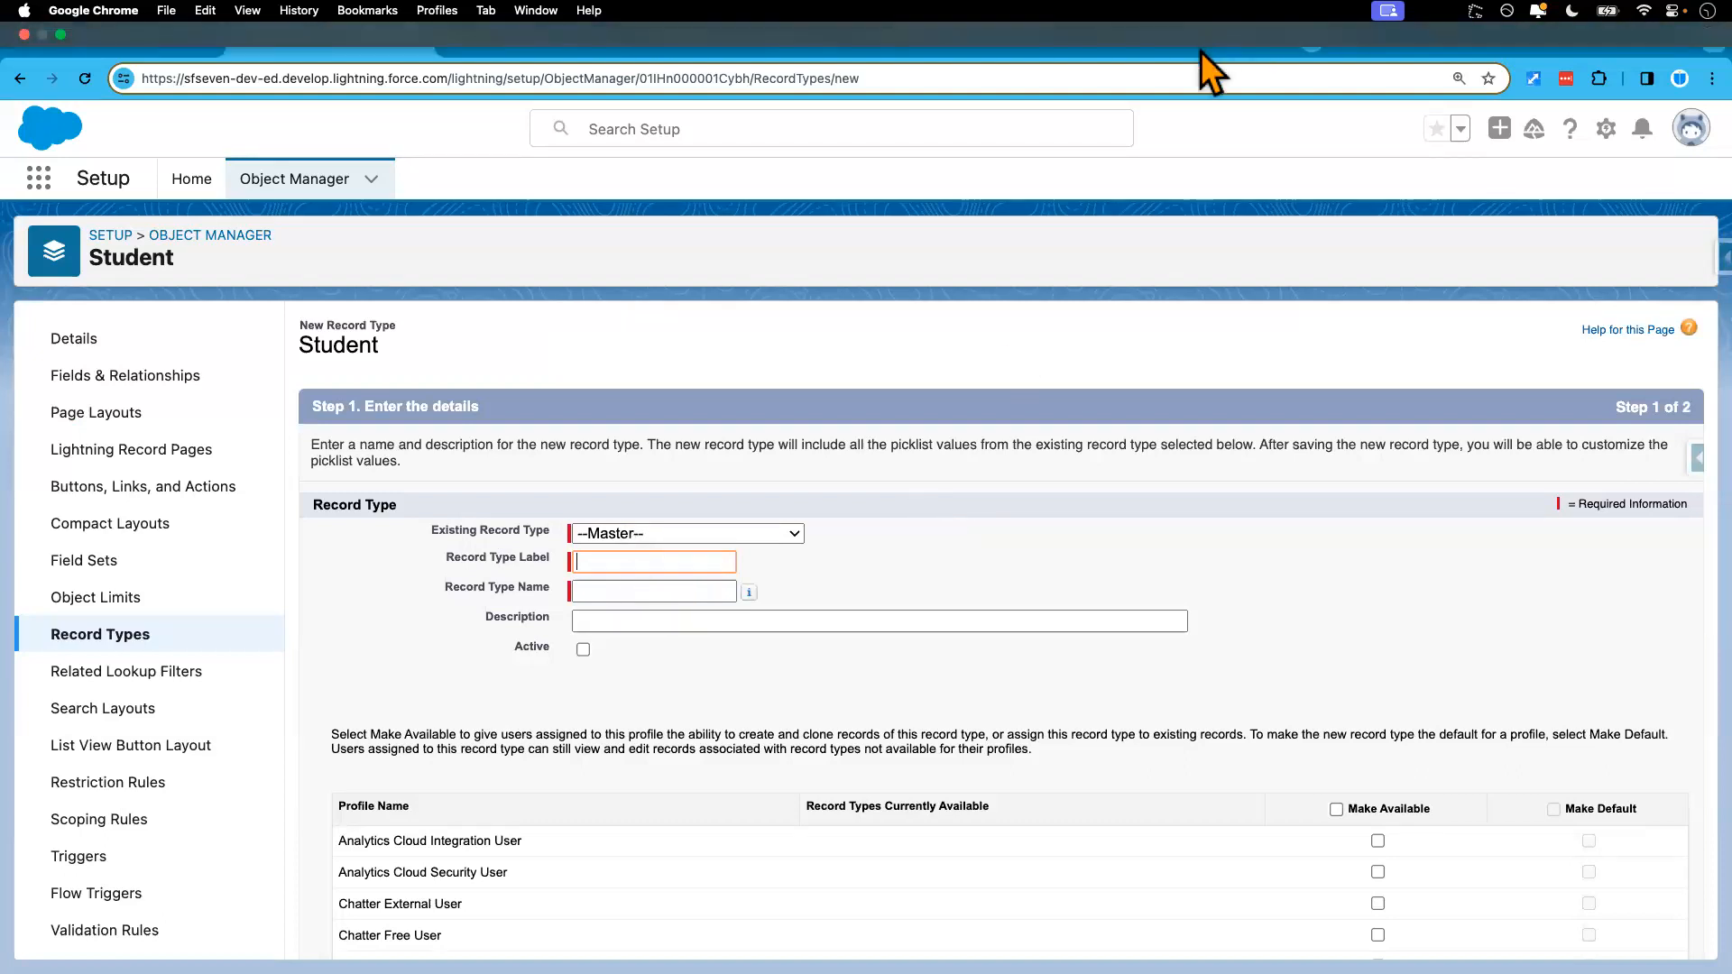
left_click(1187, 41)
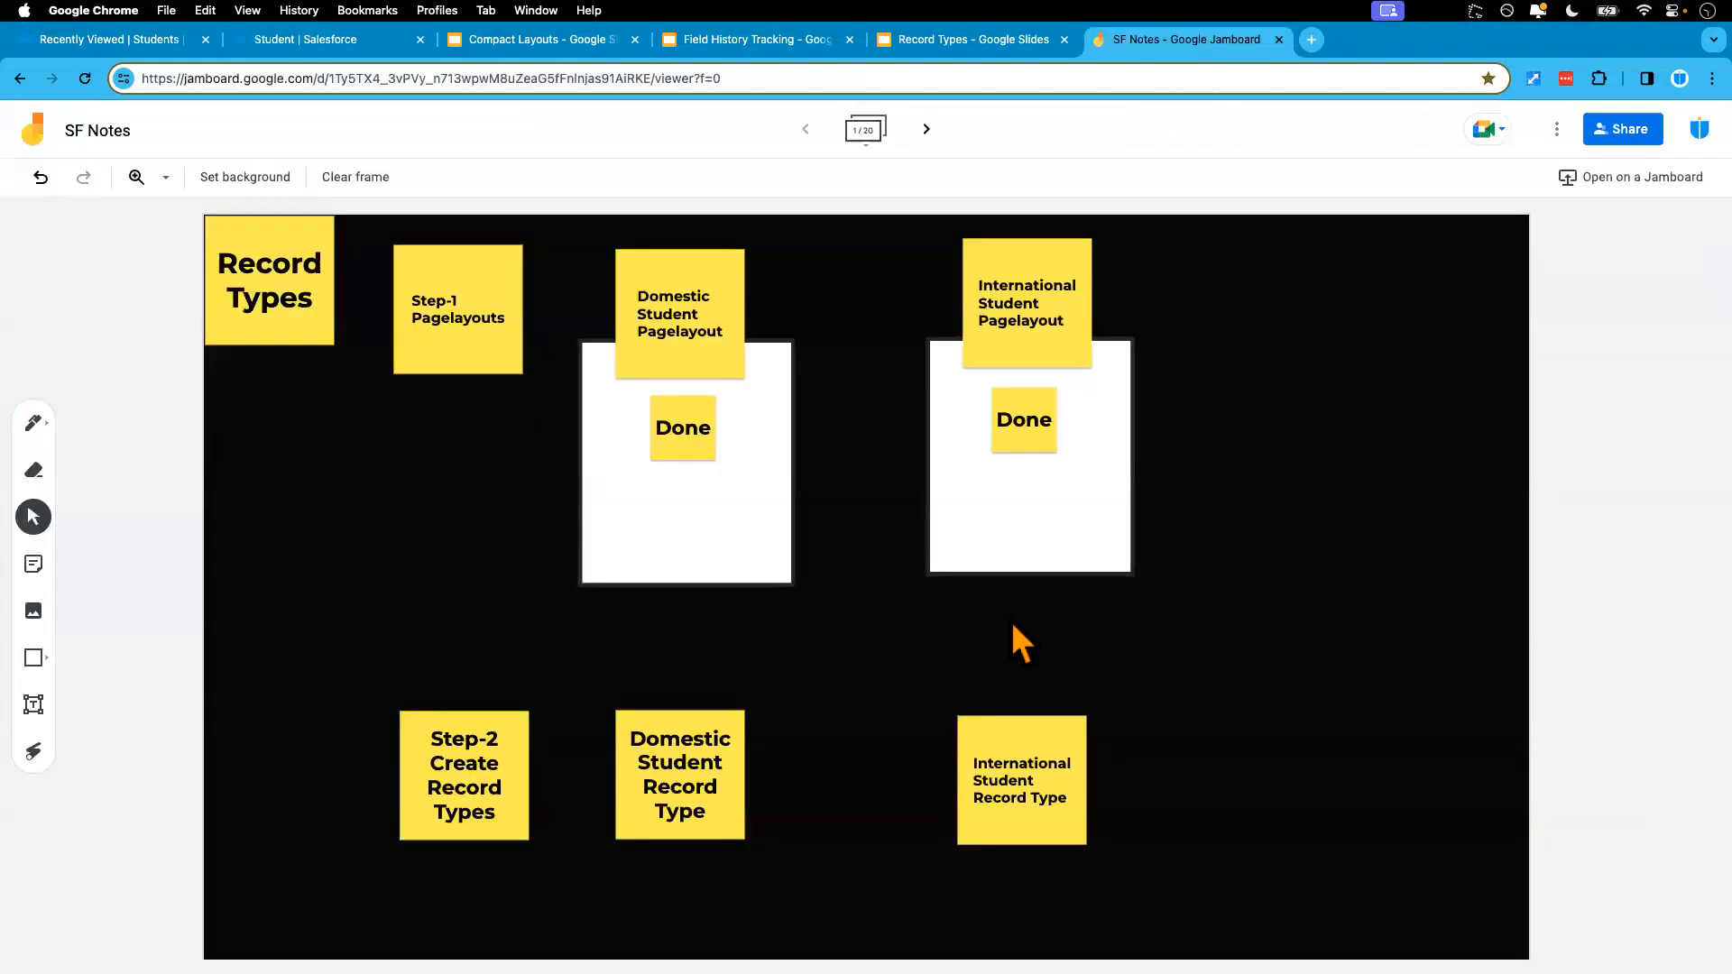
double_click(1003, 788)
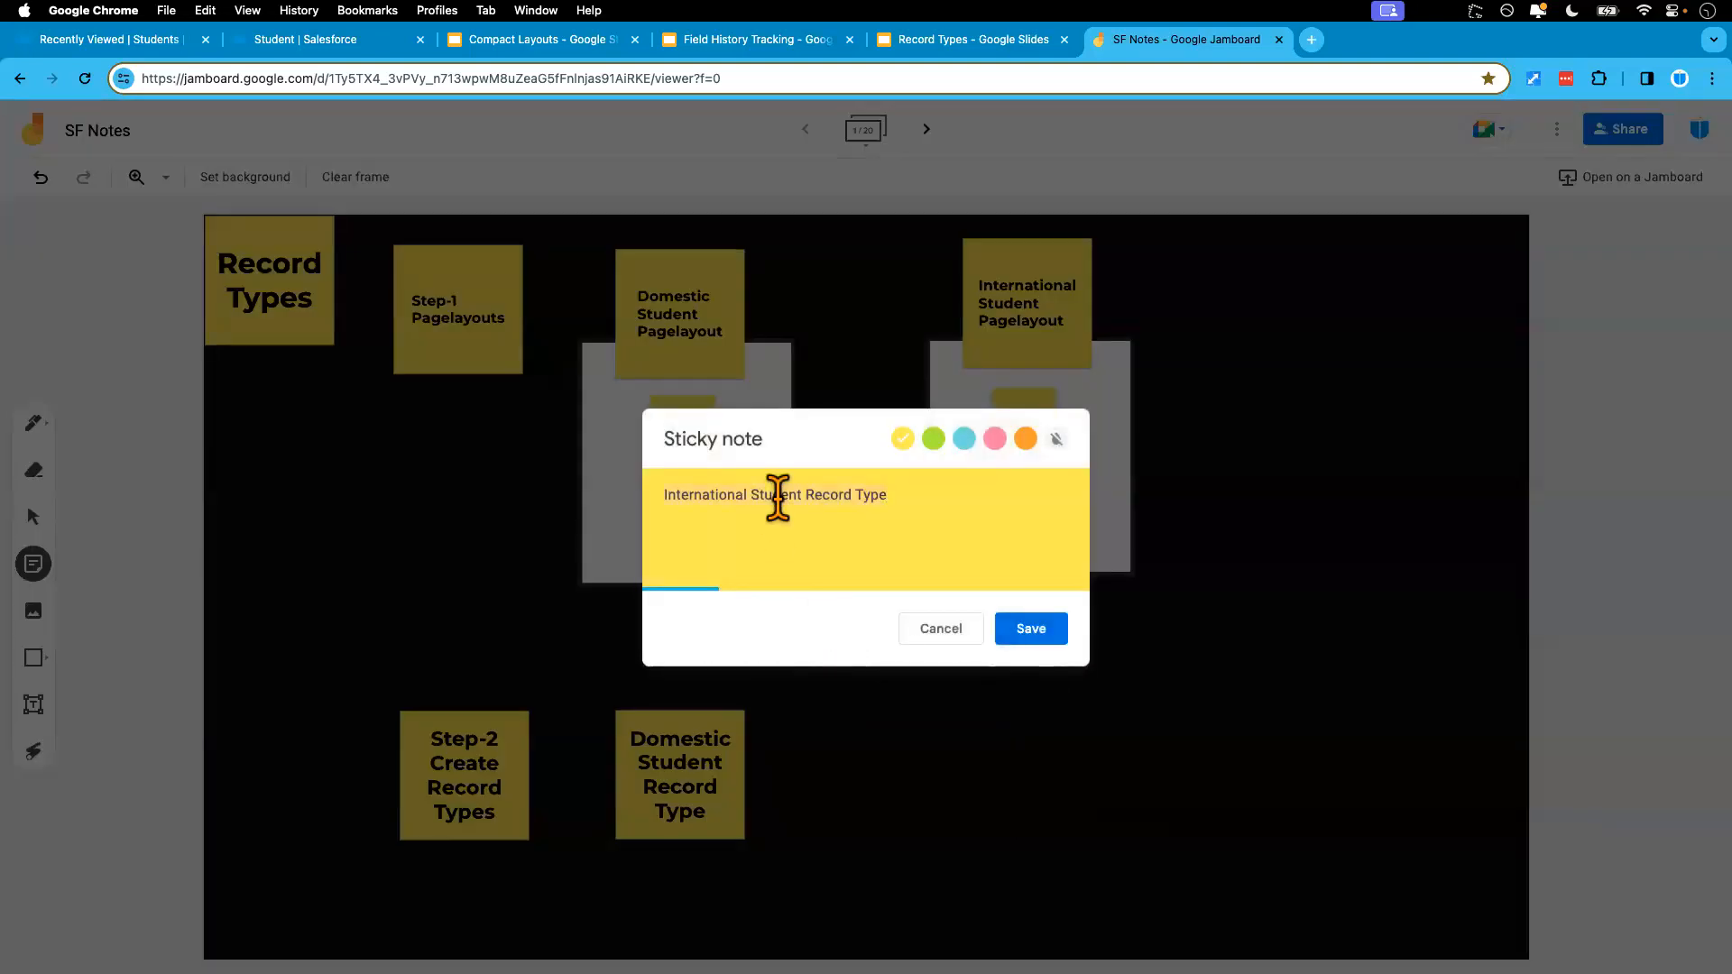
left_click(941, 628)
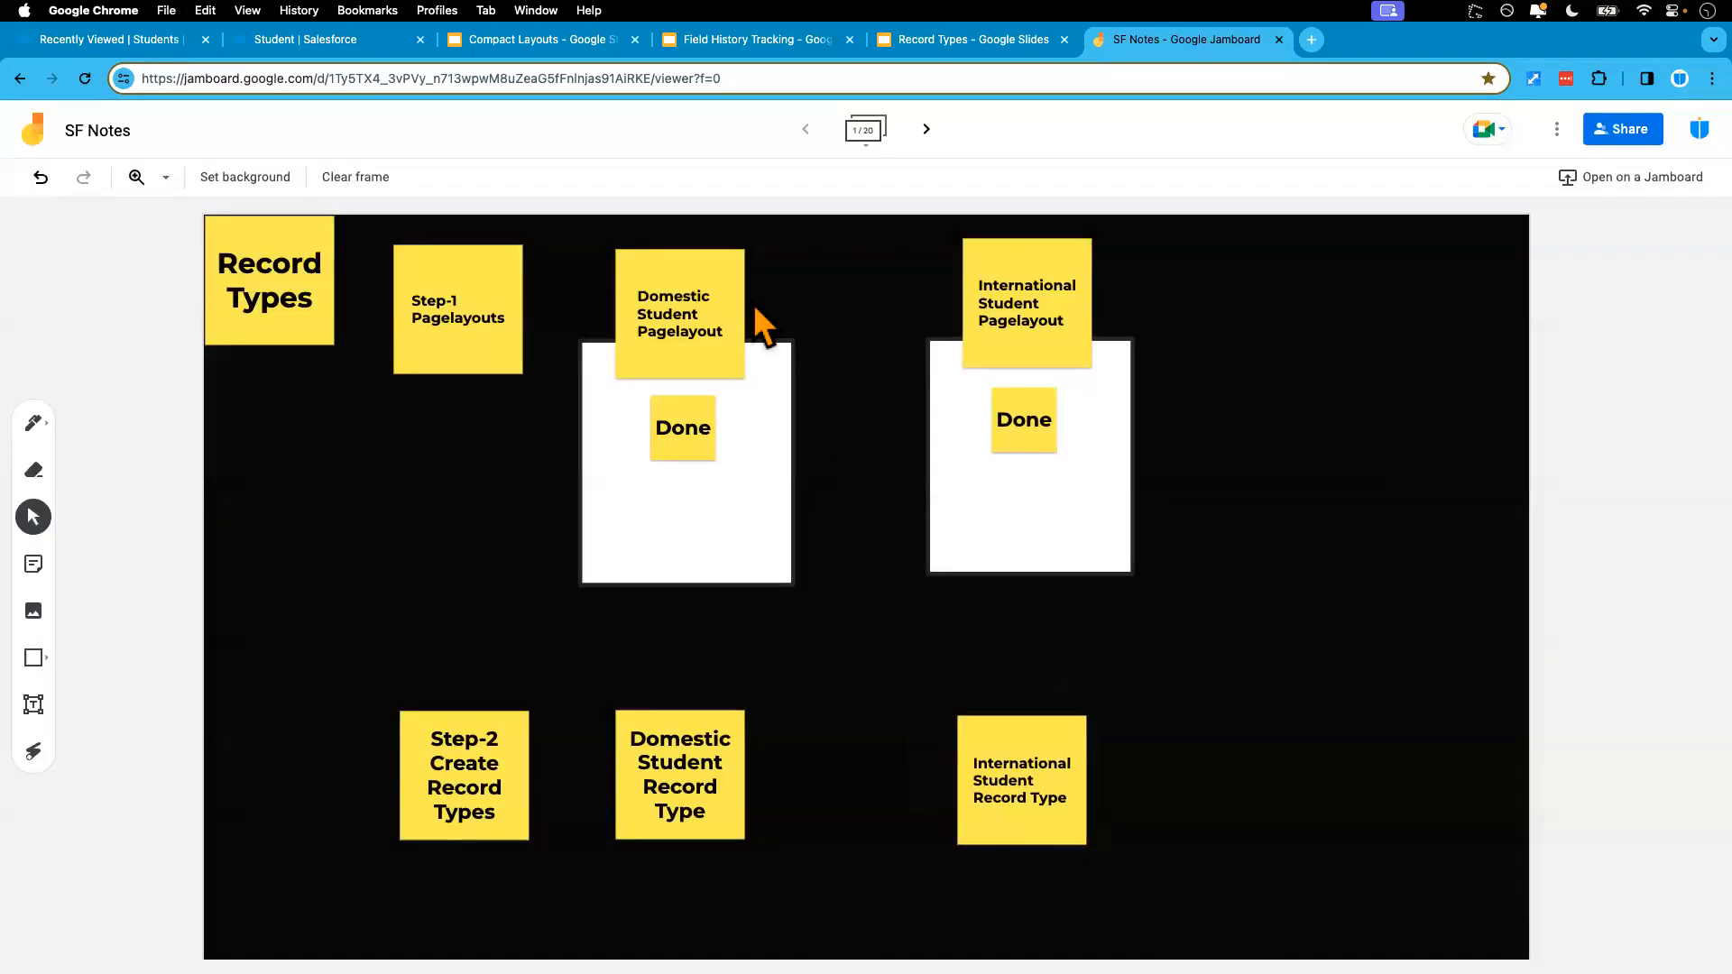
left_click(352, 45)
left_click(616, 562)
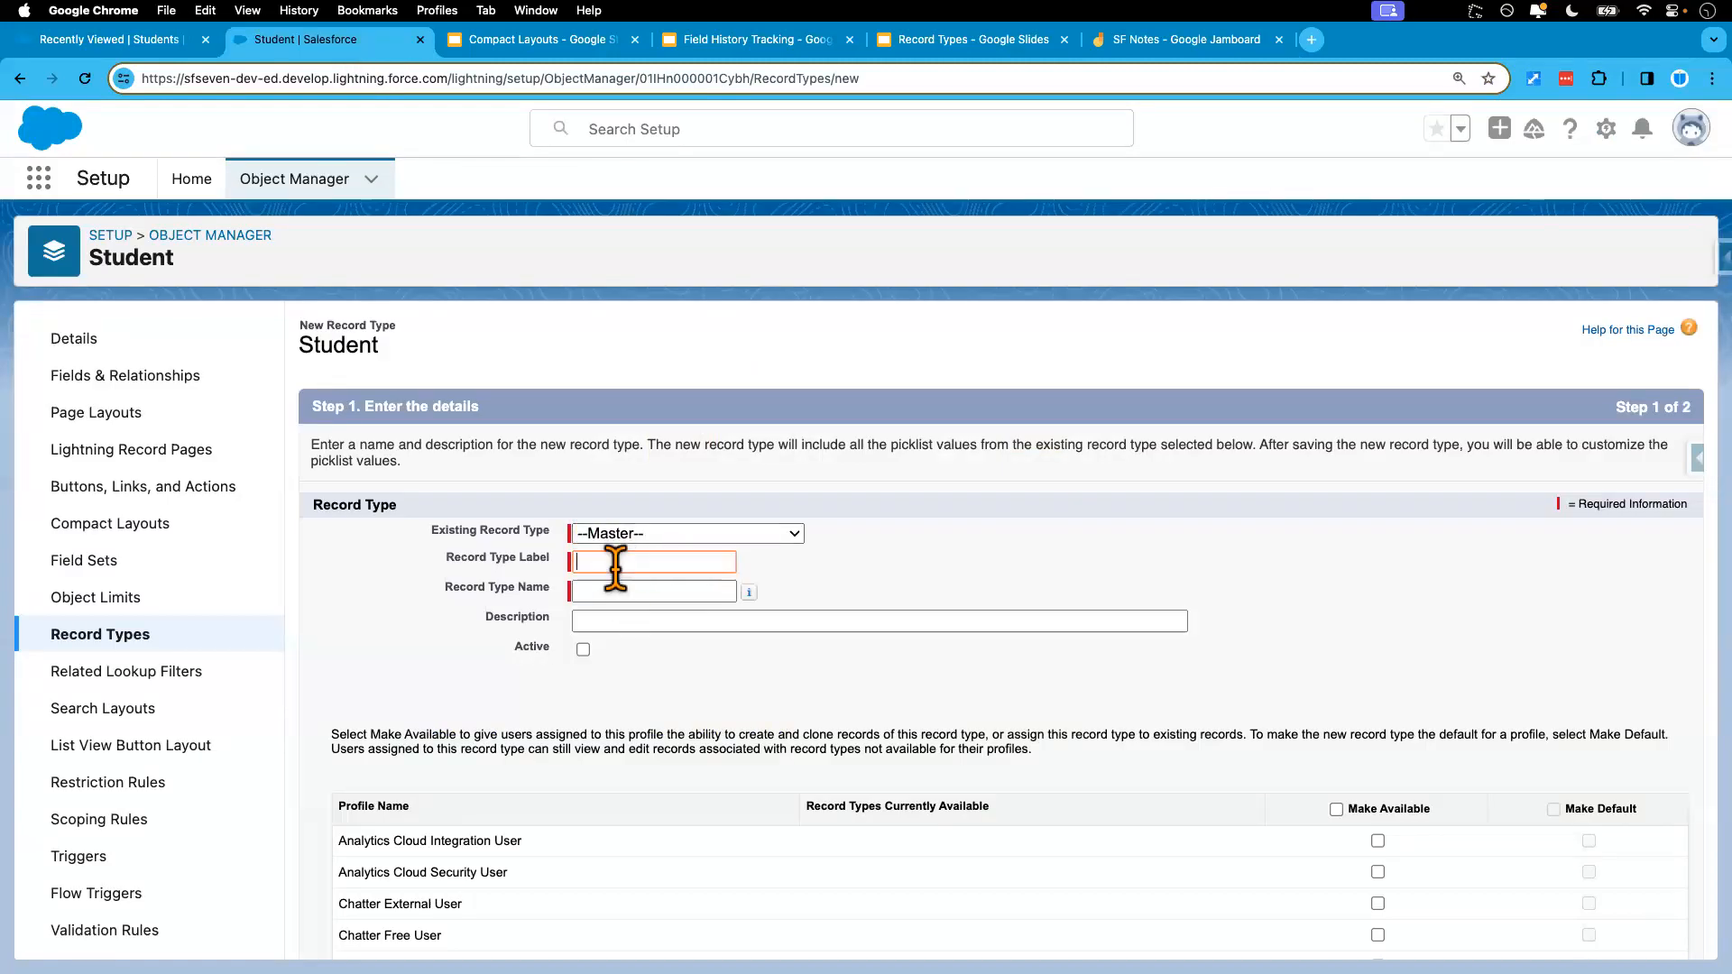
- Label the record type 'International Student Record Type', mark it Active, and enable Standard User and System Administrator
type("International Student Record Type")
left_click(874, 582)
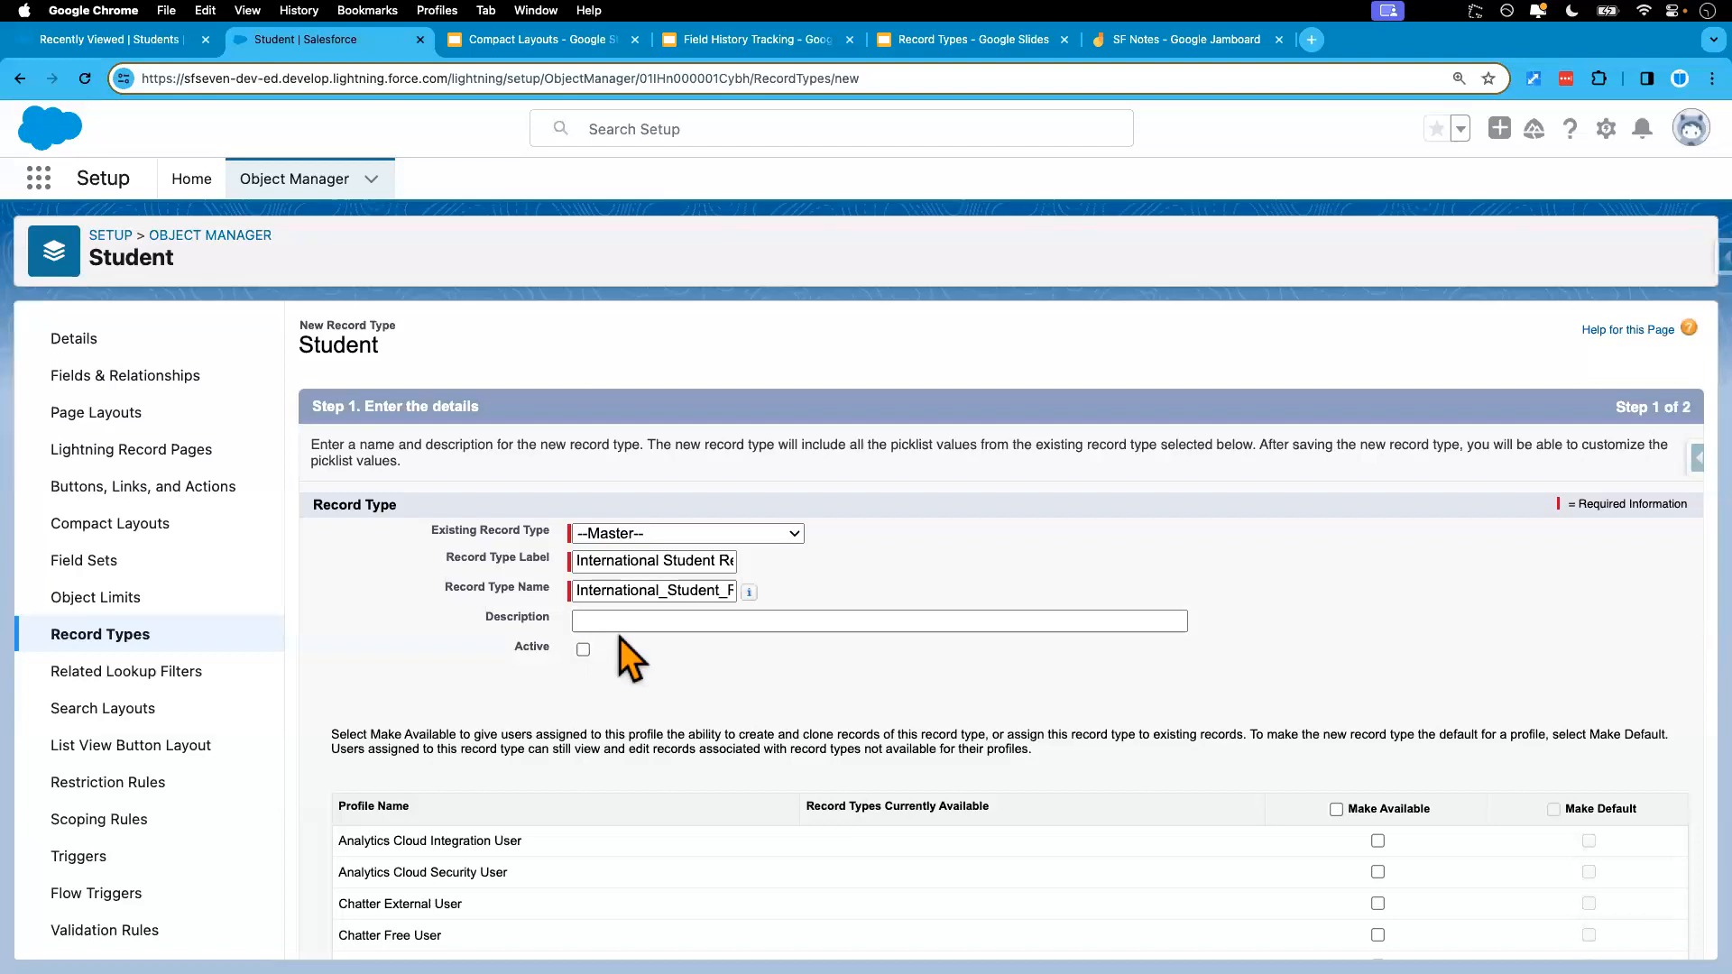
left_click(583, 649)
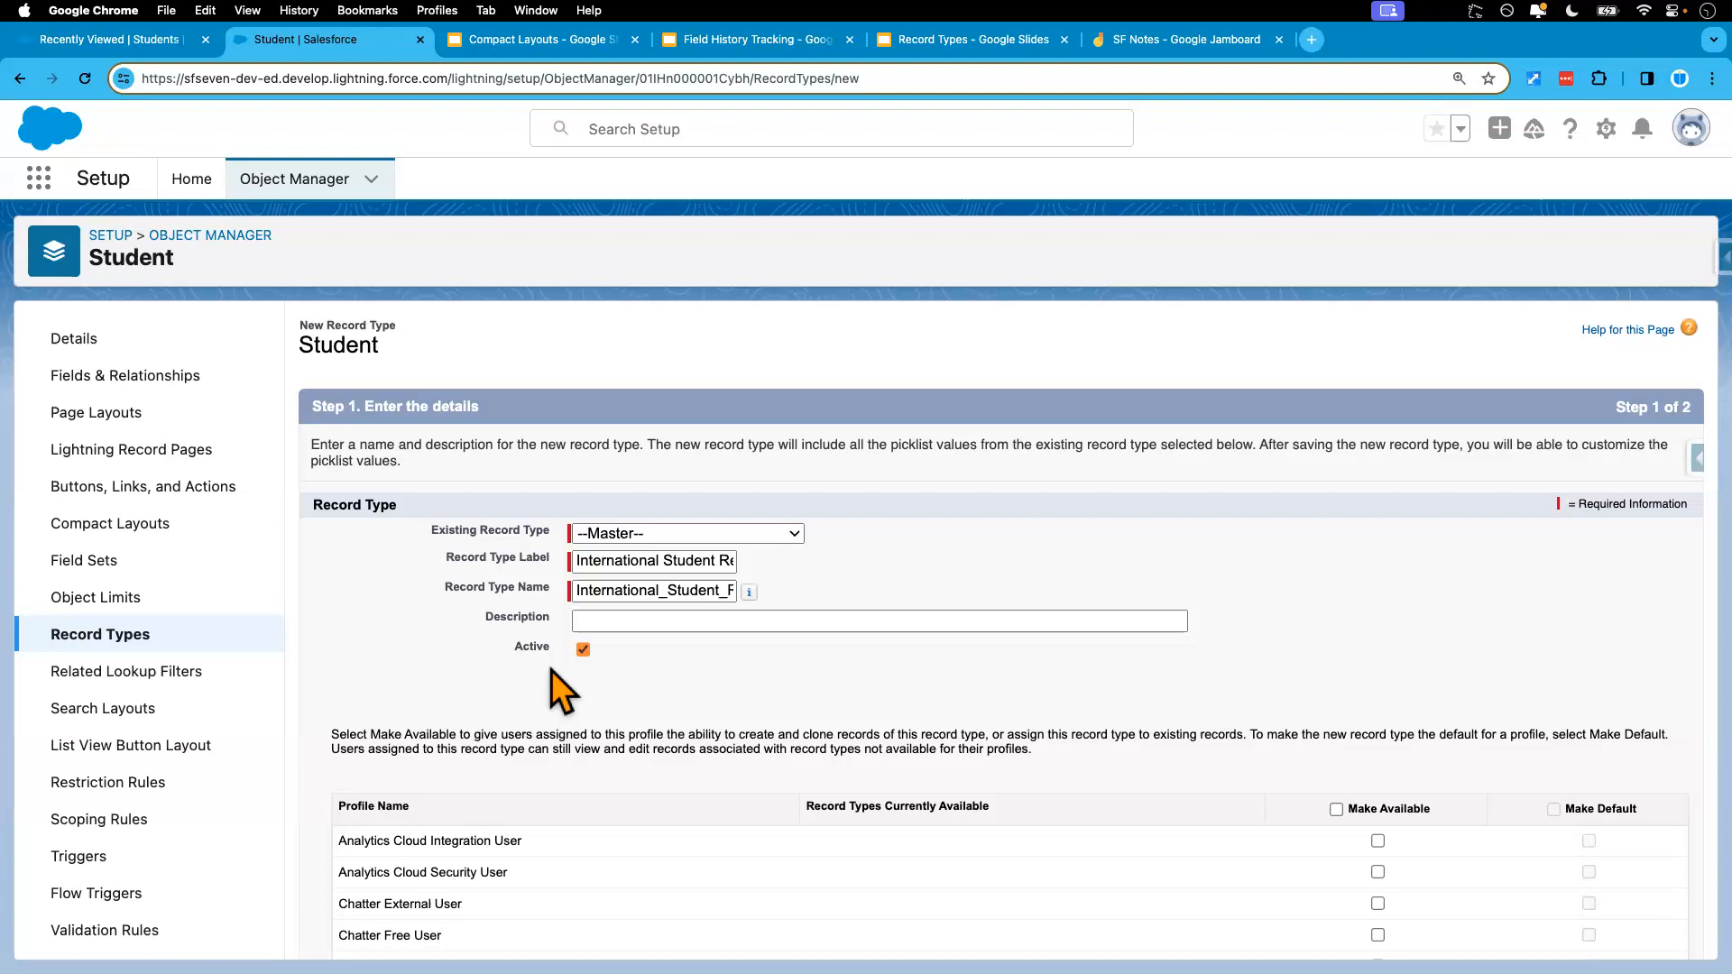
scroll(1257, 746, "down", 5)
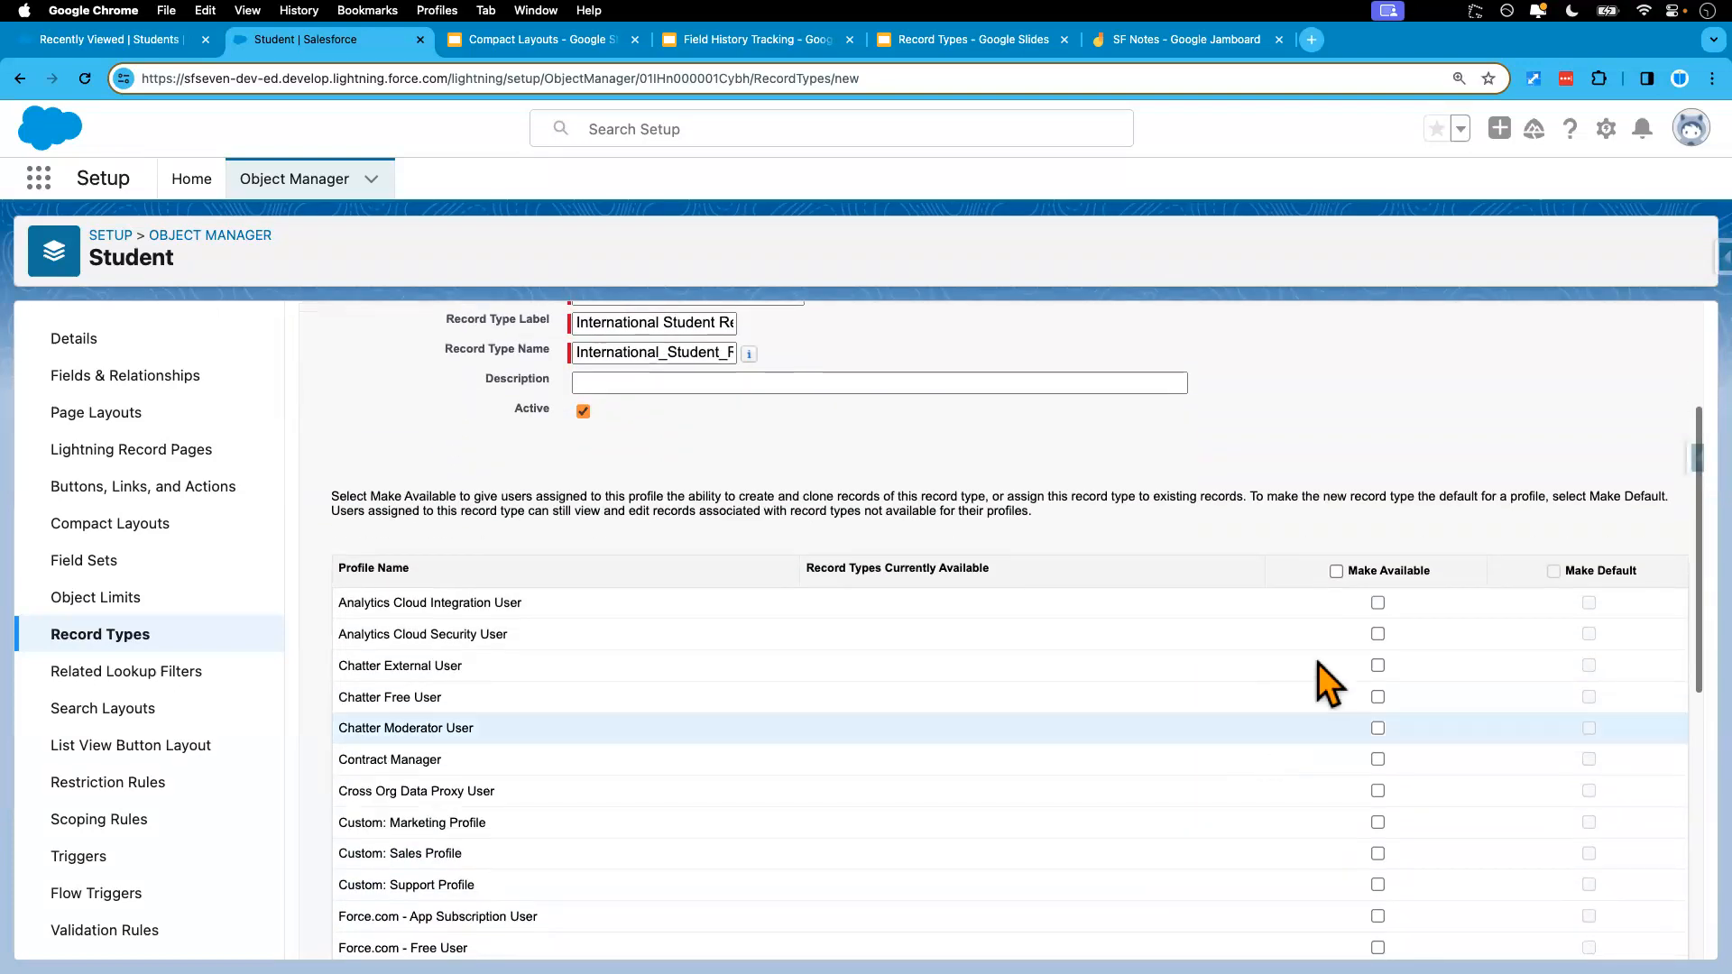
scroll(1318, 685, "down", 10)
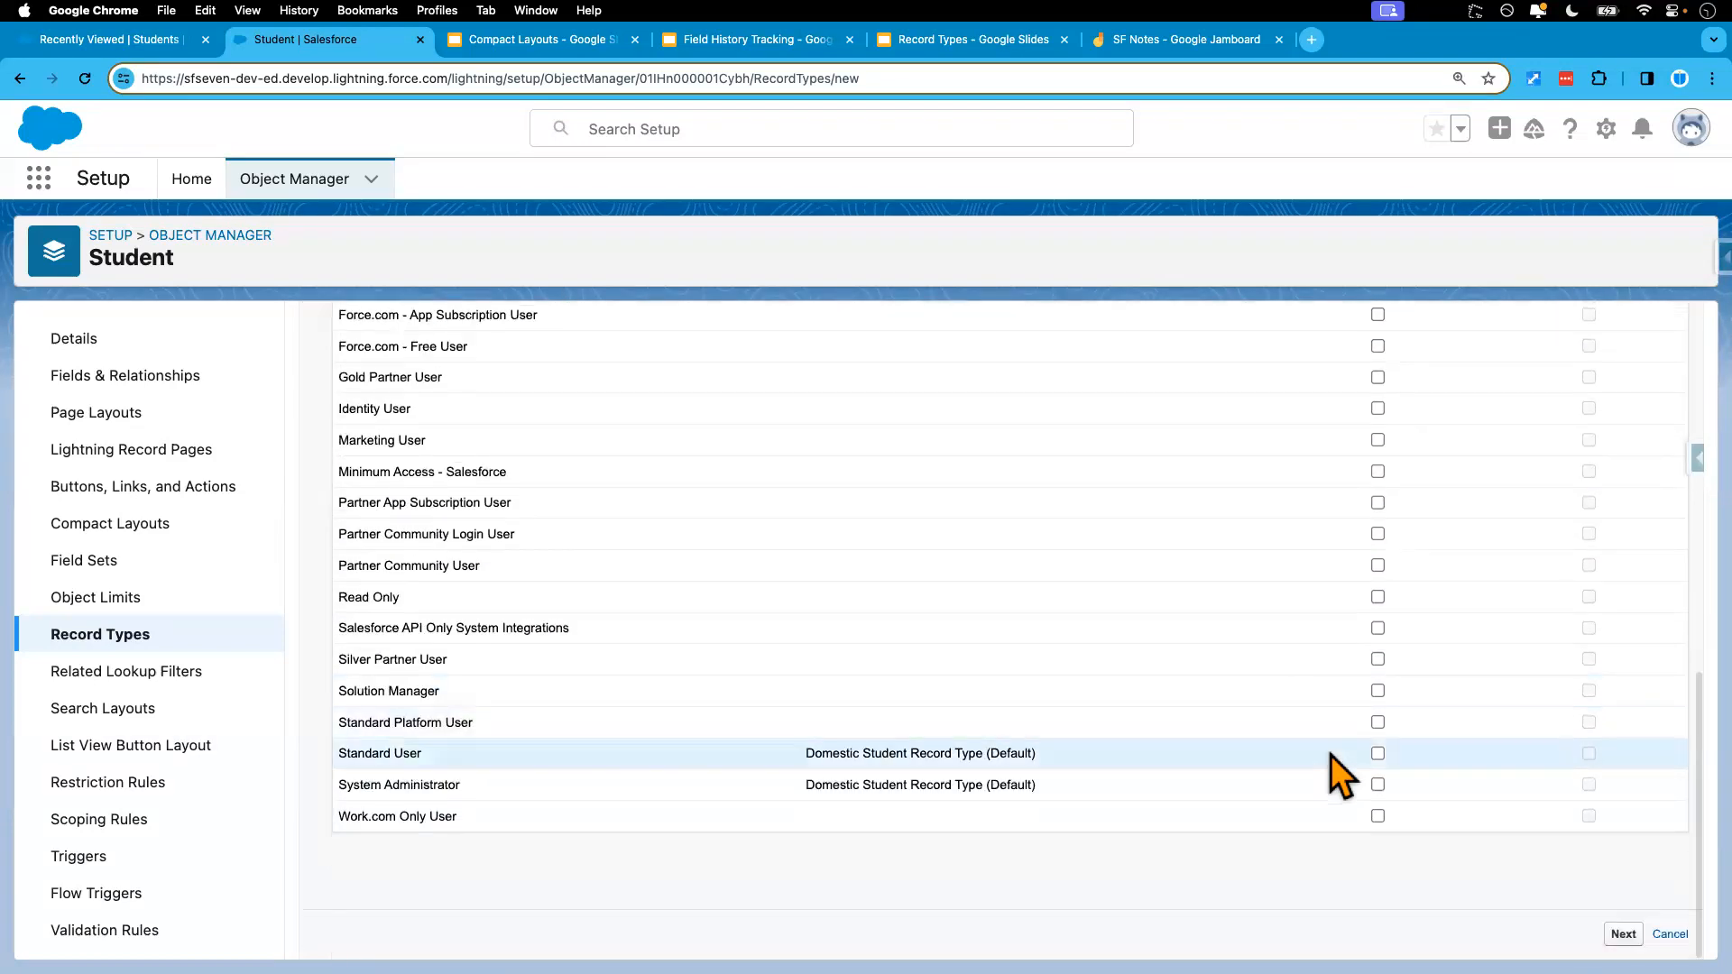
left_click(1378, 754)
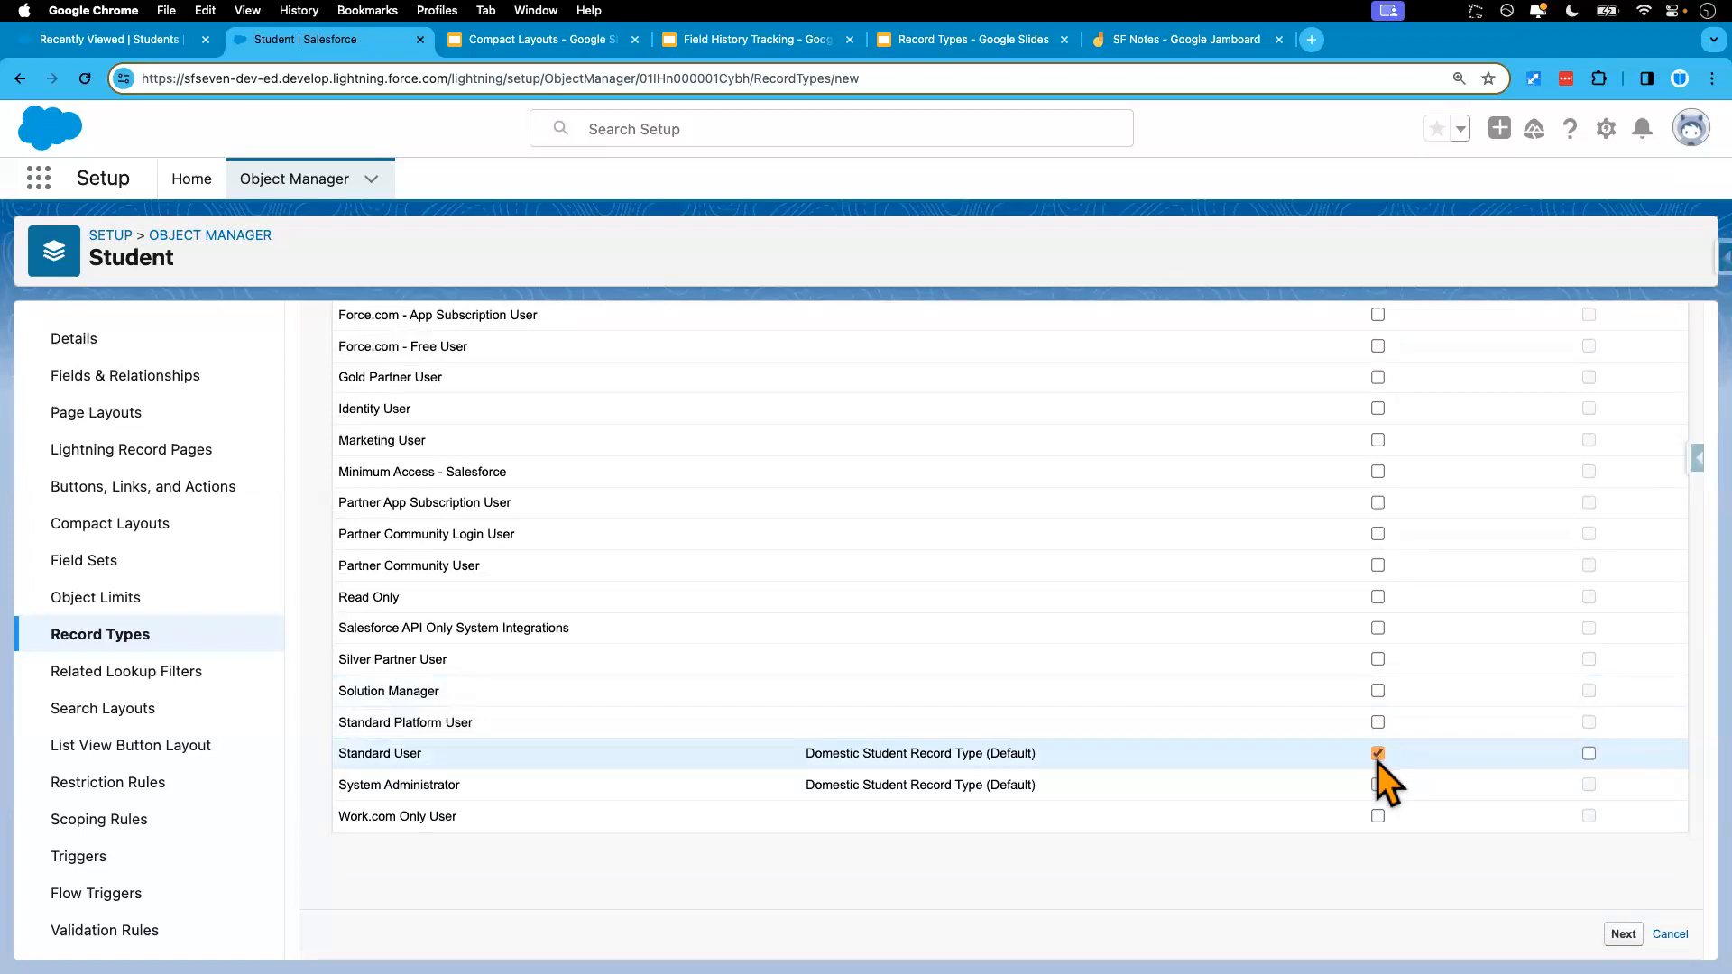
left_click(1378, 785)
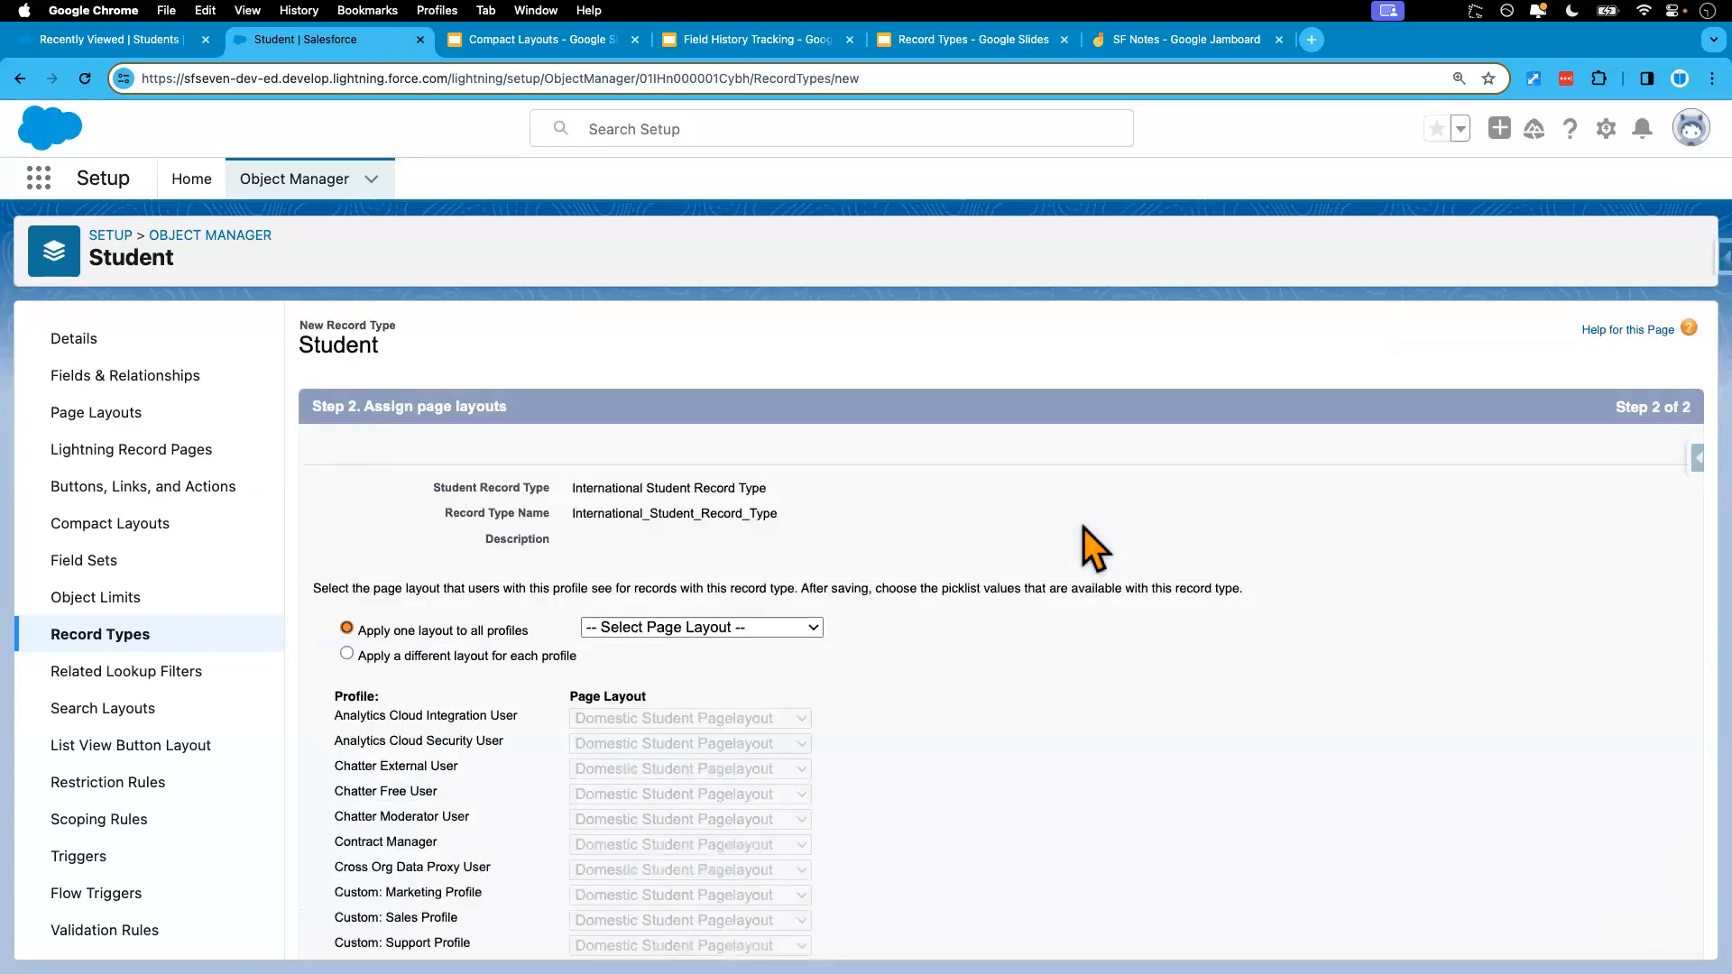
- Assign International Student Pagelayout to all profiles and save the International Student Record Type
left_click_drag(572, 488, 768, 489)
left_click(728, 627)
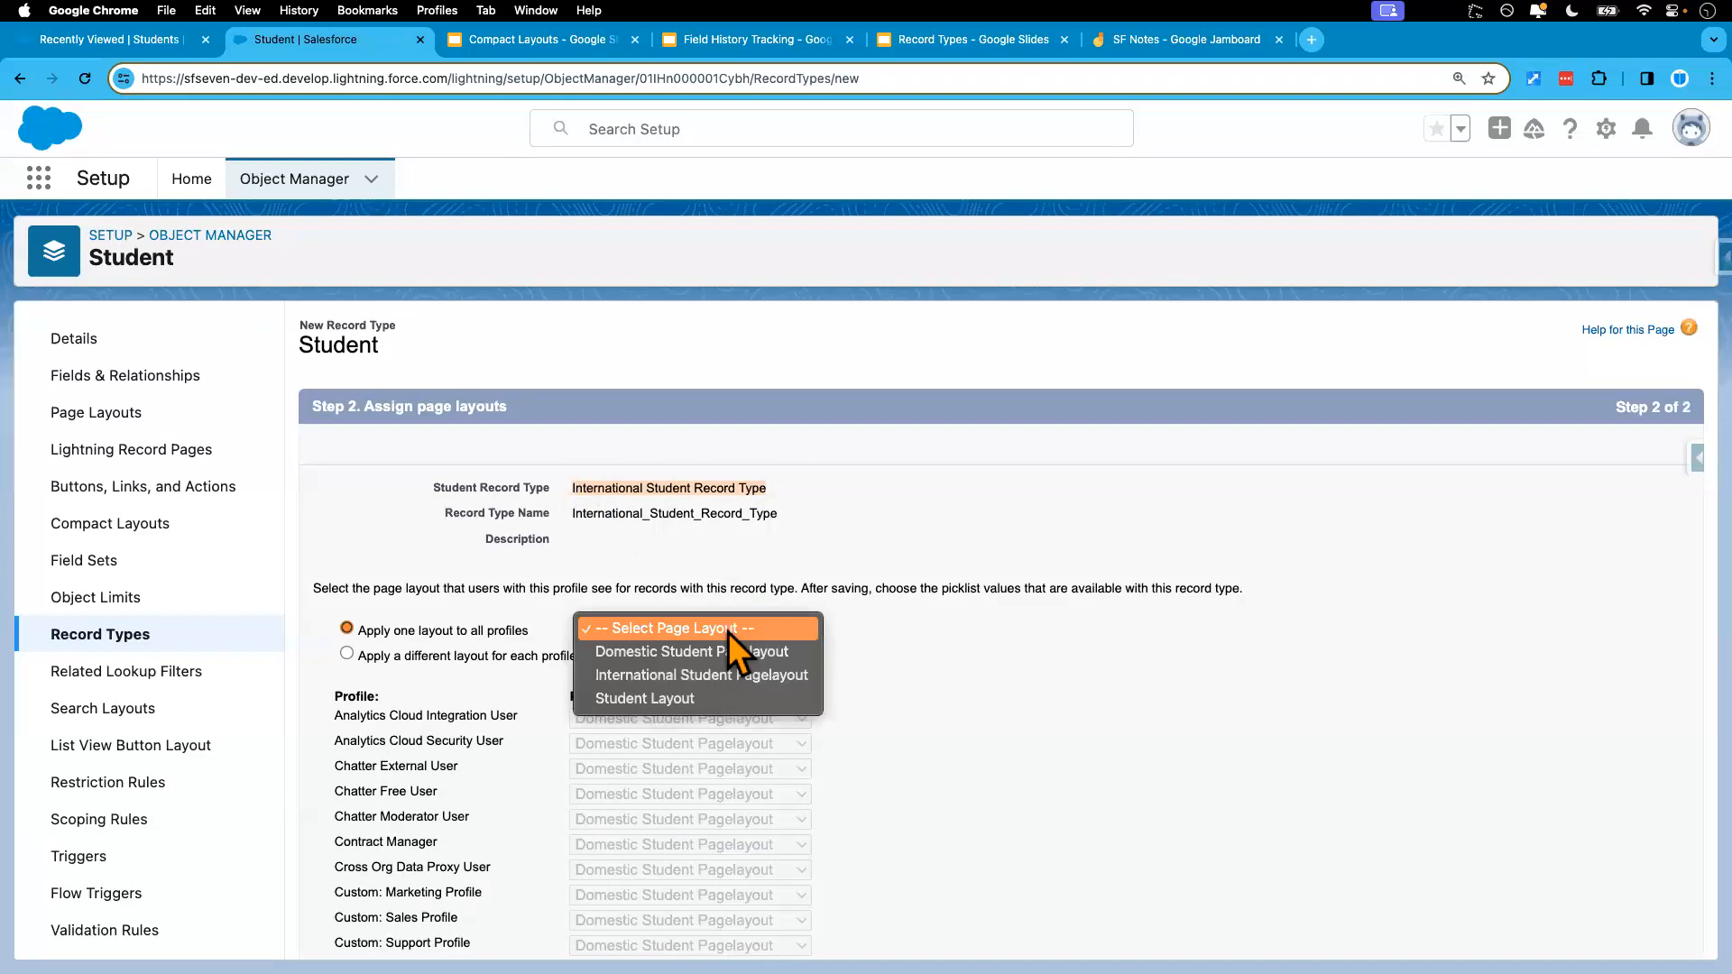
left_click(737, 675)
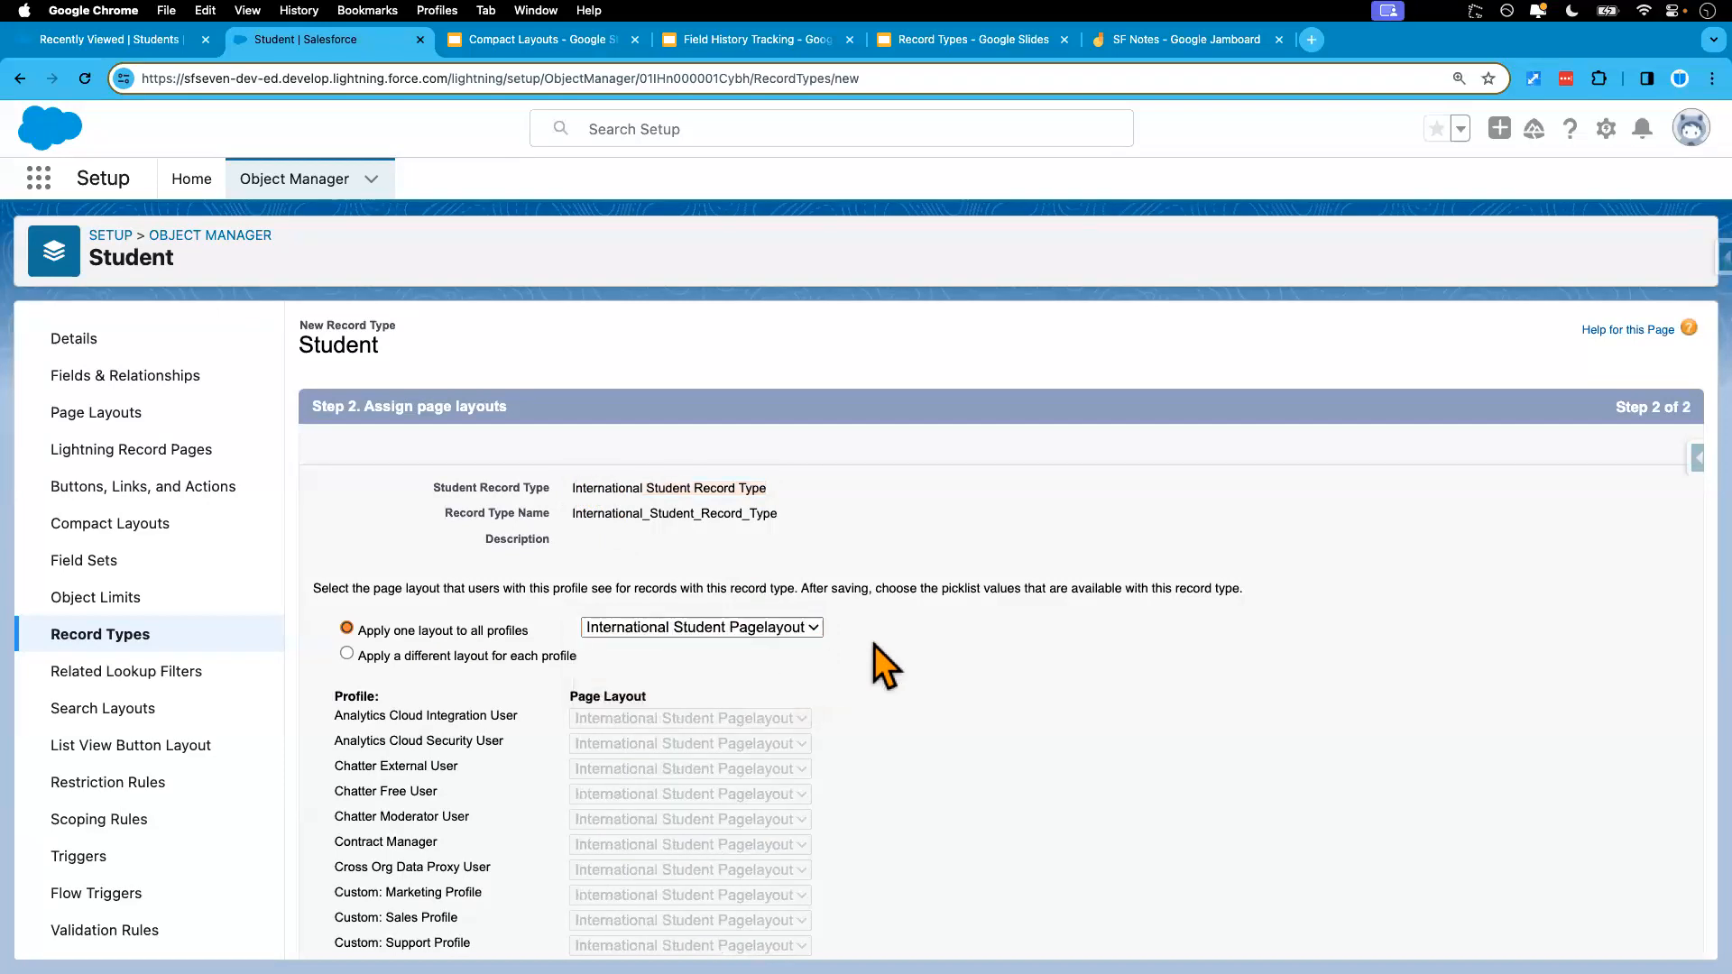
scroll(1156, 664, "down", 10)
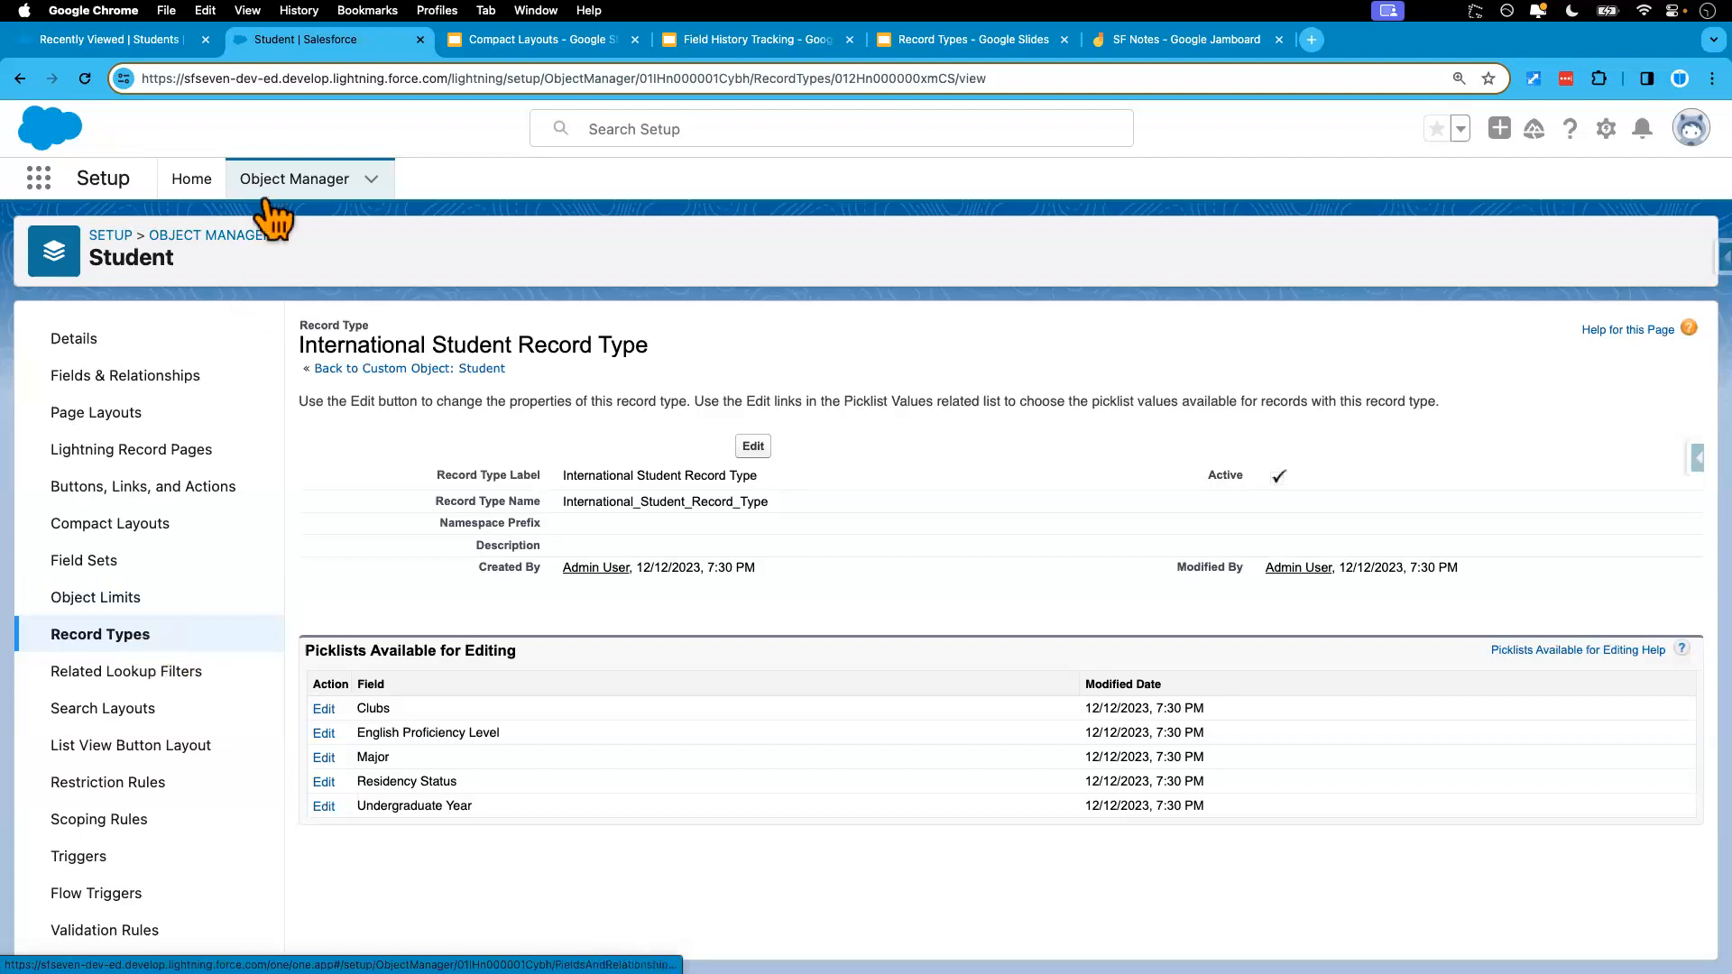
- Reload the Recently Viewed Students list, then open and cancel a trial New Student form
left_click(118, 40)
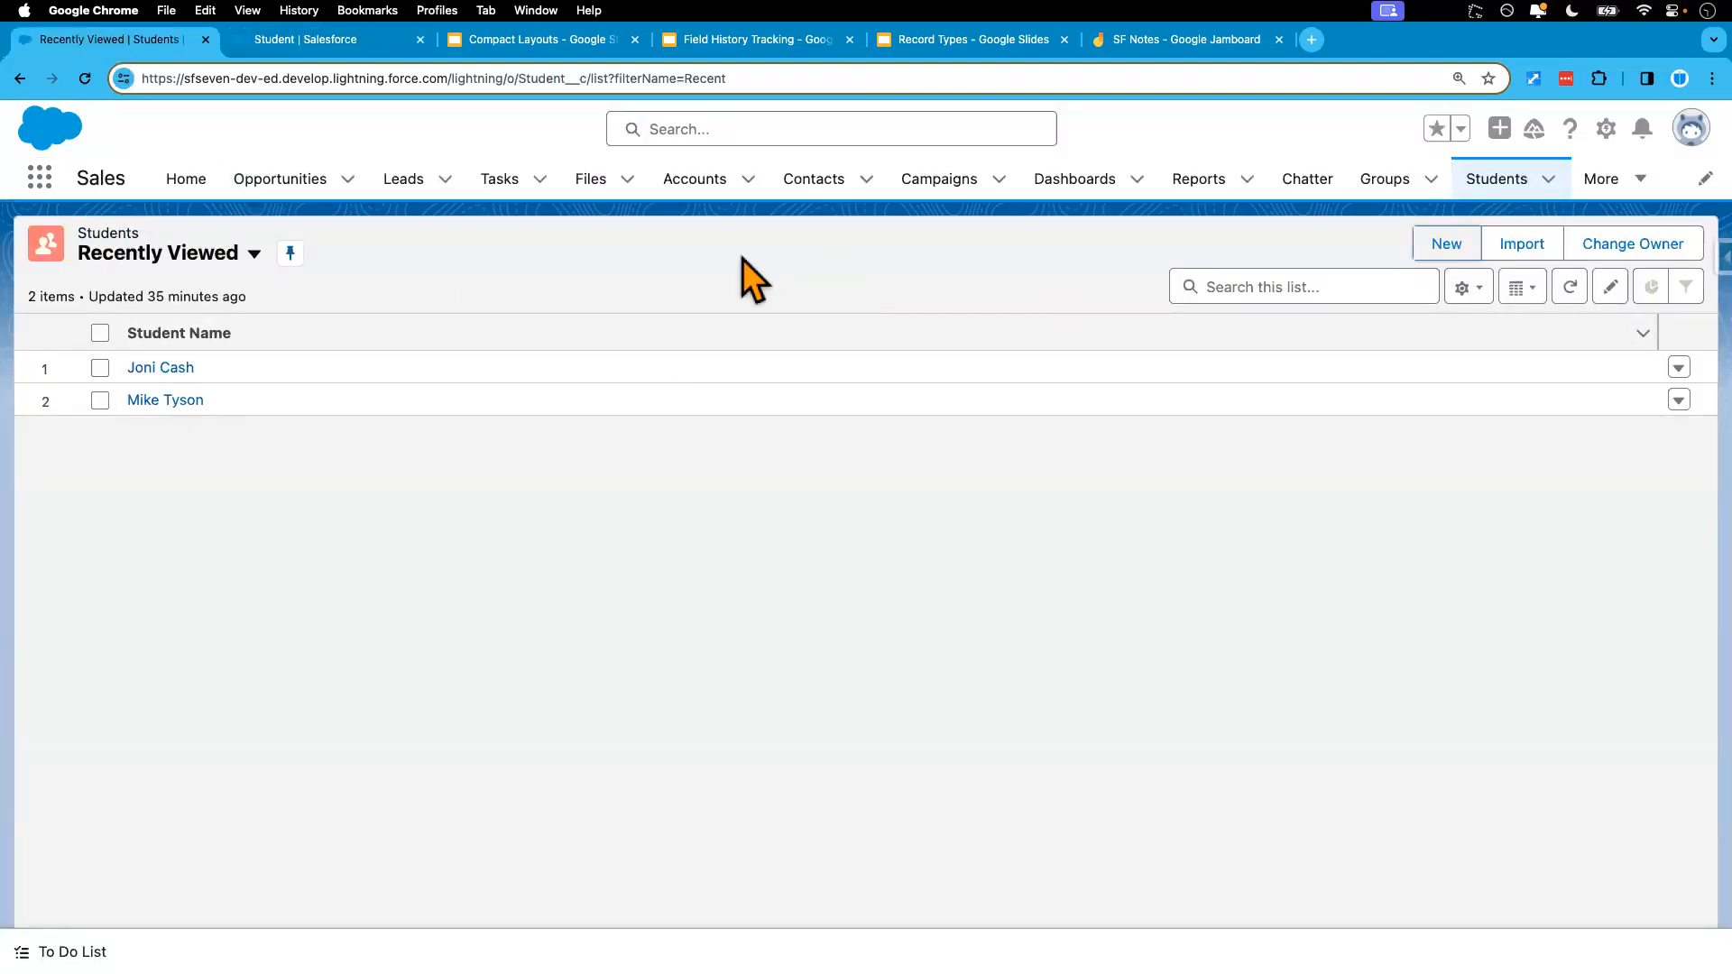
left_click(90, 79)
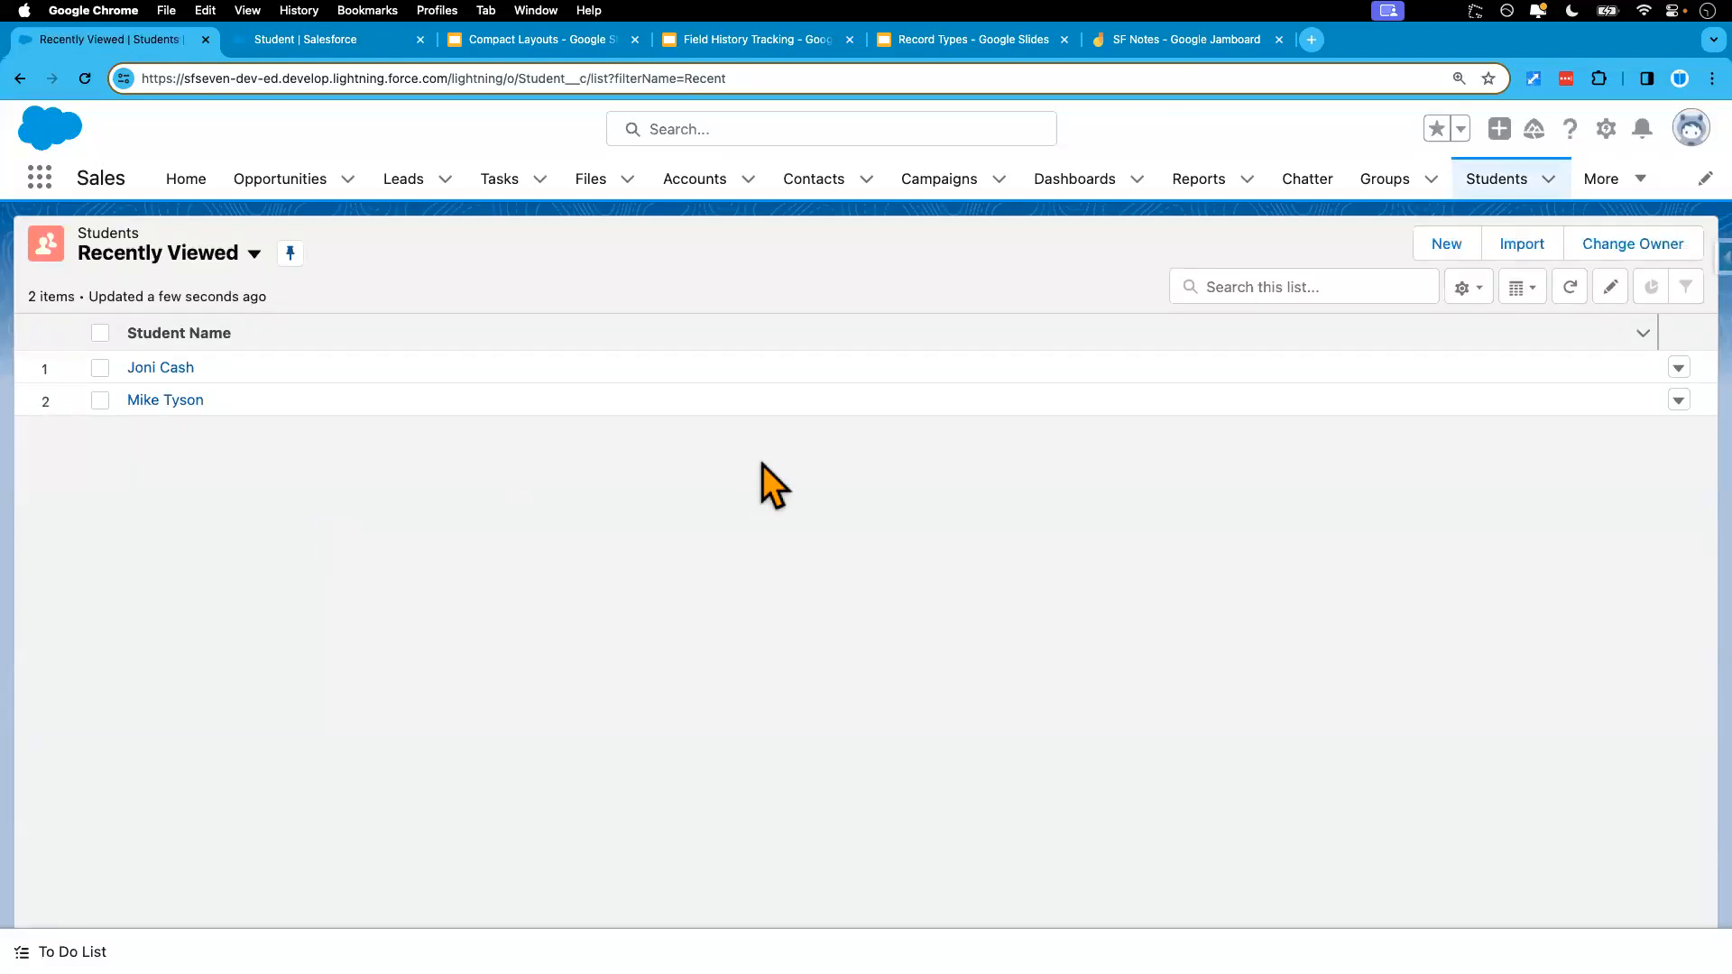
left_click(1436, 253)
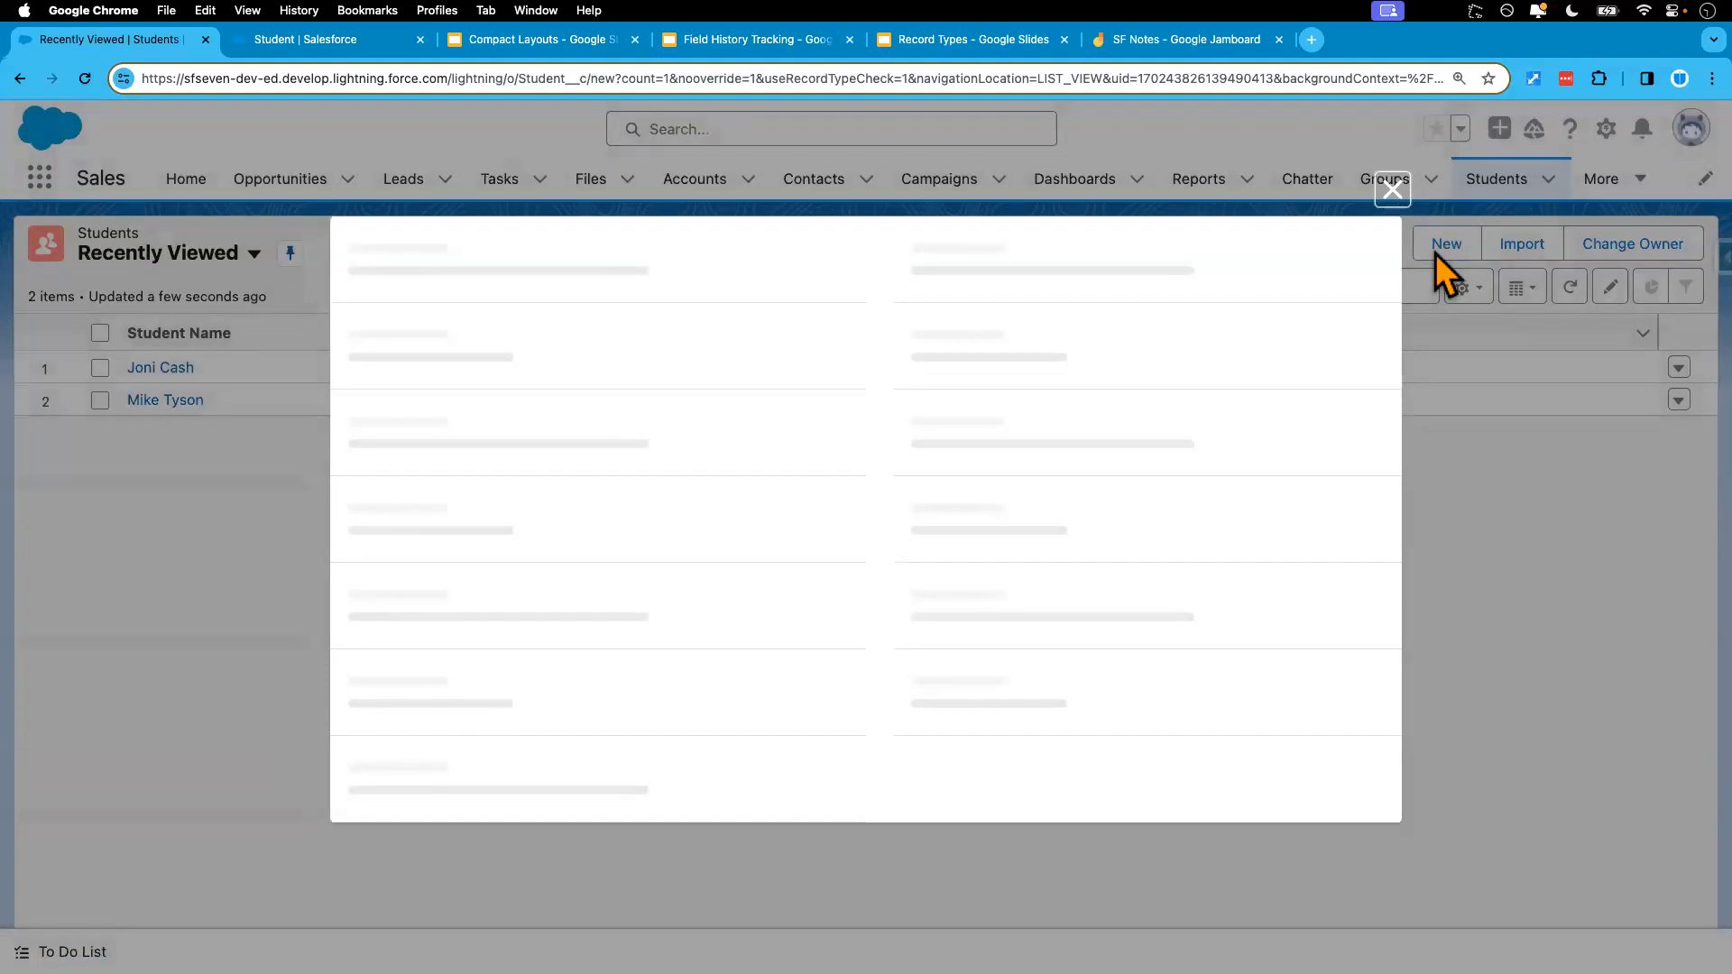
scroll(930, 560, "down", 10)
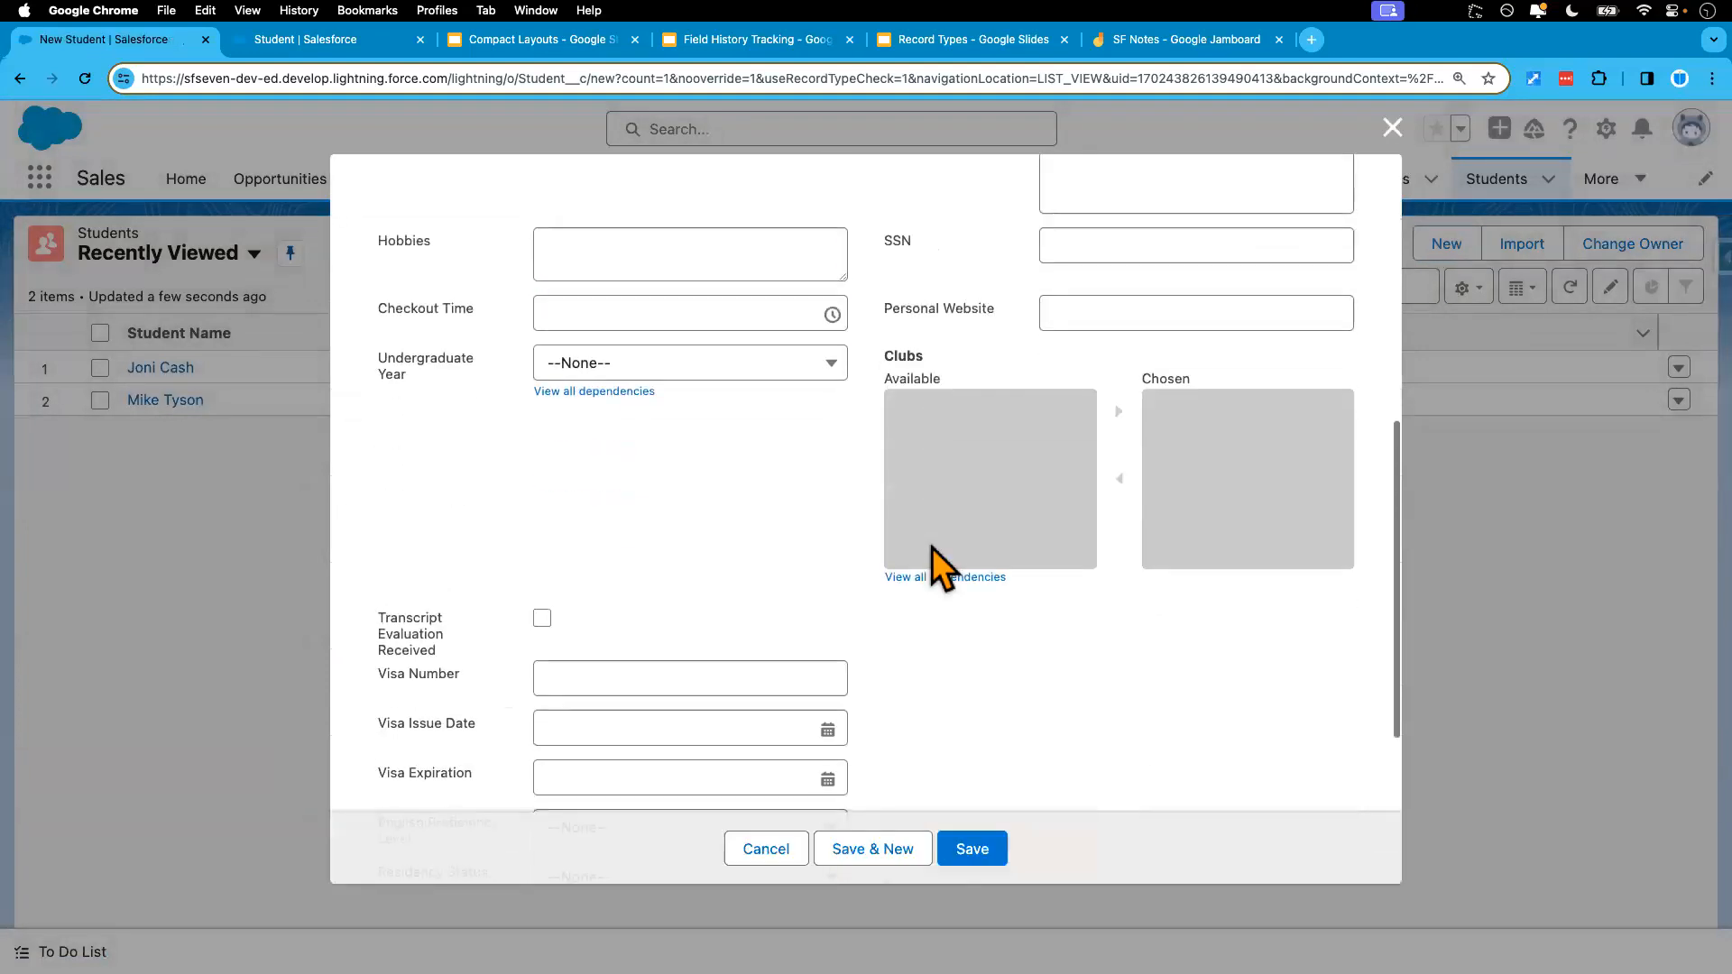
scroll(929, 559, "up", 10)
left_click(773, 854)
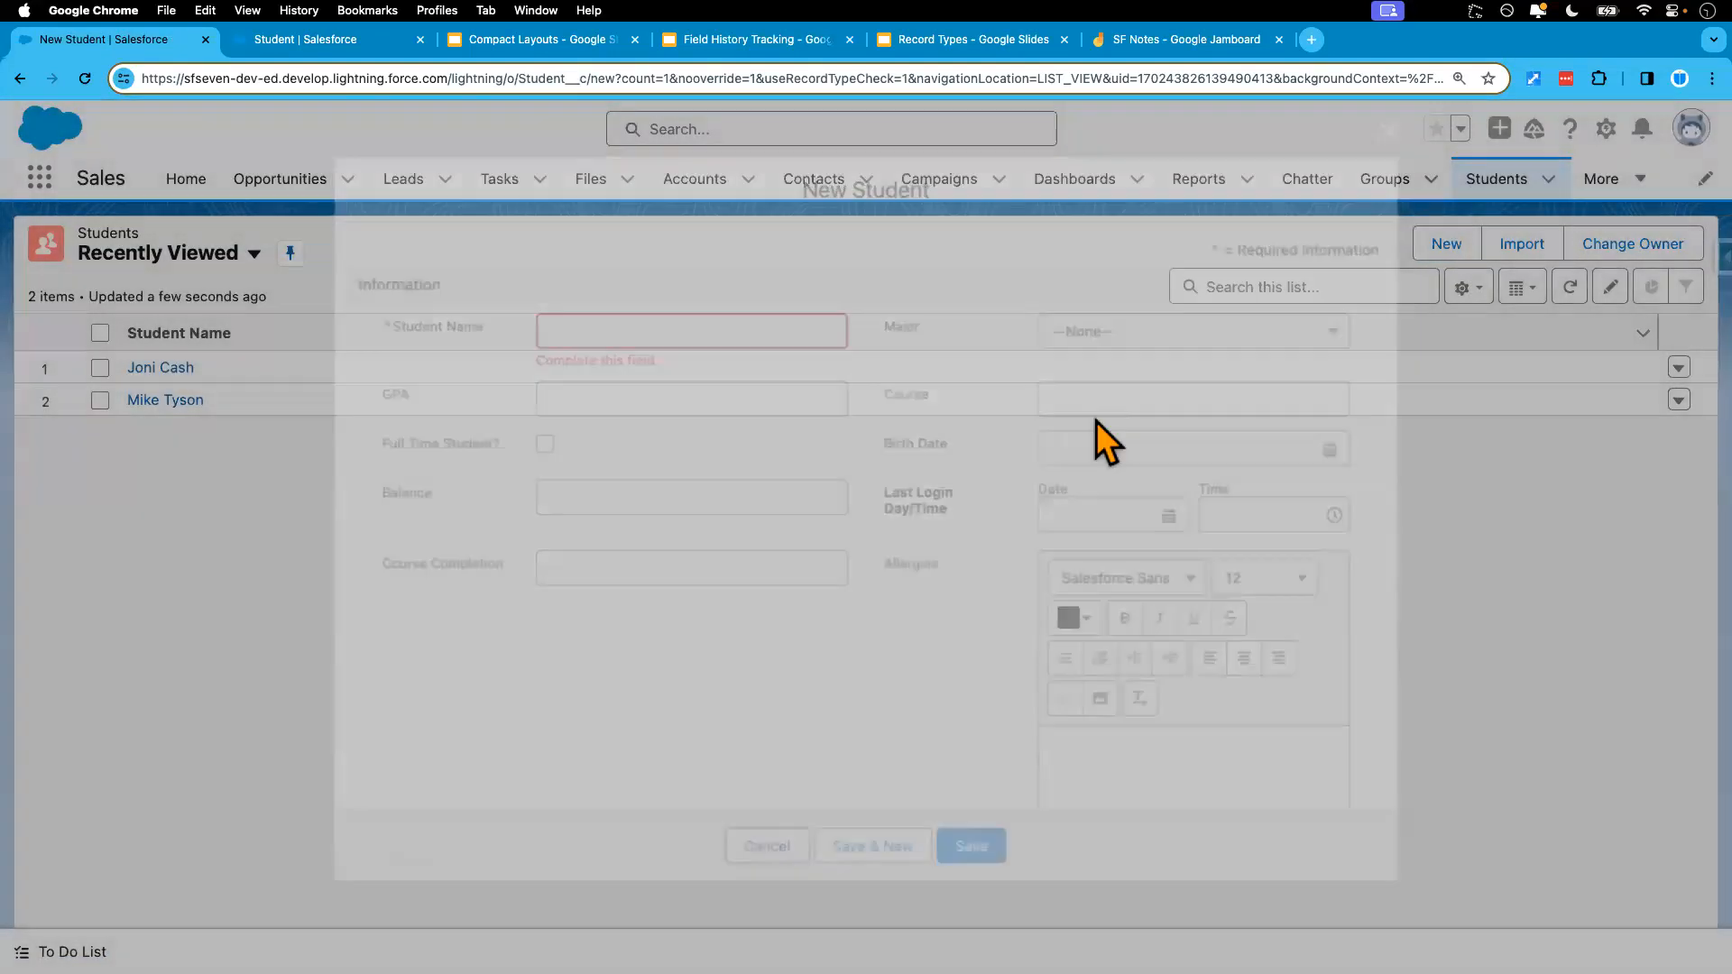
- Switch display density to Comfy, refresh the page, and begin a new Student record
left_click(1686, 141)
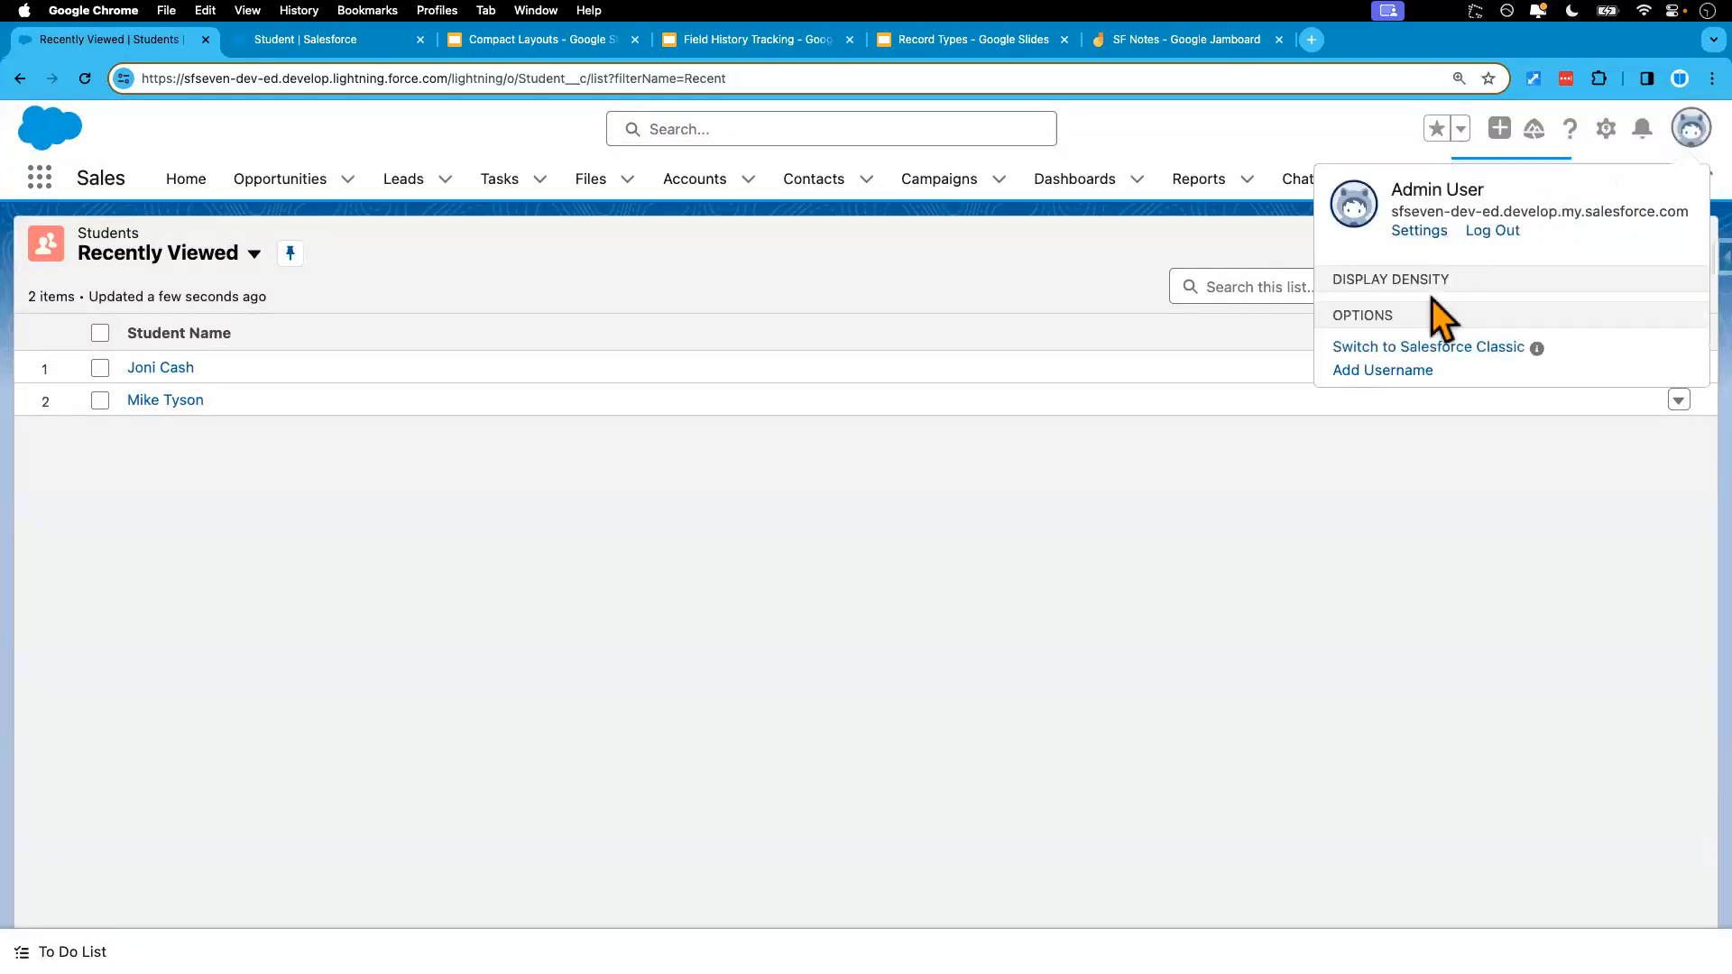
left_click(1413, 319)
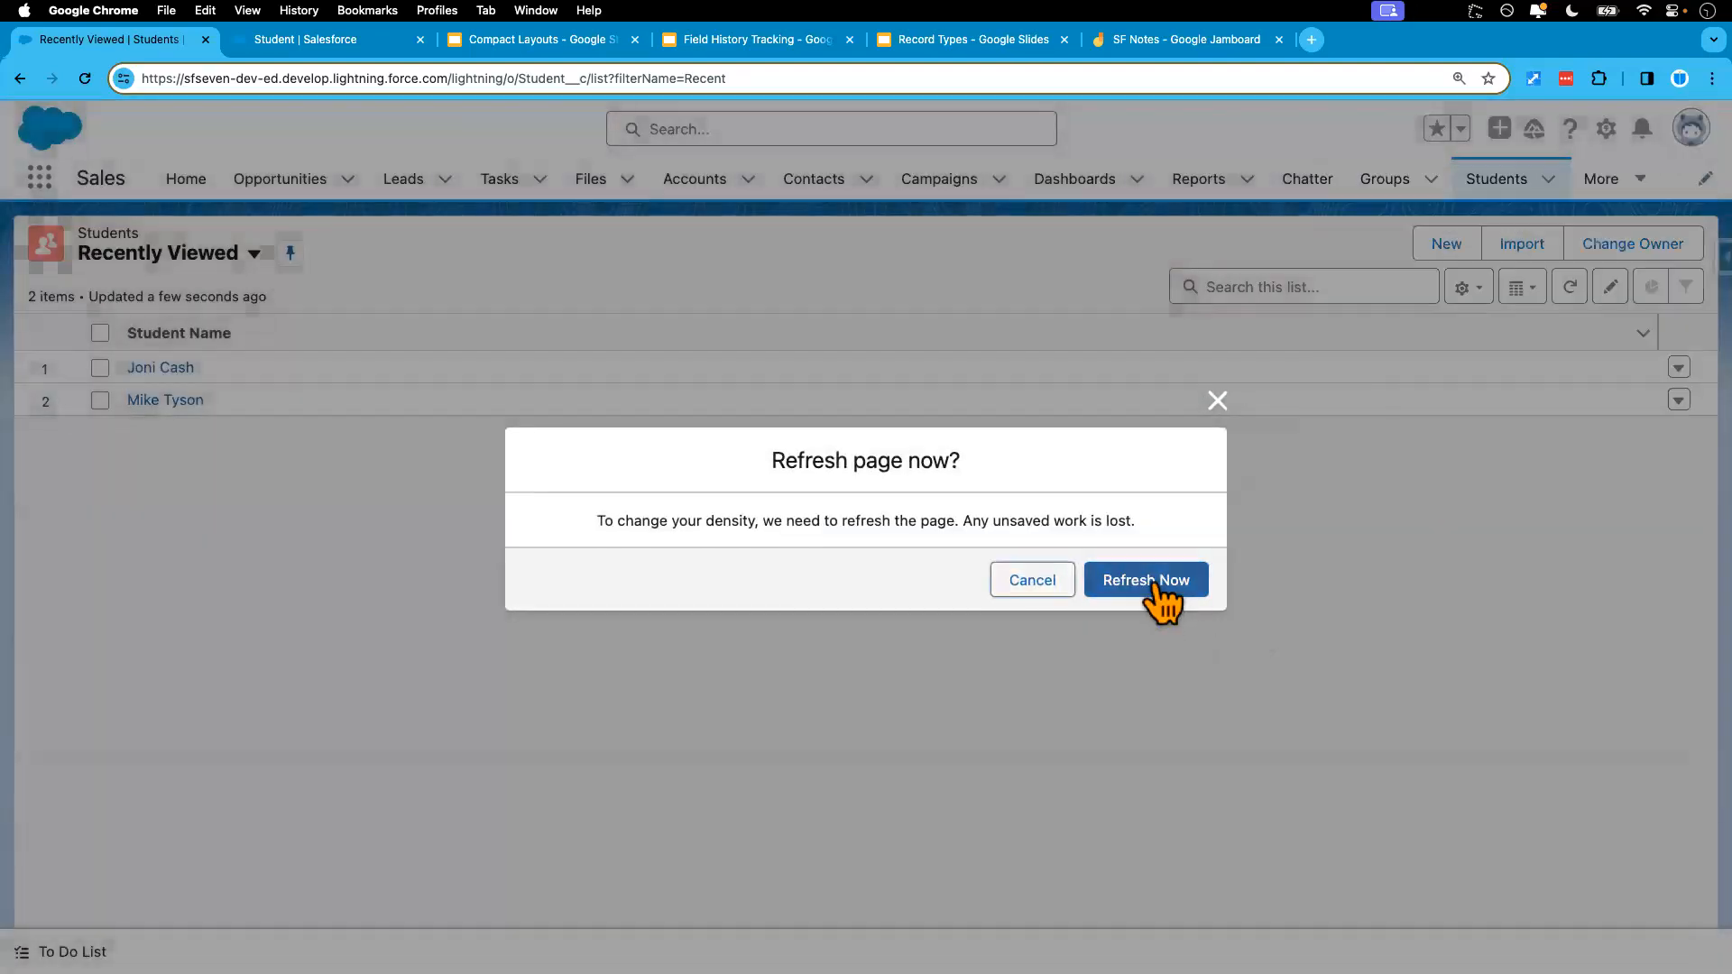
left_click(1154, 586)
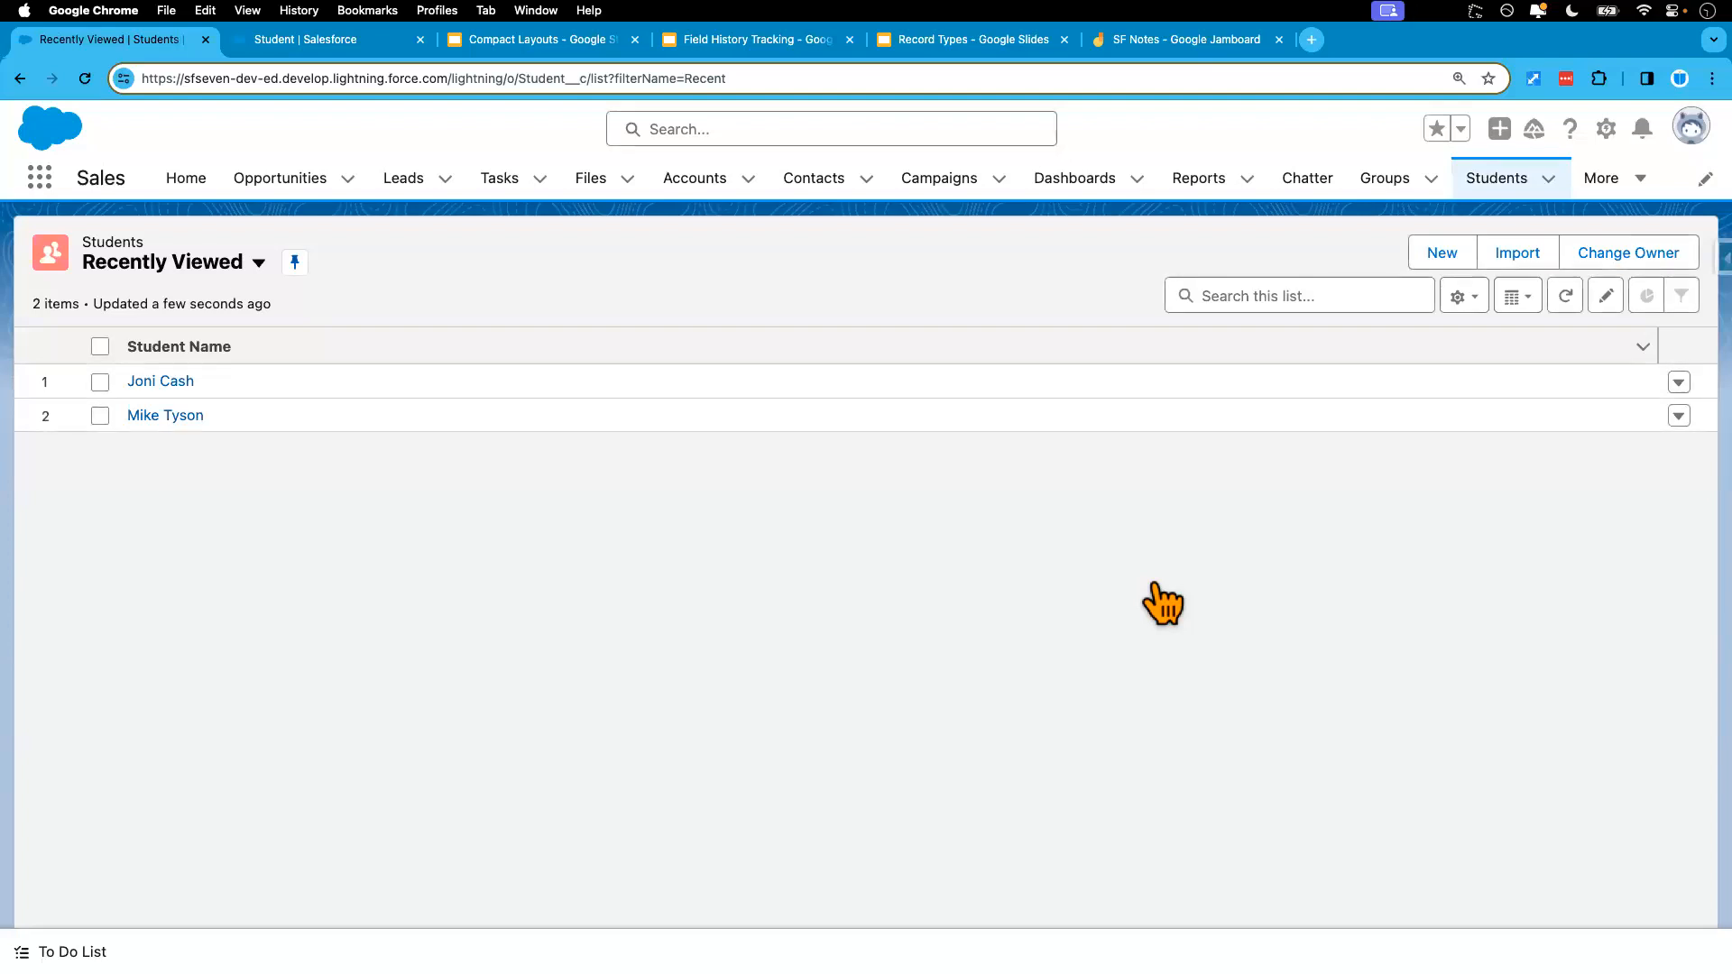
left_click(1441, 254)
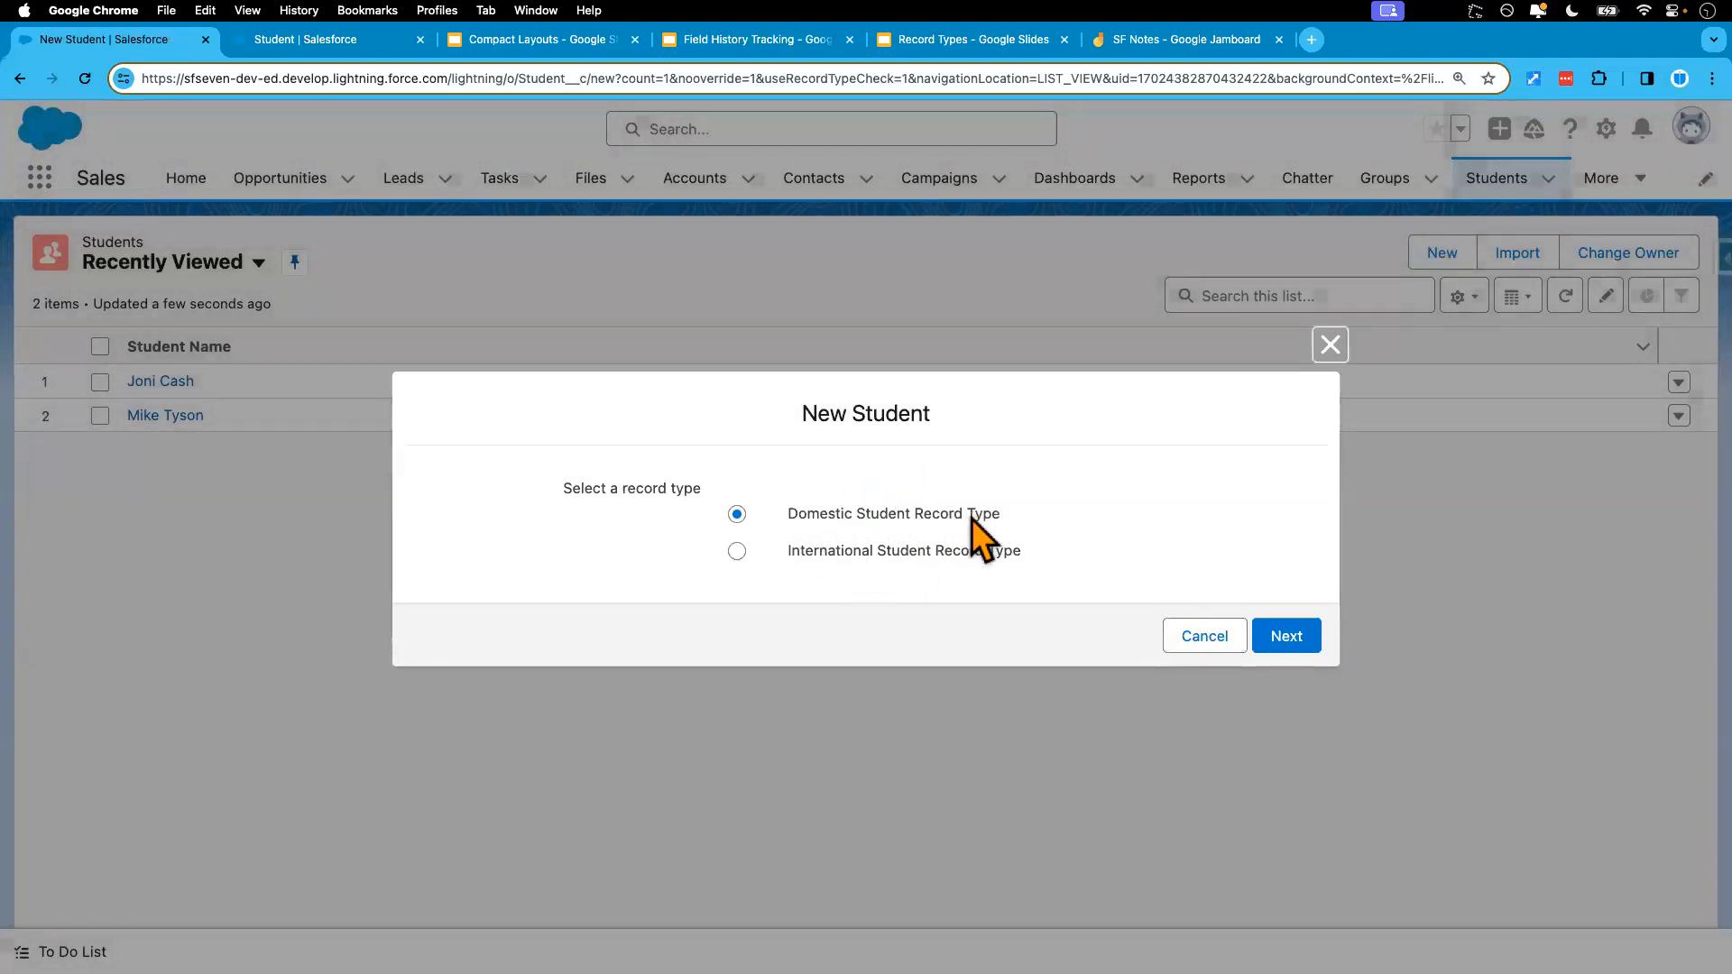
left_click(841, 557)
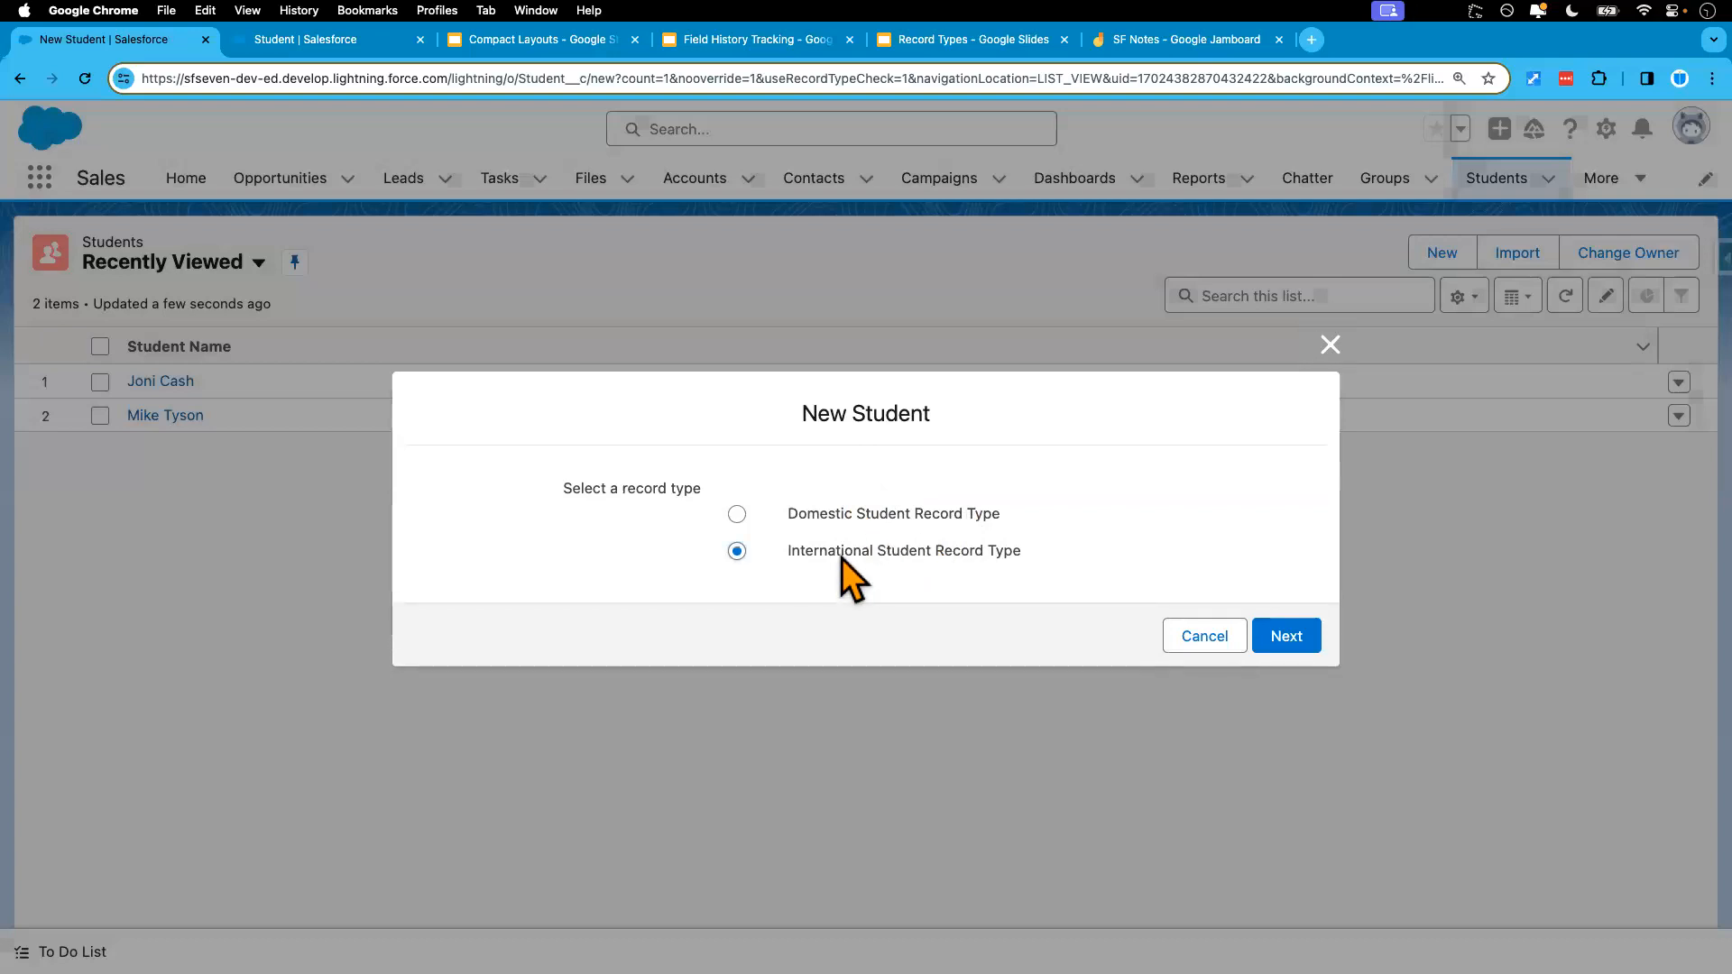
left_click(1281, 638)
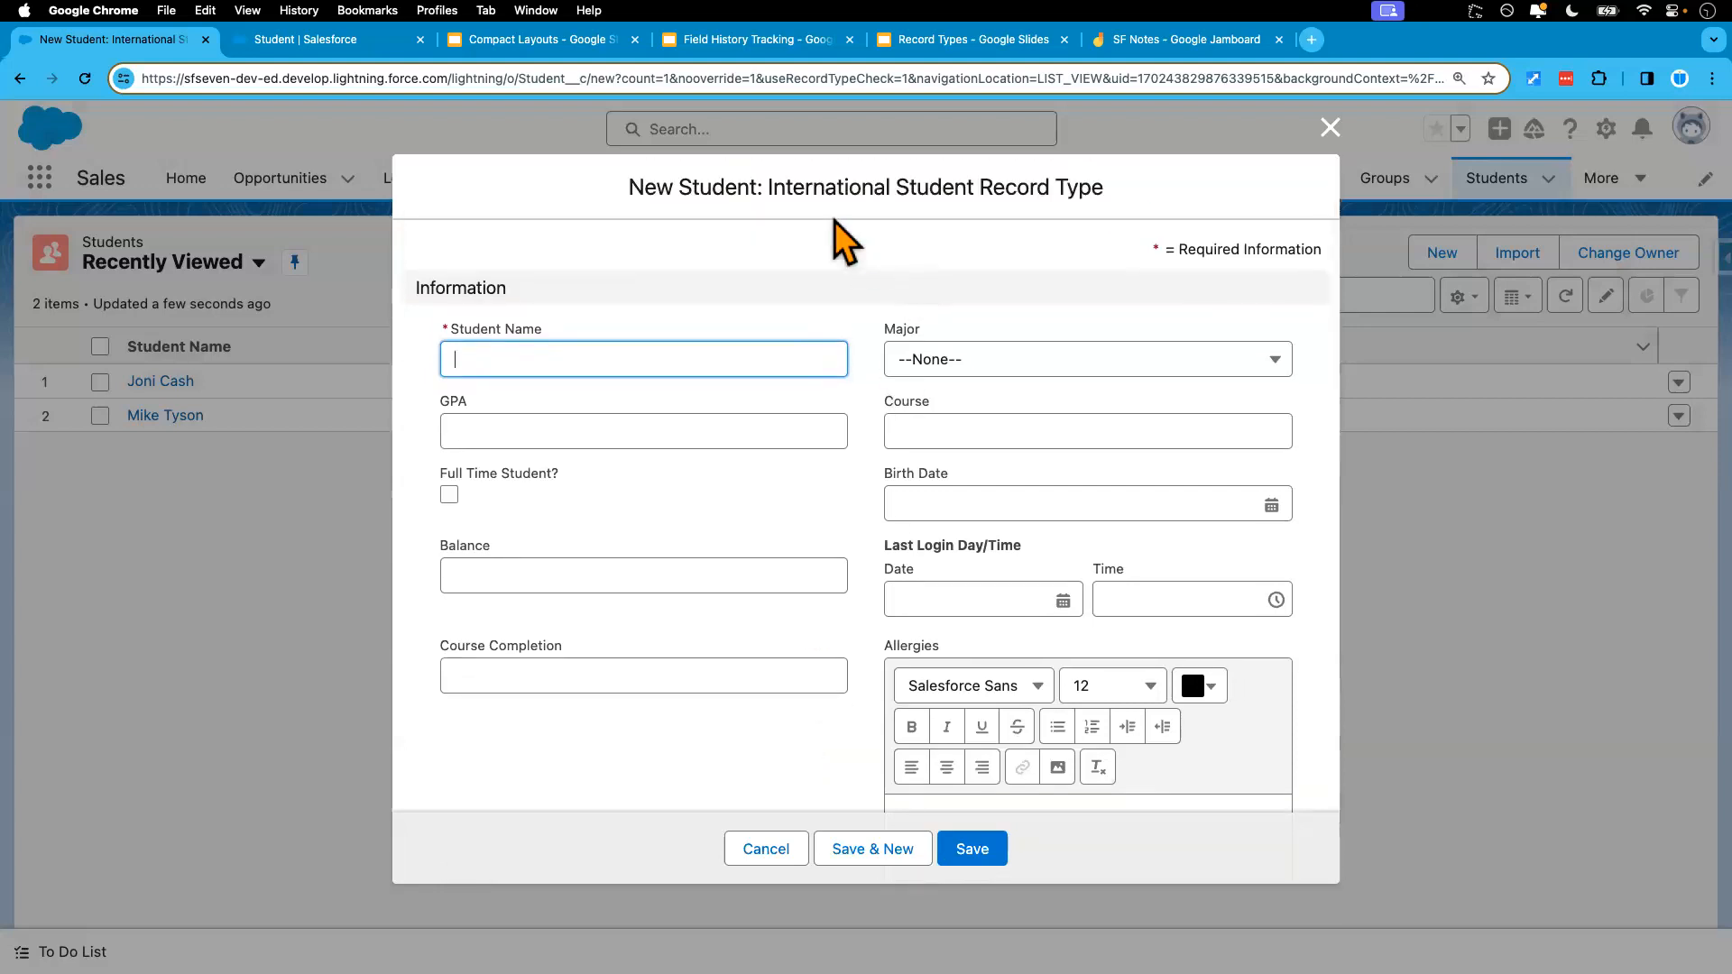
scroll(755, 637, "down", 5)
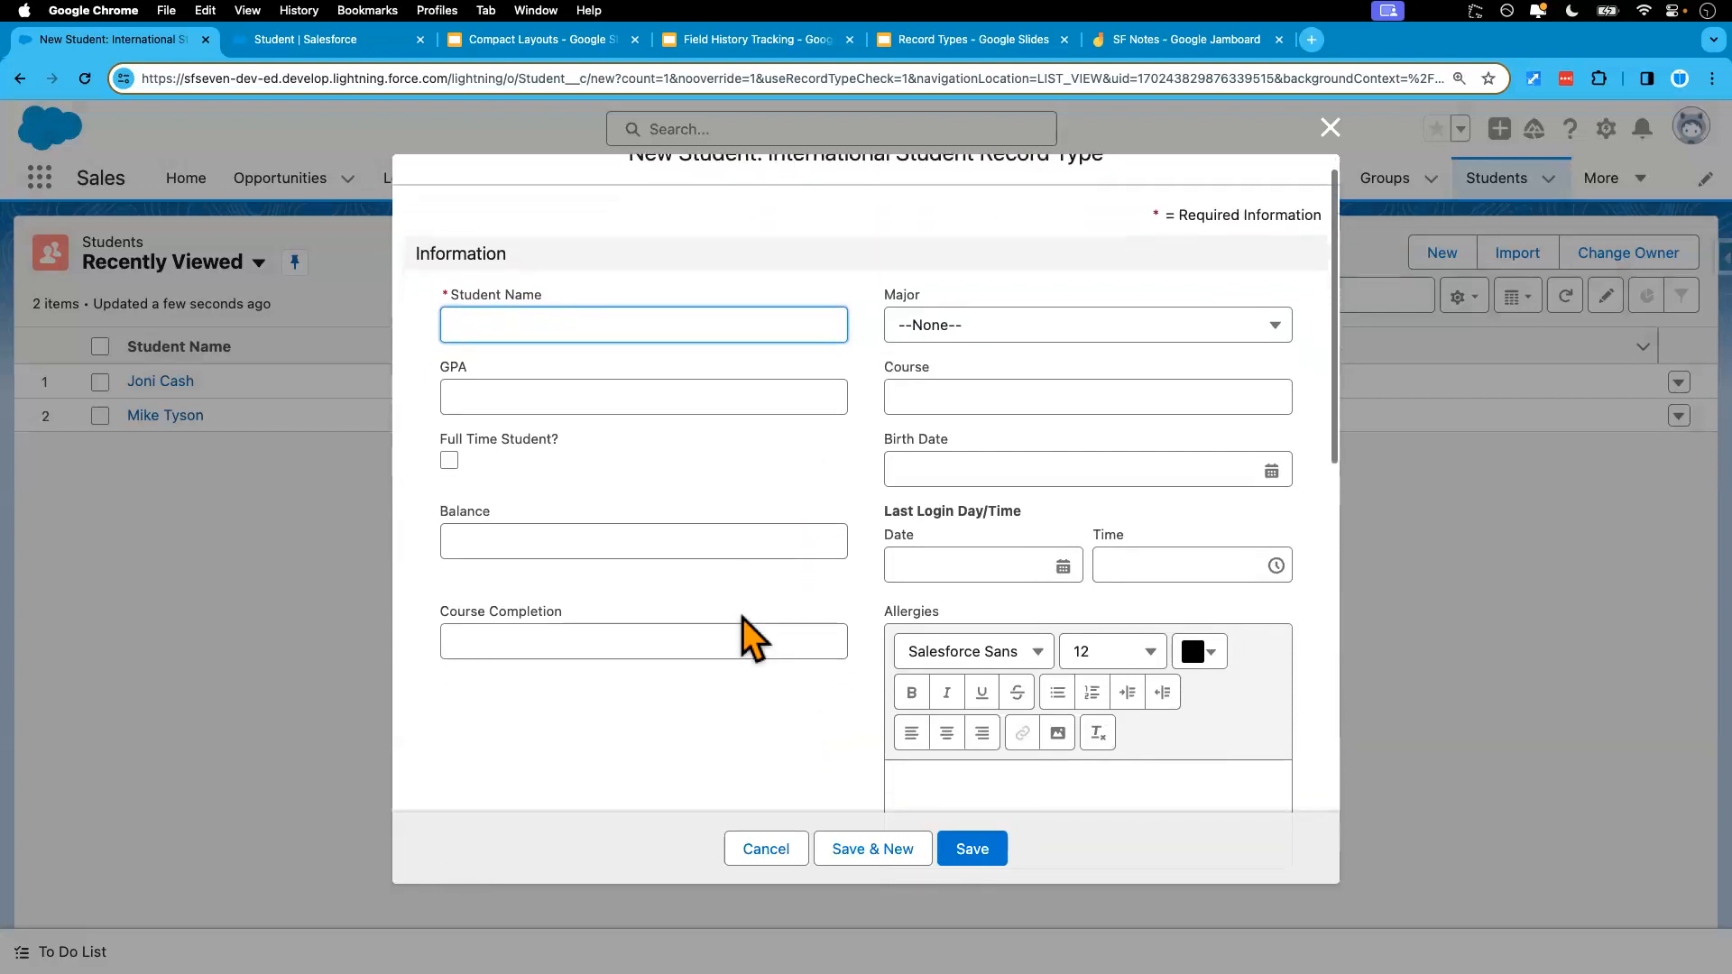
scroll(754, 638, "down", 15)
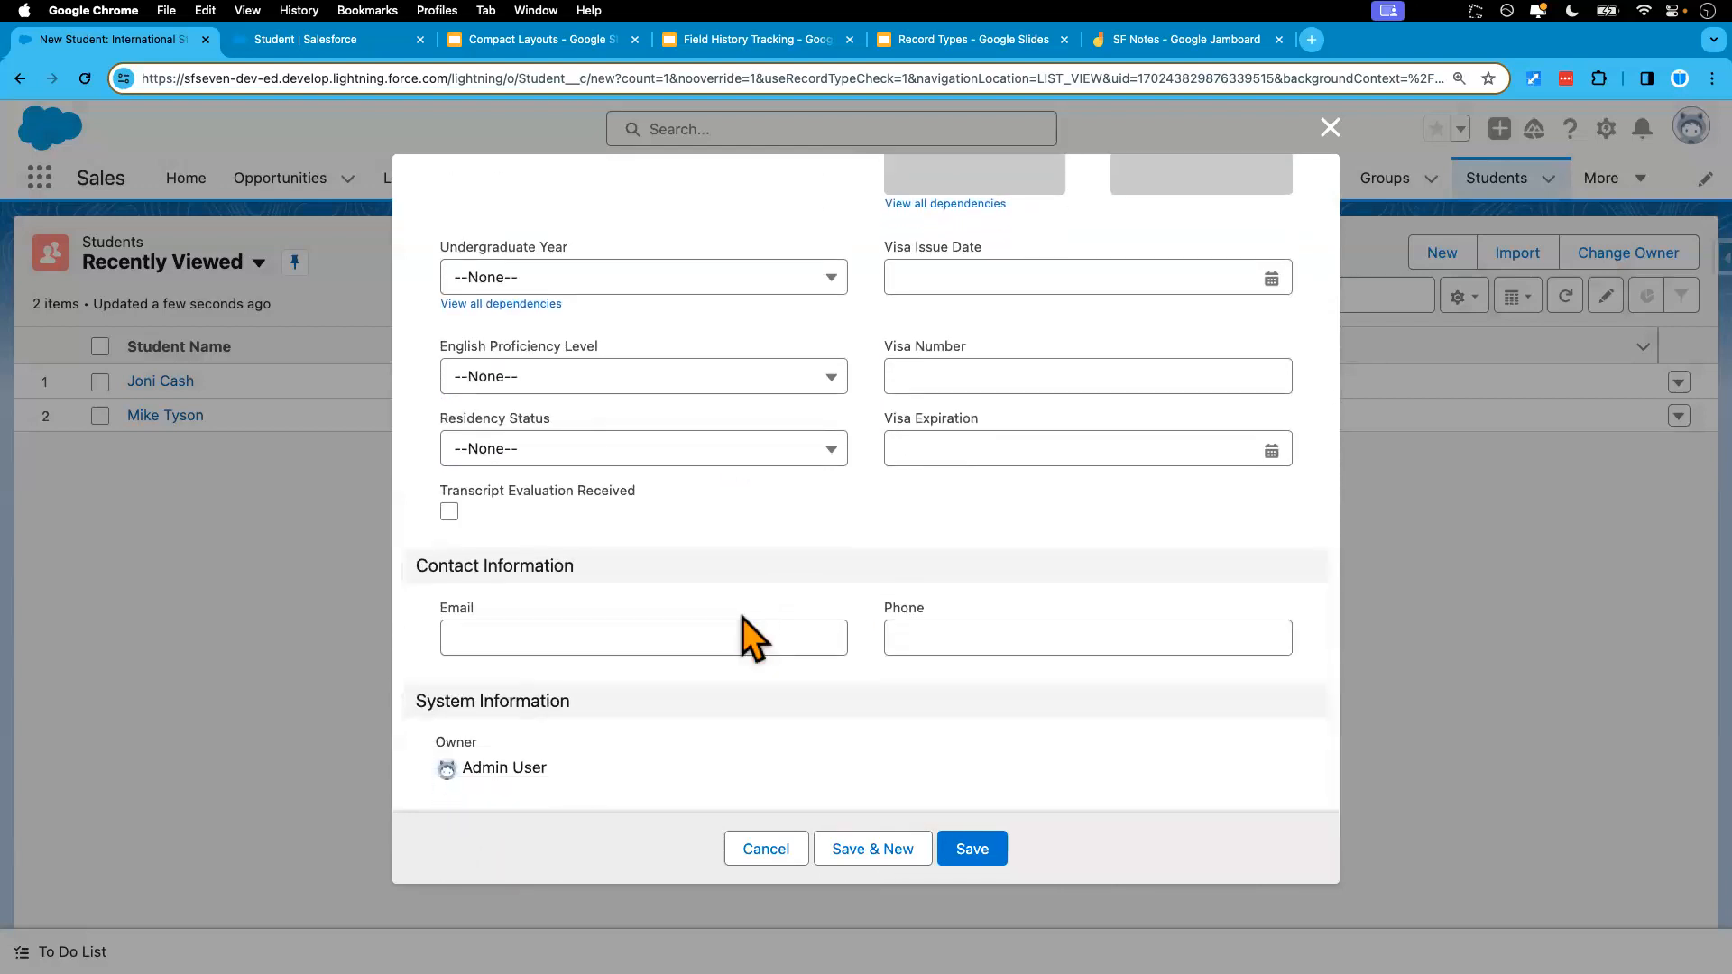
scroll(754, 638, "up", 12)
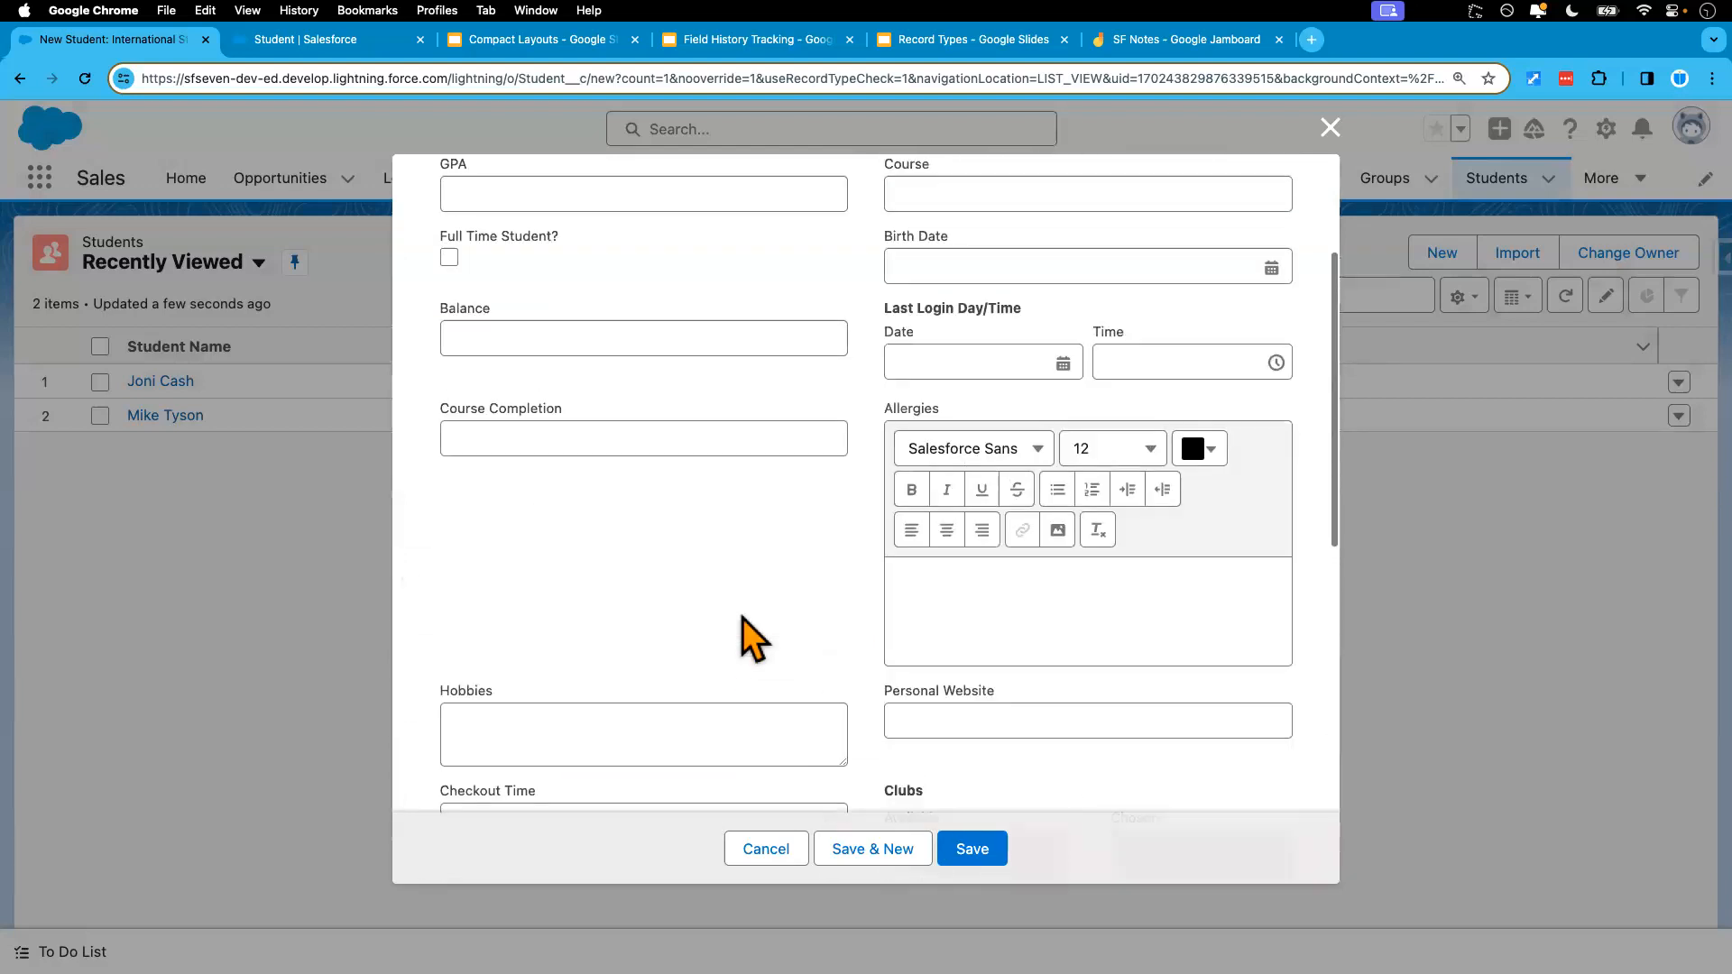
scroll(750, 621, "up", 1)
key("super+f")
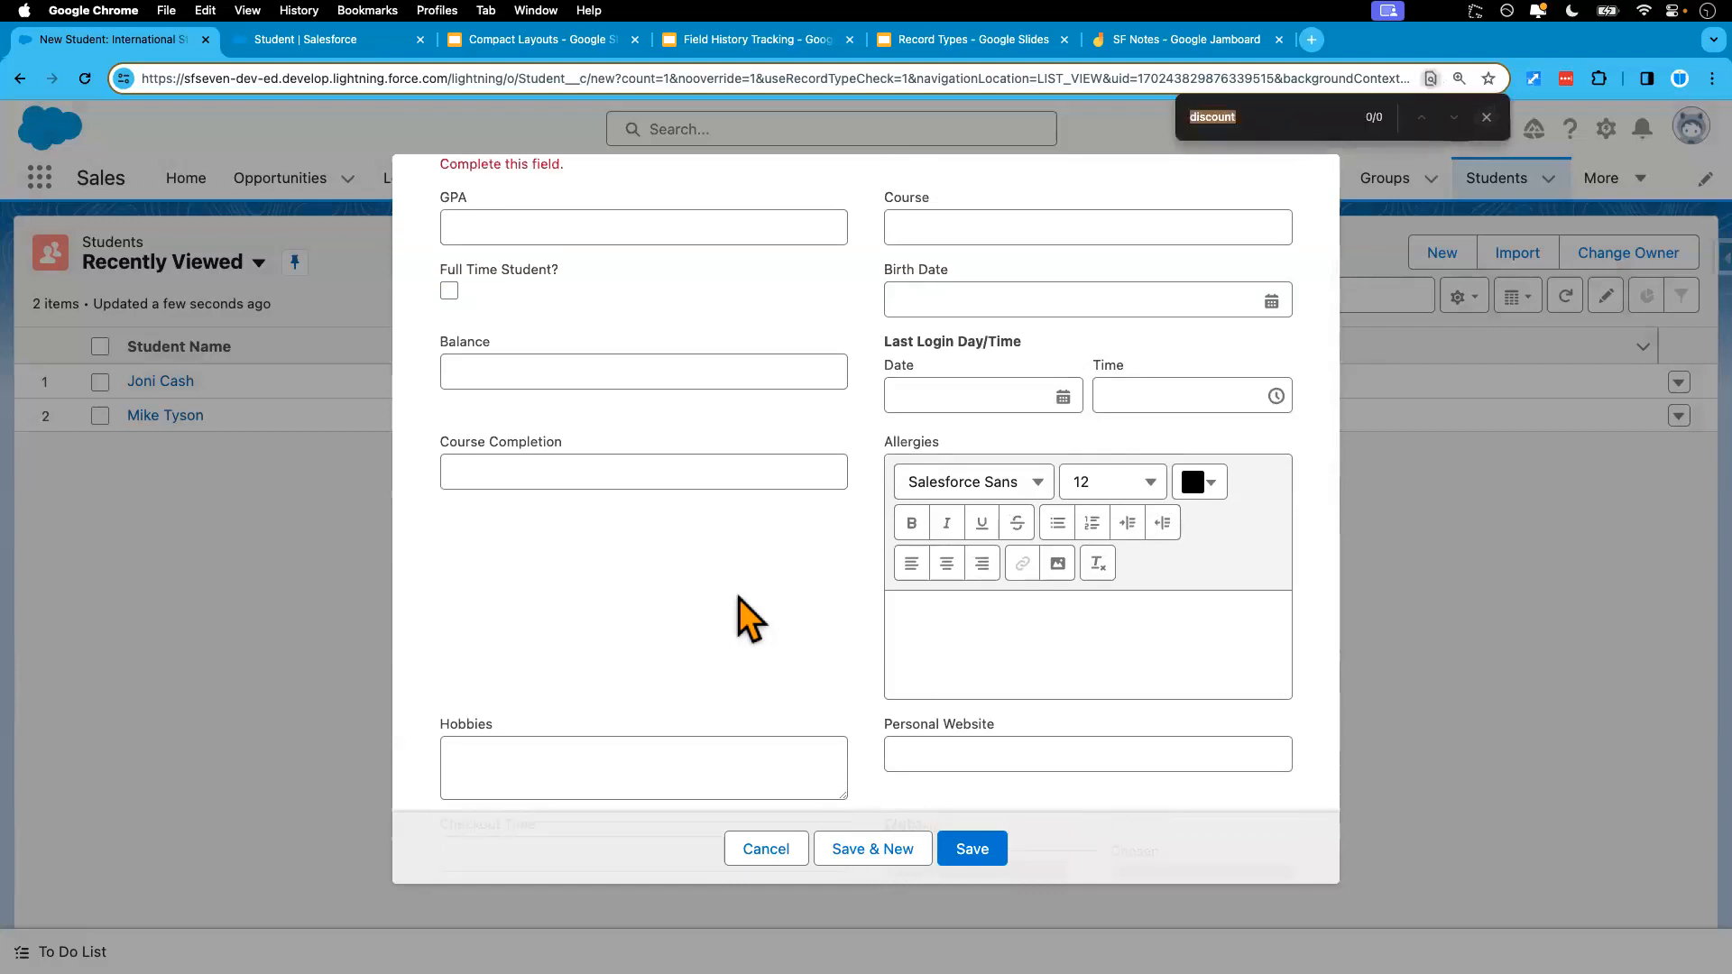
type("SSN")
scroll(823, 599, "up", 5)
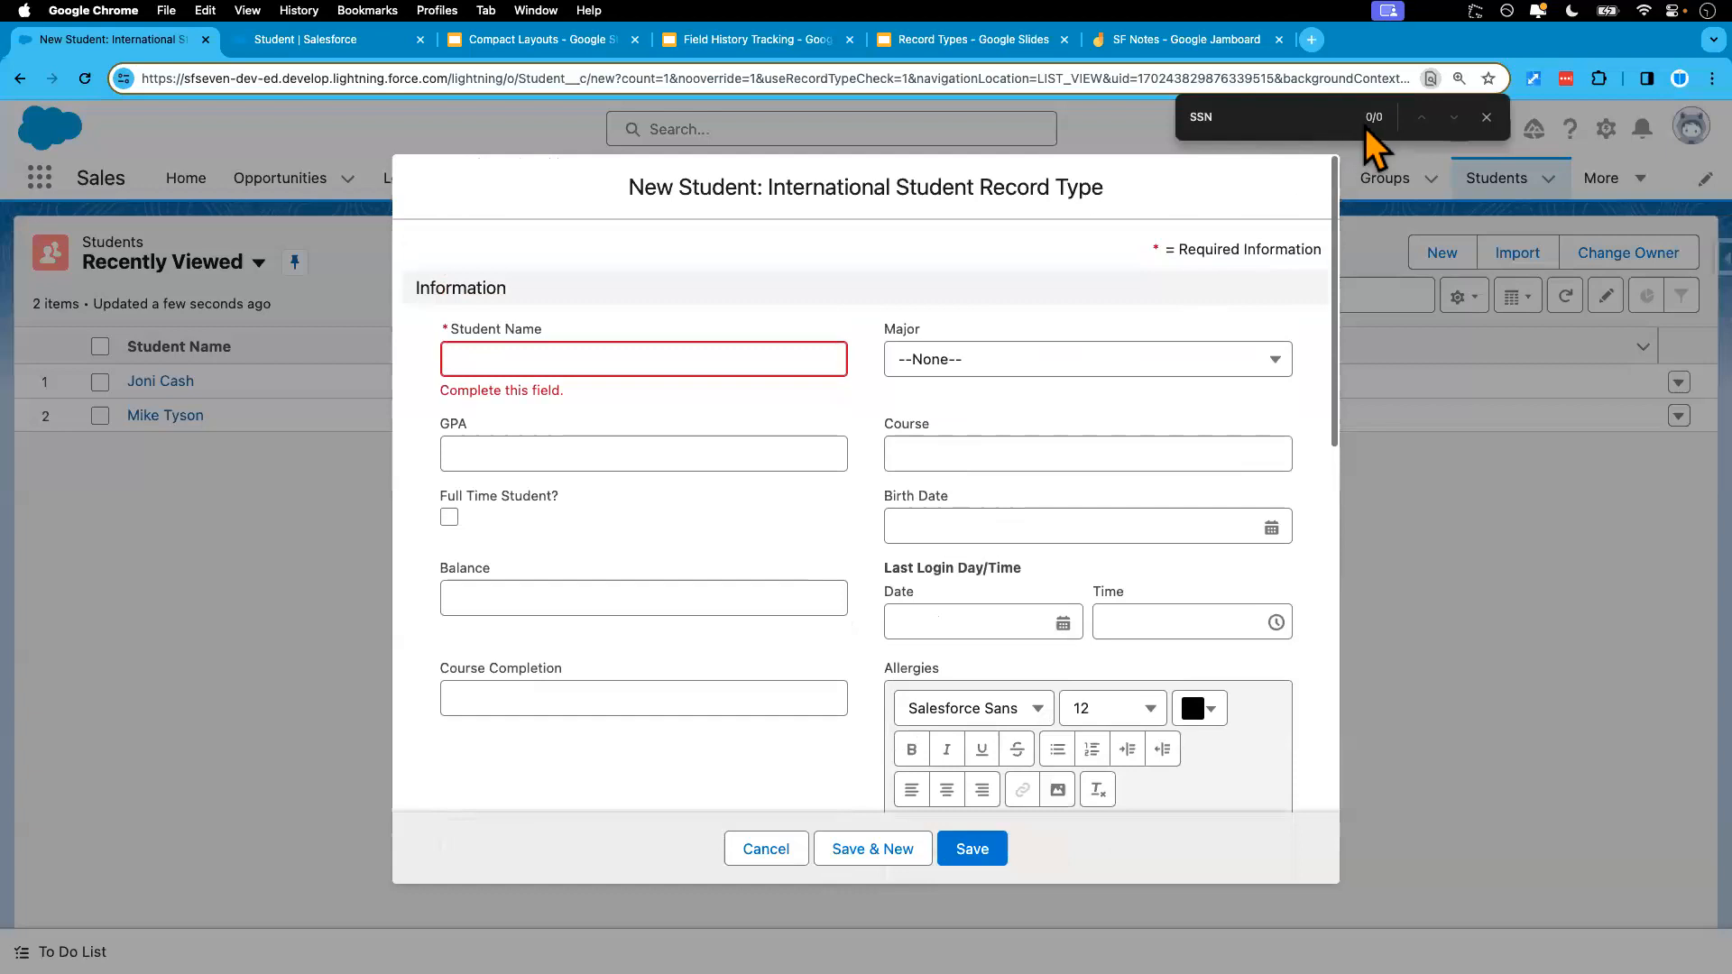
left_click(1486, 117)
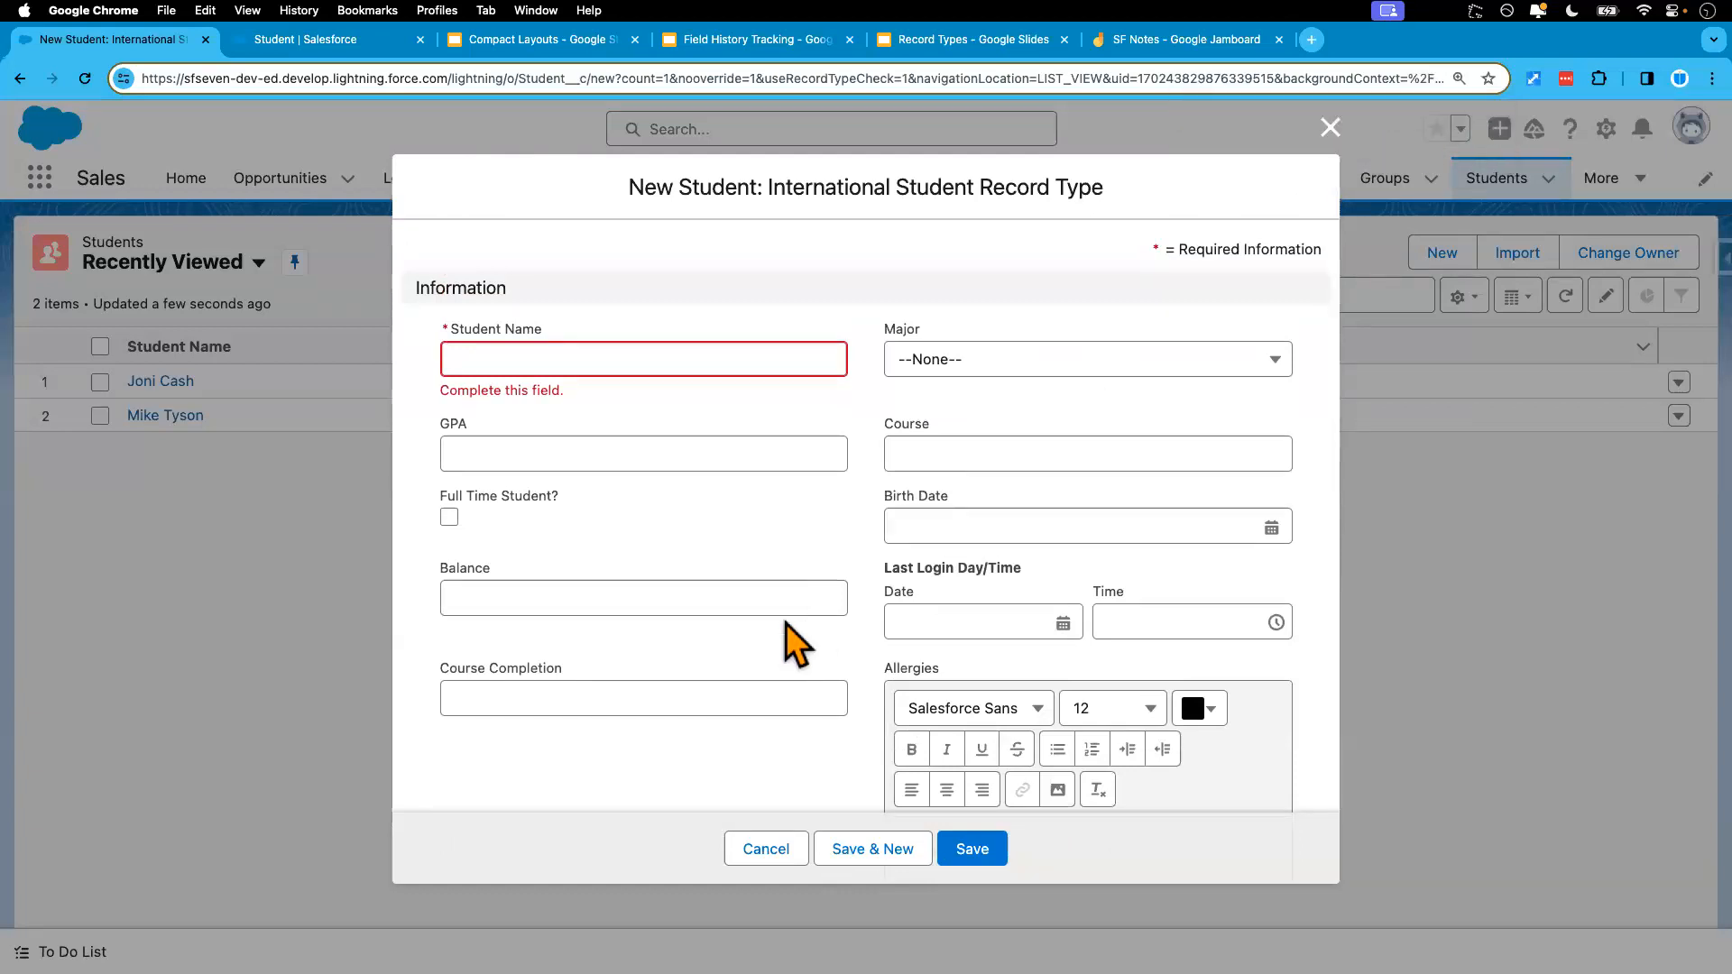
scroll(797, 642, "down", 3)
scroll(797, 642, "down", 6)
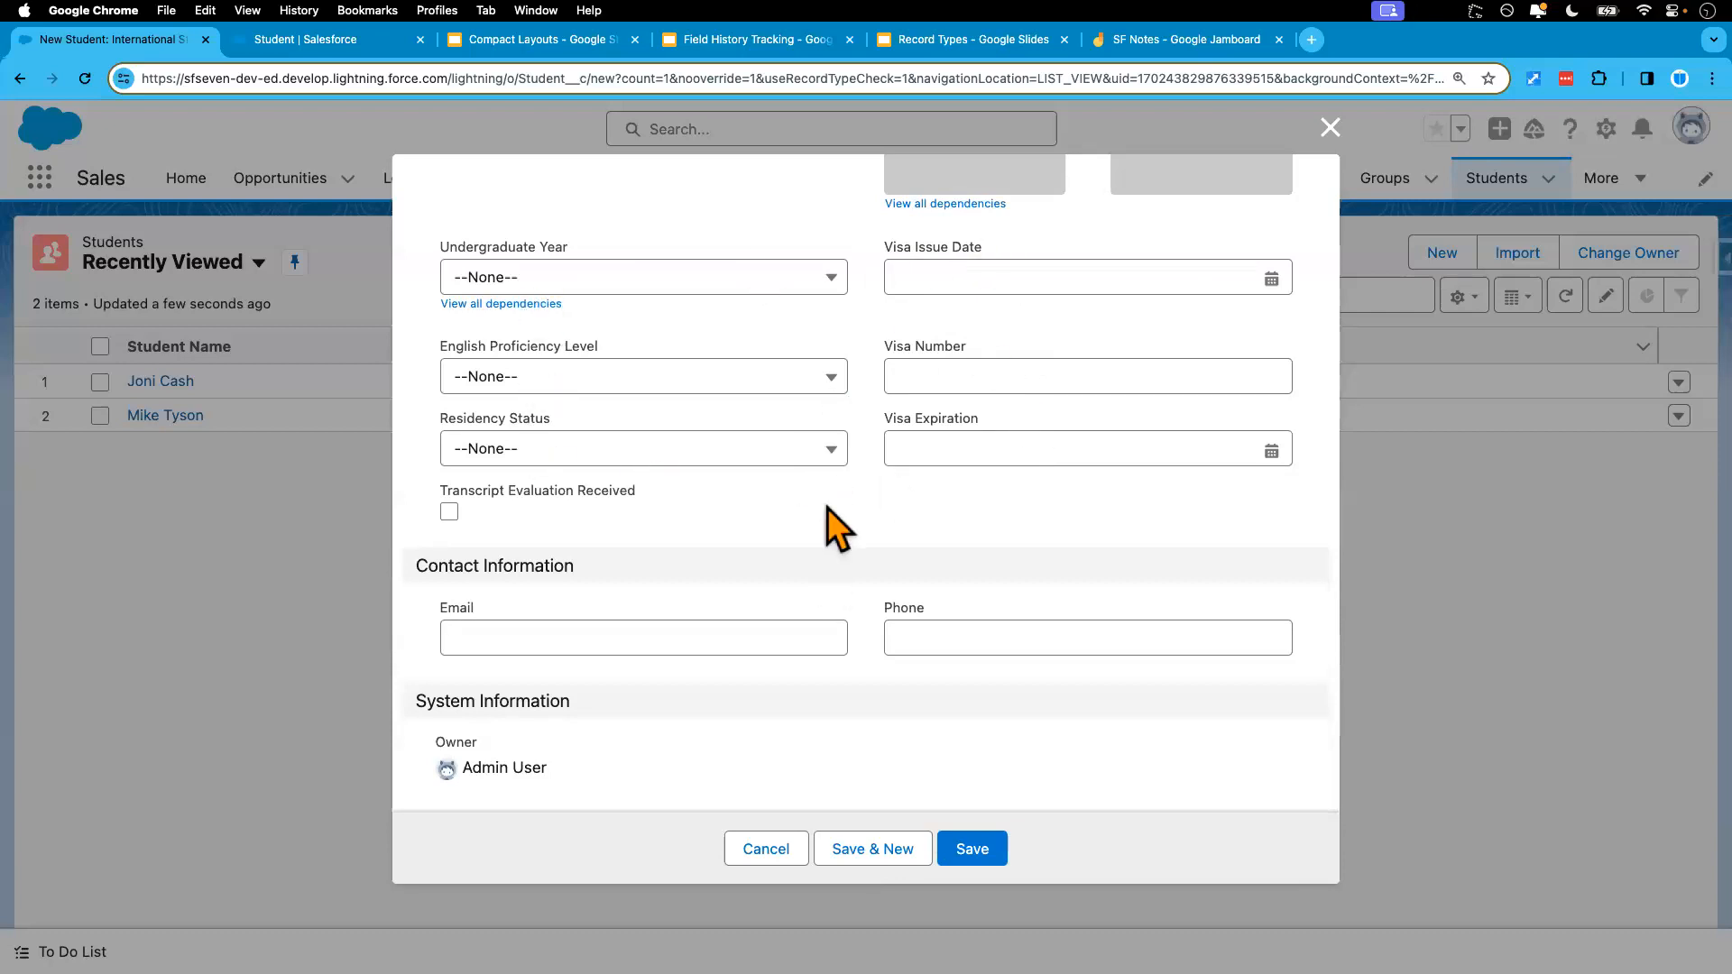
scroll(835, 528, "up", 10)
left_click(602, 359)
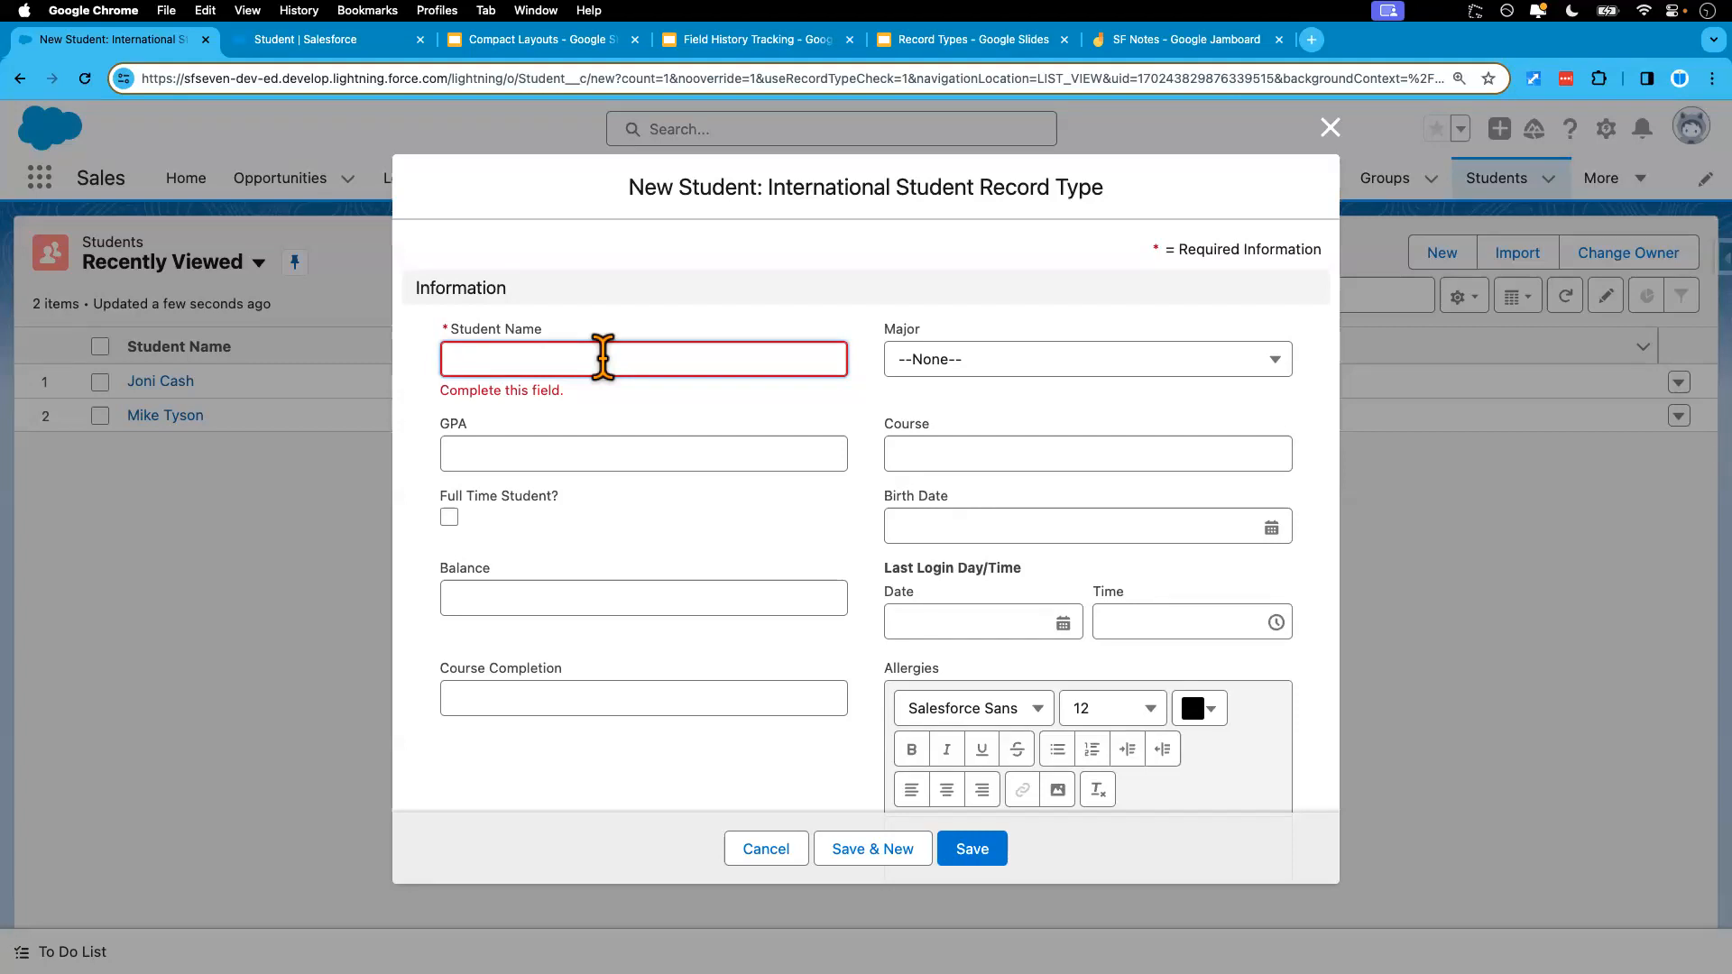
- Enter the student's full name, set Major to Art and Undergraduate Year to Freshman
type("Mohammed Sayid")
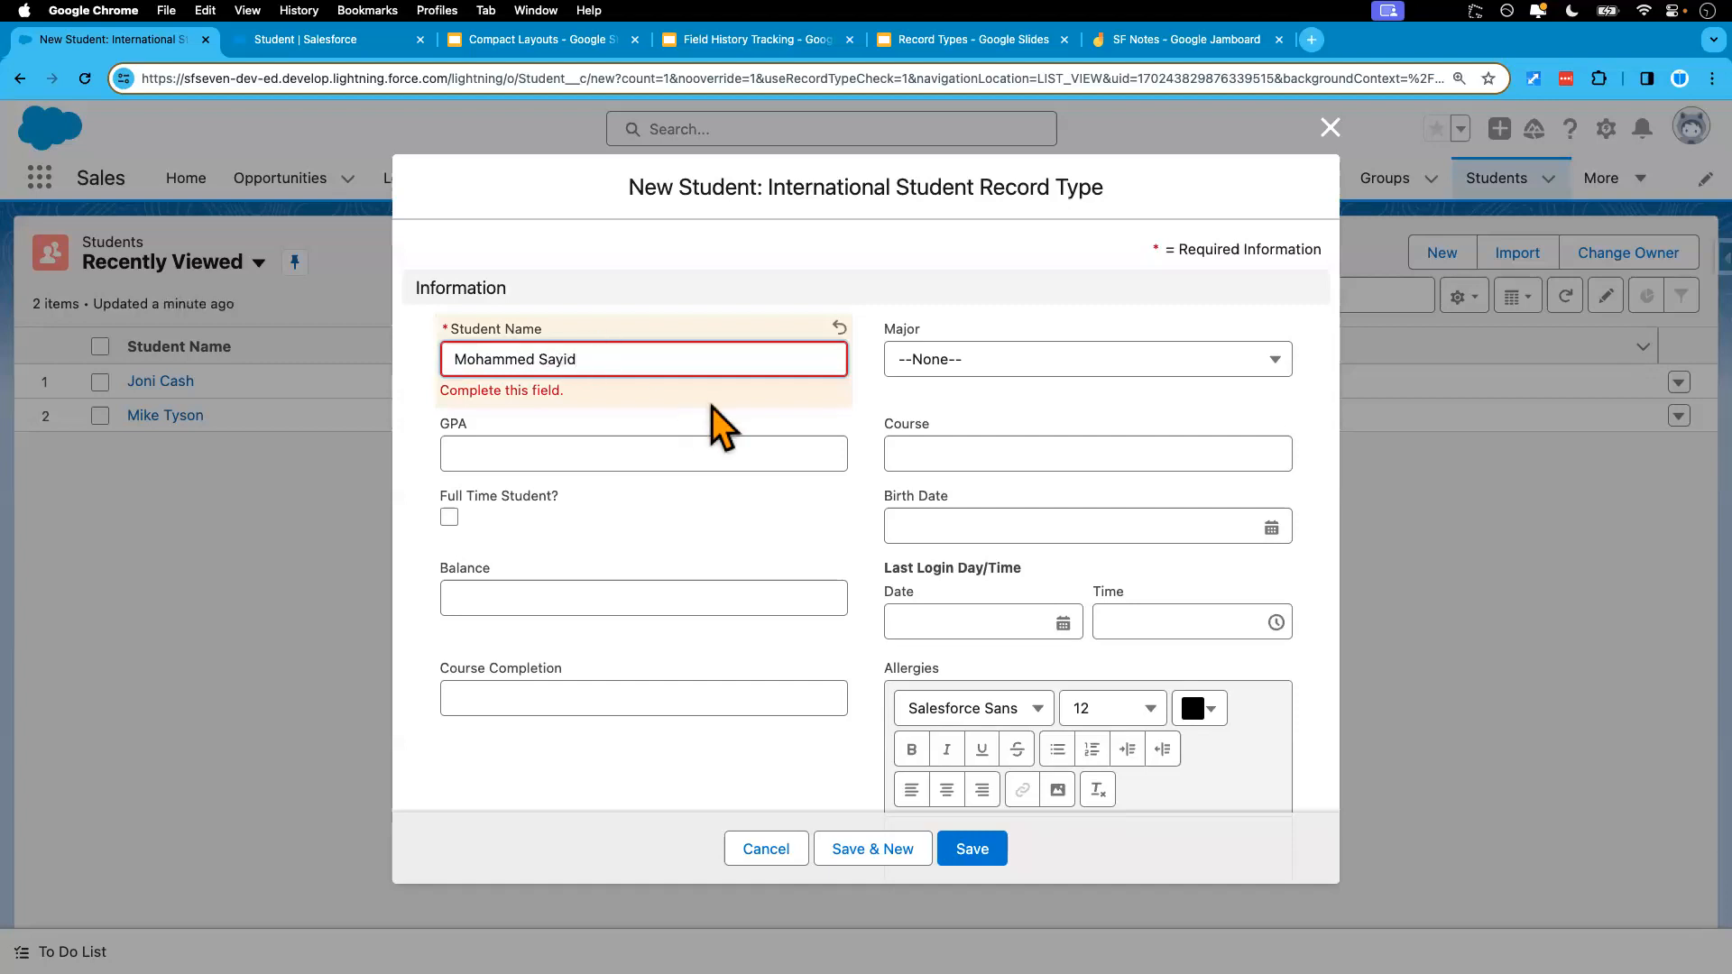
left_click(711, 415)
left_click(943, 363)
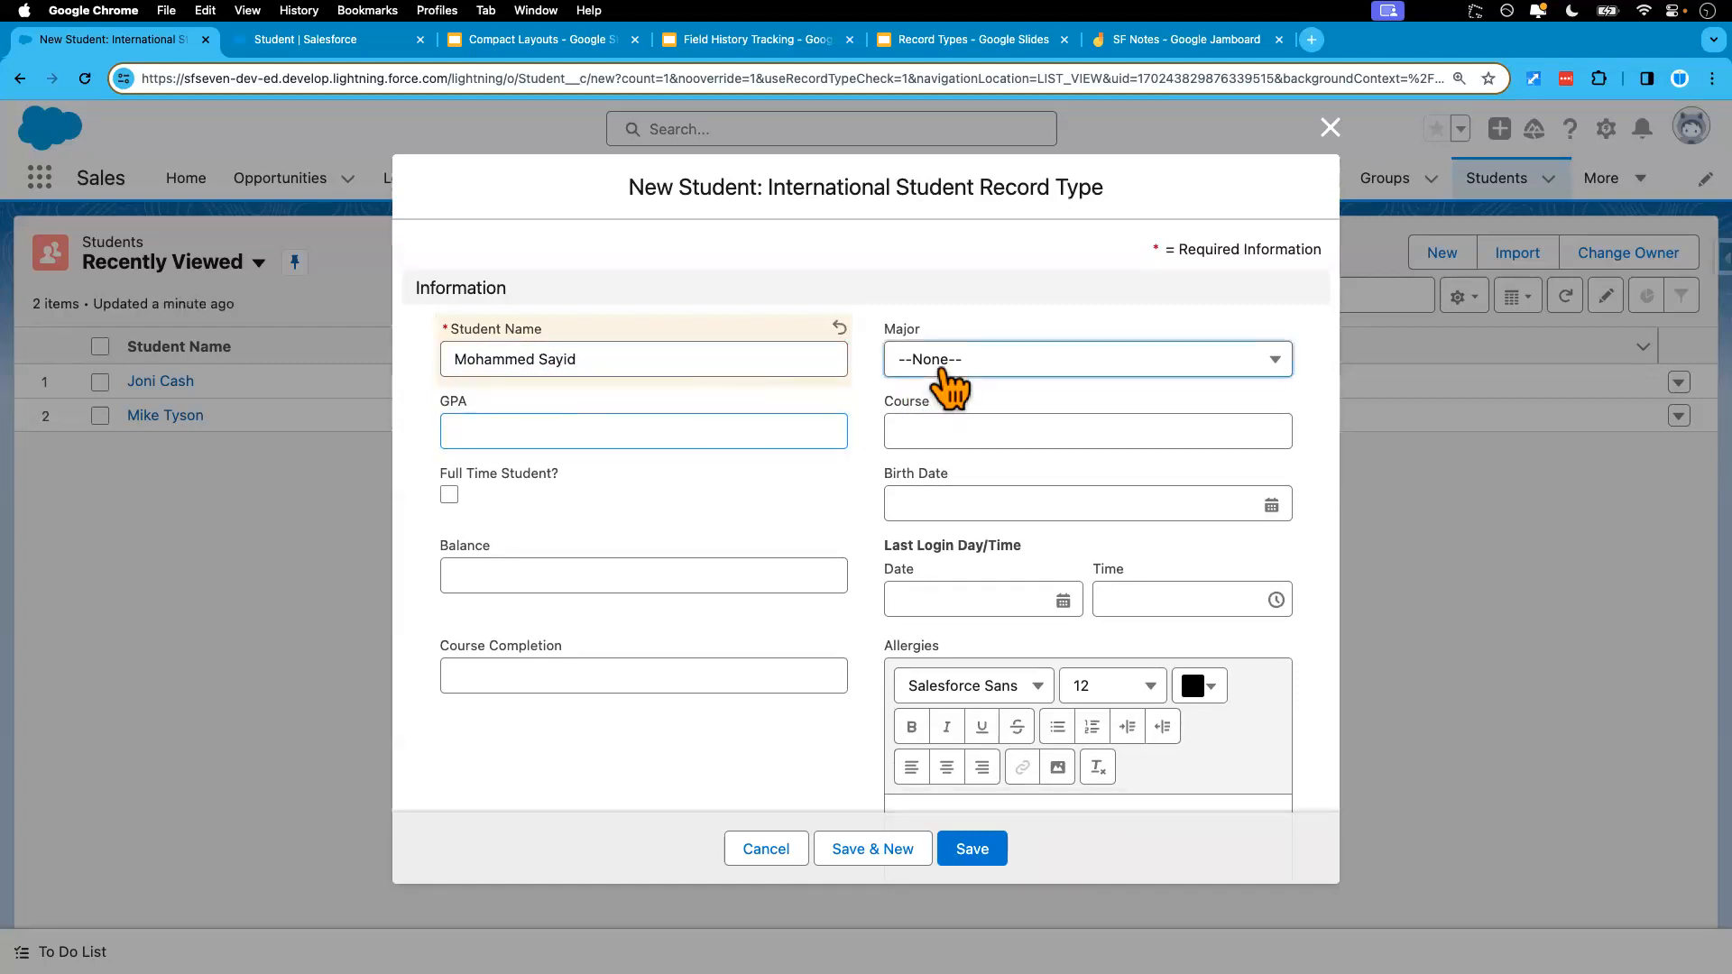
left_click(938, 444)
scroll(721, 560, "down", 10)
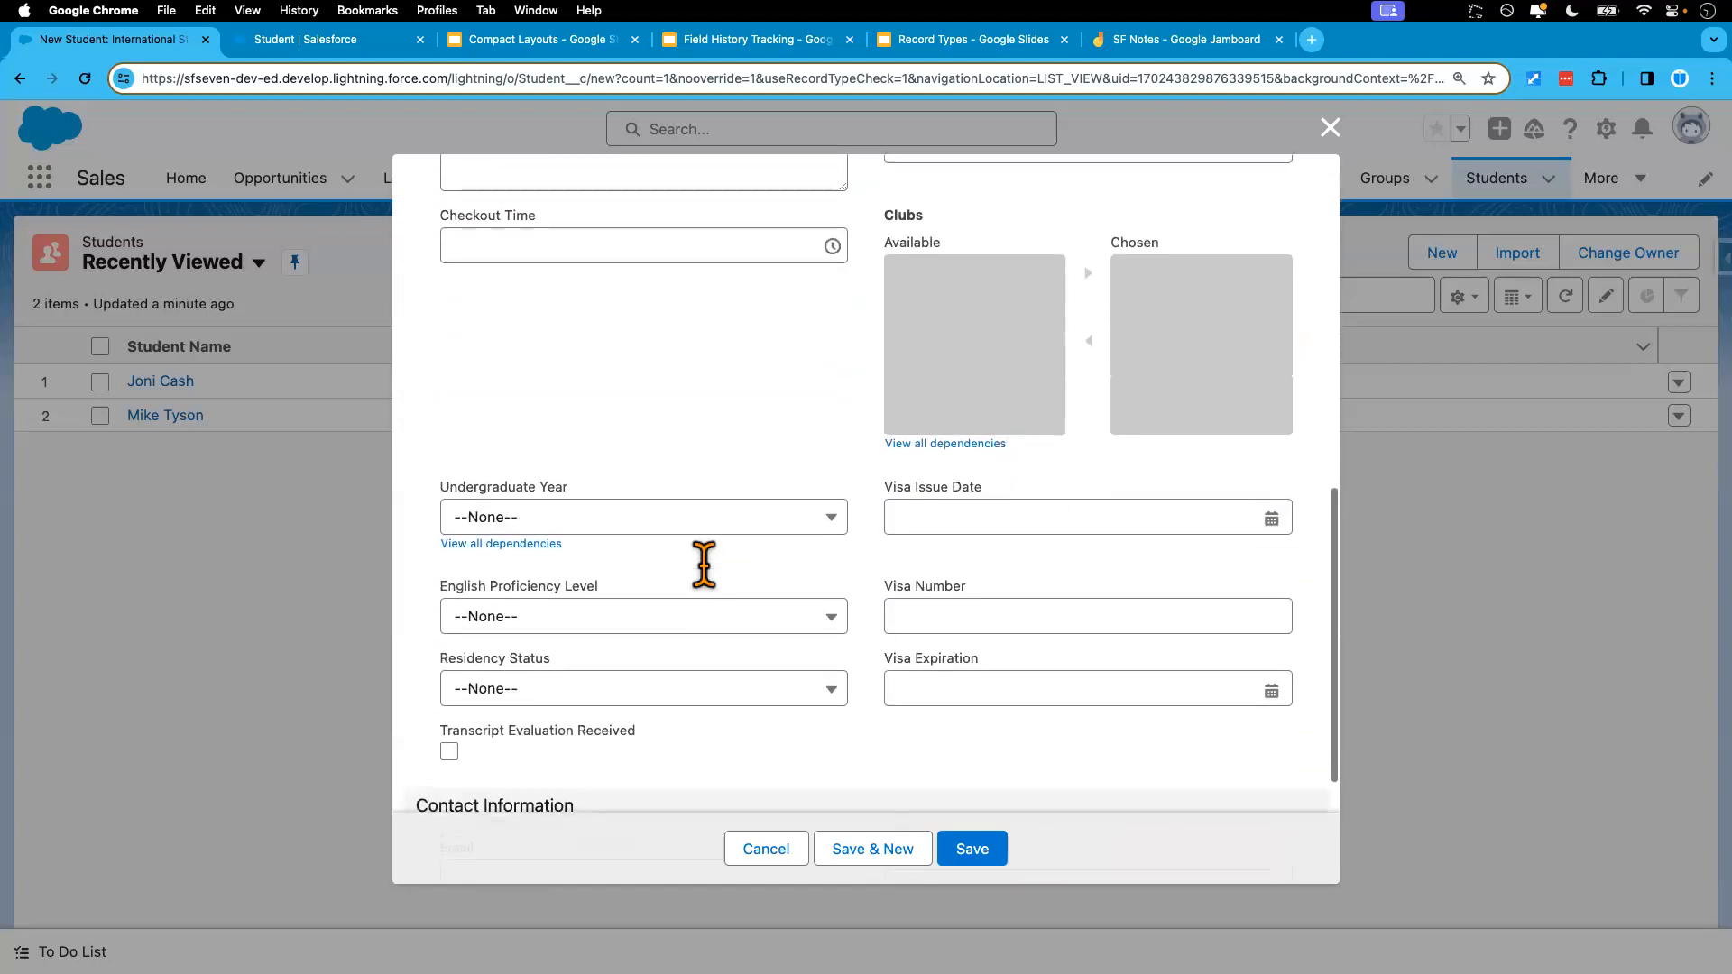
left_click(675, 455)
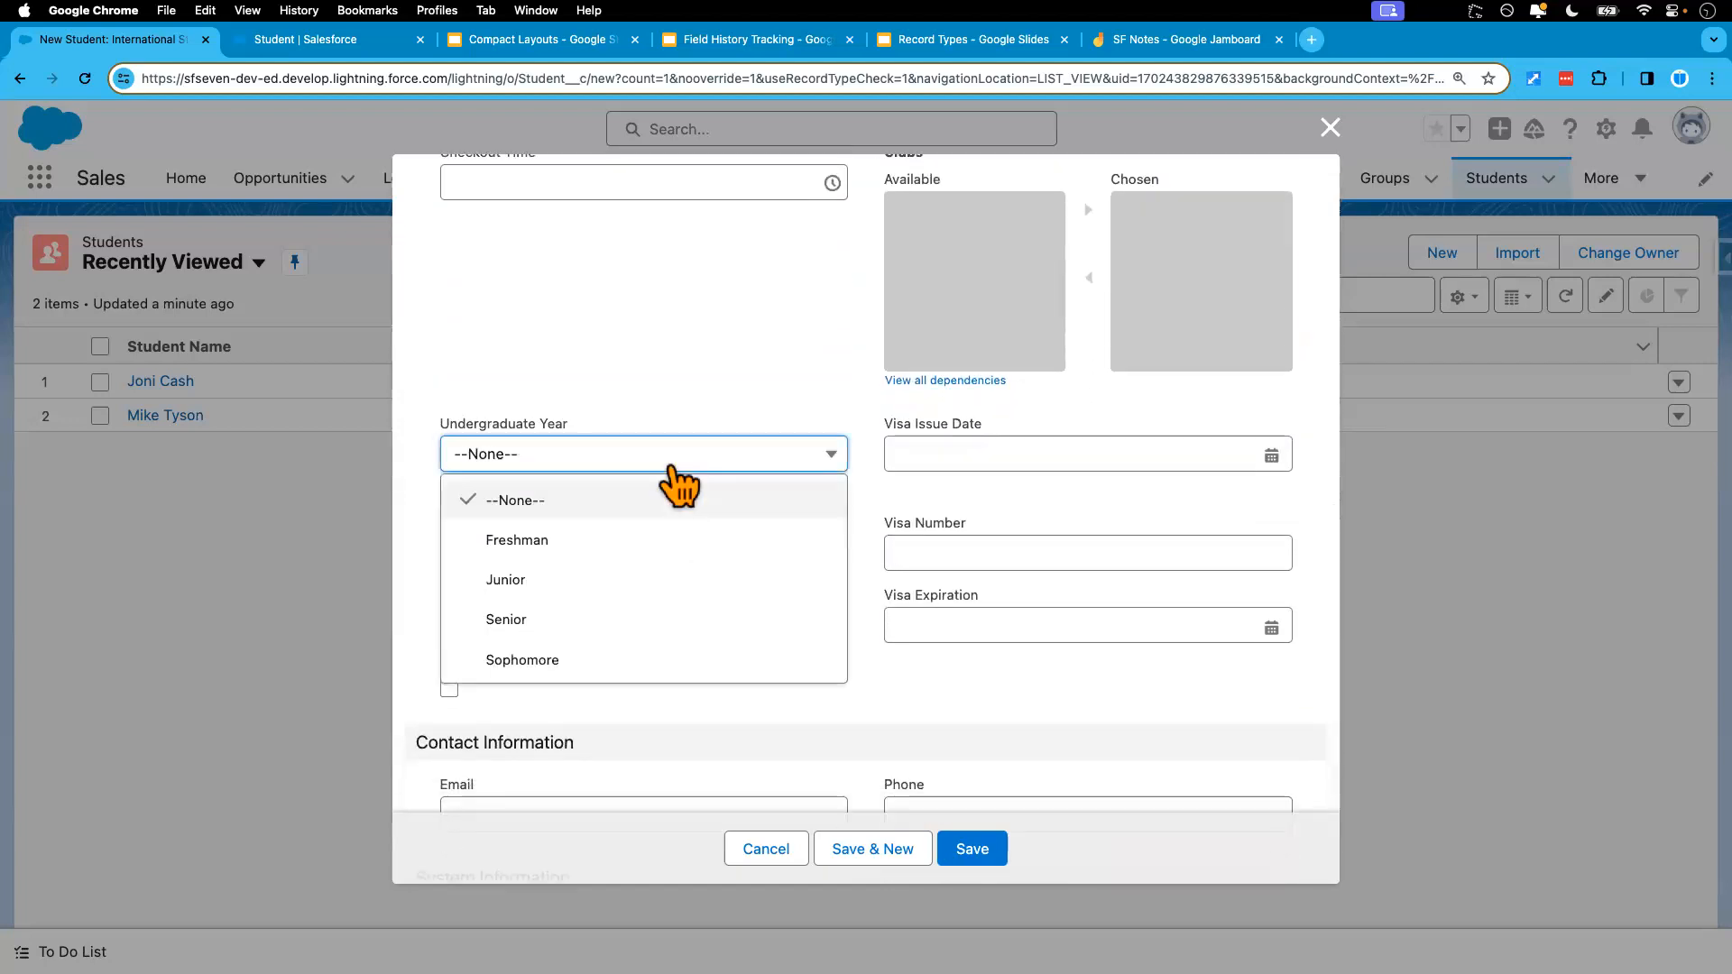
left_click(619, 542)
- Add Volleyball to the chosen clubs, tick Transcript Evaluation Received, and save
left_click(958, 261)
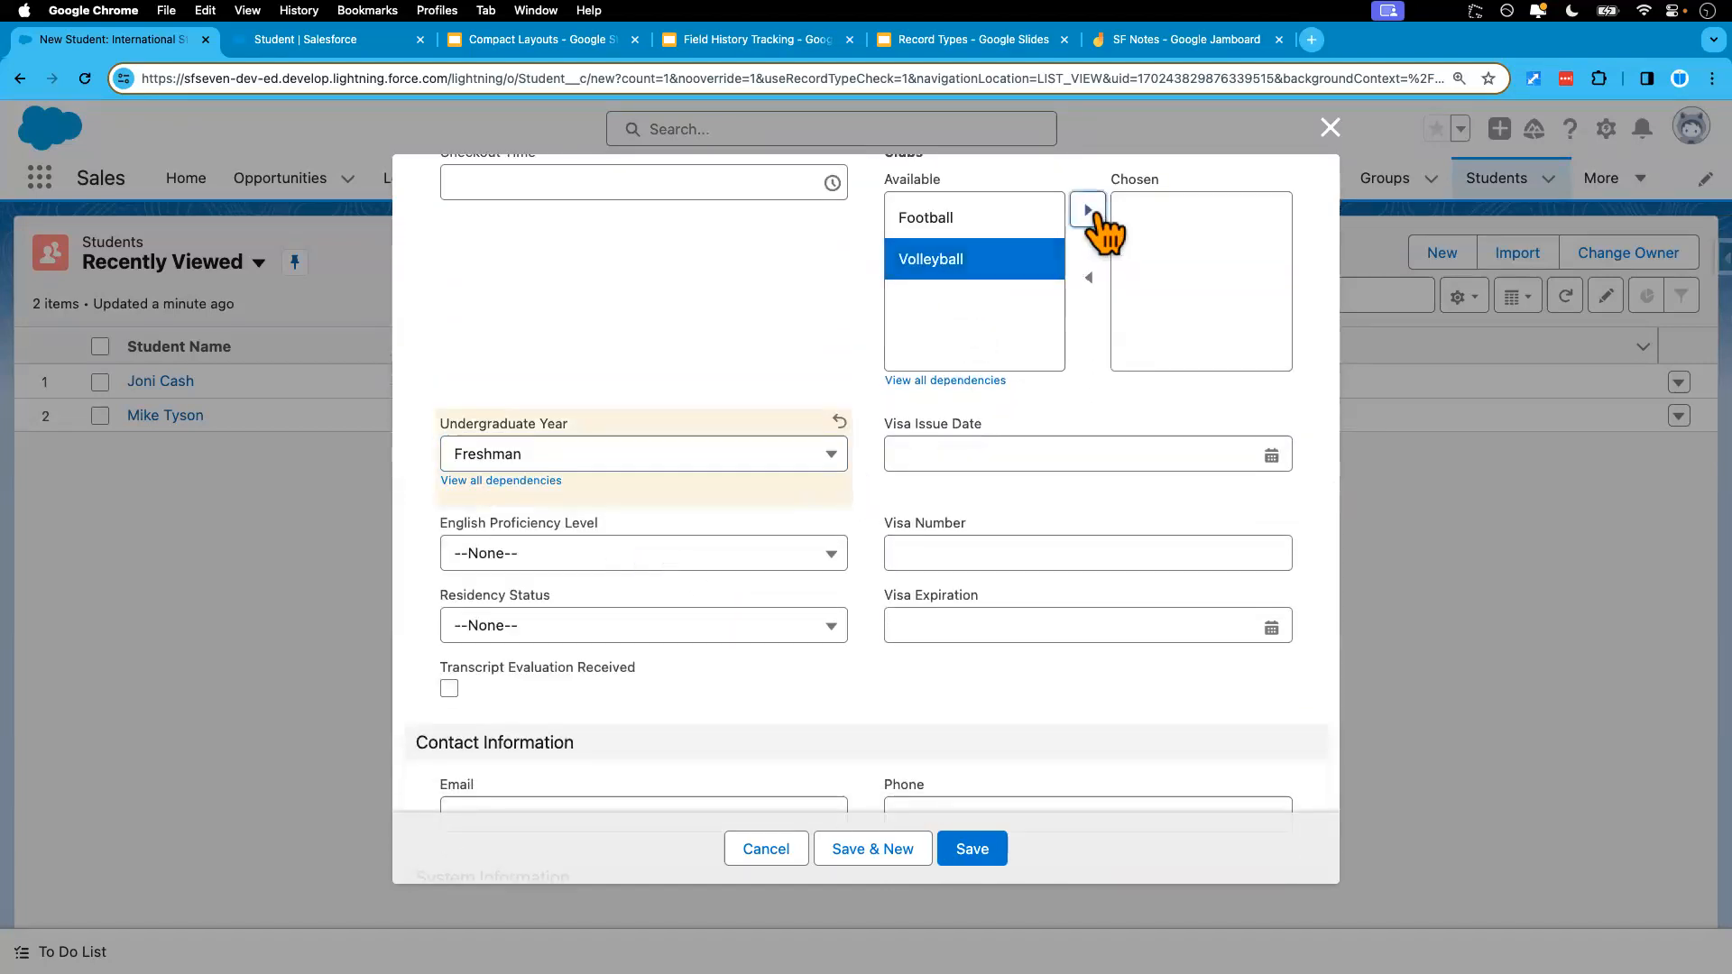
left_click(1088, 210)
scroll(839, 555, "down", 3)
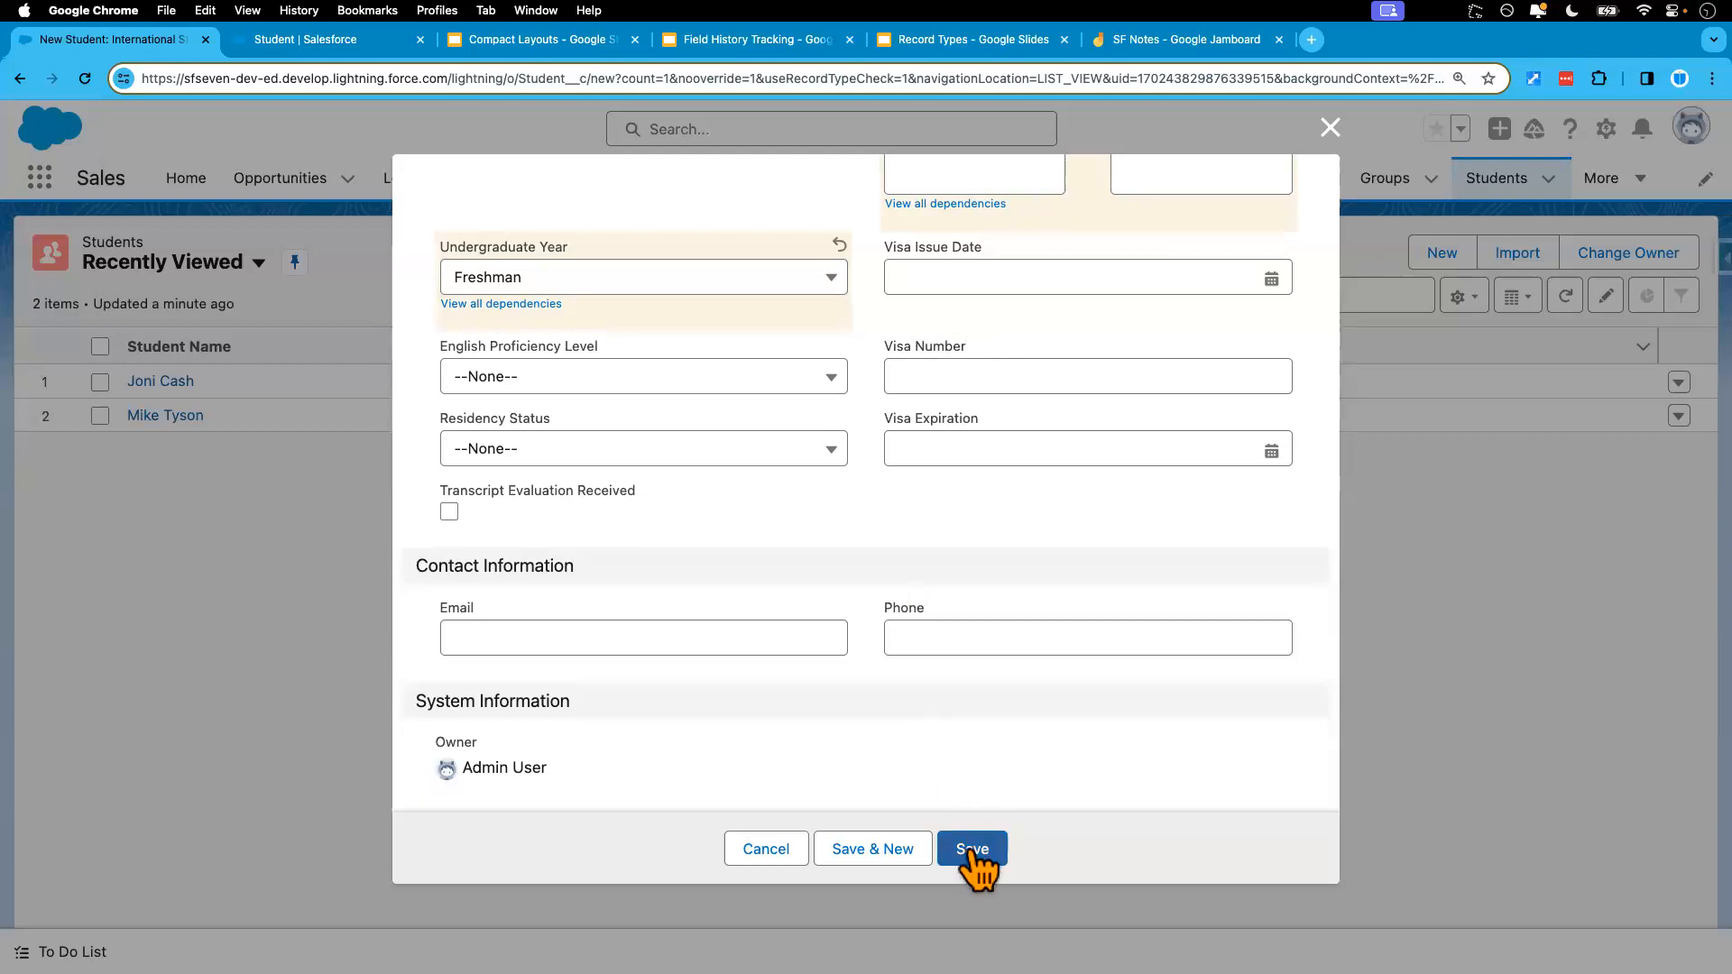
left_click(448, 511)
left_click(978, 859)
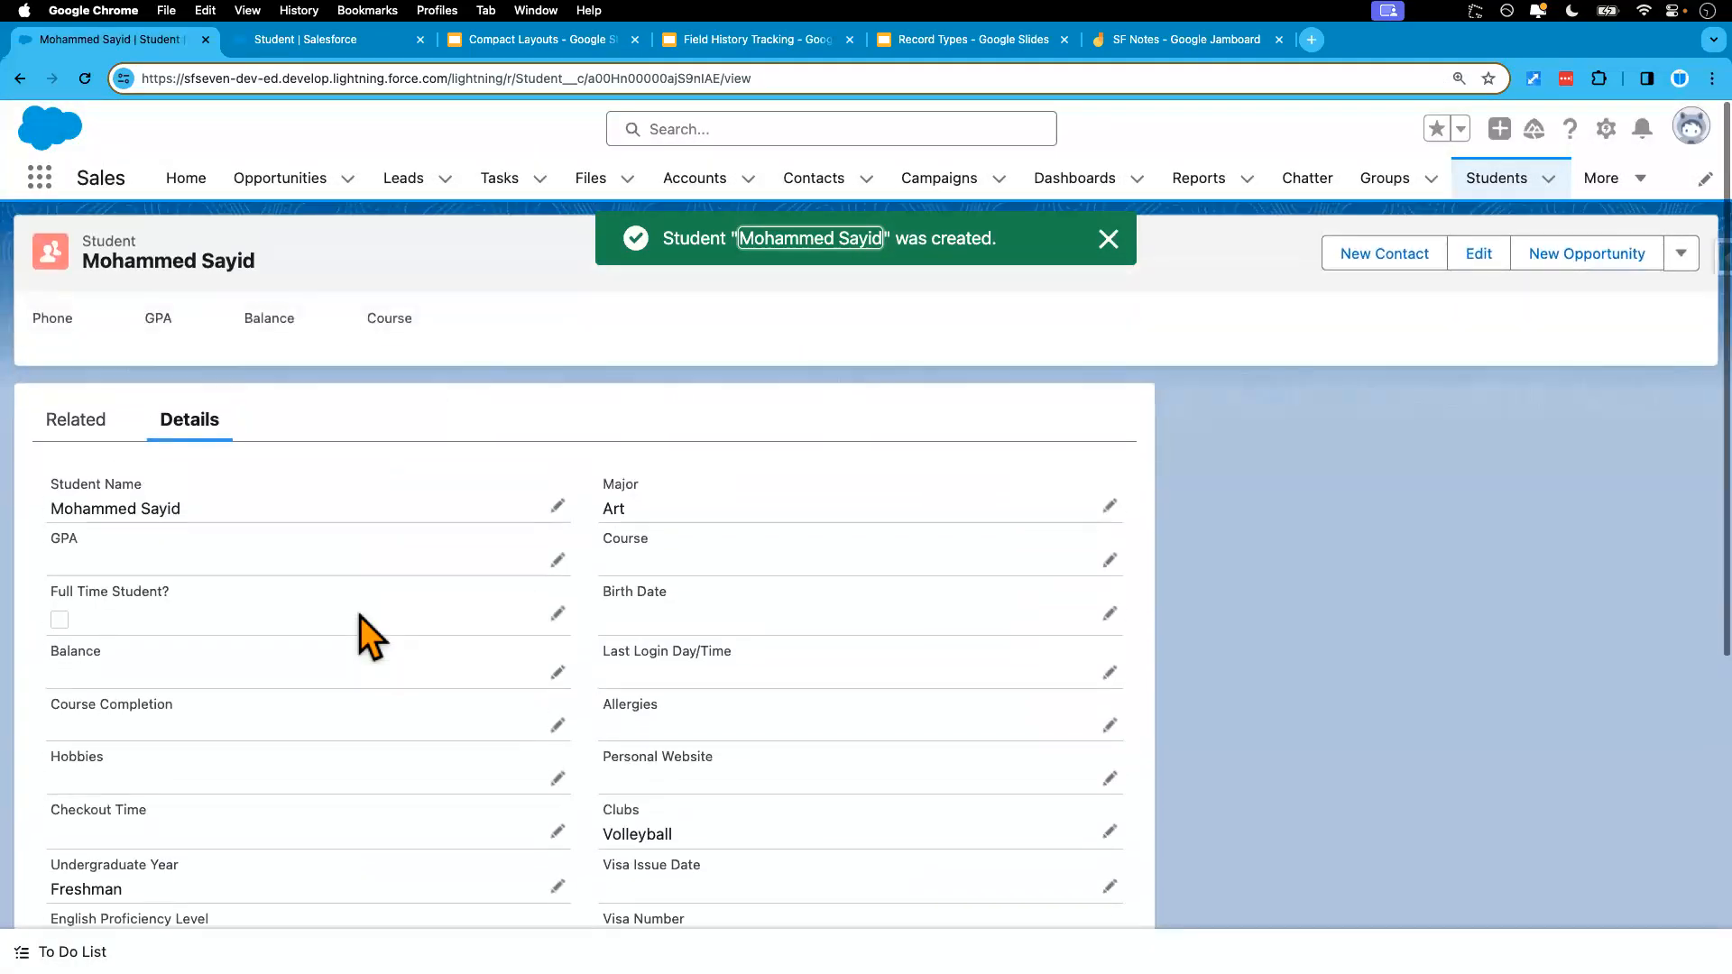
- Return to the Students list and begin another new Student record
scroll(302, 577, "down", 10)
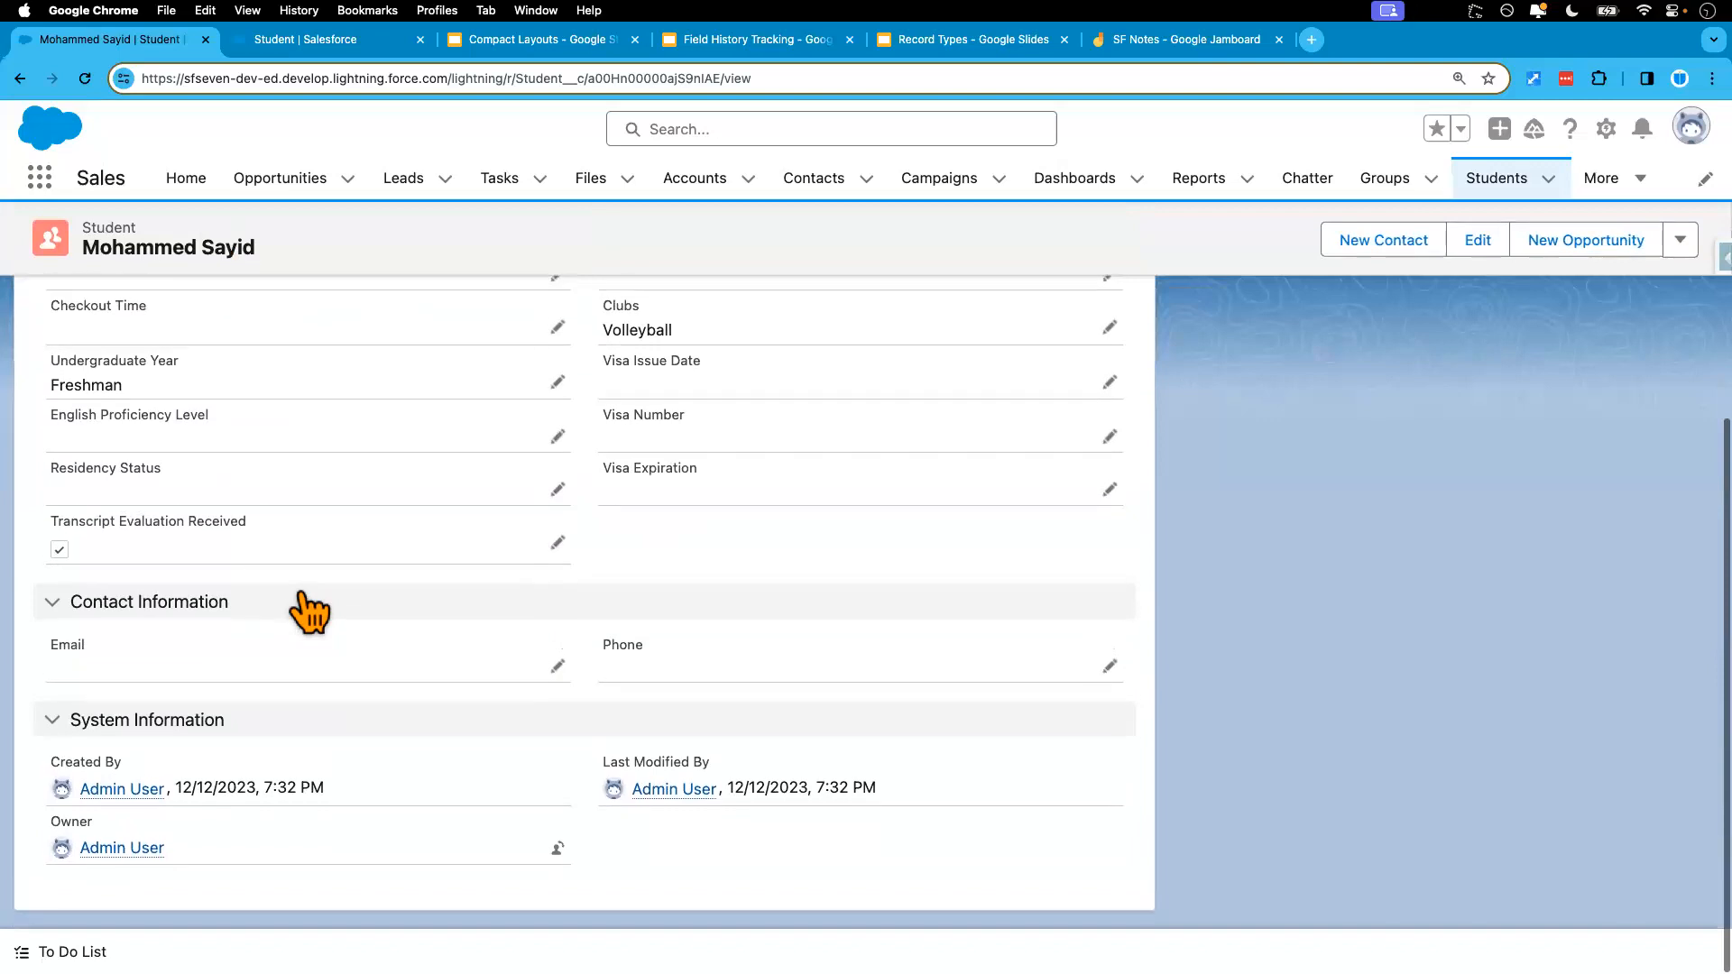
scroll(305, 597, "up", 10)
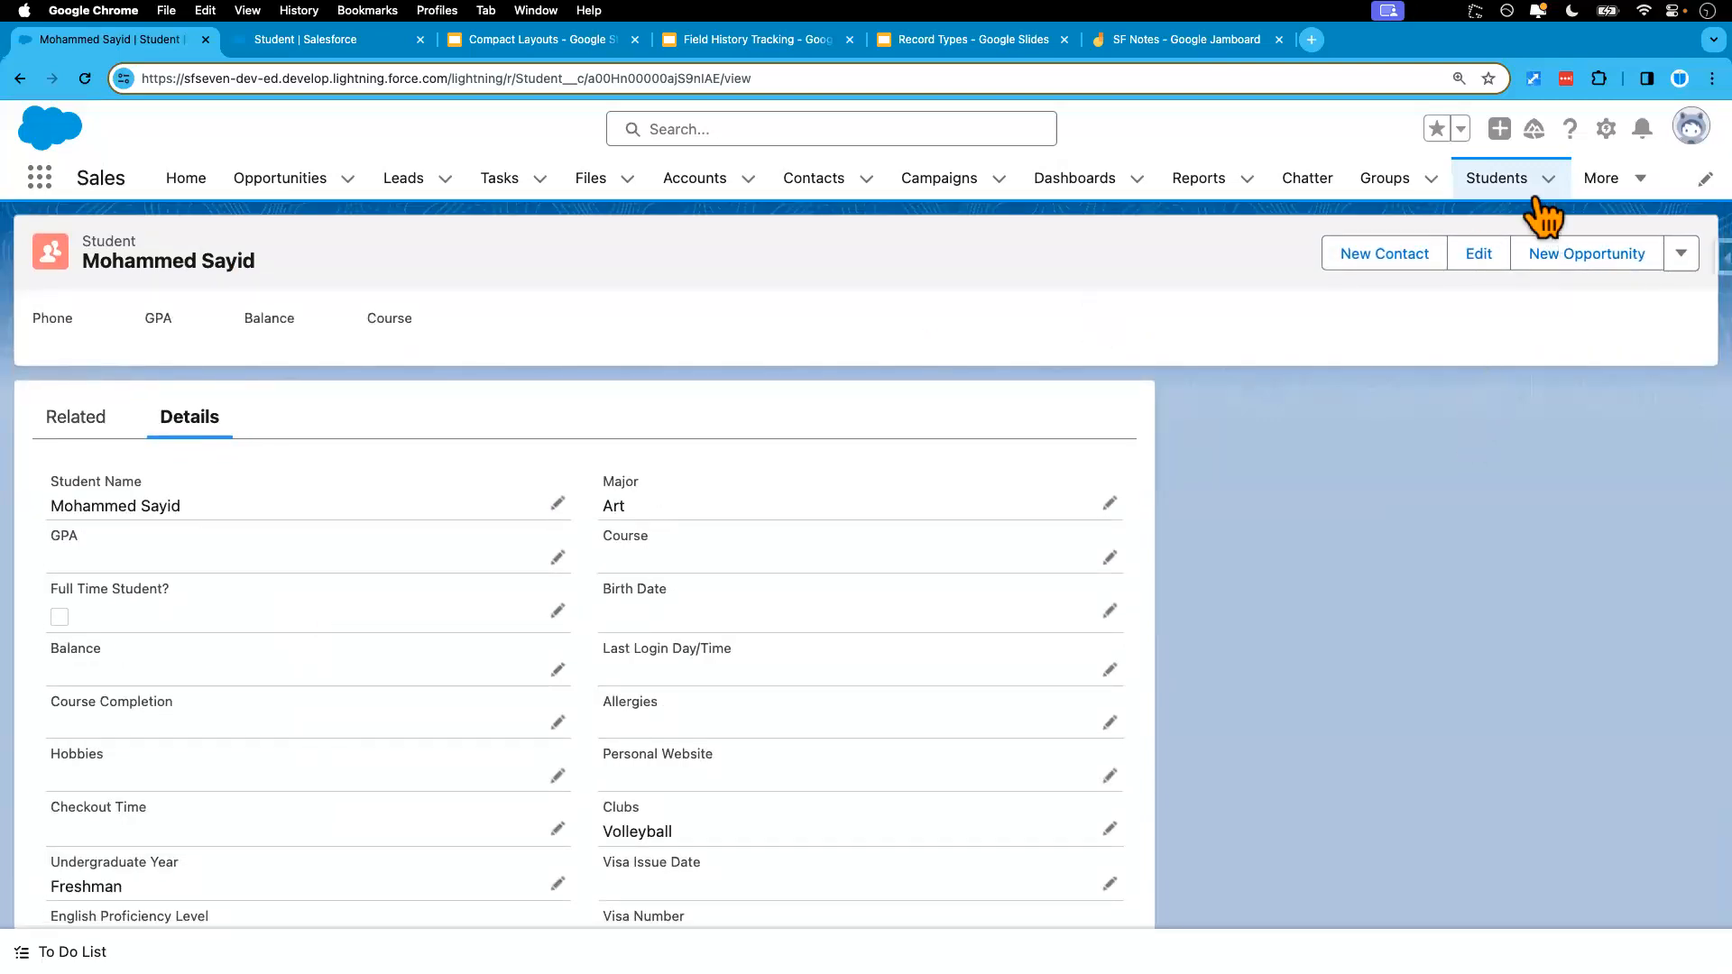
left_click(1496, 185)
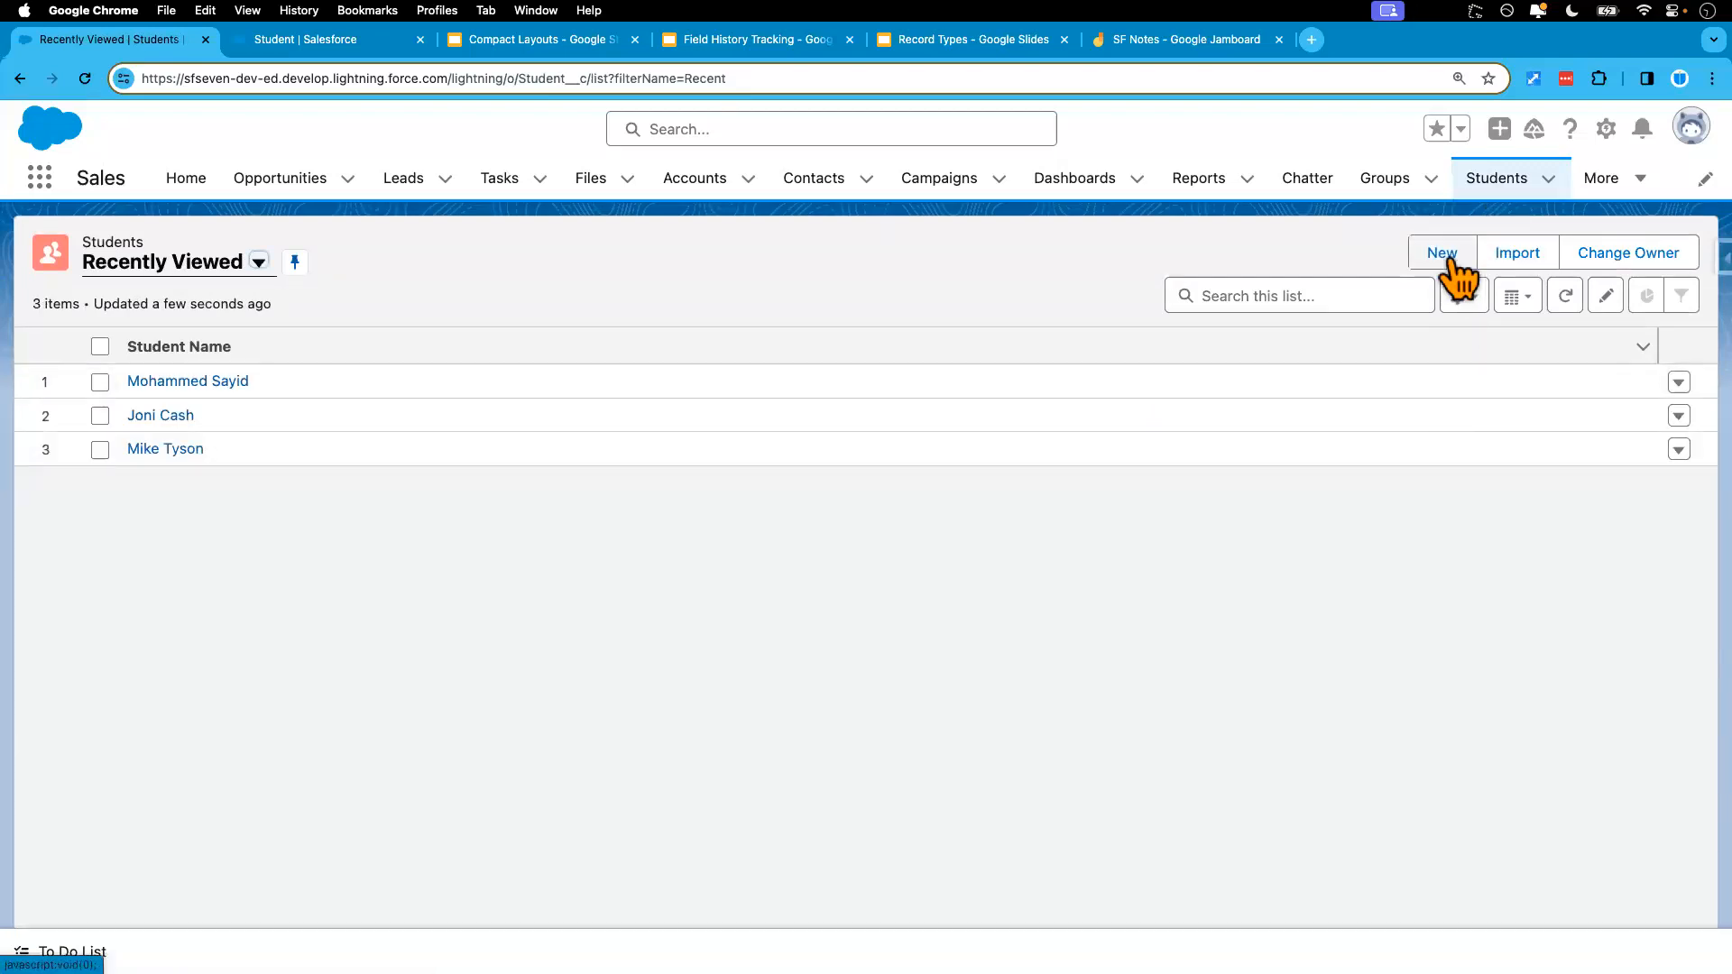
left_click(1445, 256)
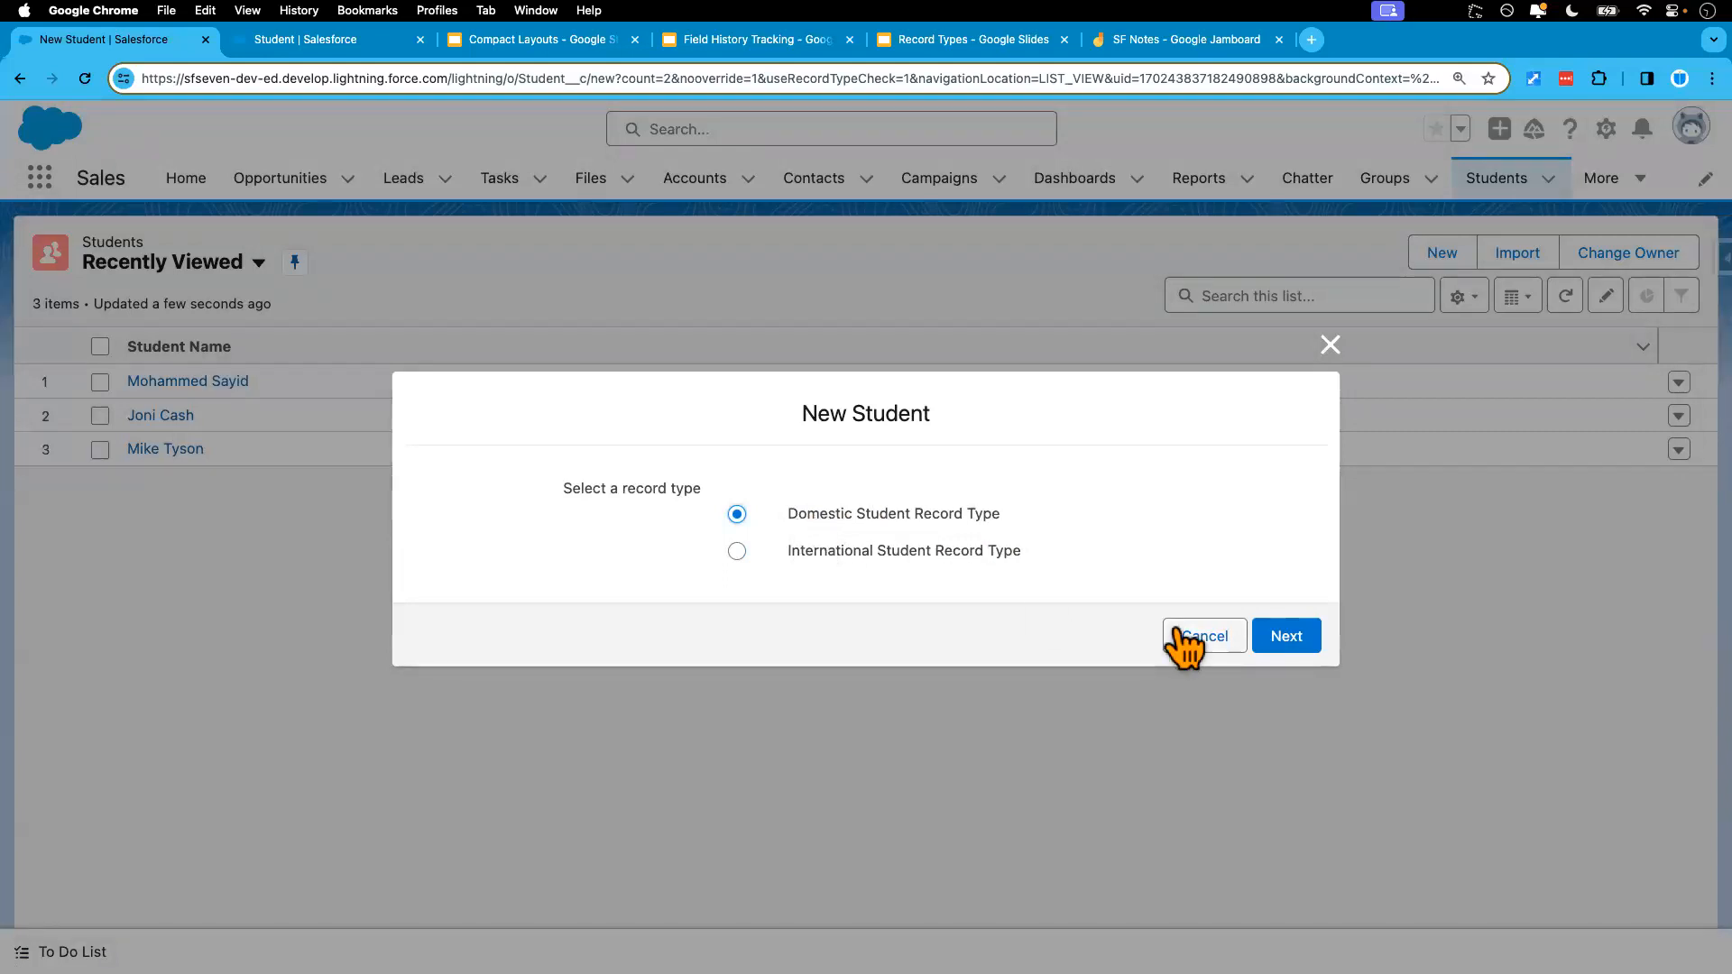
- Continue with the Domestic record type and enter the student's name and SSN
left_click(1286, 637)
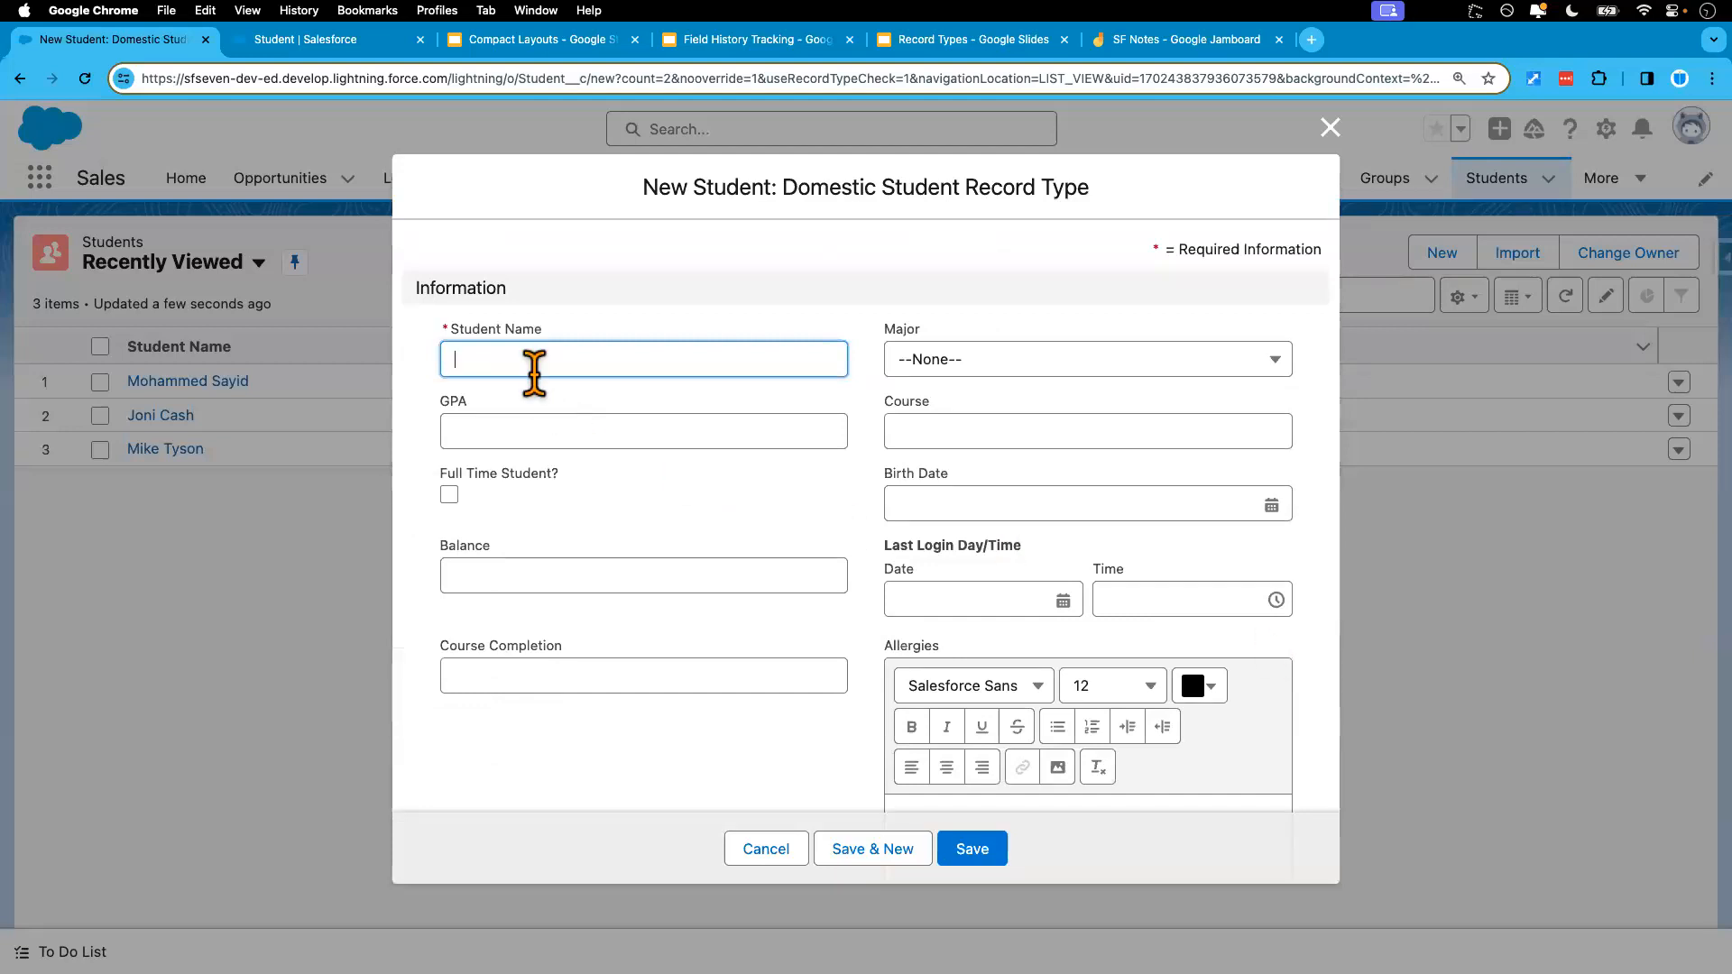
type("M")
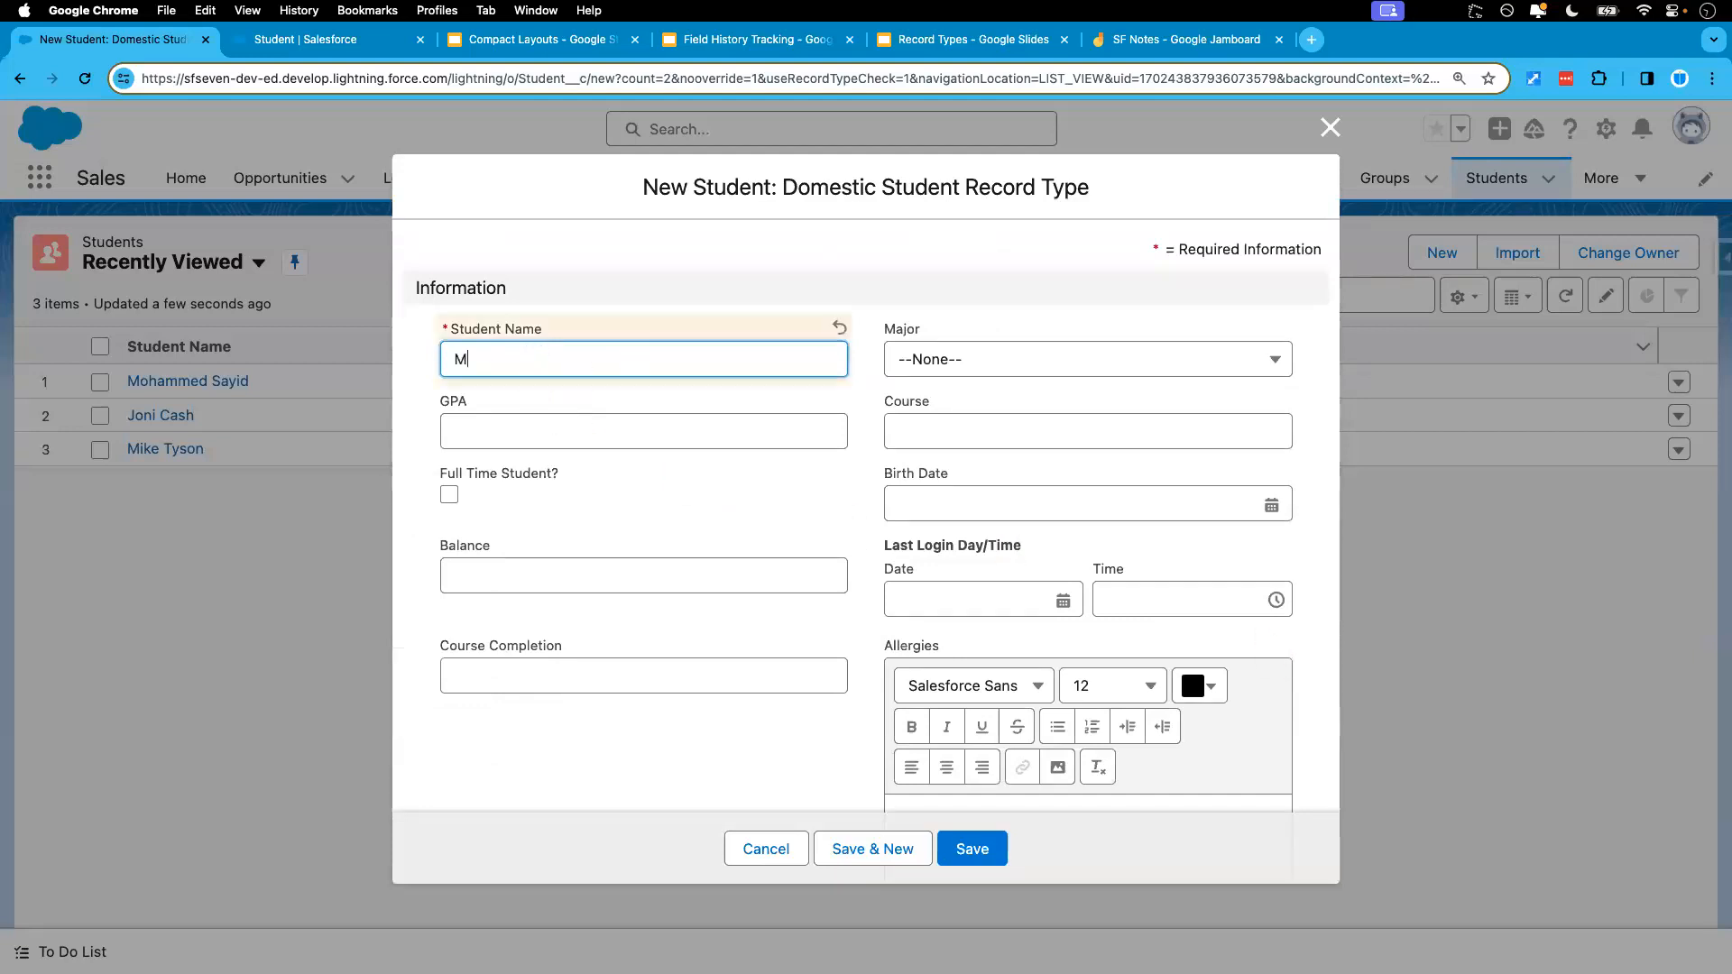
type("ike Donni")
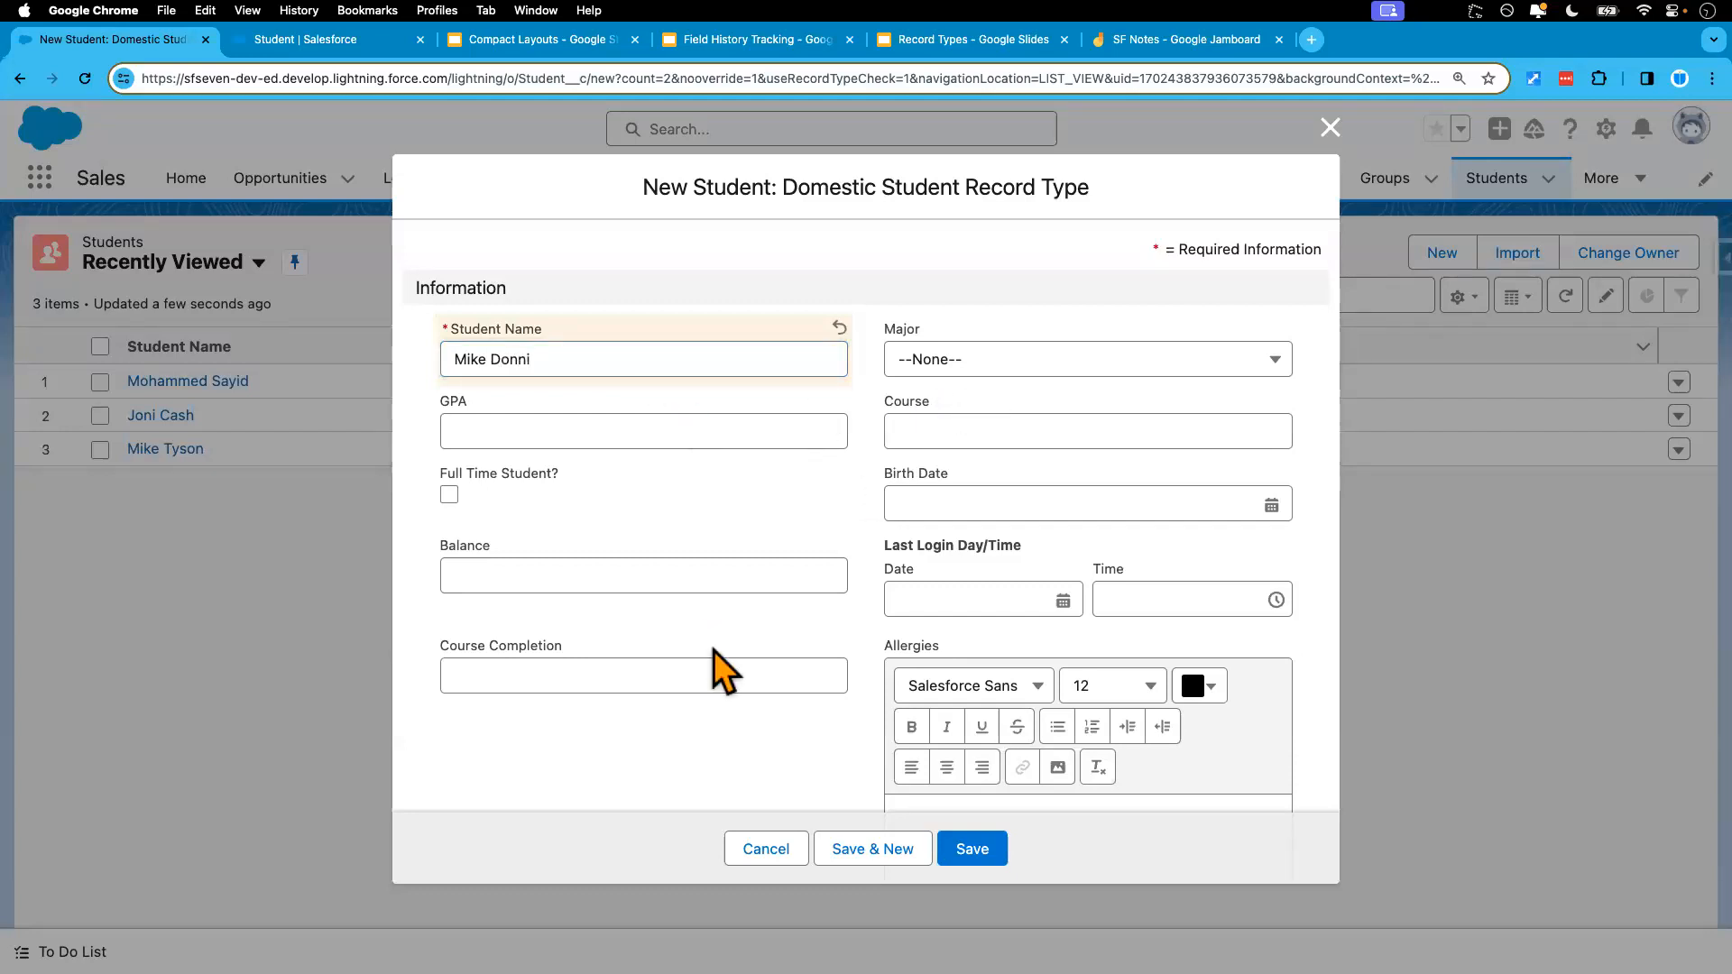
scroll(712, 665, "down", 1)
scroll(713, 645, "down", 5)
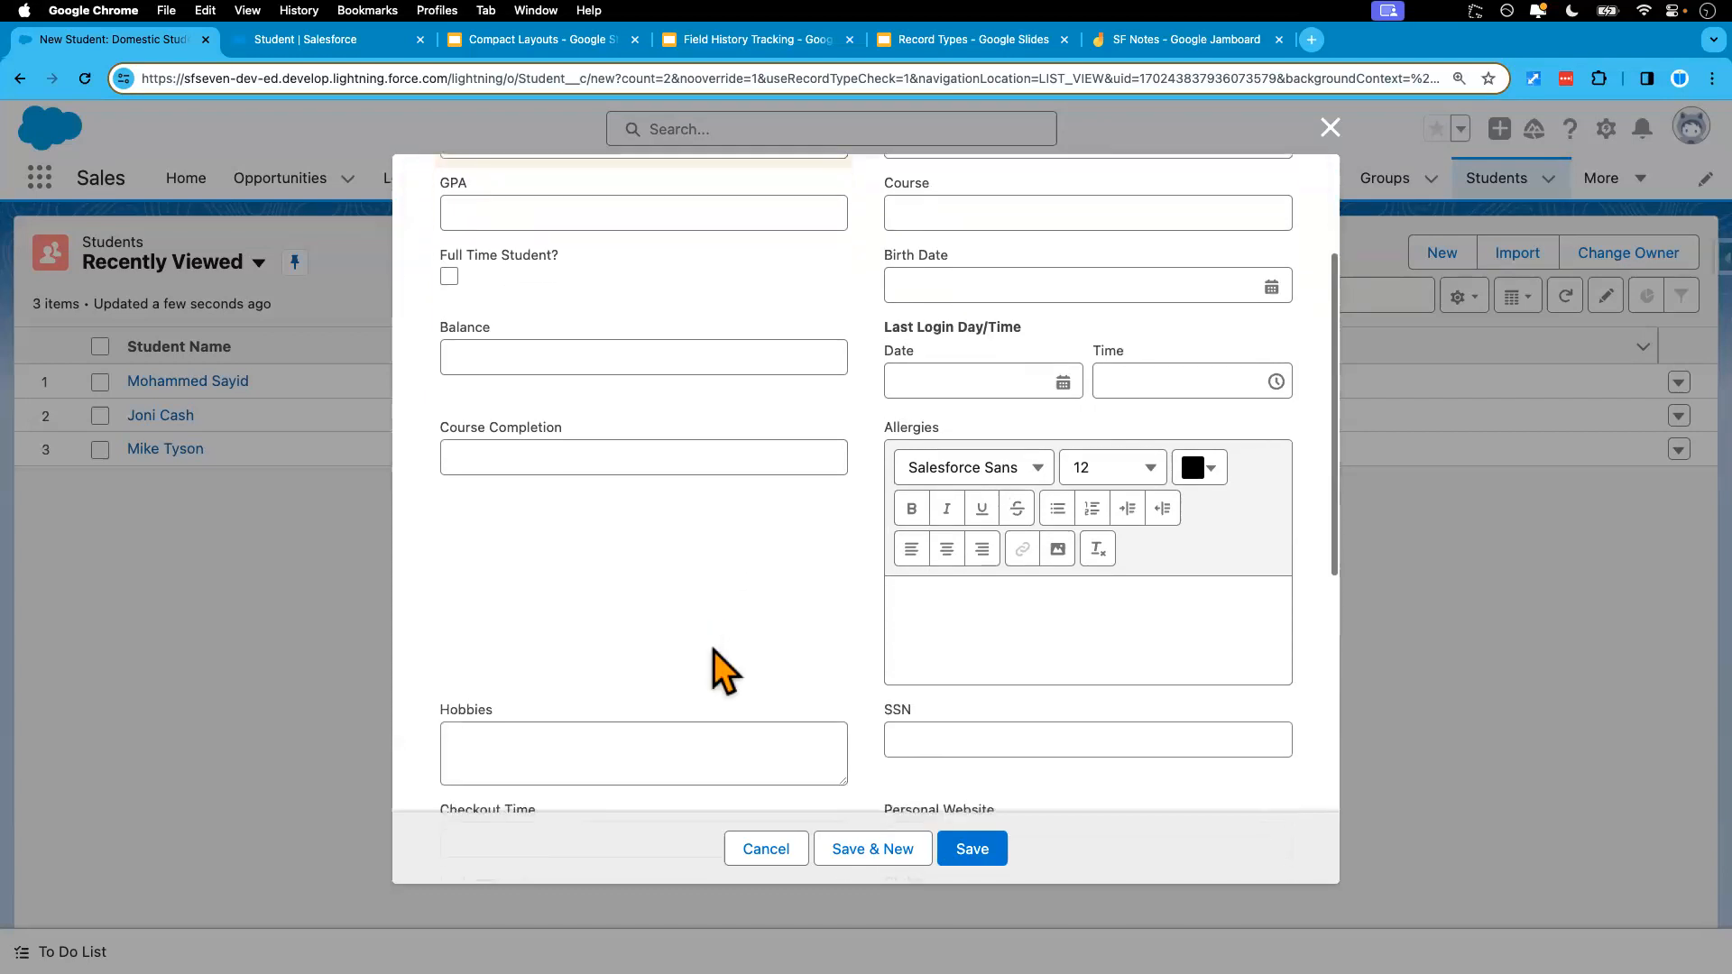
left_click(924, 651)
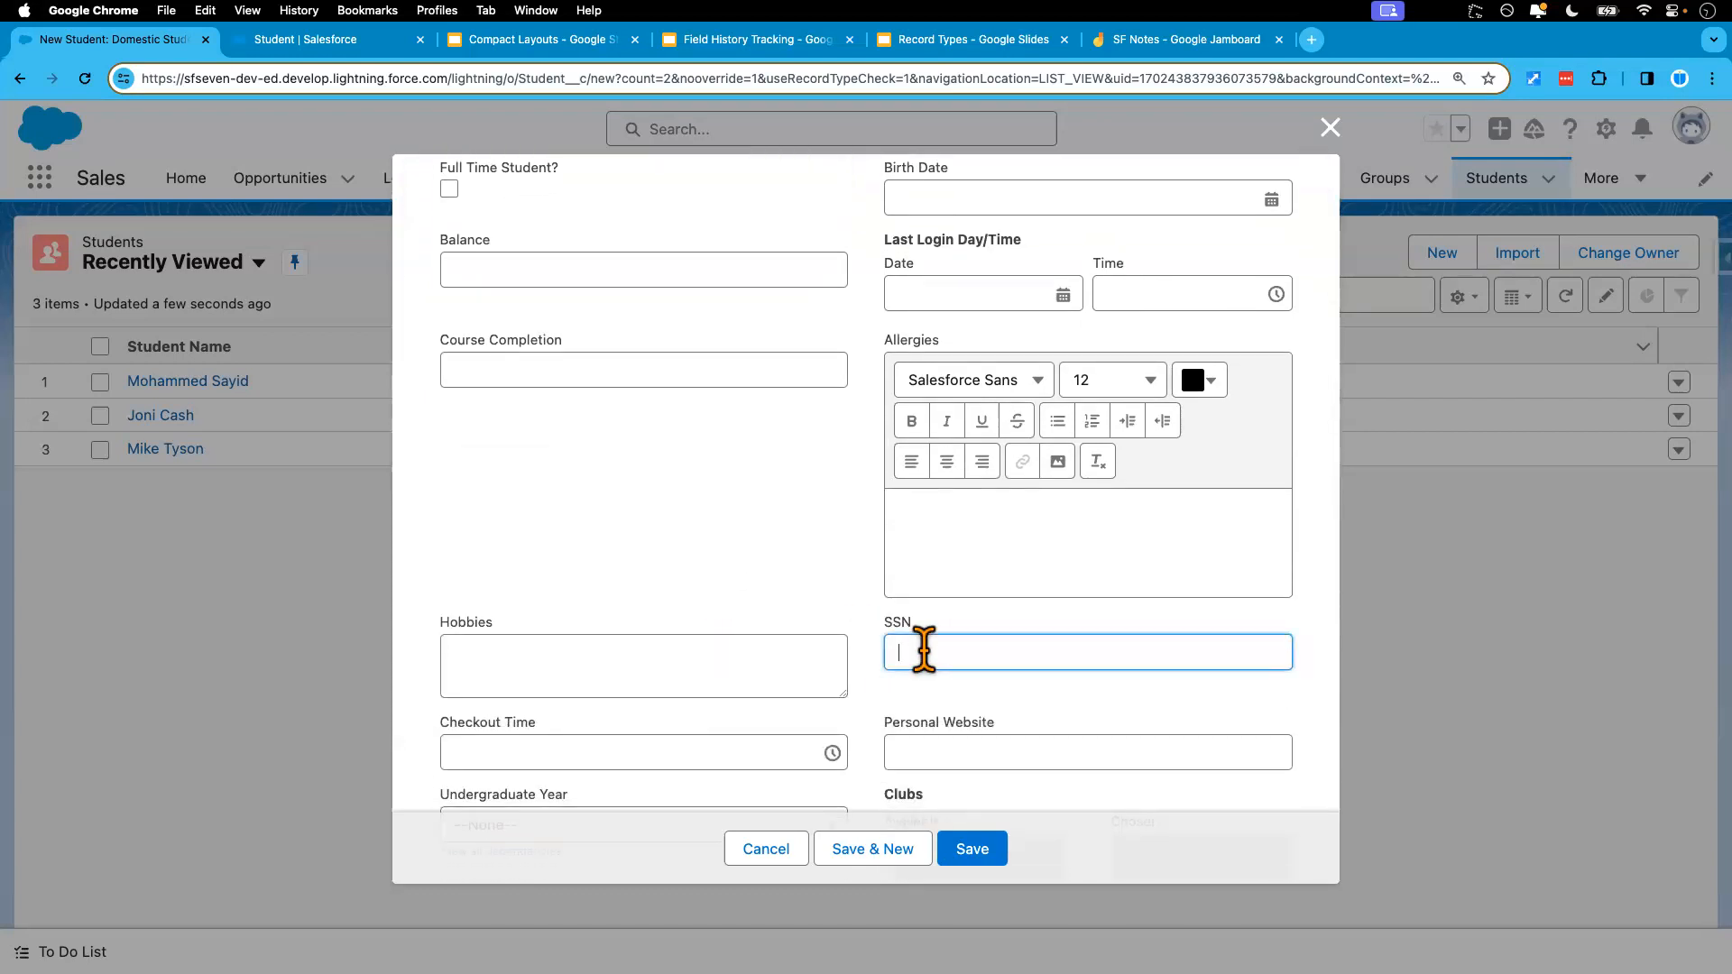
type("876675443")
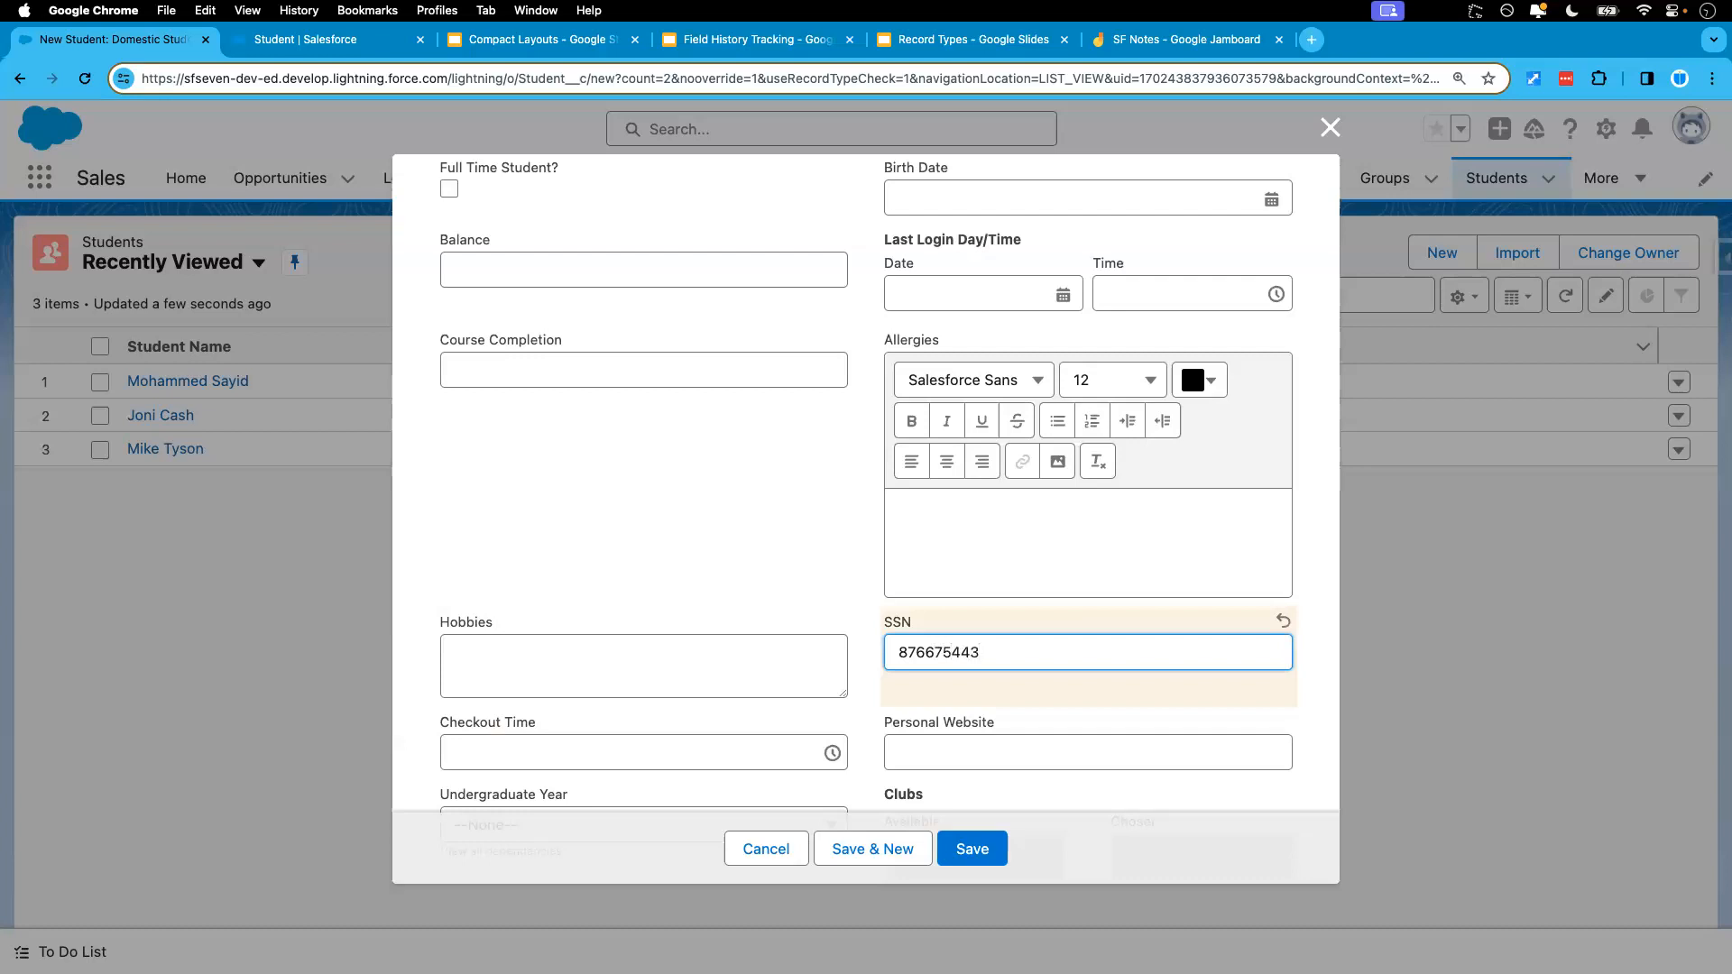
- Set Residency Status to Citizen and save the Domestic student record
scroll(804, 743, "down", 5)
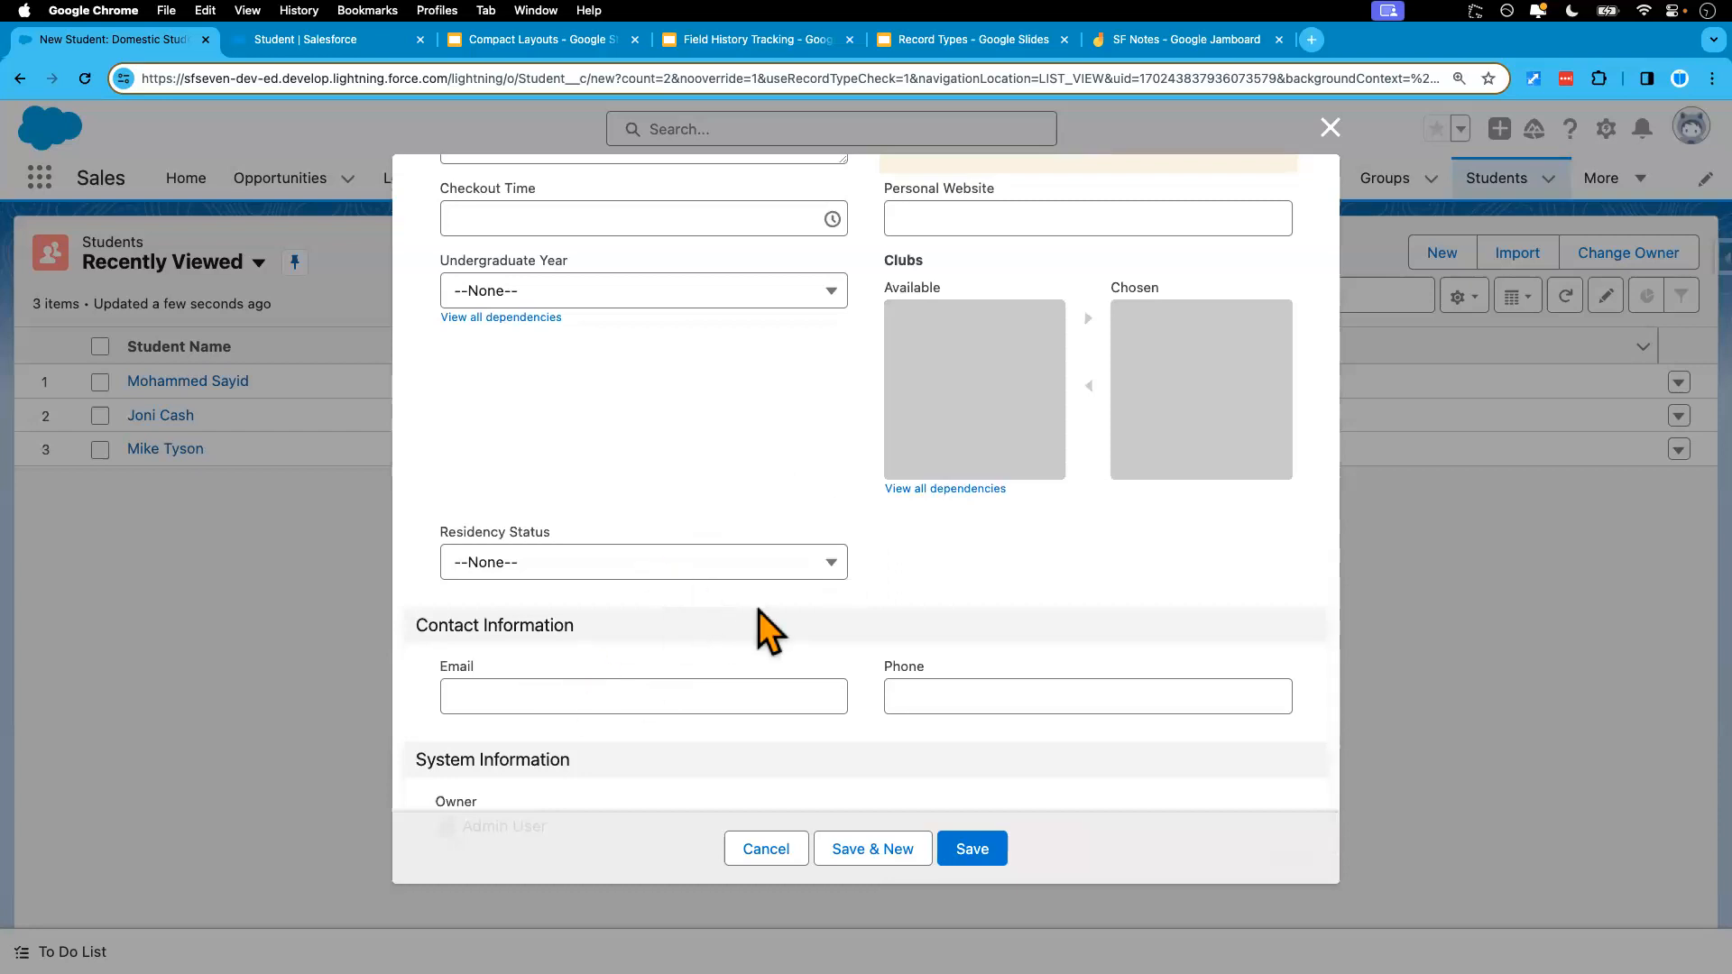
left_click(673, 565)
left_click(621, 649)
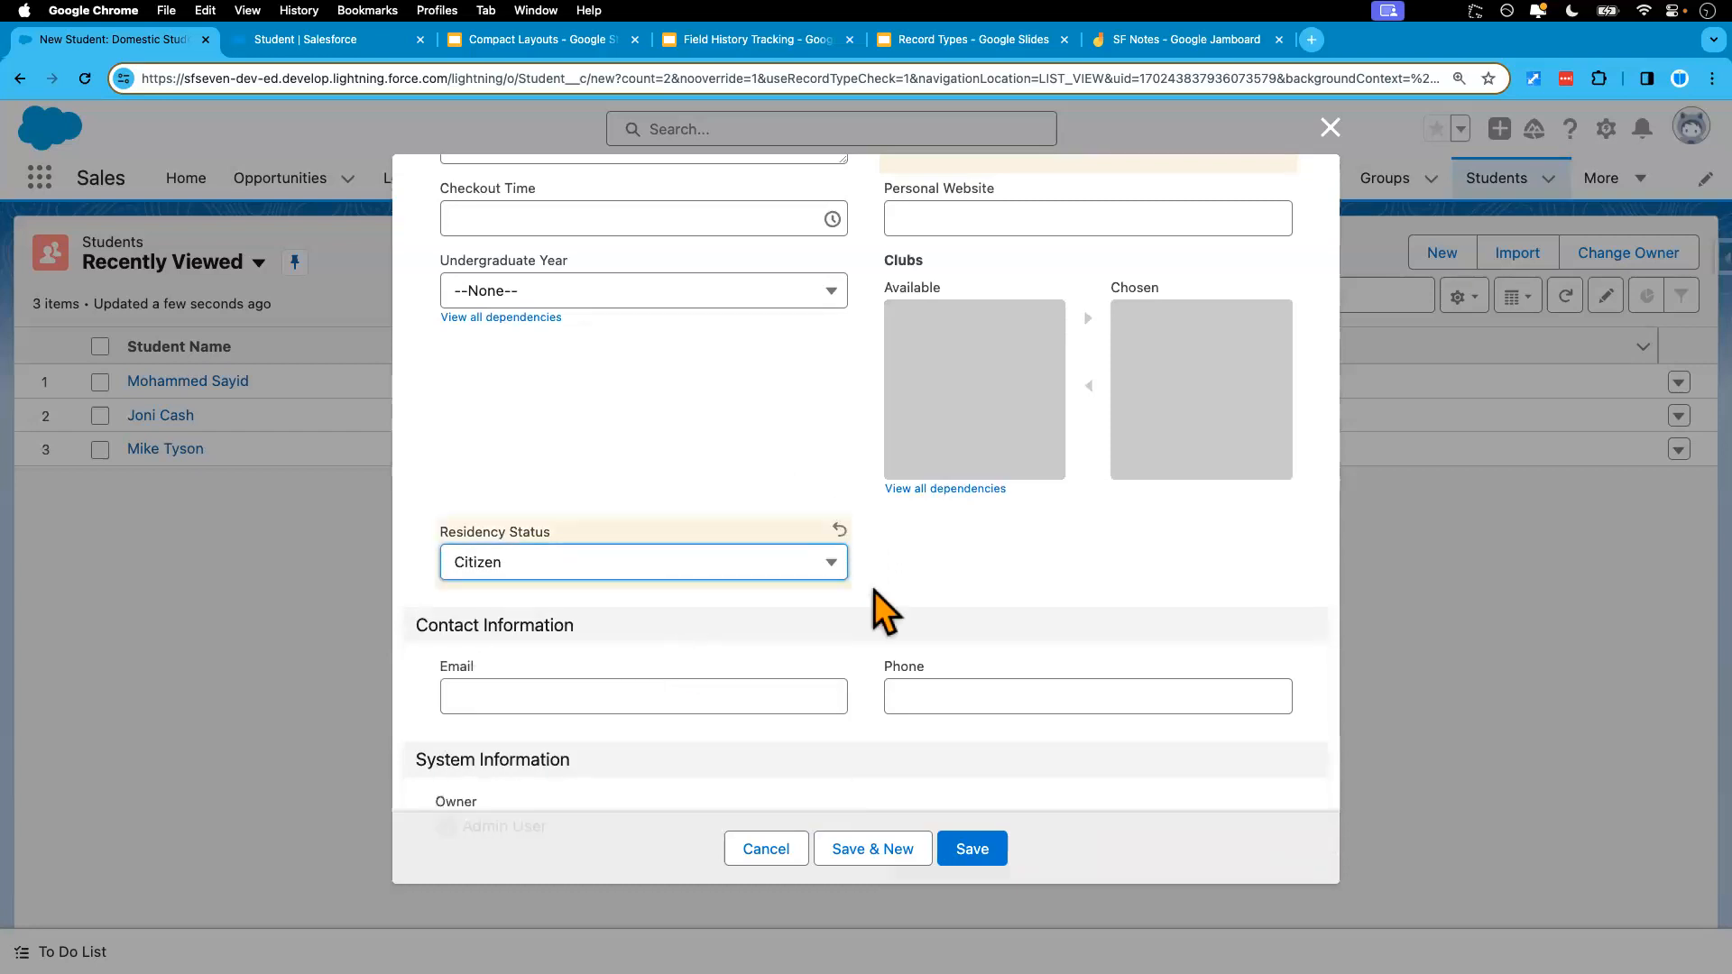
left_click(975, 852)
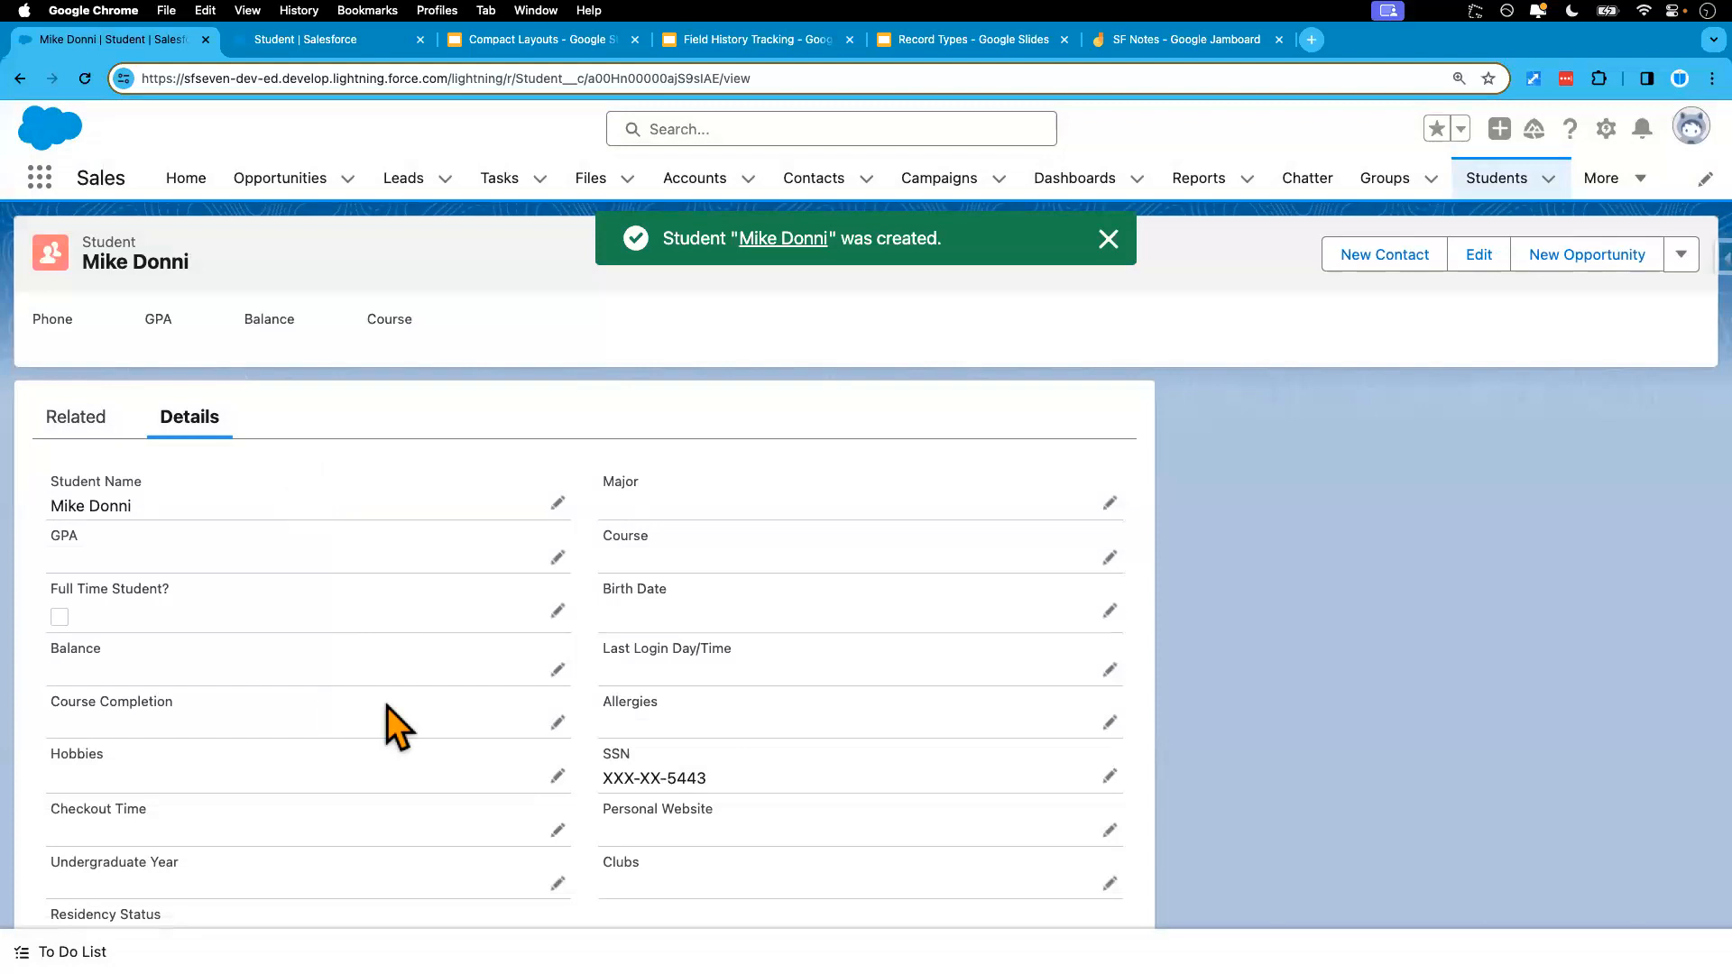
scroll(397, 726, "down", 5)
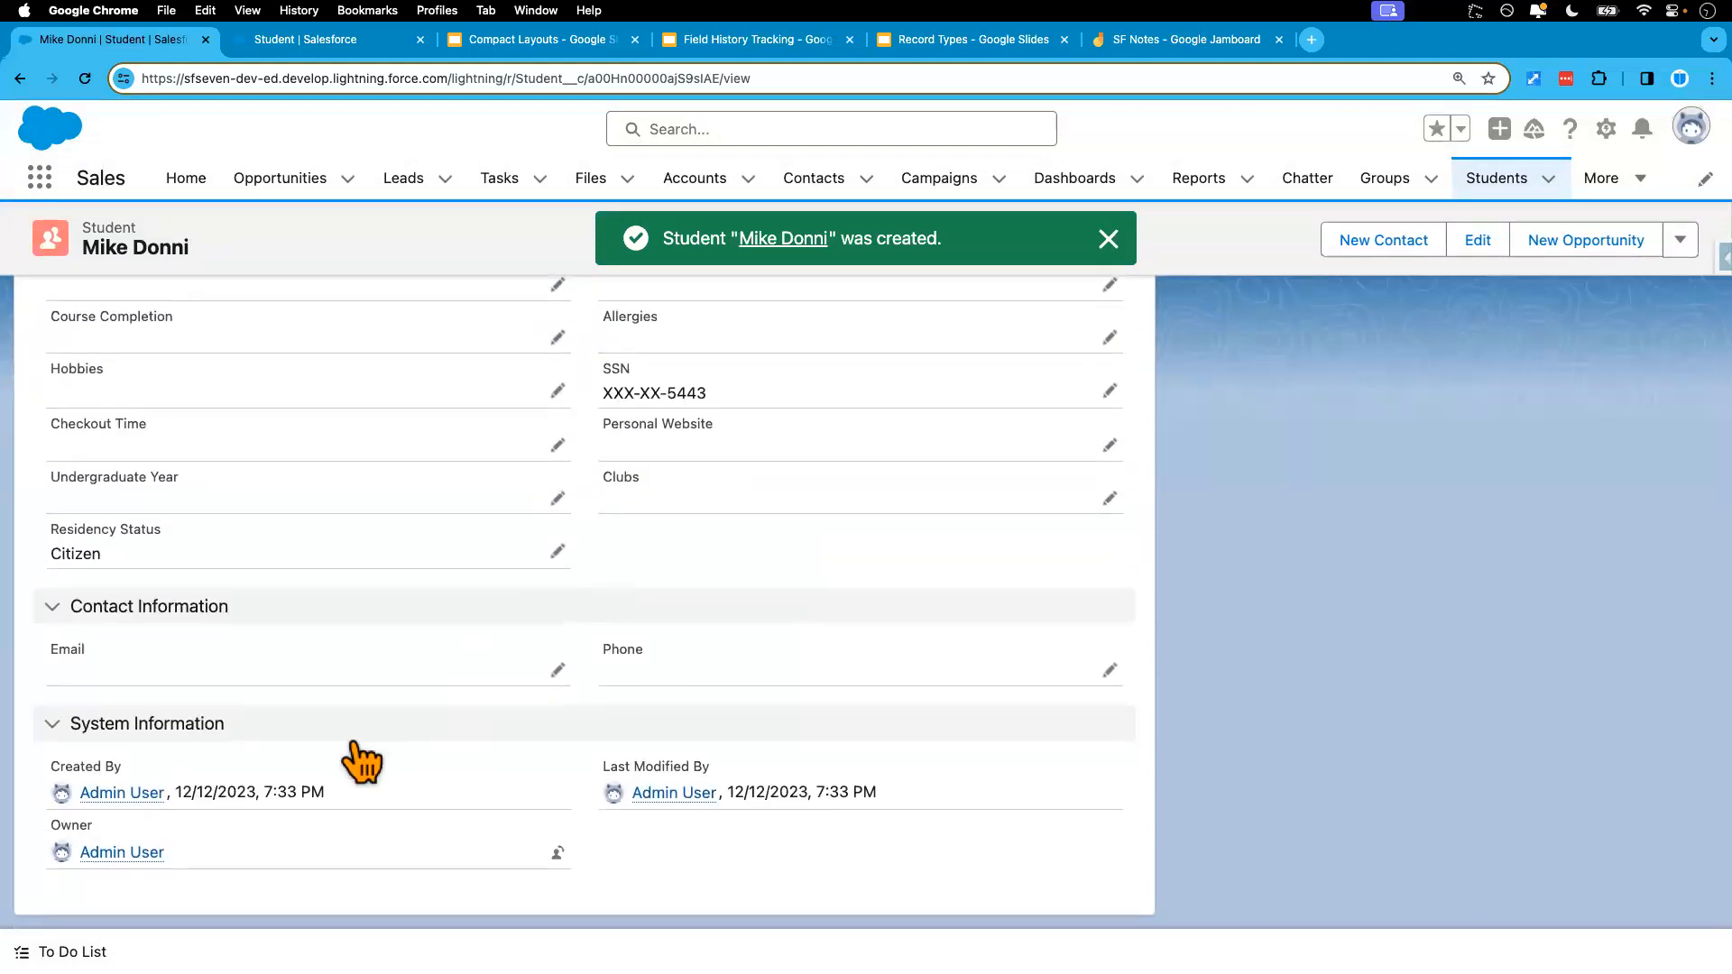
scroll(354, 744, "up", 5)
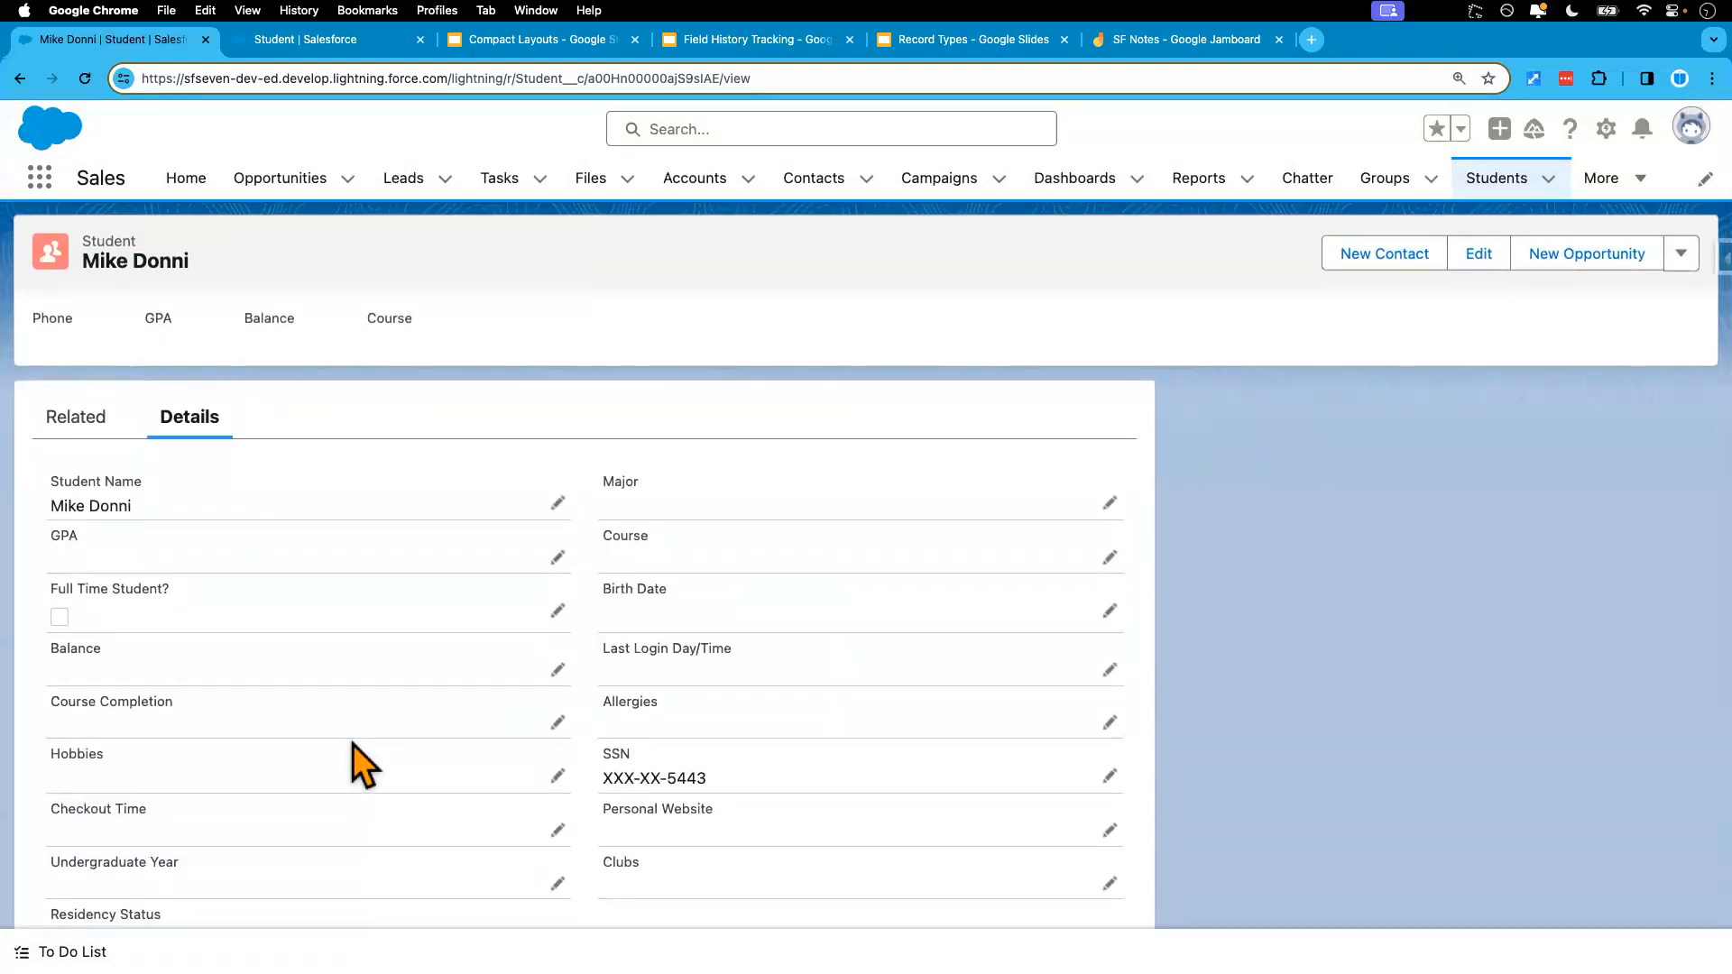